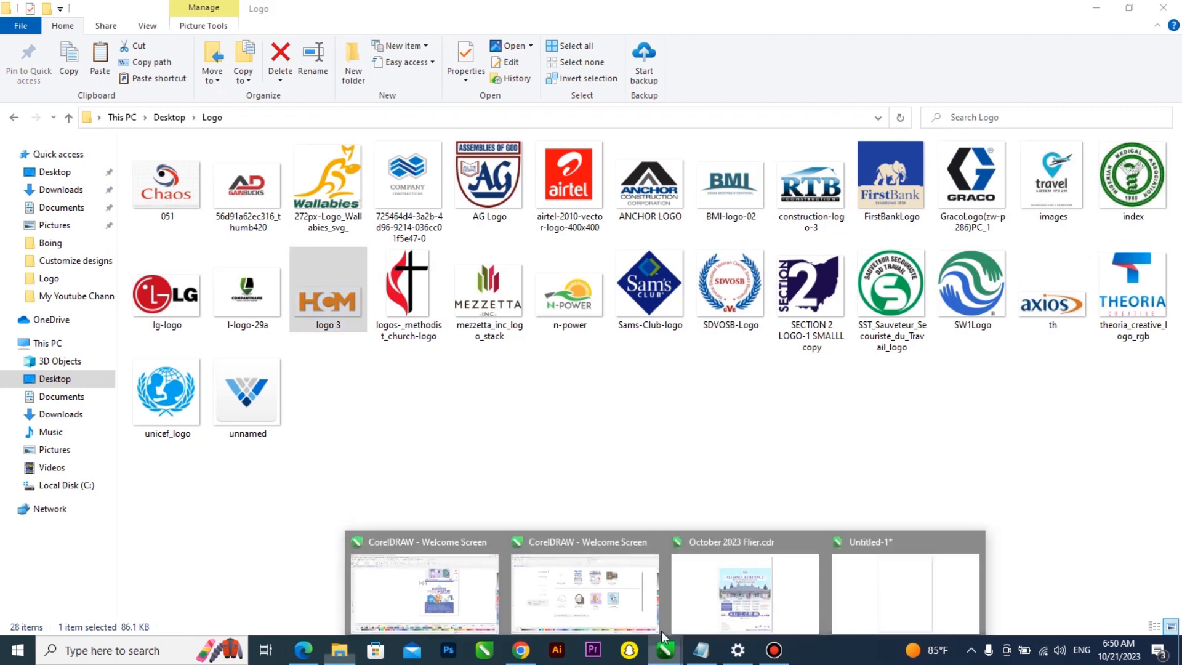
Paste the copied HCM logo image into the untitled document and scale it down onto the page
left_click(870, 560)
key("ctrl+v")
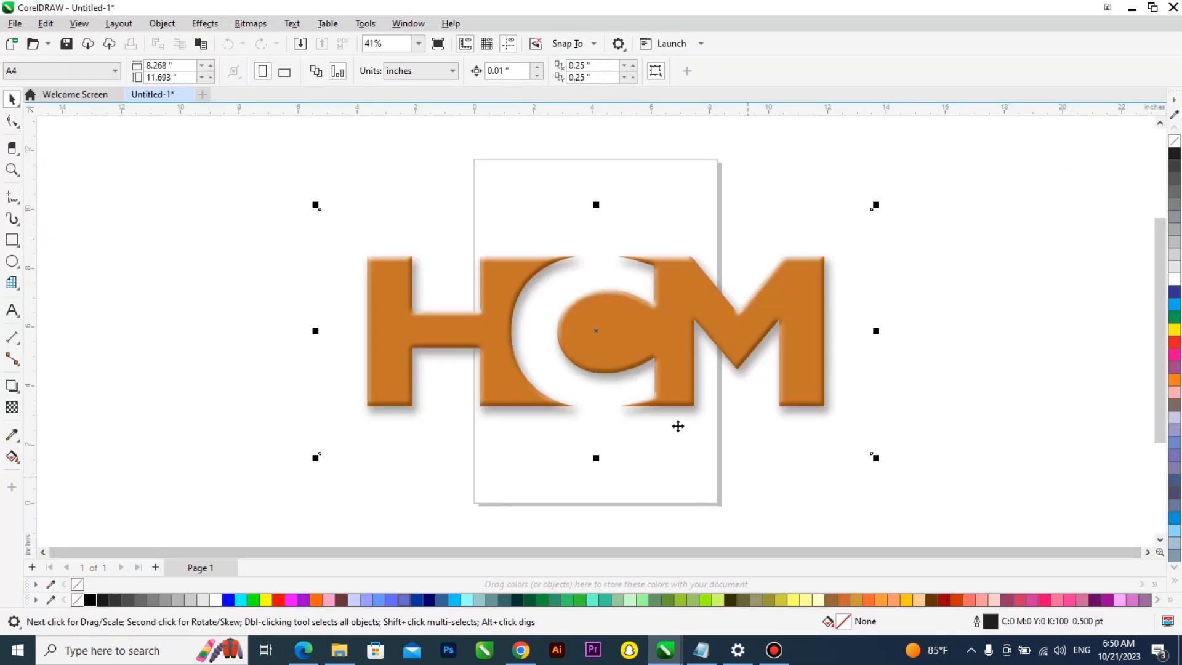
left_click_drag(878, 456, 732, 459)
scroll(641, 344, "up", 4)
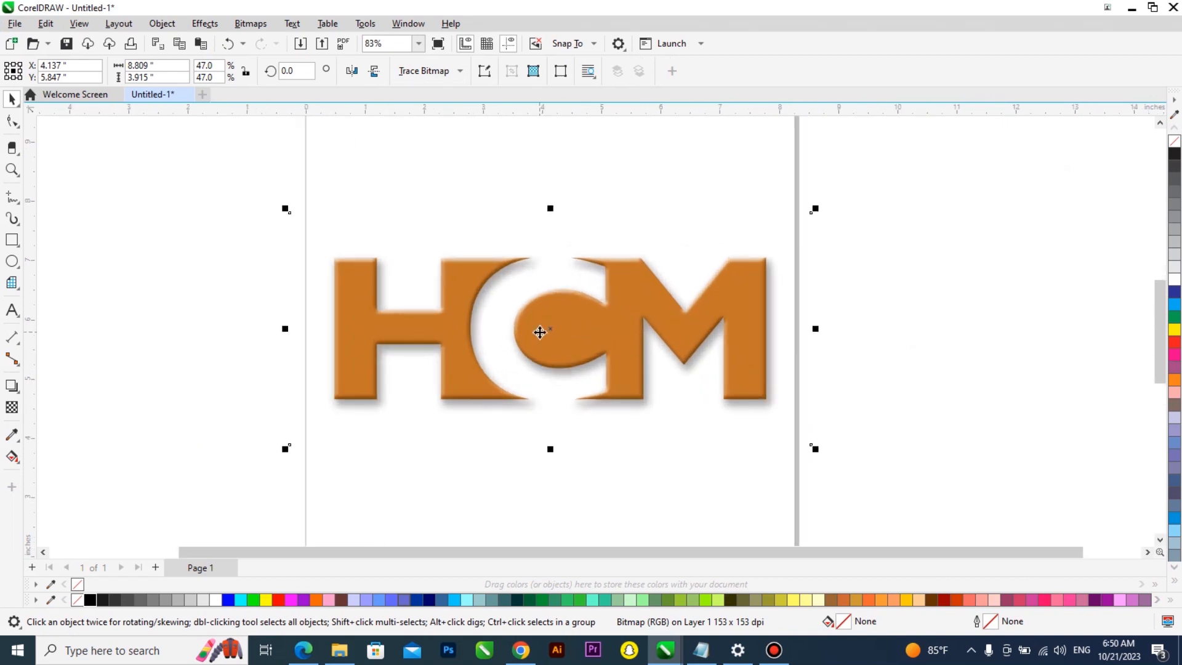
scroll(539, 332, "up", 1)
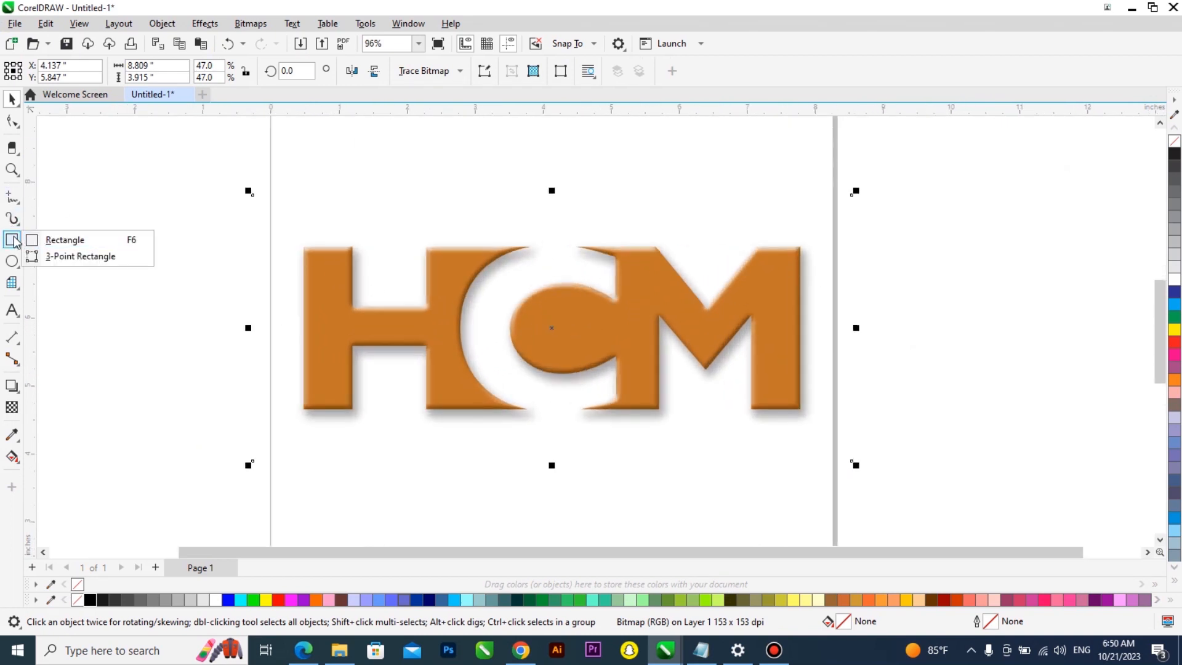
Draw rectangles over the H's left stem and over the block containing the C of the logo
mouse_move(11, 197)
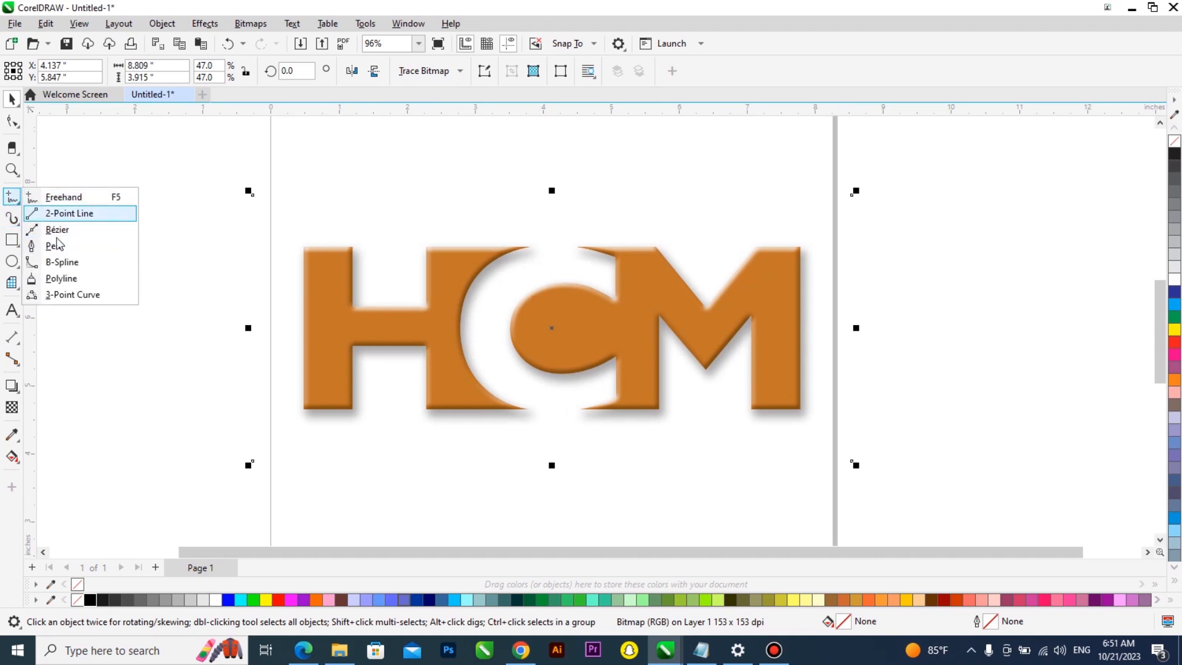
left_click(13, 240)
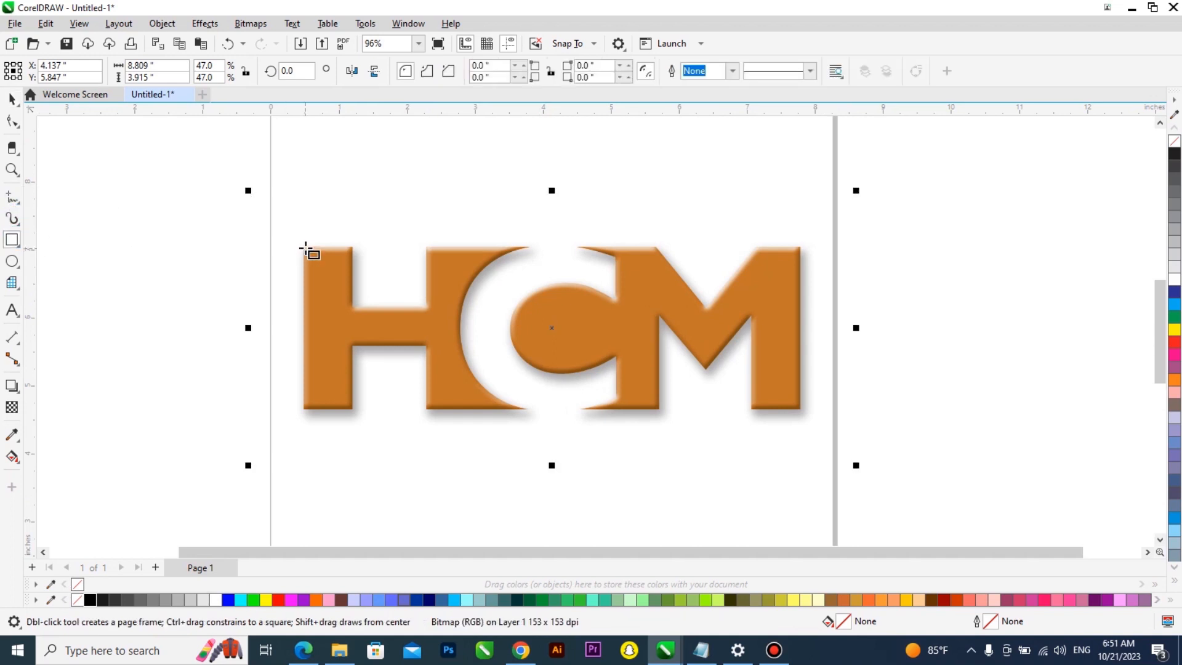
left_click_drag(363, 383, 351, 408)
scroll(356, 333, "up", 2)
key("space")
left_click_drag(330, 325, 619, 338)
left_click(326, 404, "shift")
scroll(453, 453, "up", 3)
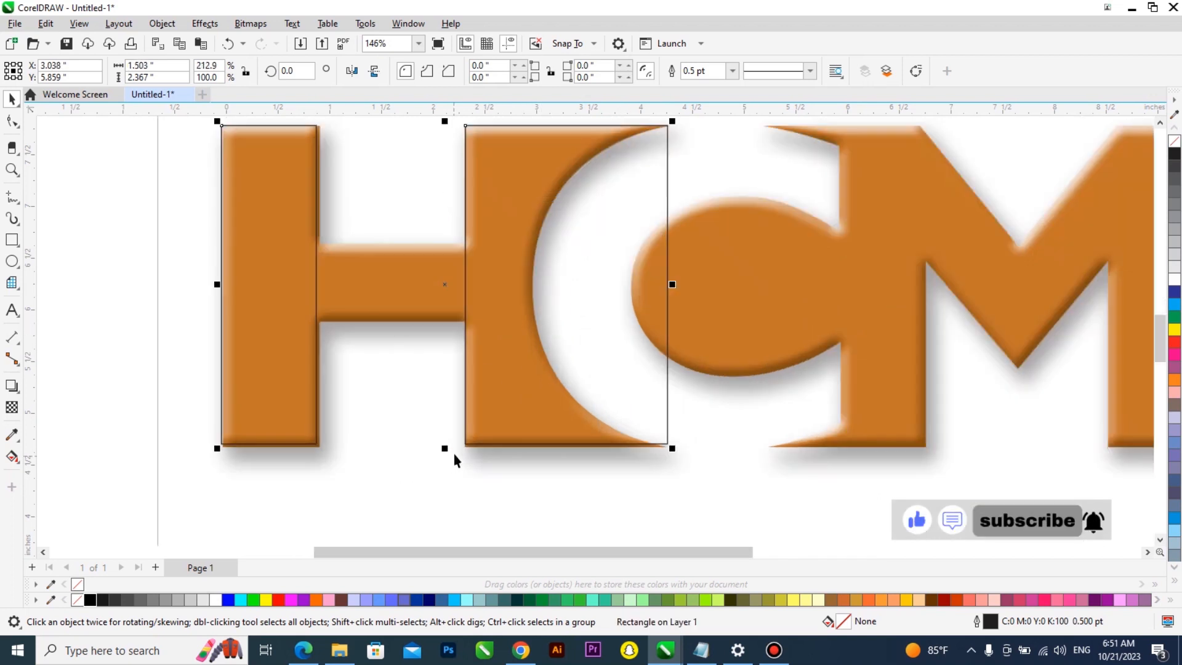
left_click_drag(441, 447, 448, 453)
scroll(434, 451, "down", 3)
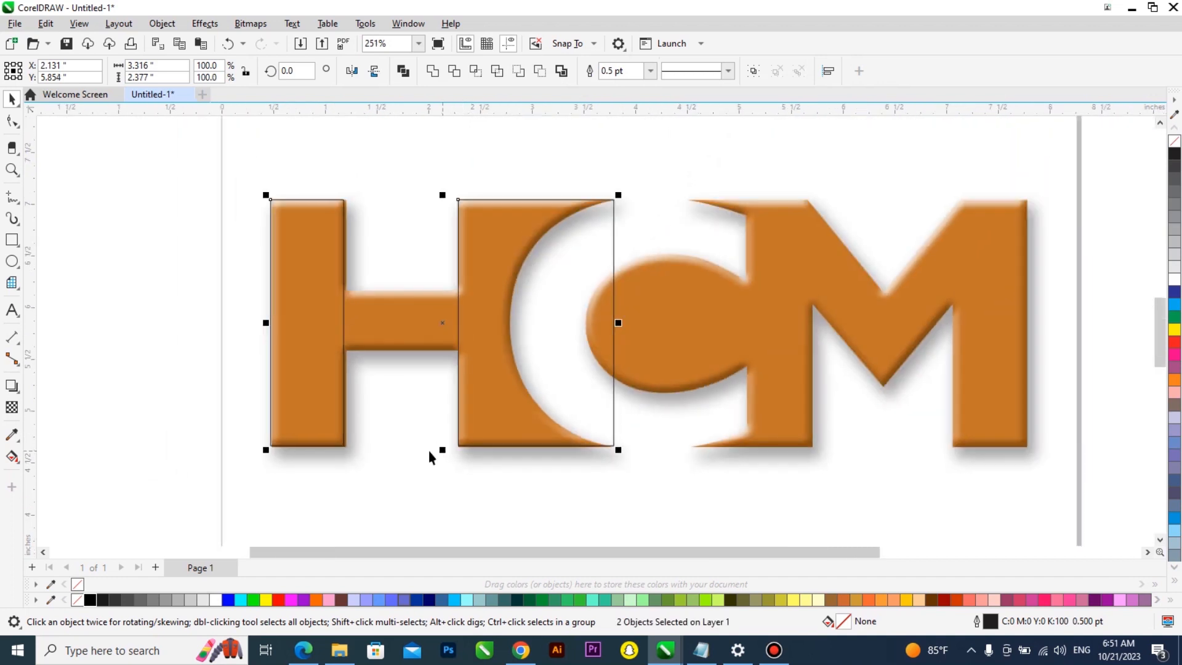
key("Escape")
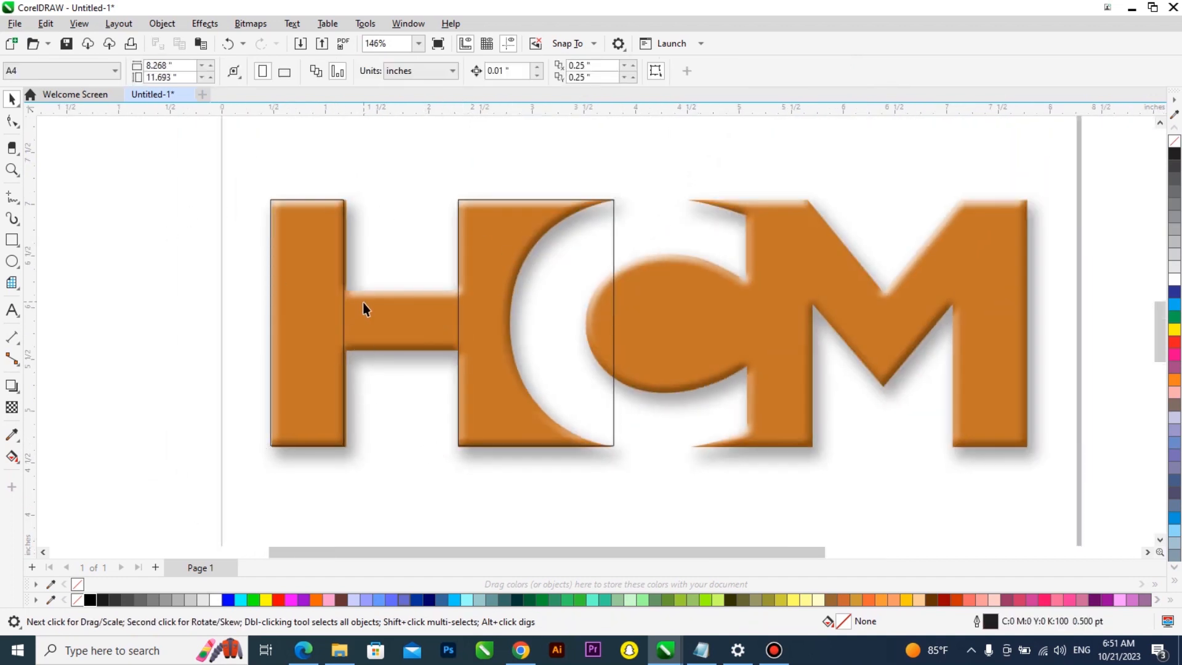
Select the H-stem rectangle and nudge its right edge to line up with the stem
scroll(276, 353, "up", 5)
left_click(234, 360)
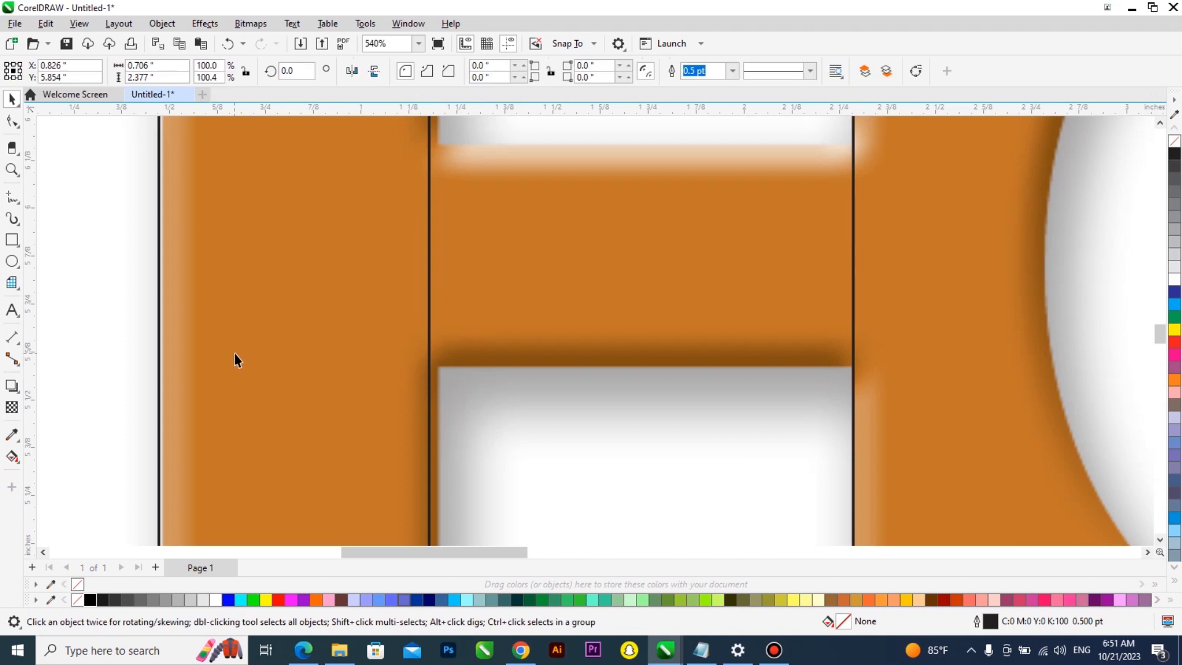
left_click_drag(235, 360, 239, 360)
scroll(450, 302, "up", 2)
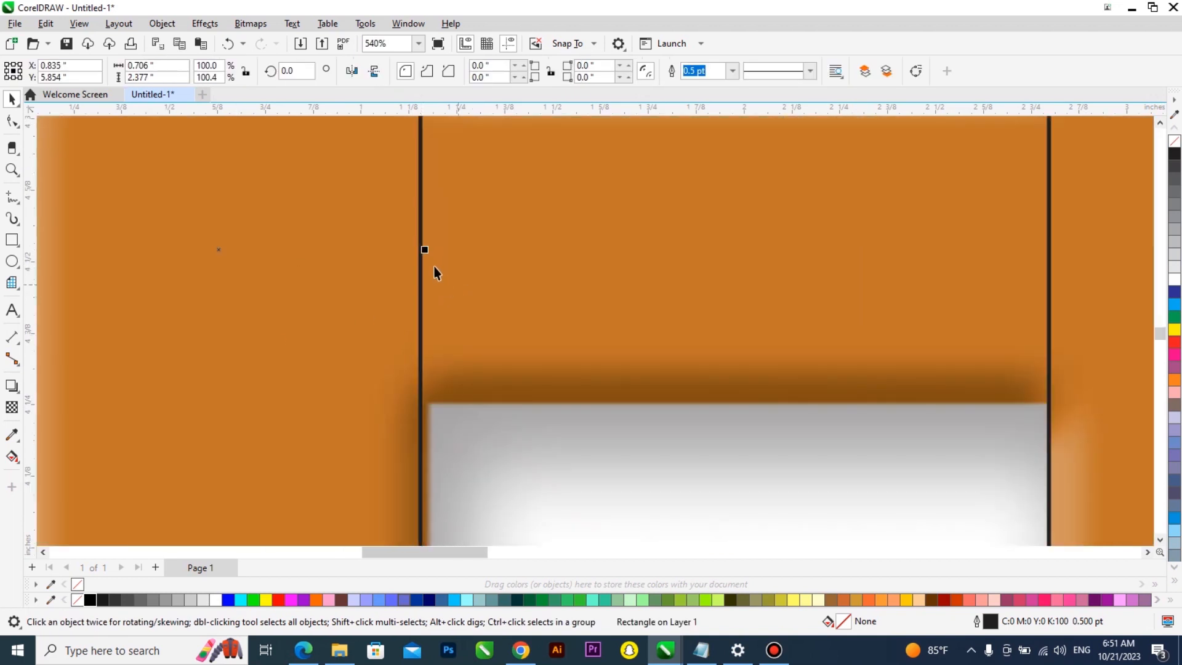
left_click_drag(424, 249, 431, 252)
scroll(385, 332, "down", 8)
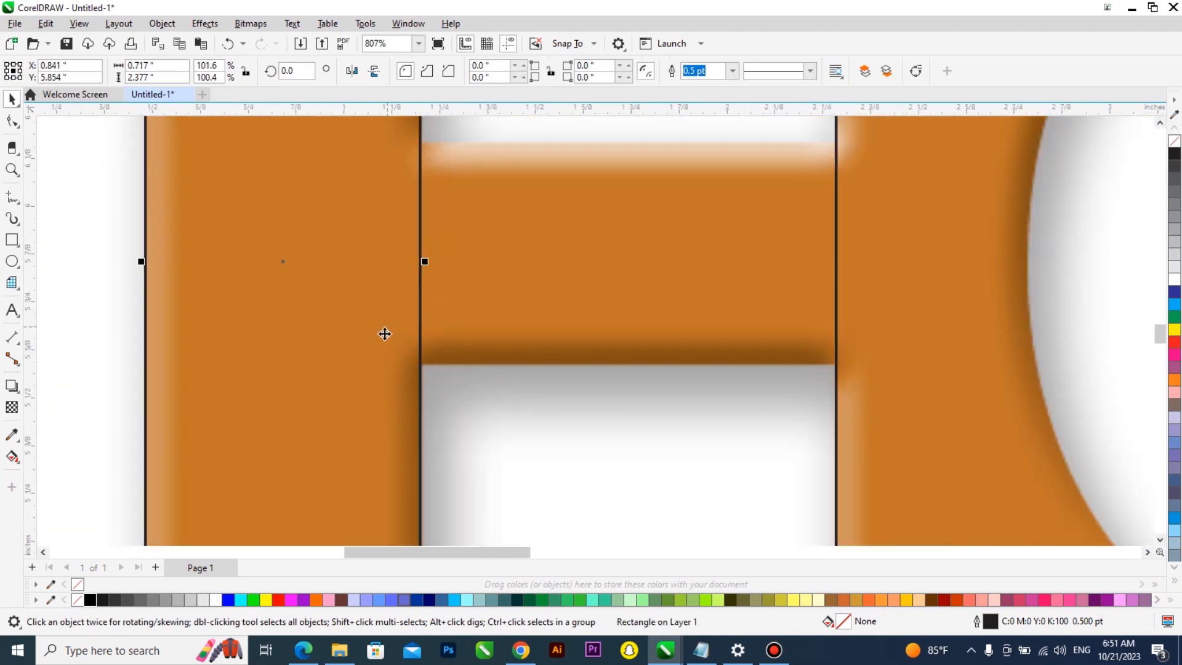
Duplicate a rectangle onto the M's left section and pull its left edge in to match the letter
scroll(633, 275, "up", 1)
scroll(630, 271, "up", 1)
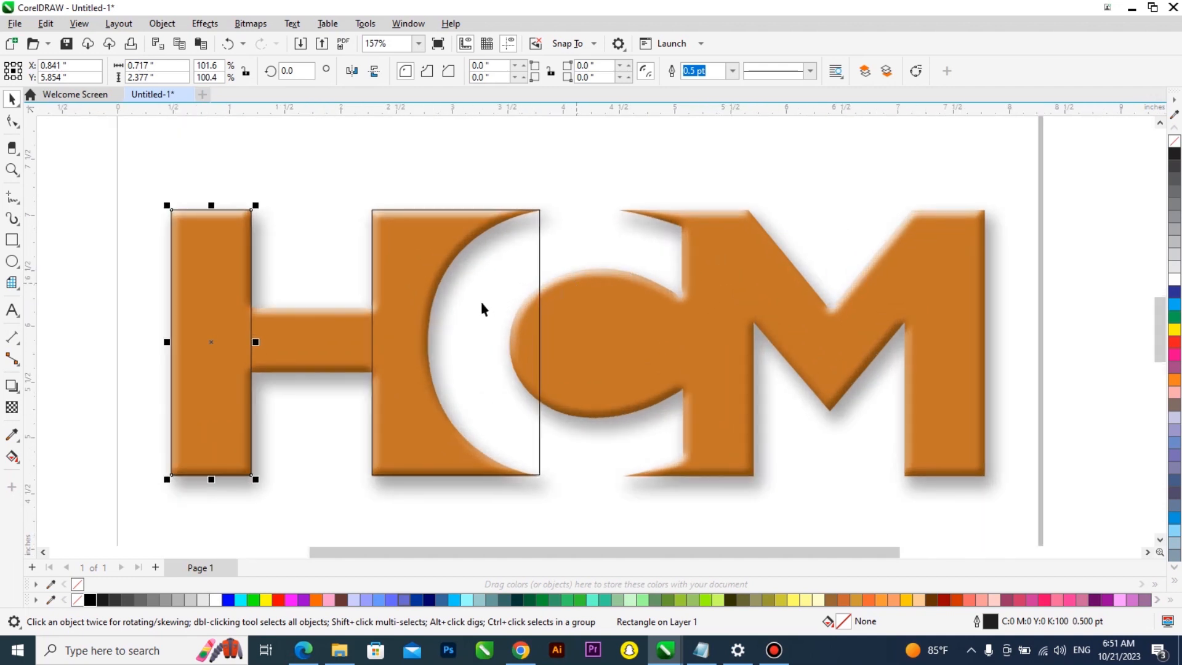
left_click_drag(386, 305, 600, 309)
scroll(600, 309, "up", 2)
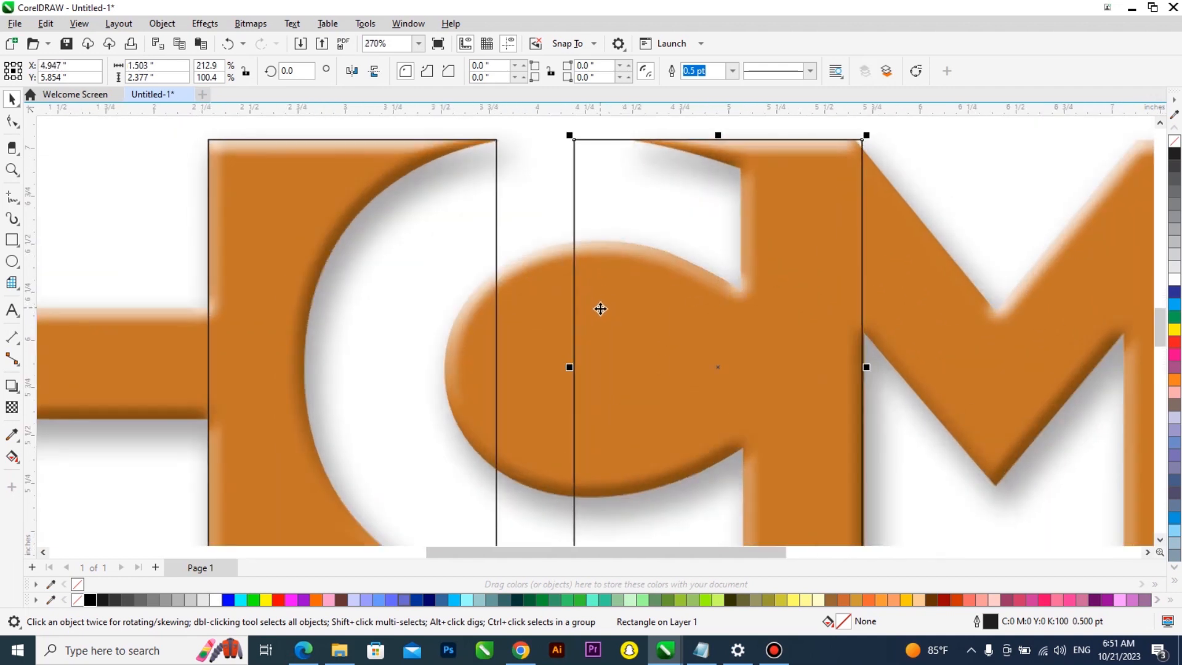
left_click_drag(573, 367, 633, 370)
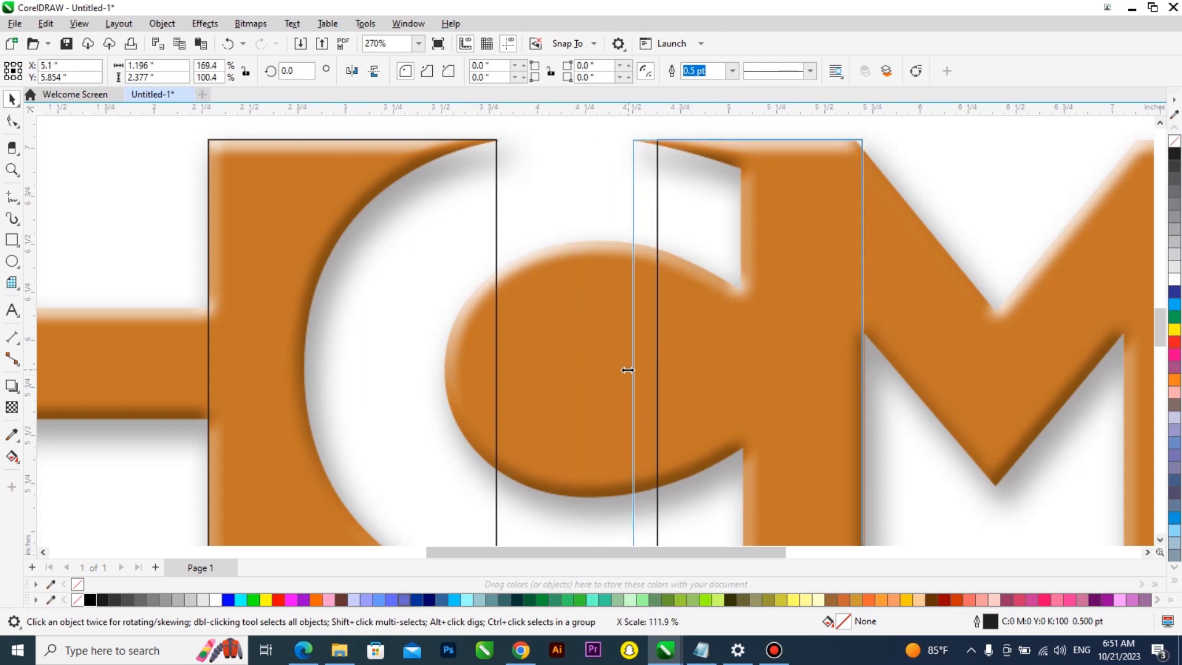
Duplicate another rectangle onto the M's right stem and narrow it to the stem's width
scroll(511, 349, "down", 4)
left_click_drag(786, 375, 823, 378)
scroll(822, 378, "up", 3)
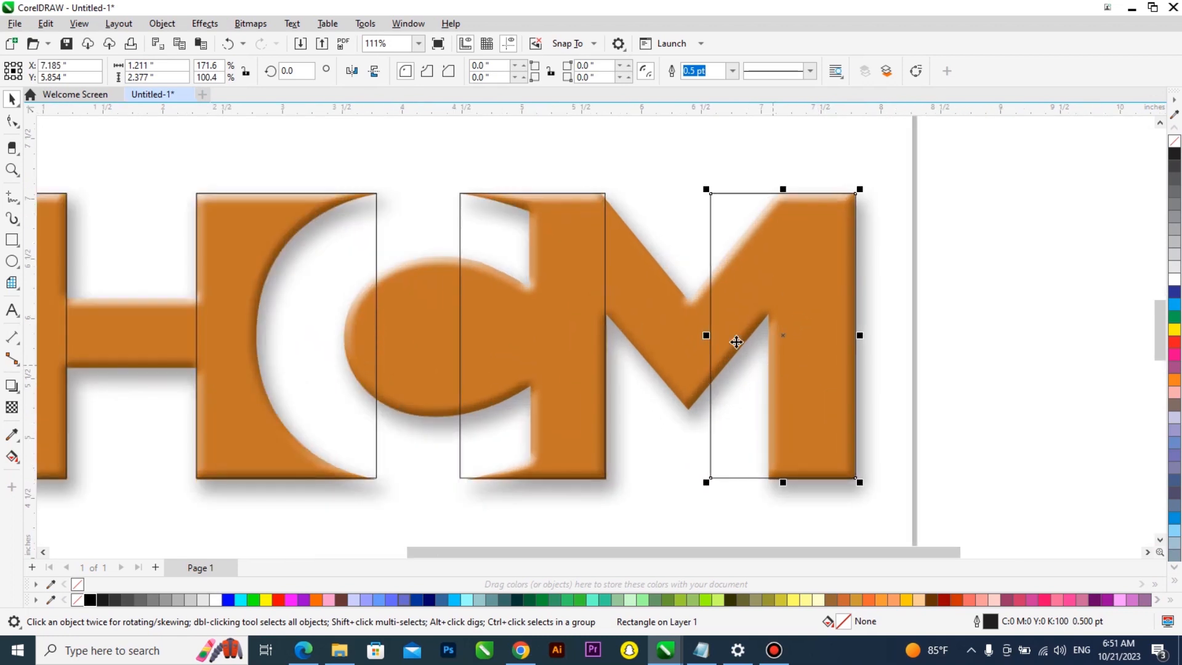
left_click_drag(692, 330, 767, 356)
Select the M's left rectangle and extend its right edge slightly to match the letter
scroll(553, 363, "down", 2)
scroll(584, 250, "up", 1)
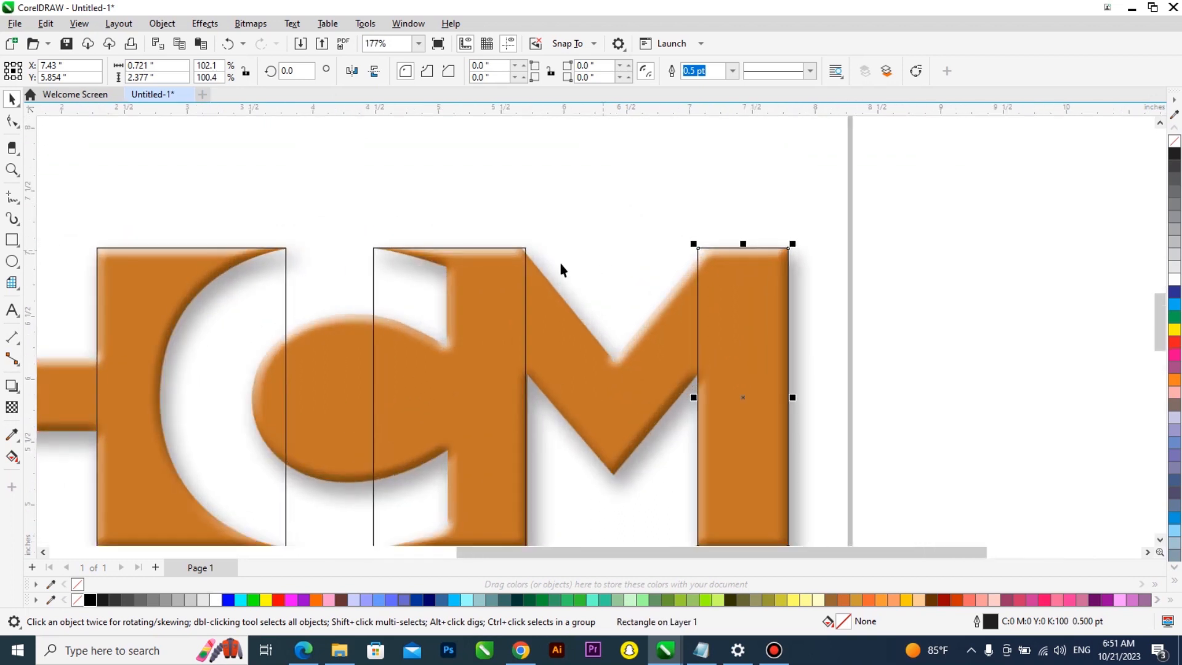
scroll(509, 286, "up", 1)
left_click(508, 286)
scroll(509, 286, "down", 2)
scroll(523, 398, "up", 5)
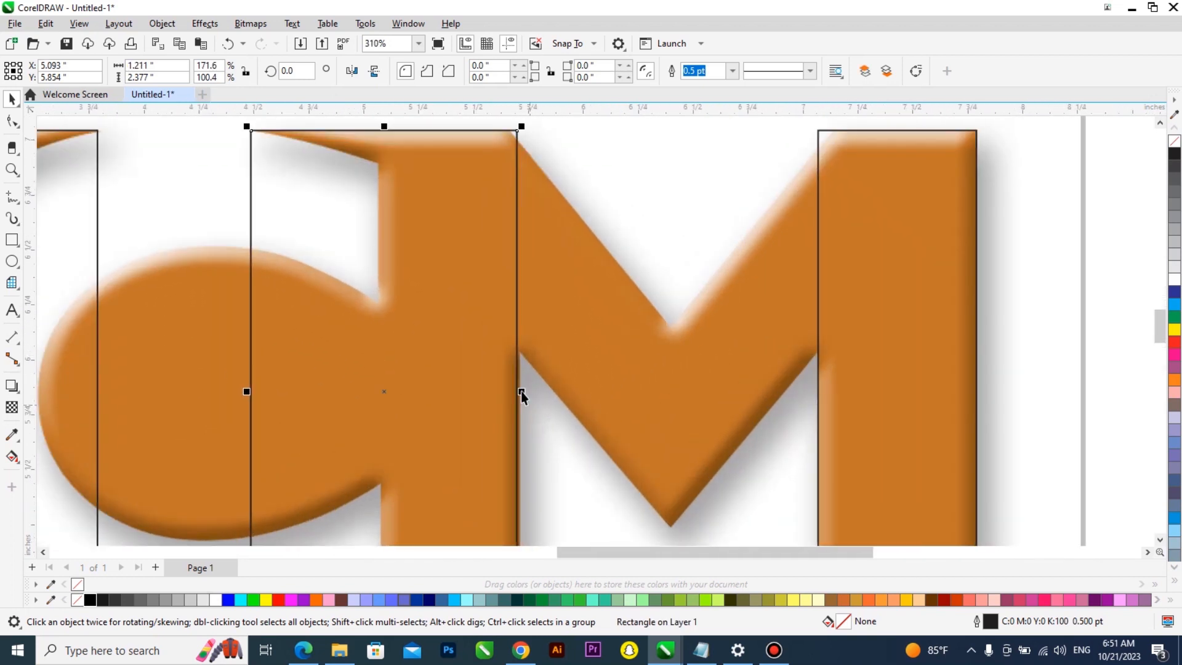
mouse_move(515, 390)
left_mouse_down()
mouse_move(519, 400)
mouse_move(524, 376)
left_mouse_up()
Convert the M's left rectangle to curves
scroll(524, 375, "down", 3)
scroll(482, 296, "down", 4)
scroll(486, 266, "up", 3)
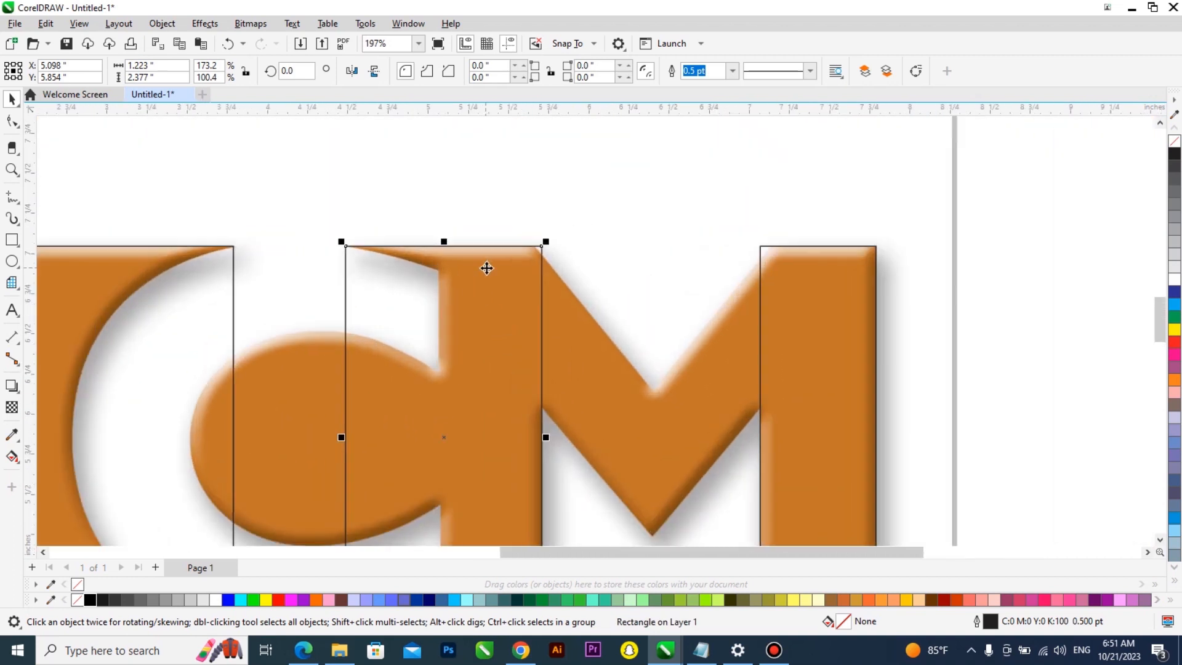
key("ctrl+q")
scroll(538, 261, "up", 3)
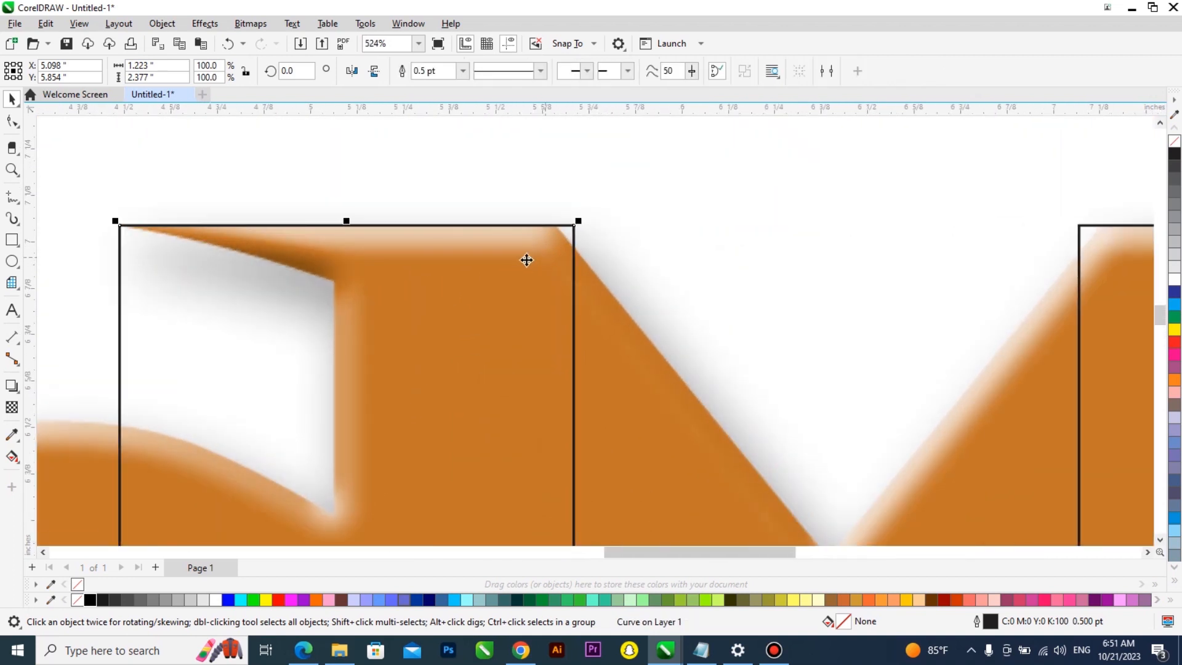
With the Shape tool, add a node on the top edge and drag nodes to trace the notch at the M's top-left
left_click(13, 122)
scroll(572, 229, "up", 2)
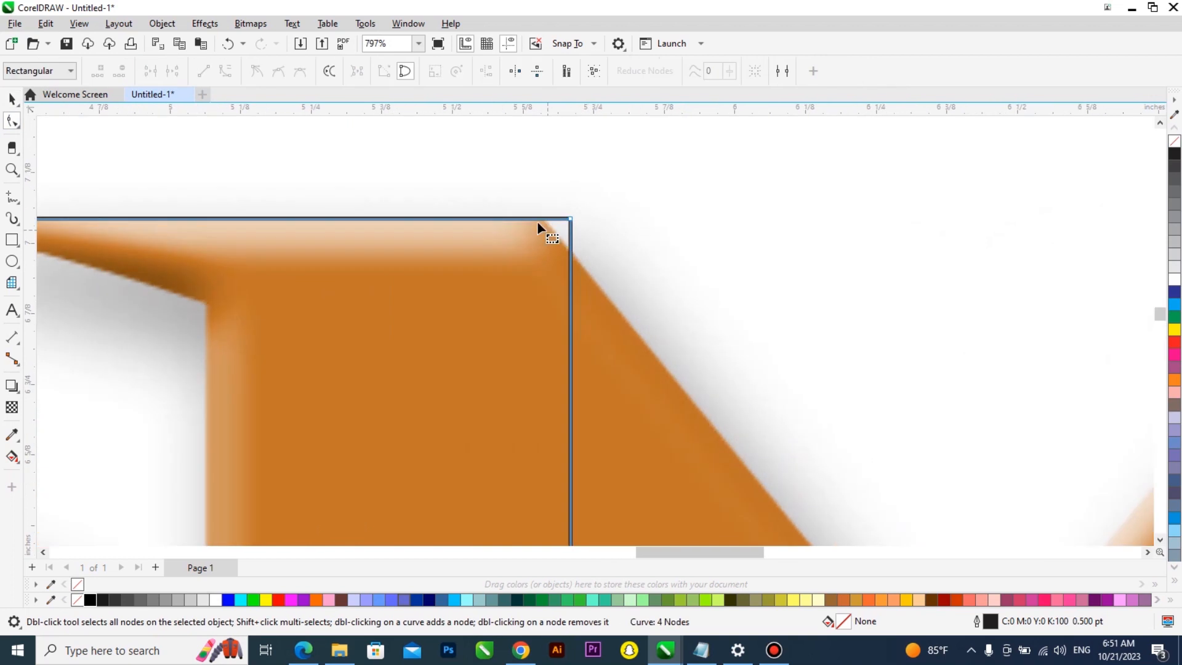
double_click(541, 219)
scroll(535, 242, "down", 7)
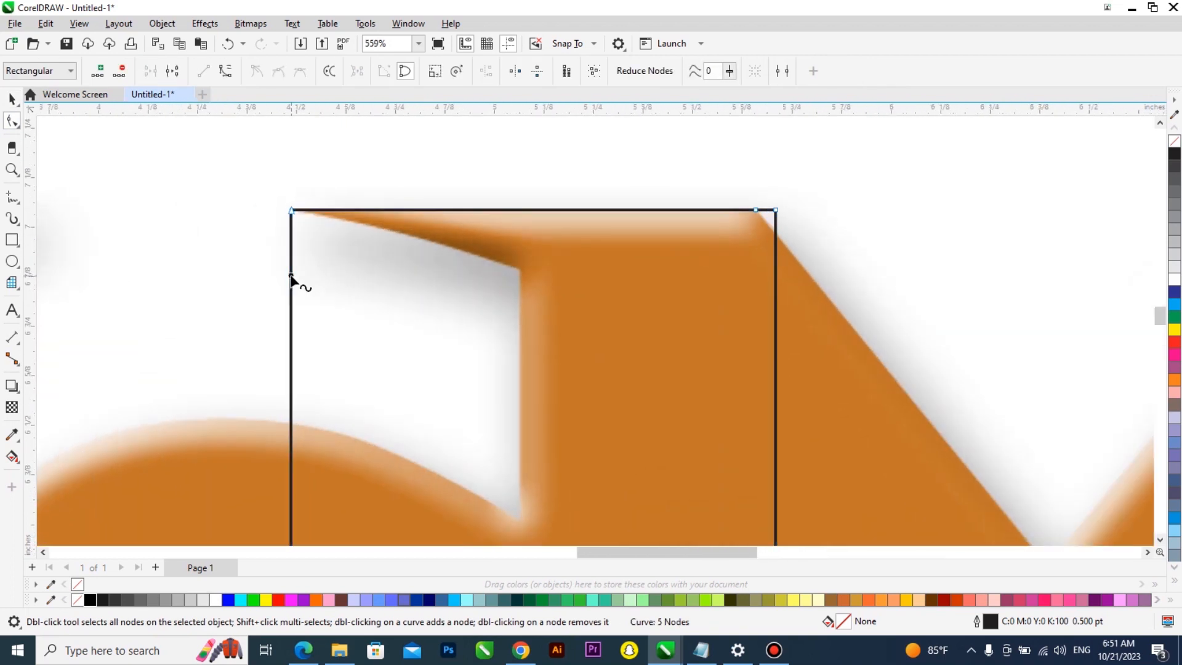
left_click_drag(291, 278, 513, 271)
scroll(395, 252, "up", 4)
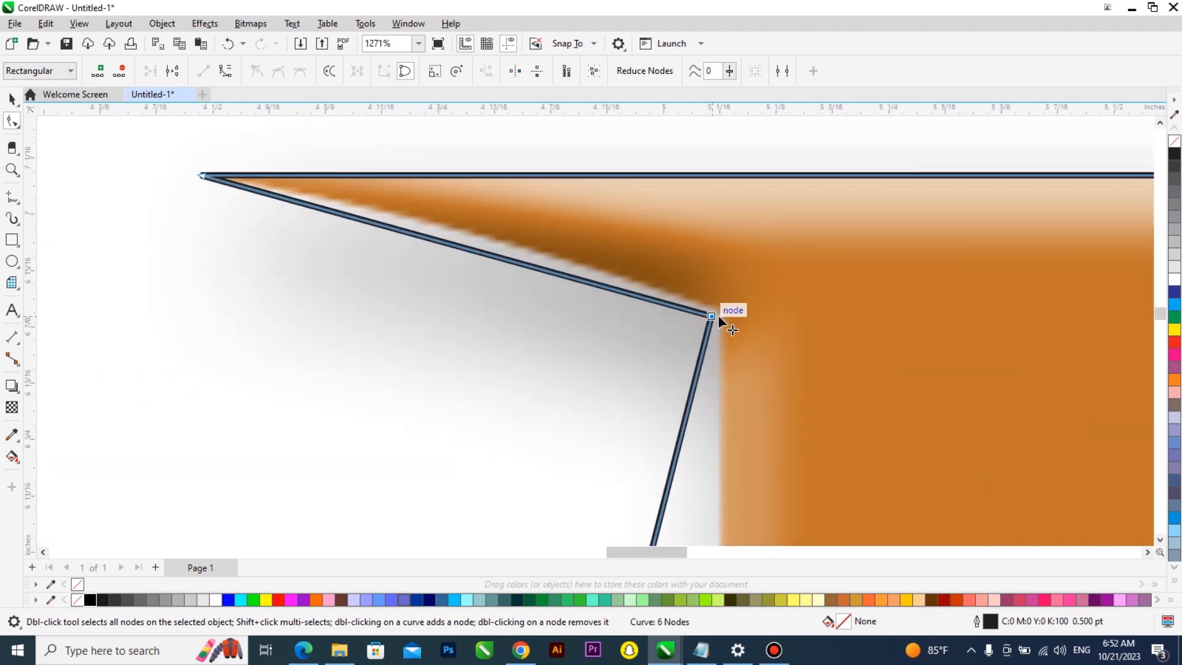
left_click_drag(718, 315, 727, 312)
Convert the upper diagonal segment to a curve and bend it to follow the C's arc
right_click(466, 245)
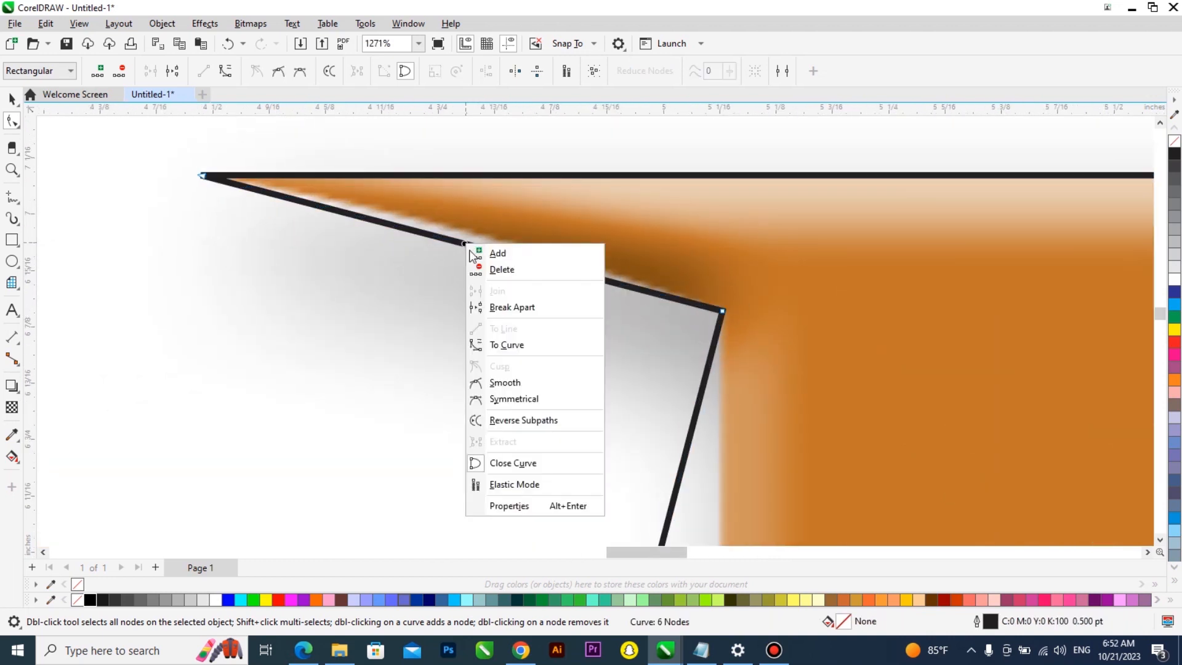
left_click(506, 344)
left_click_drag(481, 251, 528, 205)
scroll(527, 205, "down", 6)
scroll(550, 334, "up", 2)
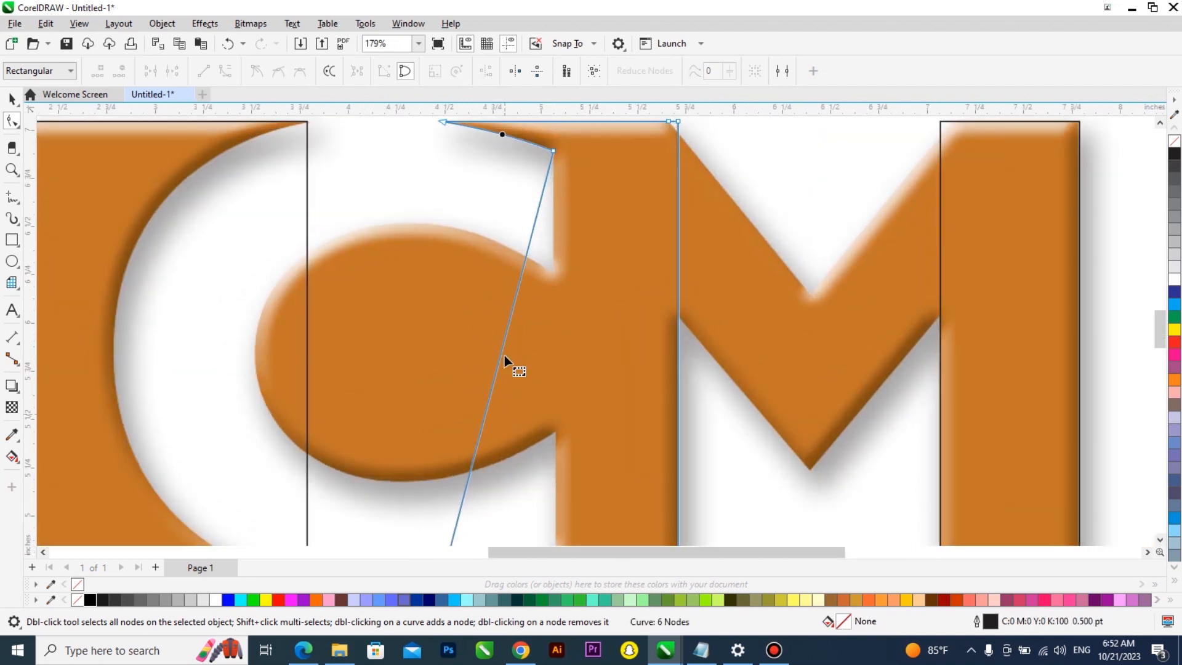
Reposition the shape's bottom-left node along the lower edge of the letter
scroll(509, 363, "down", 2)
scroll(509, 470, "up", 5)
left_click_drag(385, 455, 1145, 341)
scroll(1016, 458, "up", 3)
left_click_drag(1045, 426, 1046, 439)
scroll(612, 395, "down", 3)
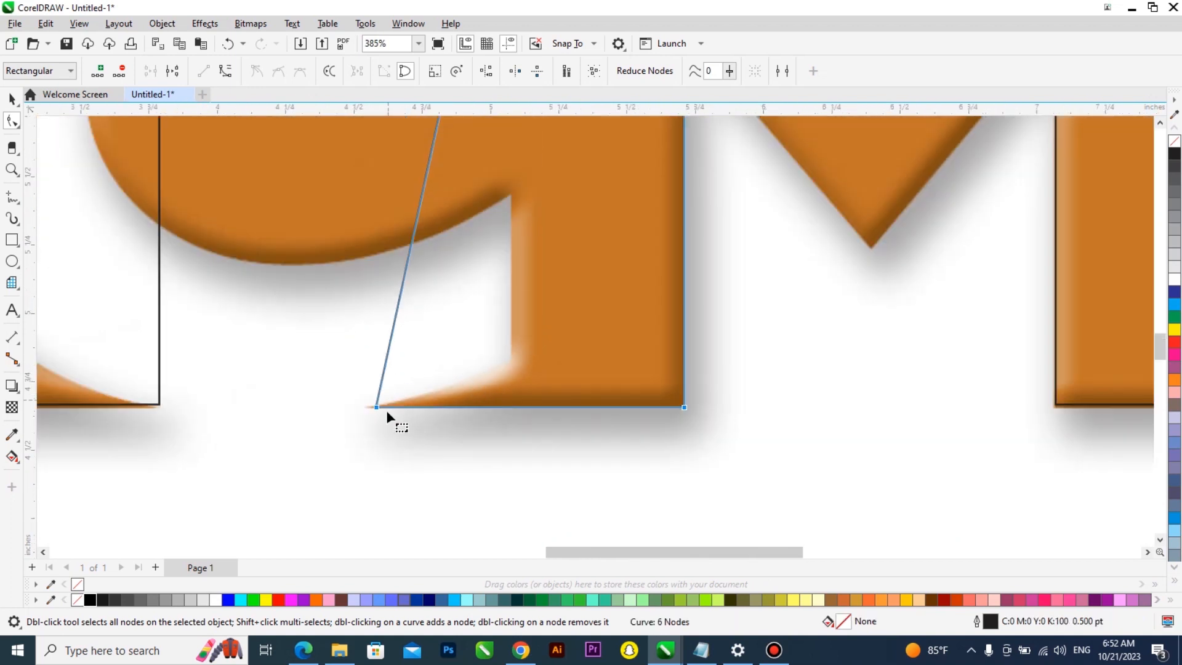
scroll(382, 410, "up", 2)
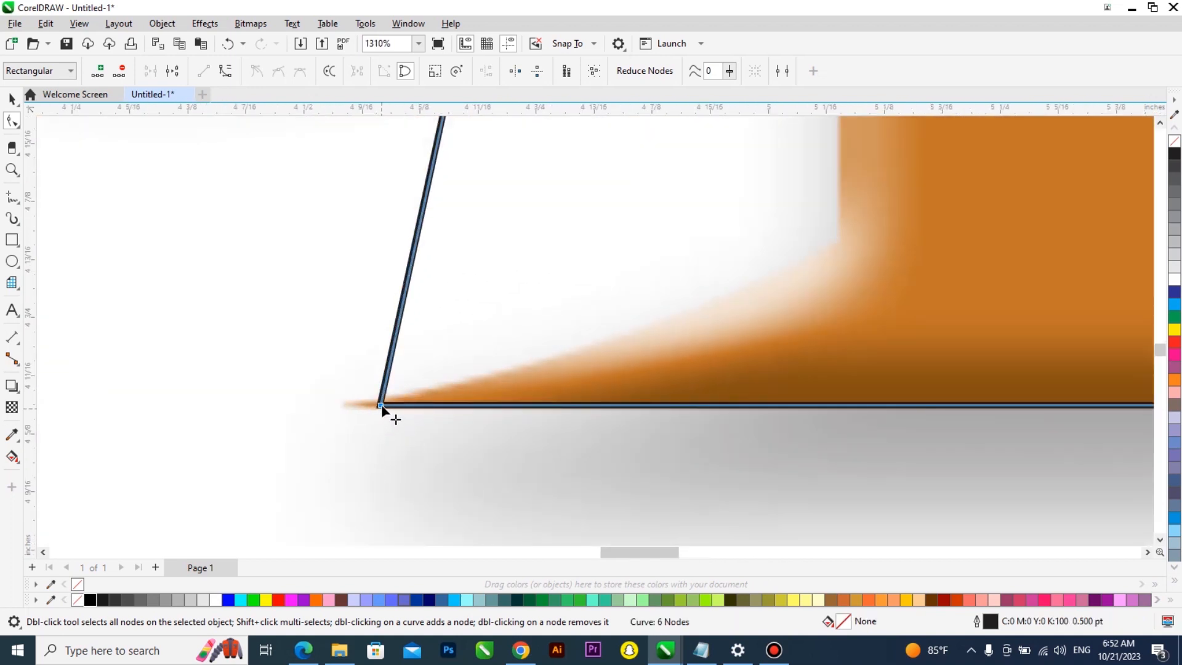
left_click_drag(380, 406, 348, 406)
scroll(348, 414, "down", 5)
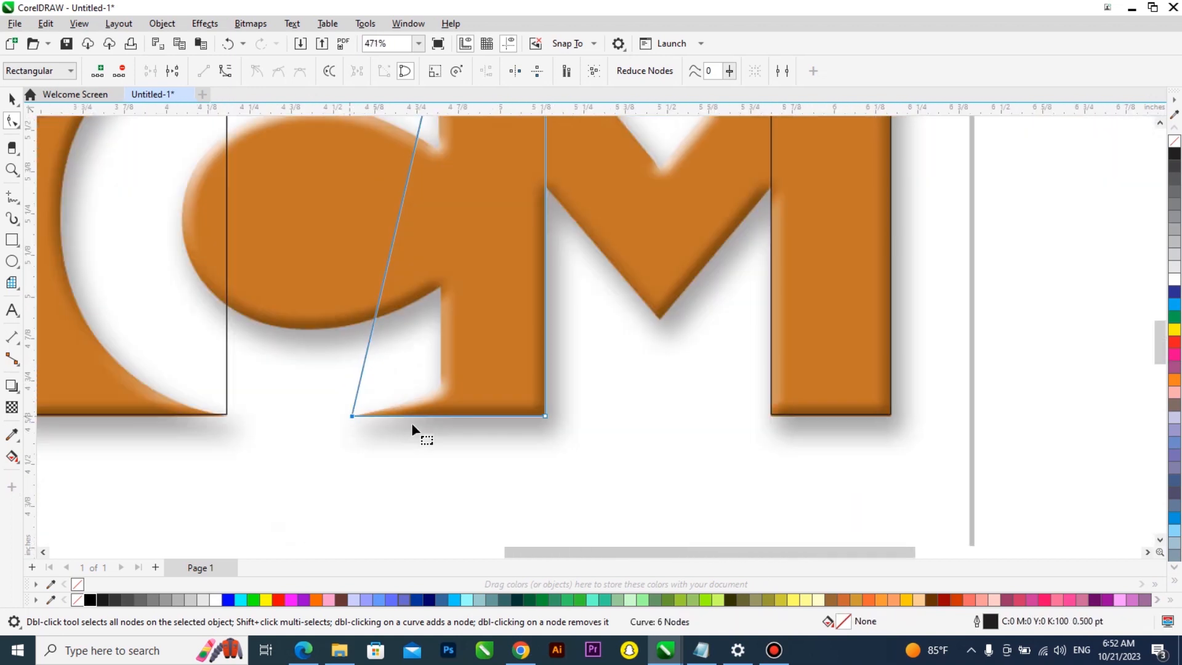
Add a node on the left edge and drag it to the inner lower corner beside the C
double_click(373, 335)
left_click_drag(374, 335, 441, 383)
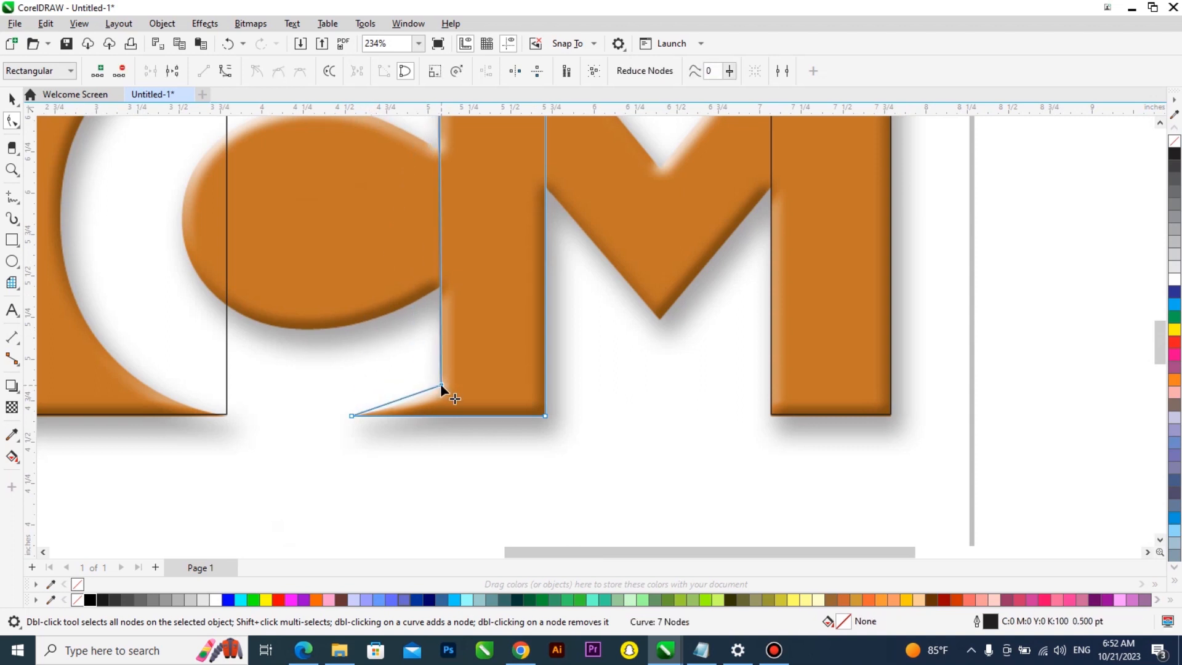
scroll(441, 383, "up", 4)
scroll(440, 383, "up", 2)
Convert the lower diagonal segment to a curve and bend it to follow the C's bottom arc
right_click(349, 418)
left_click(354, 421)
right_click(356, 422)
left_click(414, 243)
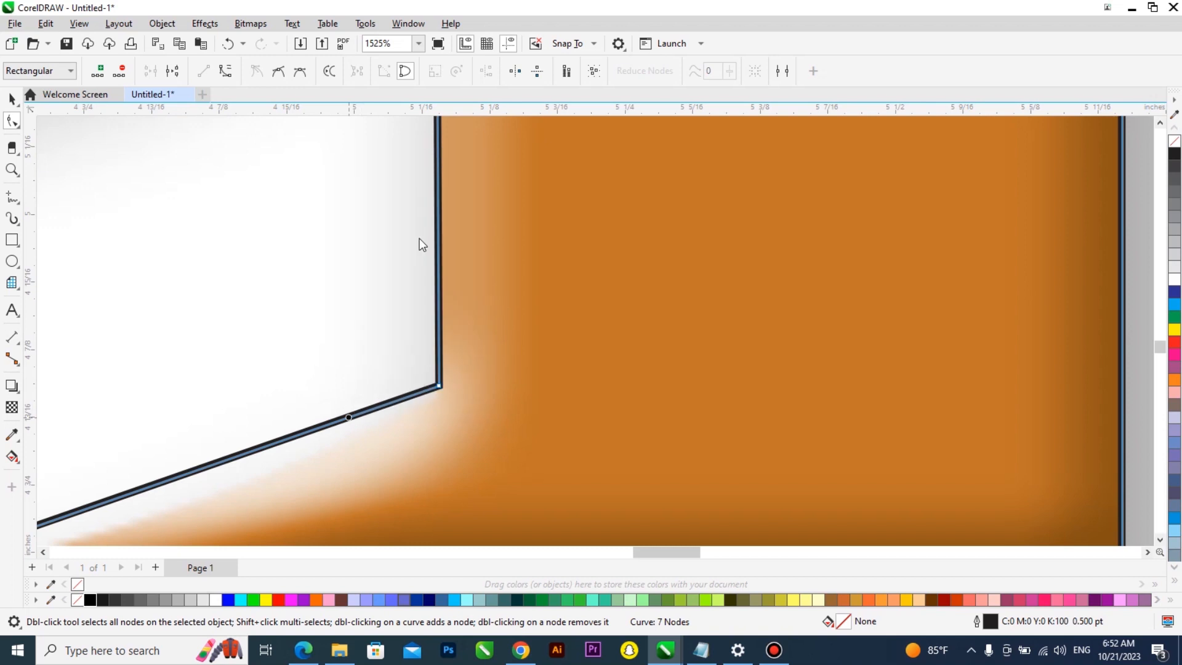
scroll(415, 243, "down", 1)
scroll(260, 394, "up", 2)
left_click_drag(269, 388, 290, 413)
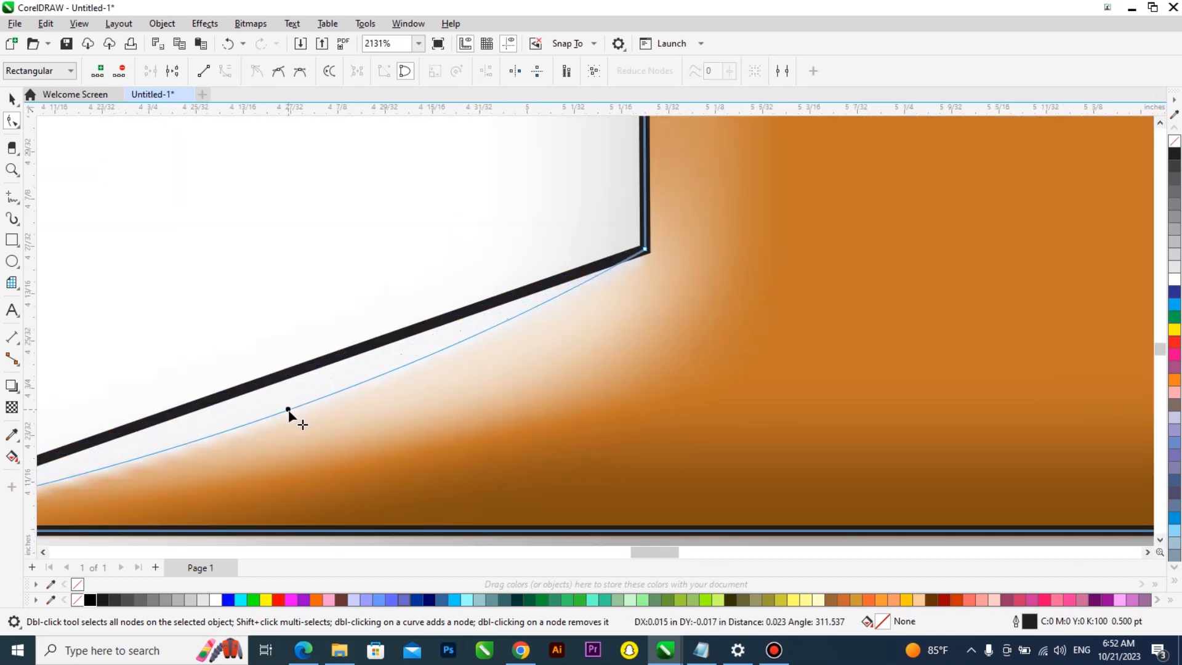
scroll(391, 469, "down", 8)
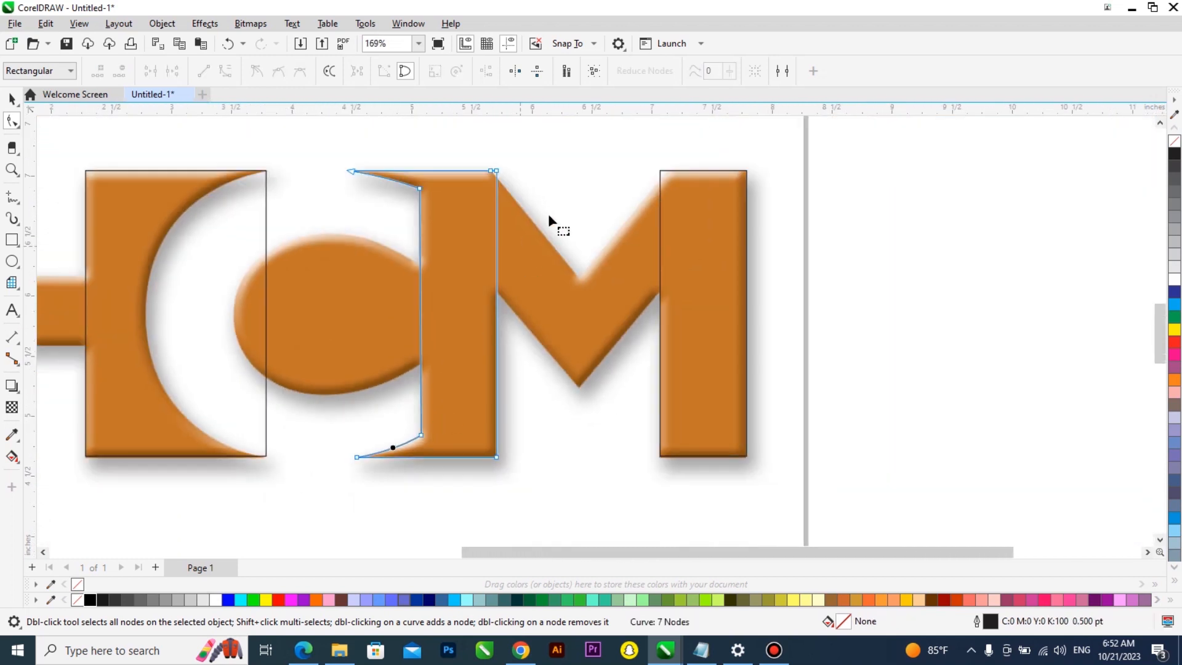
Add a node on the shape's right edge and drag it down onto the M's diagonal stroke
scroll(489, 161, "up", 5)
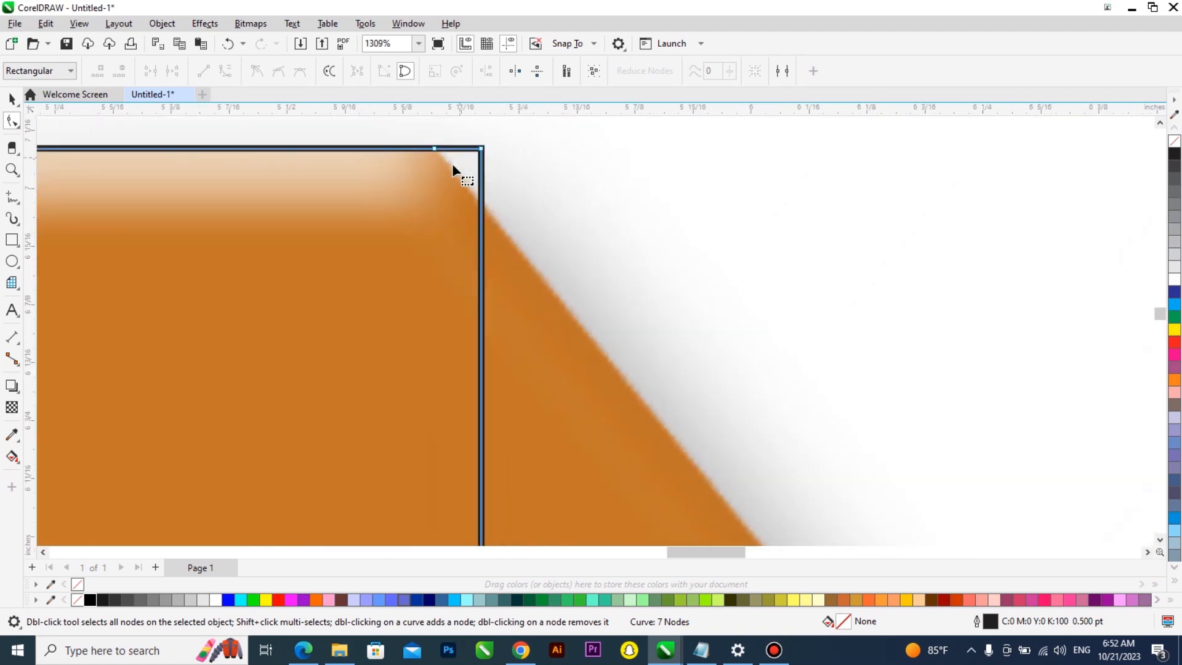
scroll(463, 164, "down", 5)
scroll(485, 250, "up", 3)
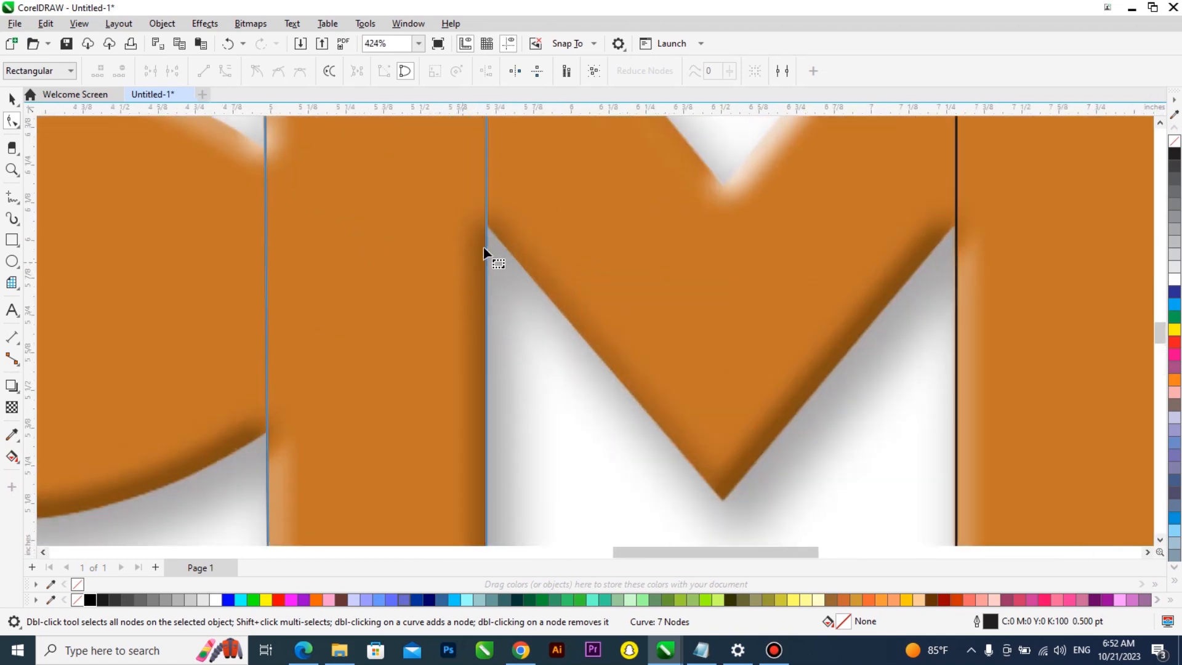
double_click(486, 226)
scroll(485, 231, "down", 3)
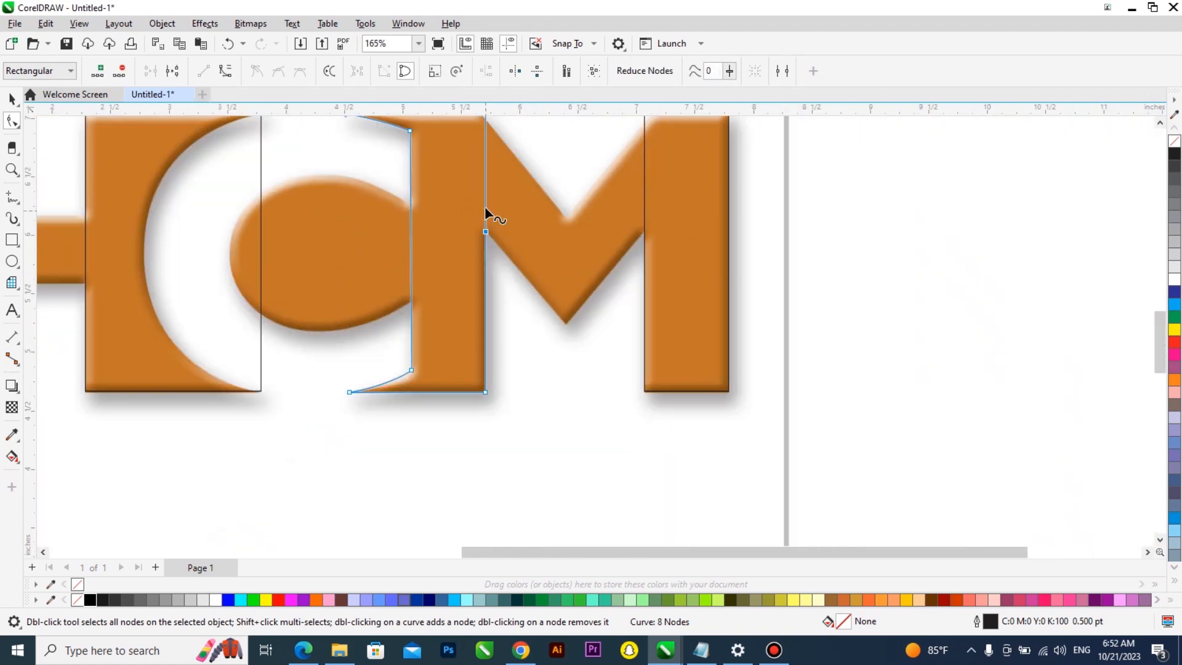
left_click_drag(485, 212, 545, 359)
Drag the shape's upper-right node down to the point where the M's left diagonal meets the middle V
scroll(567, 326, "up", 4)
scroll(565, 338, "down", 2)
scroll(550, 339, "up", 5)
scroll(524, 382, "down", 5)
scroll(507, 215, "up", 3)
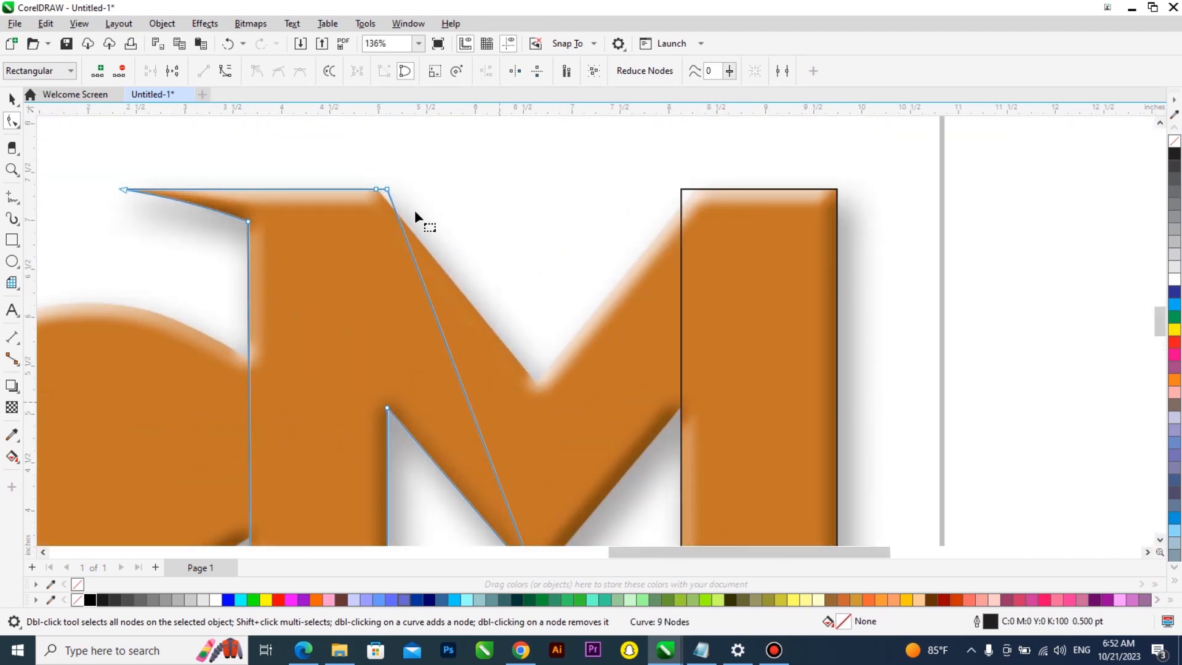
mouse_move(376, 175)
left_mouse_down()
mouse_move(516, 330)
mouse_move(544, 393)
left_mouse_up()
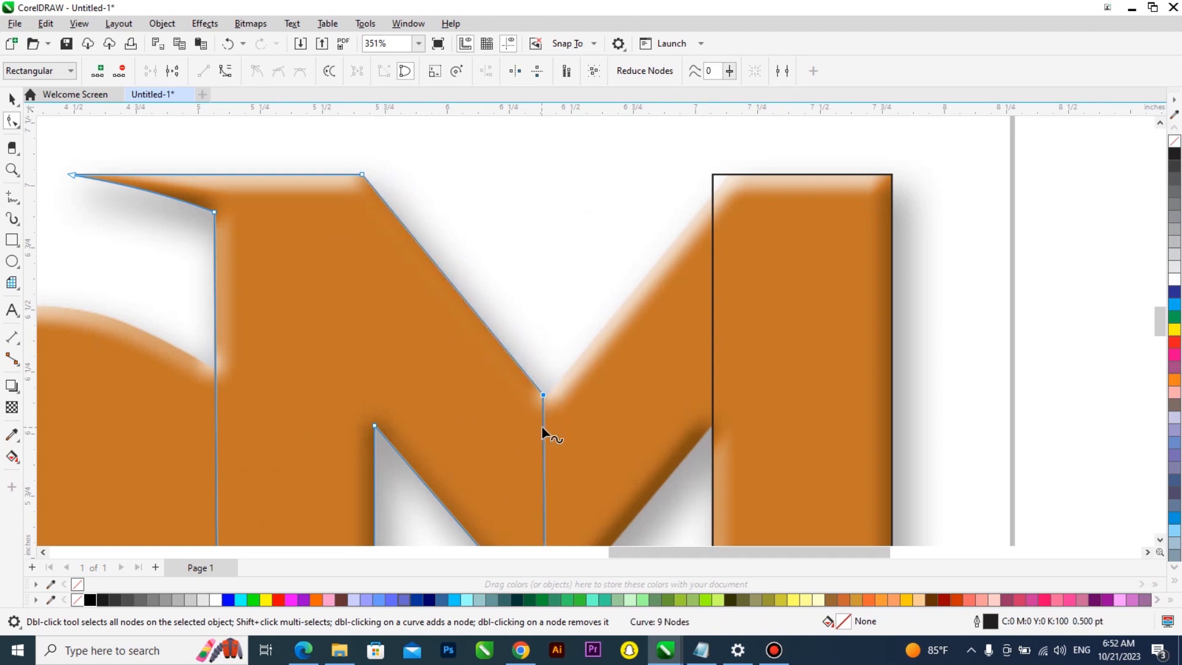
Convert the M's right stem rectangle to curves and drag its top-left node down to the M's middle V
left_click(729, 176)
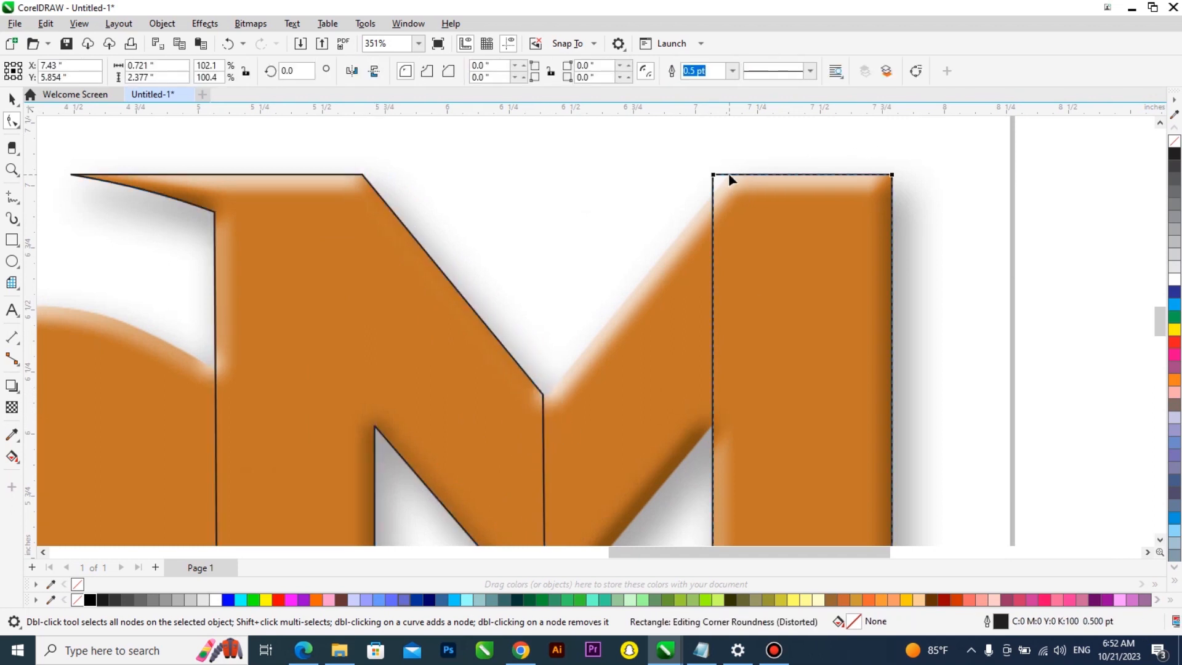
key("ctrl+q")
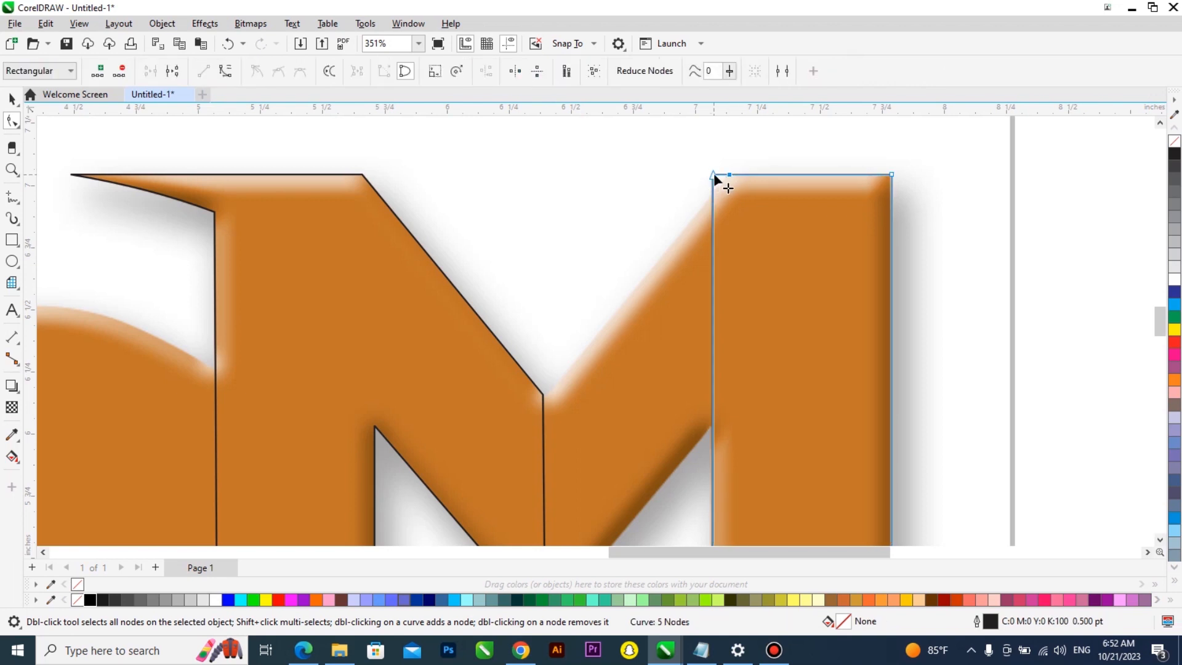
left_click_drag(714, 175, 548, 395)
scroll(608, 202, "down", 3)
scroll(599, 384, "up", 3)
Add nodes on the stem's new slanted edge and drag one up to trace the M's right diagonal
double_click(628, 296)
left_click_drag(628, 295, 710, 235)
double_click(596, 409)
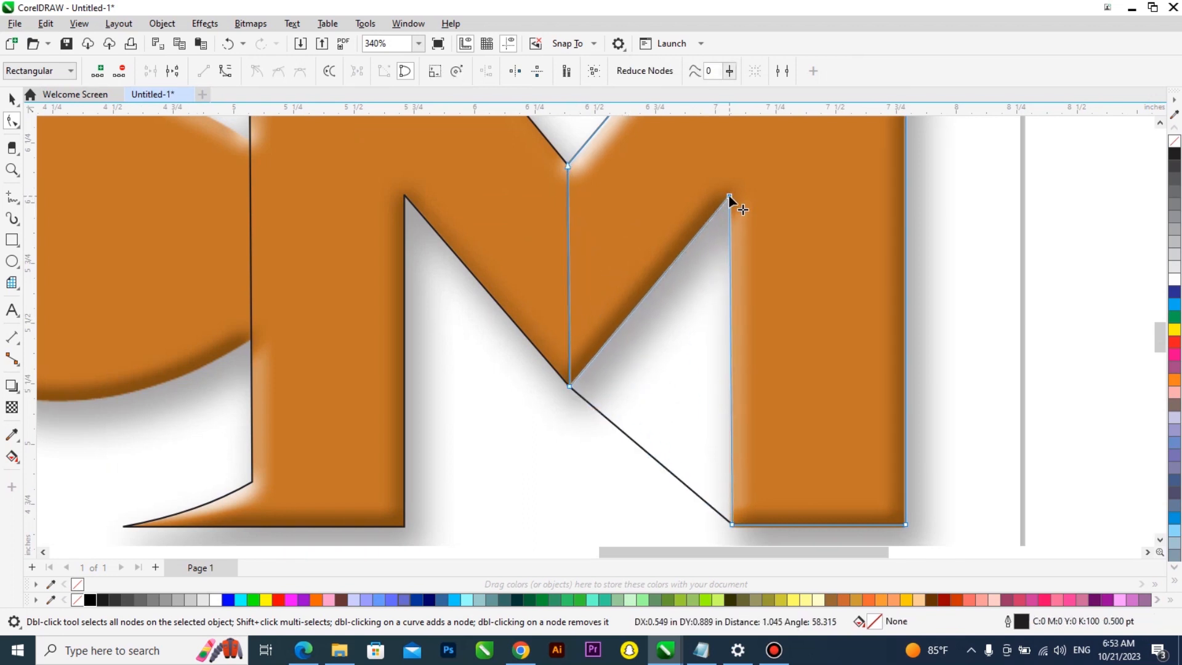
Nudge the stem's bottom-right node onto the letter's lower edge
scroll(721, 530, "up", 5)
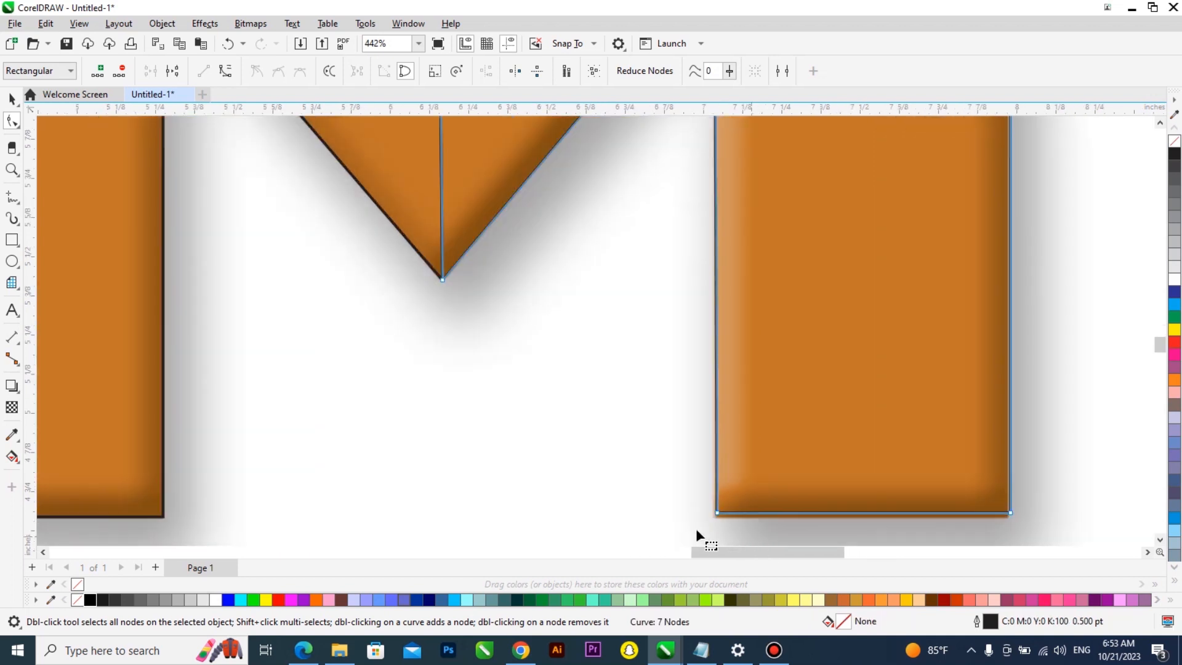
scroll(689, 452, "down", 4)
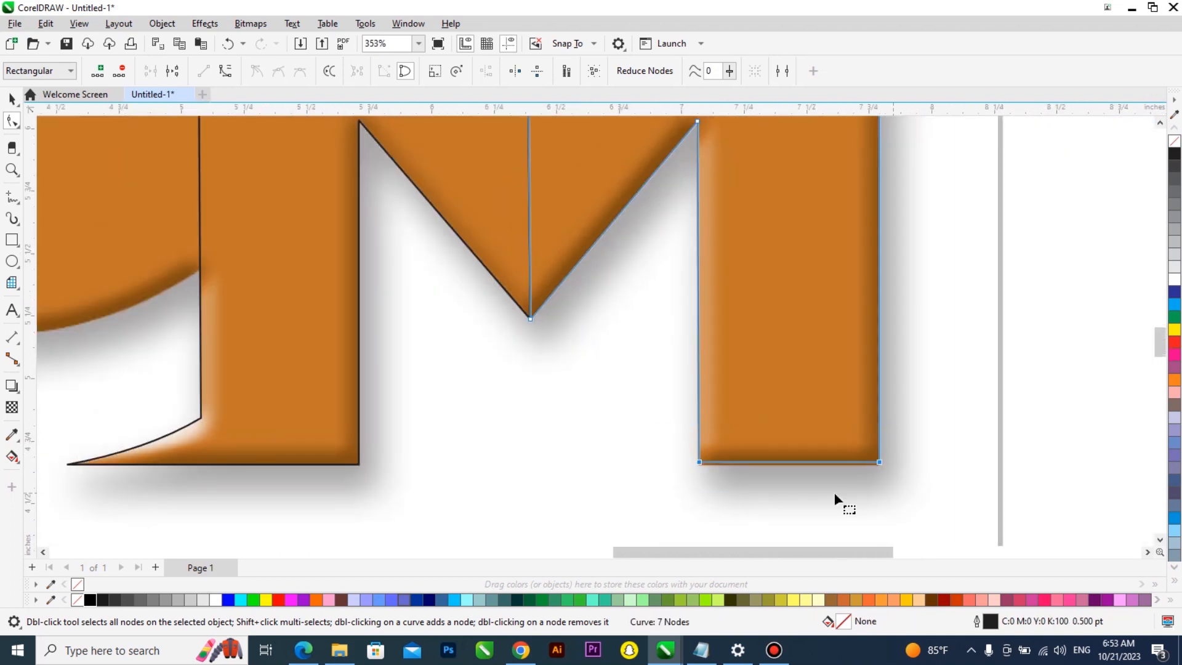
scroll(899, 447, "up", 4)
left_click_drag(922, 445, 921, 449)
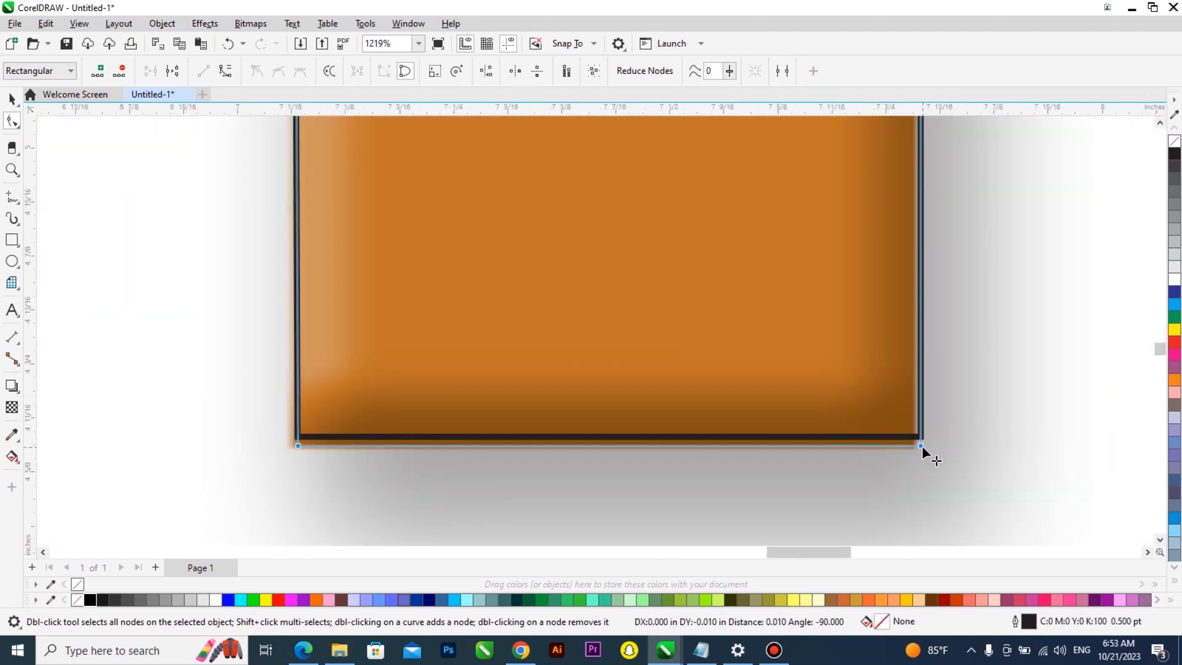
Add a node on the stem's inner edge and drag it left to cover the V's inner diagonal
scroll(924, 452, "down", 8)
scroll(758, 348, "up", 2)
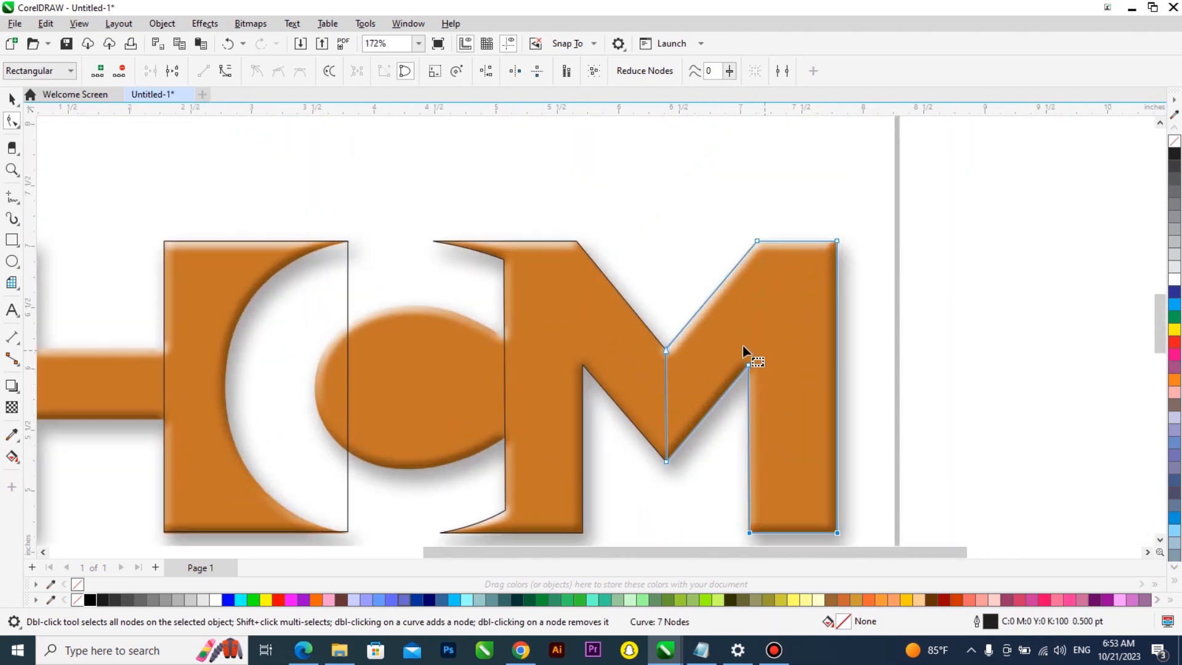
scroll(674, 388, "up", 3)
double_click(679, 374)
left_click_drag(679, 374, 639, 403)
scroll(646, 408, "down", 3)
scroll(708, 316, "up", 4)
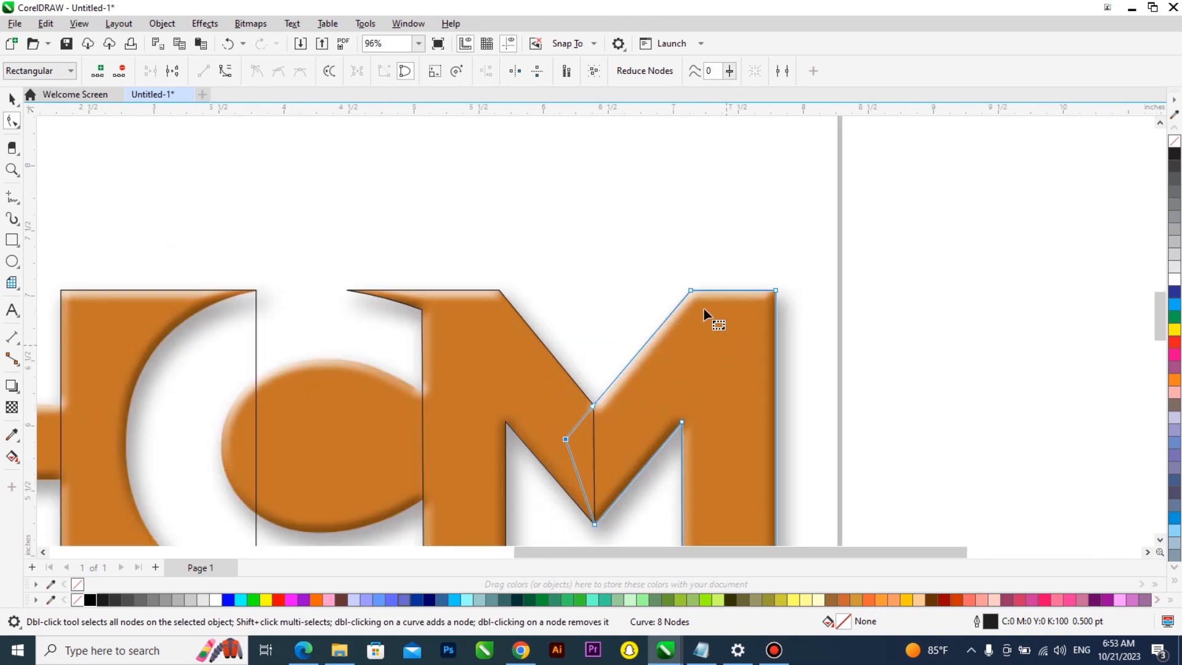
scroll(701, 314, "down", 6)
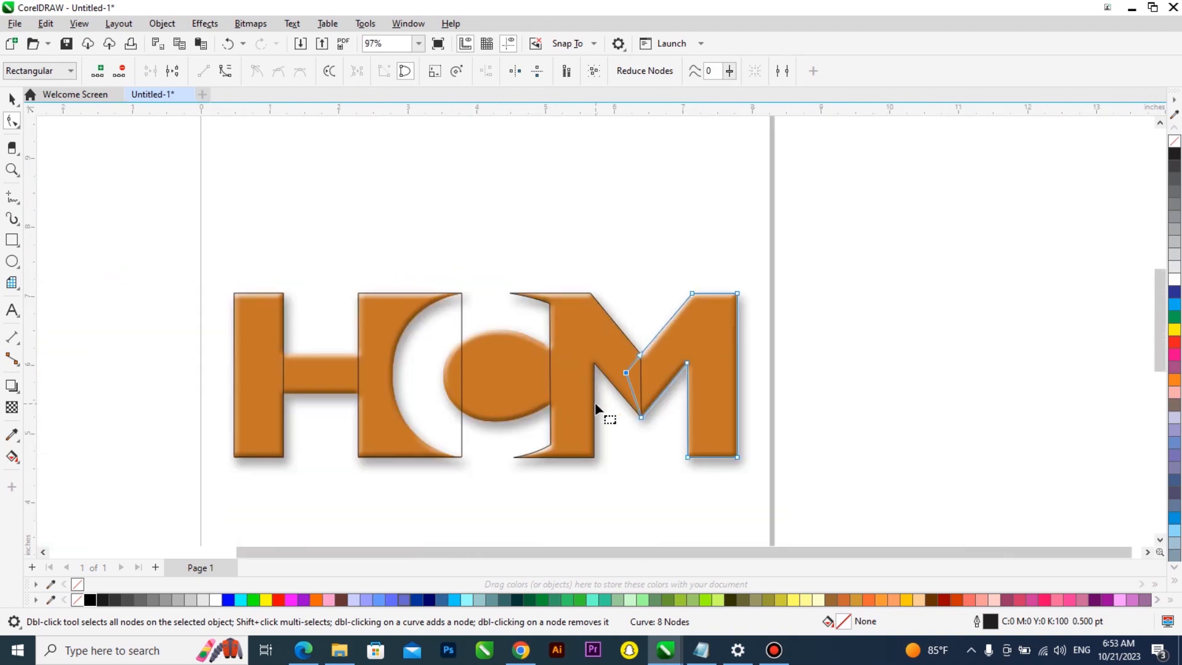
Switch to the pick tool and select the combined C-M curve
key("space")
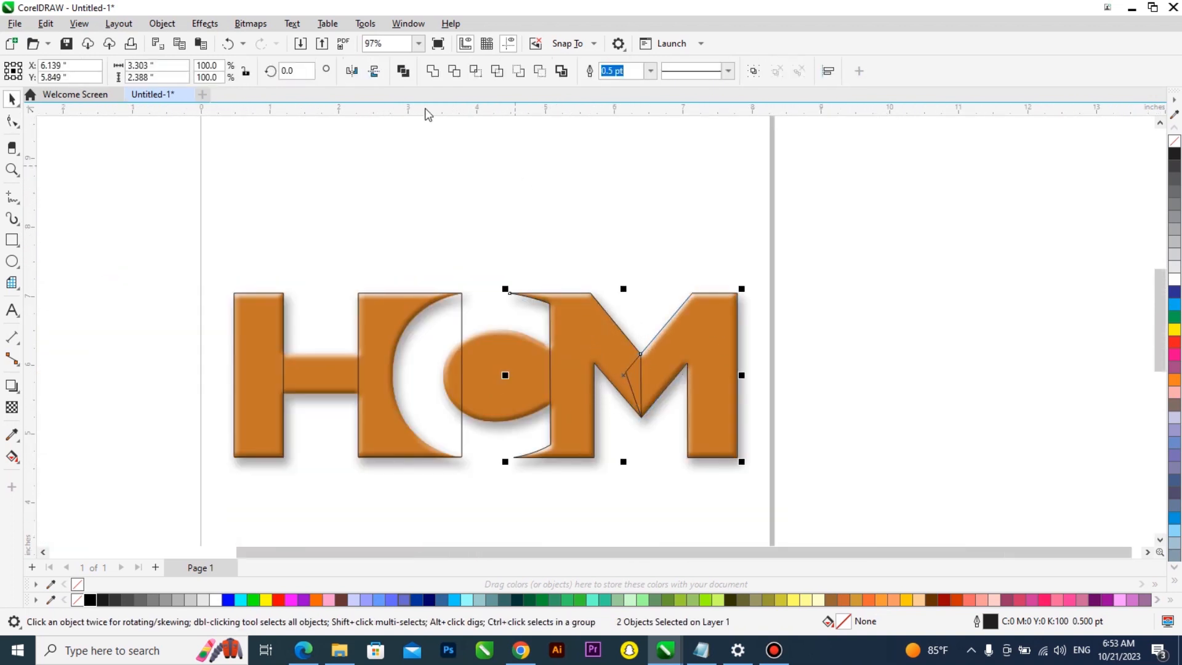
left_click(621, 390)
scroll(519, 454, "up", 3)
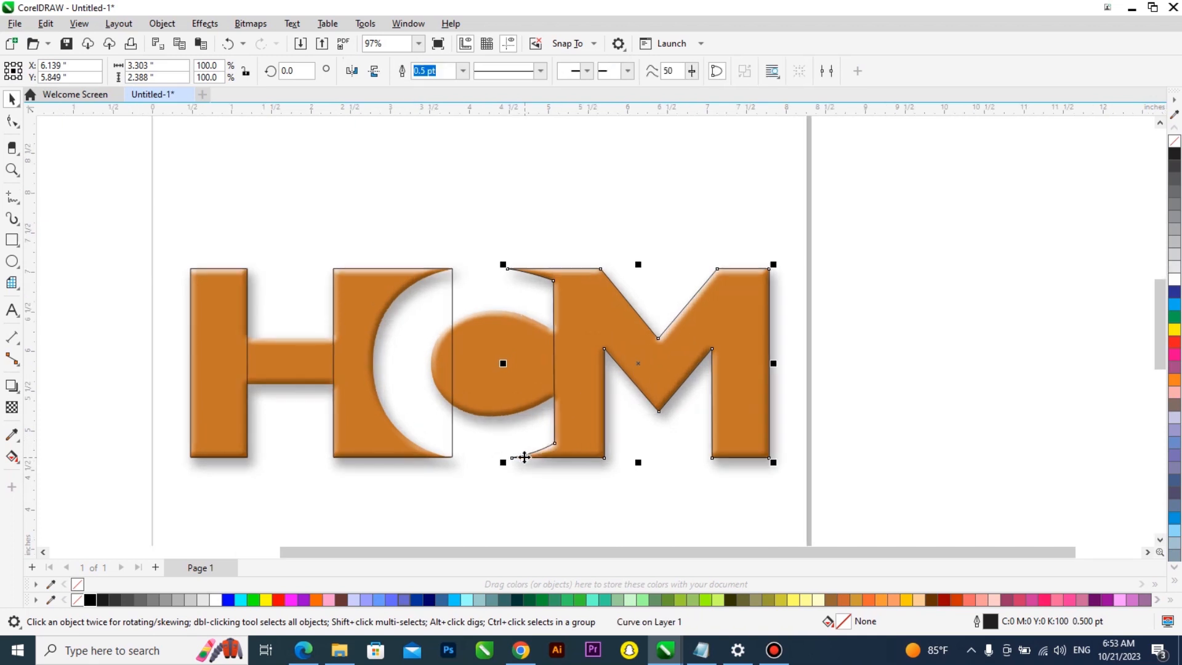
scroll(348, 356, "down", 3)
scroll(338, 353, "up", 3)
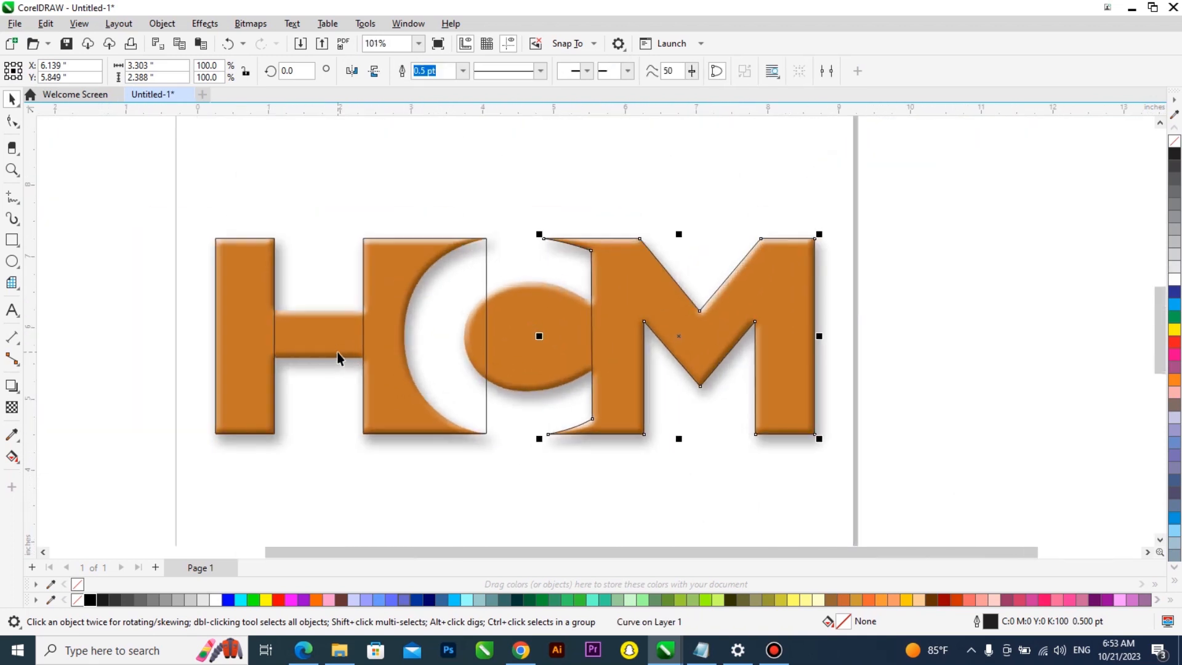
scroll(282, 298, "up", 4)
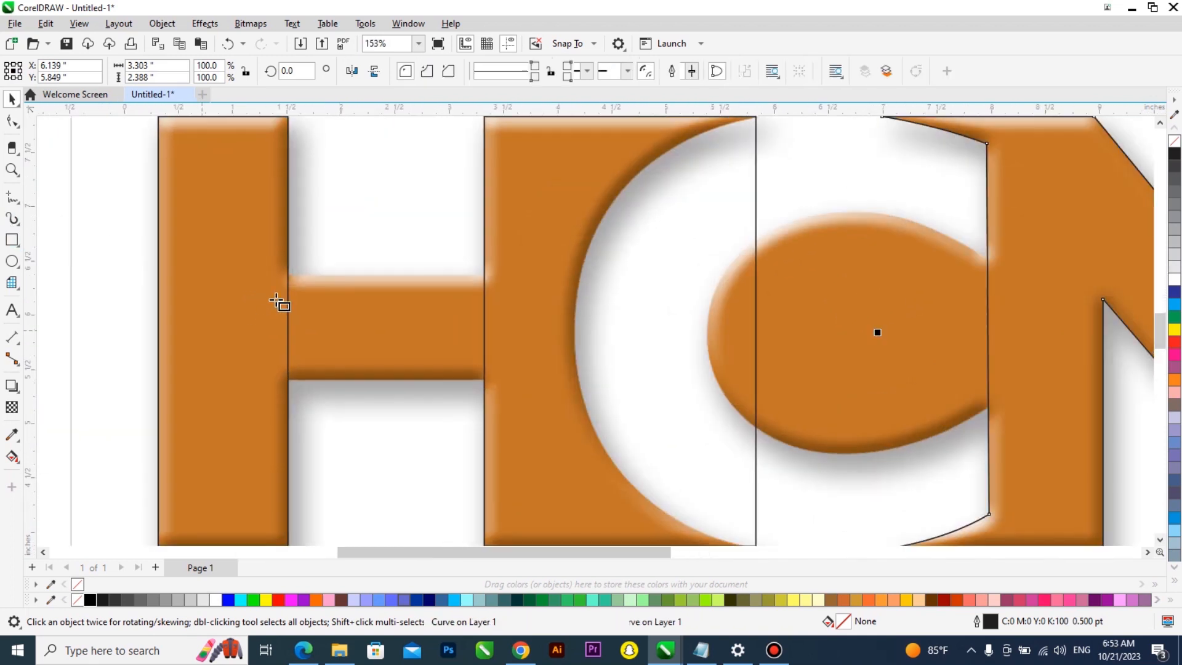
Draw a rectangle over the H's crossbar and adjust its corner to fit between the stems
left_click_drag(429, 322, 570, 405)
scroll(415, 306, "up", 2)
scroll(416, 243, "up", 1)
left_click_drag(415, 228, 421, 239)
scroll(446, 290, "down", 2)
scroll(444, 290, "down", 2)
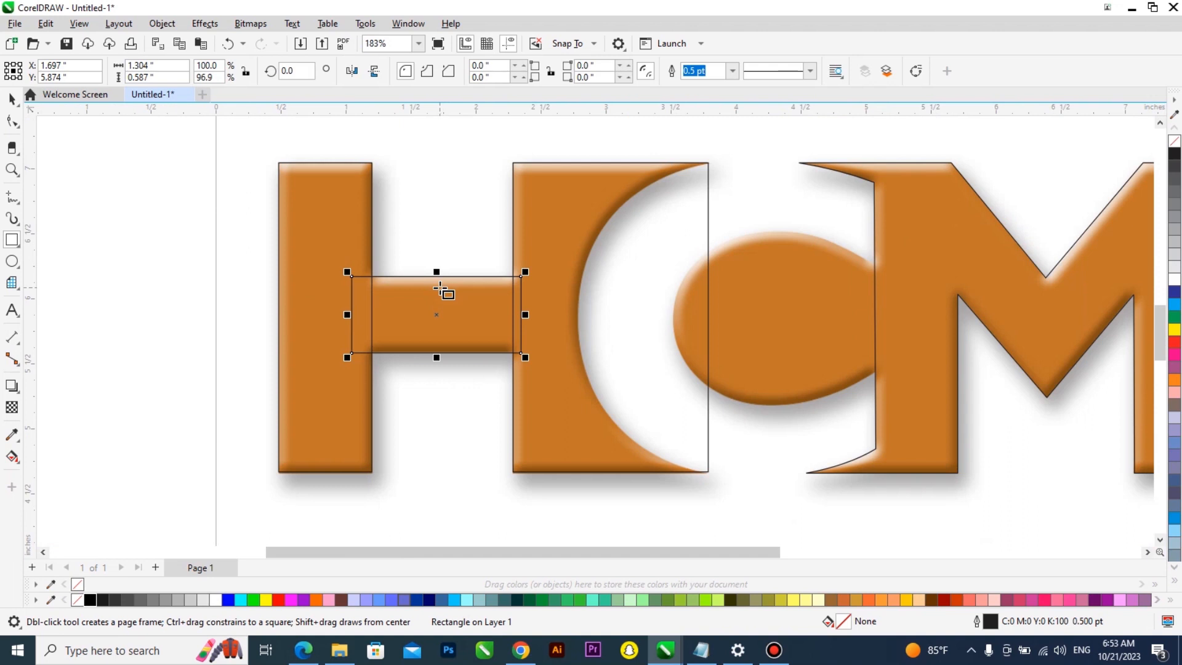
Select the H's stems and crossbar and weld them into one curve for node editing
key("space")
left_click(541, 218, "shift")
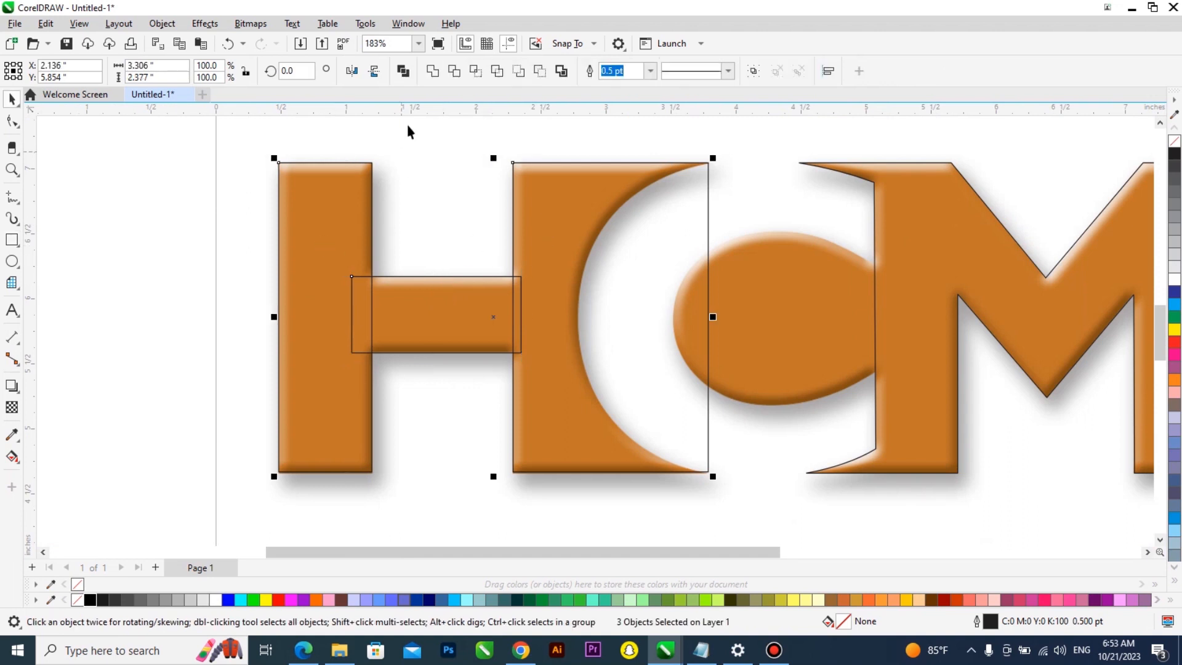
double_click(553, 228)
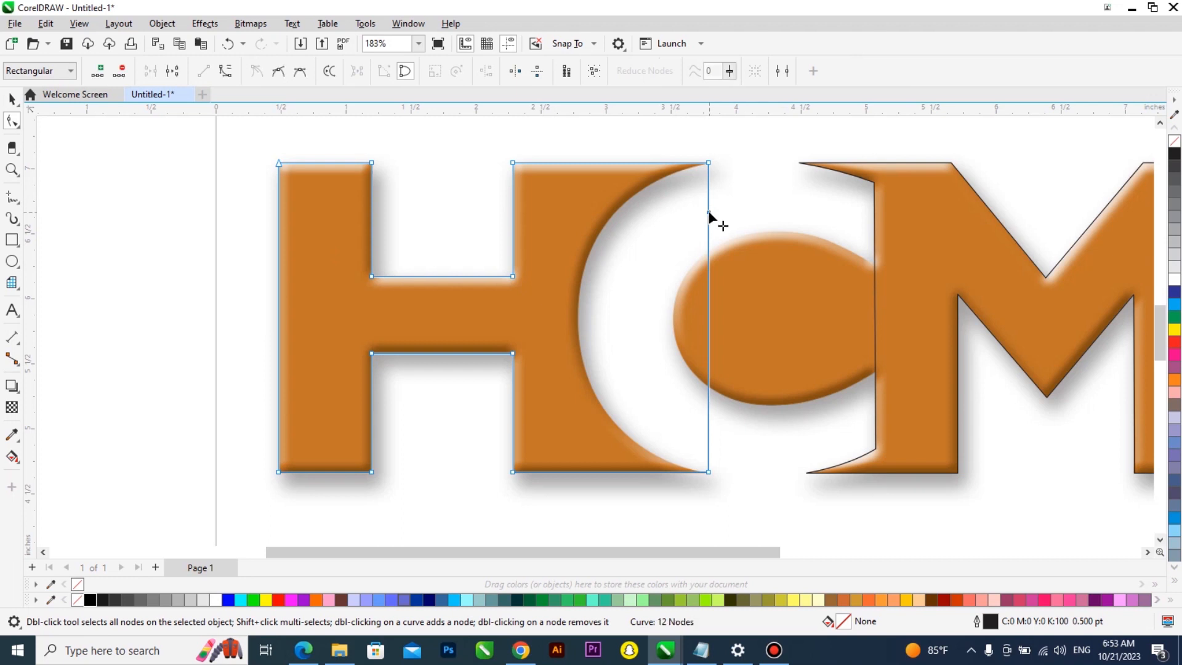
Add nodes on the H shape's right edge and drag them inward to follow the C's inner arc
left_click_drag(610, 251, 582, 271)
left_click_drag(602, 223, 605, 222)
double_click(618, 255)
left_click_drag(572, 342, 585, 371)
scroll(681, 506, "up", 2)
Convert the lowest slanted segment to a curve and bend it along the C's lower arc
right_click(636, 393)
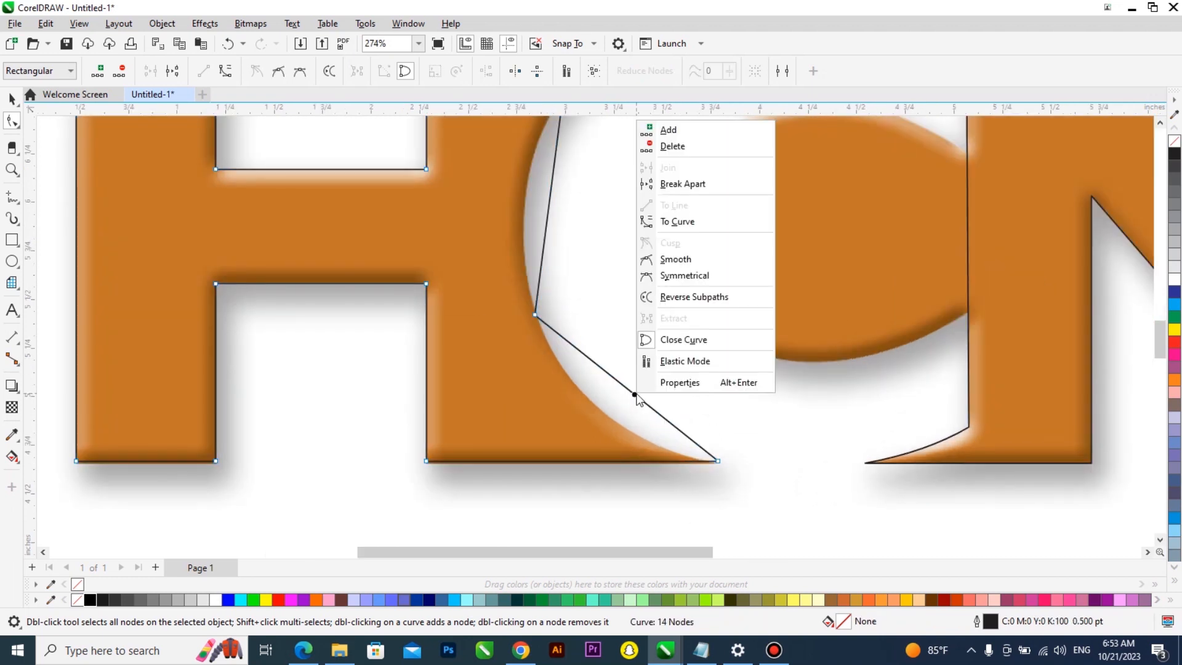
left_click(680, 223)
scroll(618, 393, "up", 1)
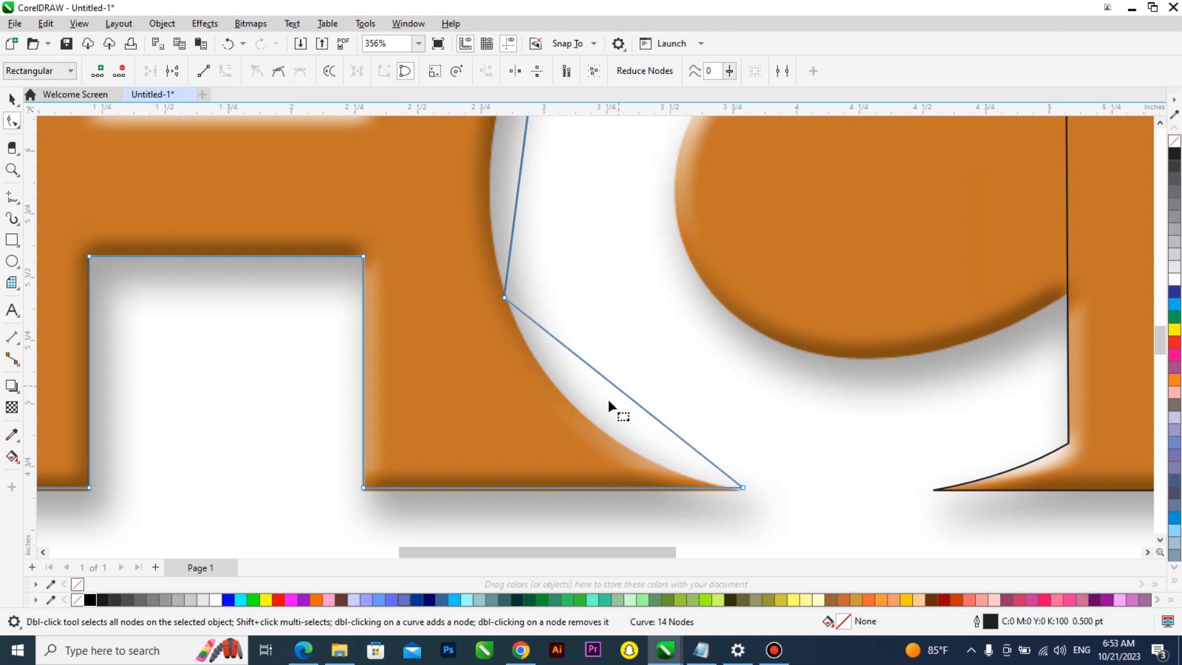
left_click_drag(612, 390, 596, 430)
Adjust the curve's control handle at the bottom tip to match the arc's edge
scroll(699, 497, "up", 6)
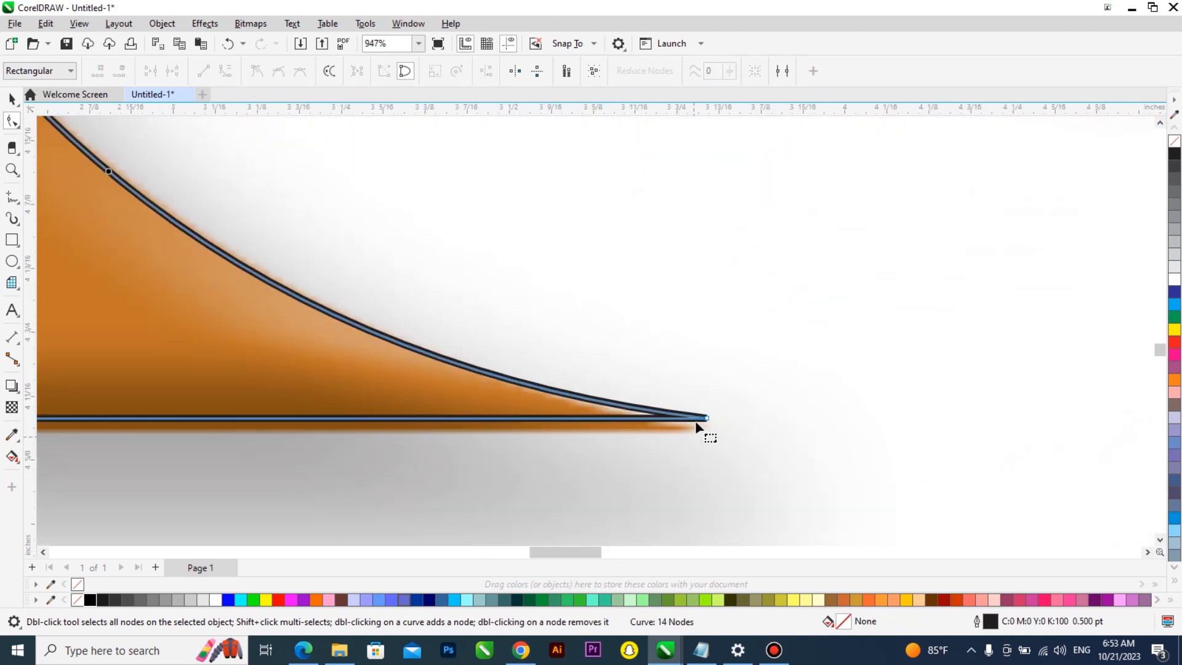
scroll(706, 424, "down", 6)
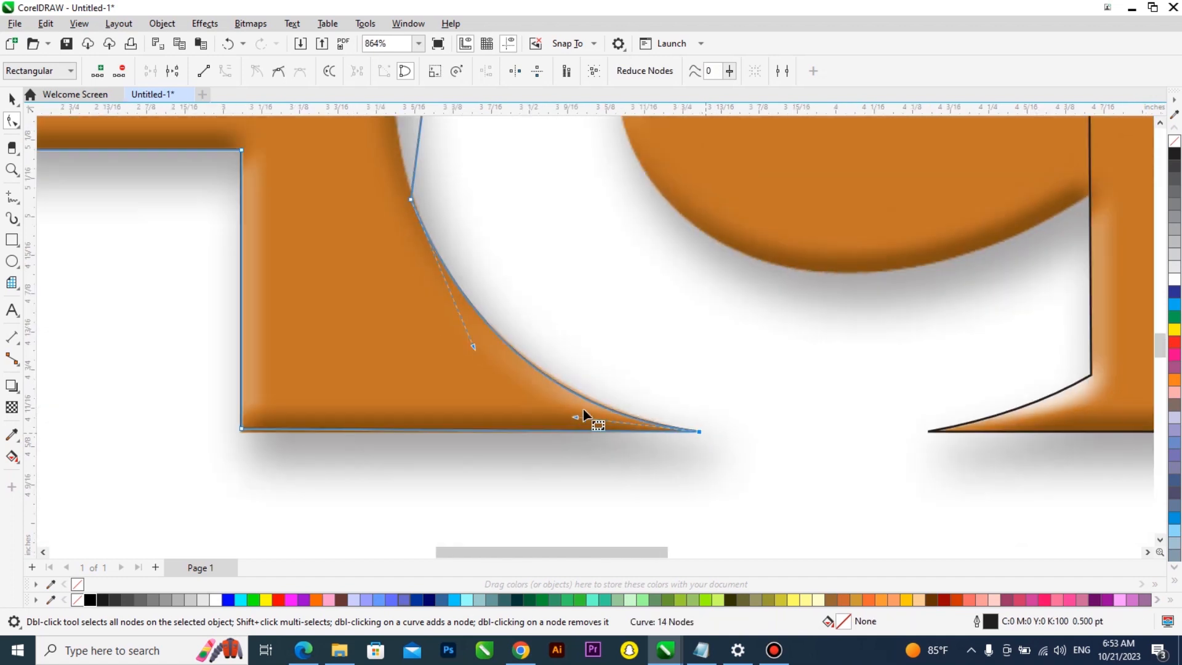
scroll(601, 424, "up", 3)
scroll(604, 430, "up", 1)
left_click_drag(562, 407, 563, 393)
scroll(599, 444, "down", 4)
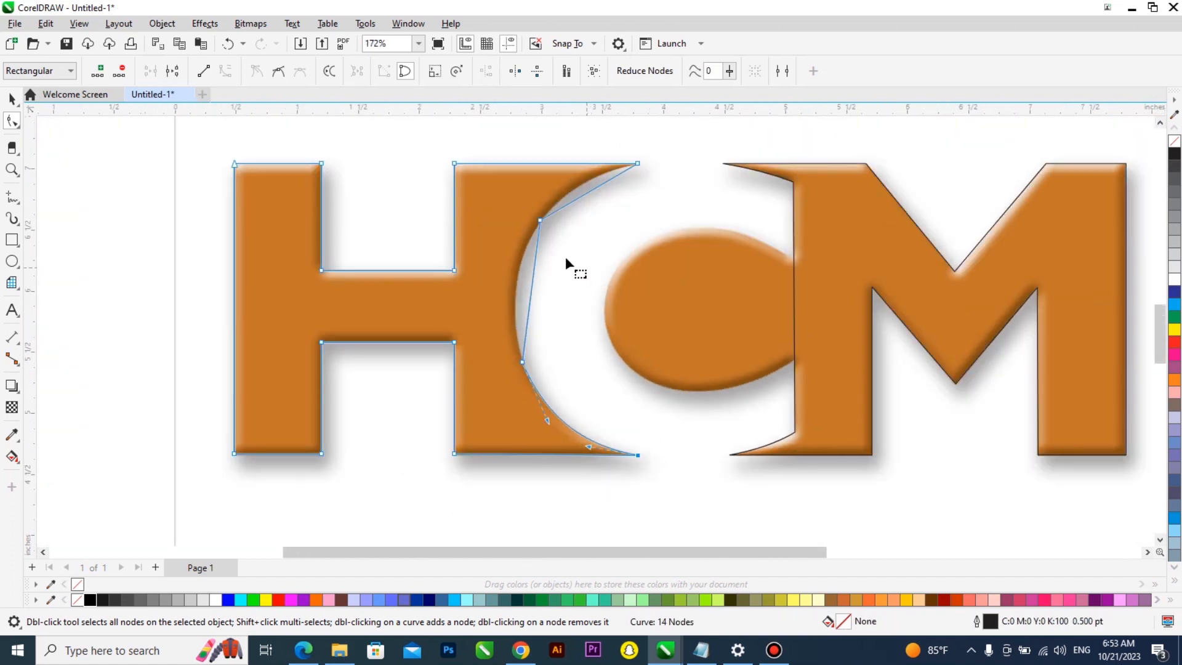
Convert the middle slanted segment to a curve and bend it along the C's inner arc
scroll(507, 281, "up", 2)
right_click(528, 302)
left_click(571, 405)
scroll(544, 340, "up", 2)
scroll(545, 338, "up", 2)
left_click_drag(505, 287, 447, 268)
scroll(518, 427, "down", 2)
scroll(596, 217, "down", 1)
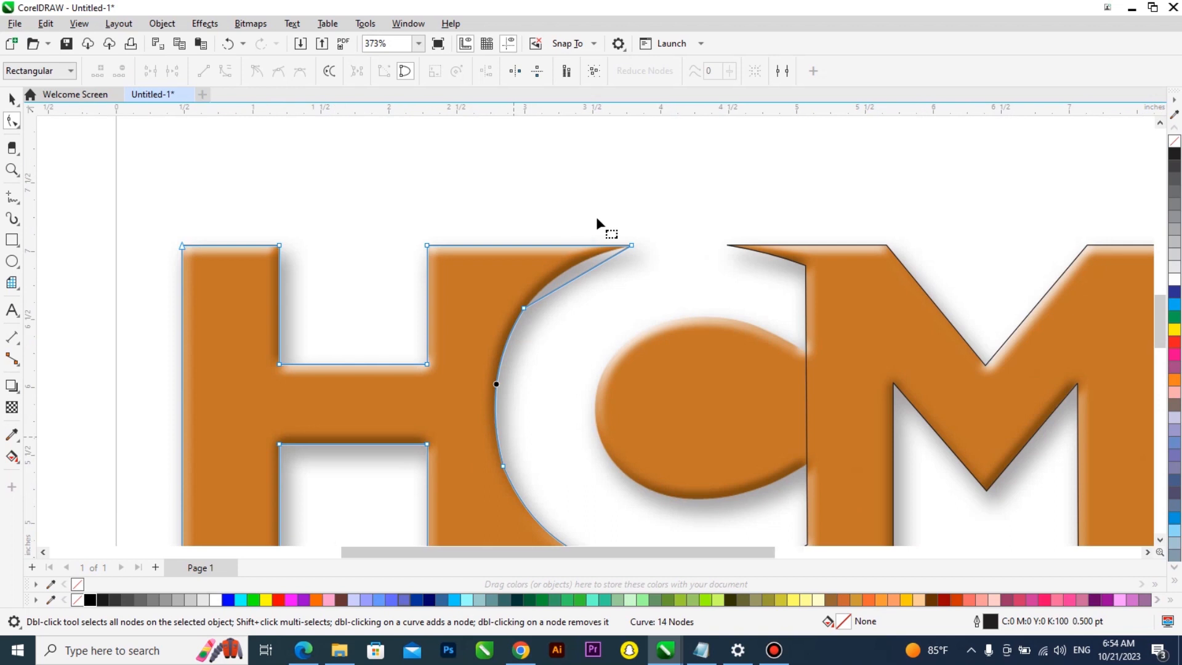
Convert the upper slanted segment to a curve and bend it along the C's upper arc
scroll(598, 291, "up", 1)
right_click(599, 289)
left_click(640, 392)
scroll(569, 298, "up", 1)
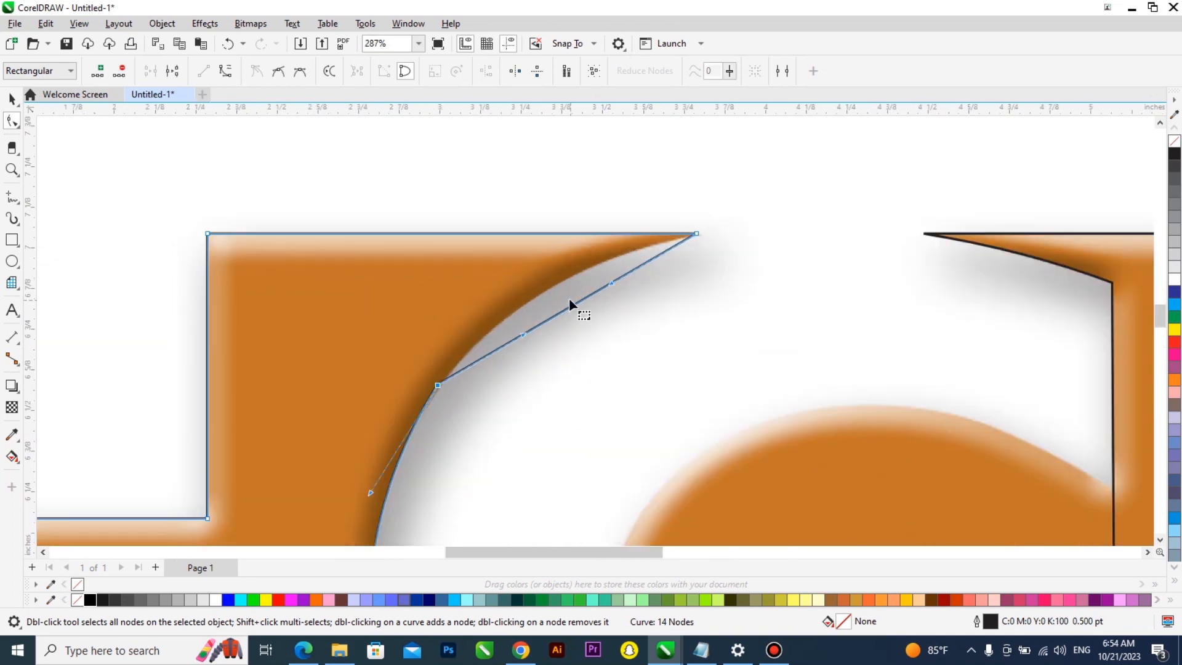
left_click_drag(565, 287, 564, 280)
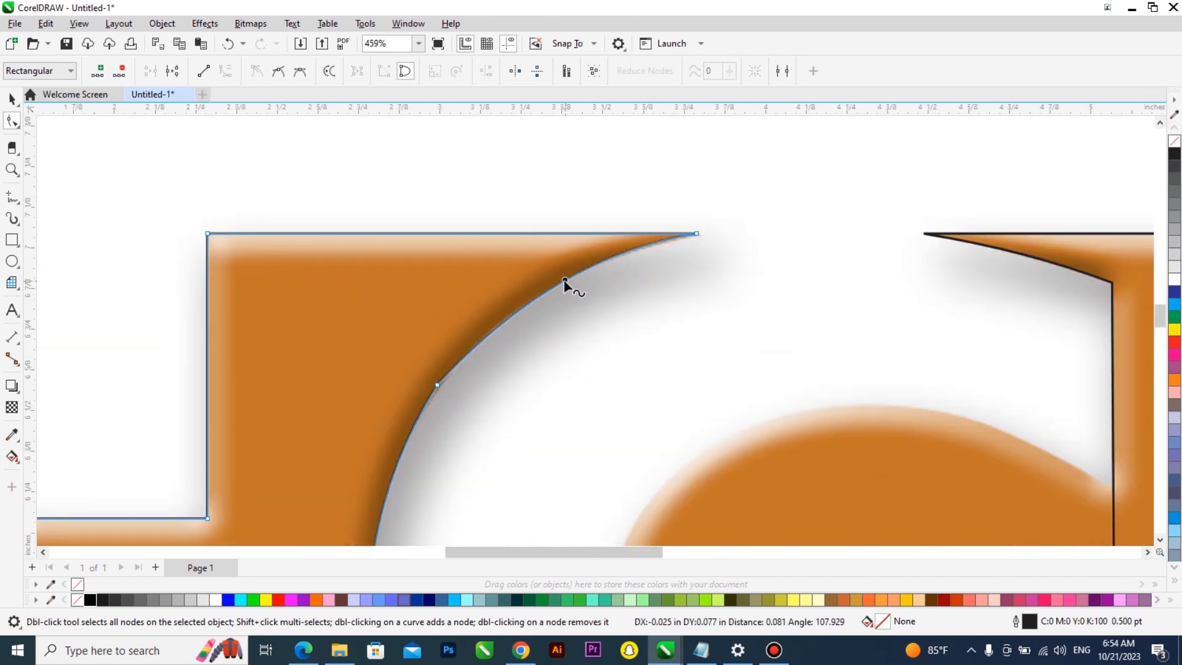
Add nodes along the C's arc to refine how closely the curve follows it
scroll(564, 279, "down", 2)
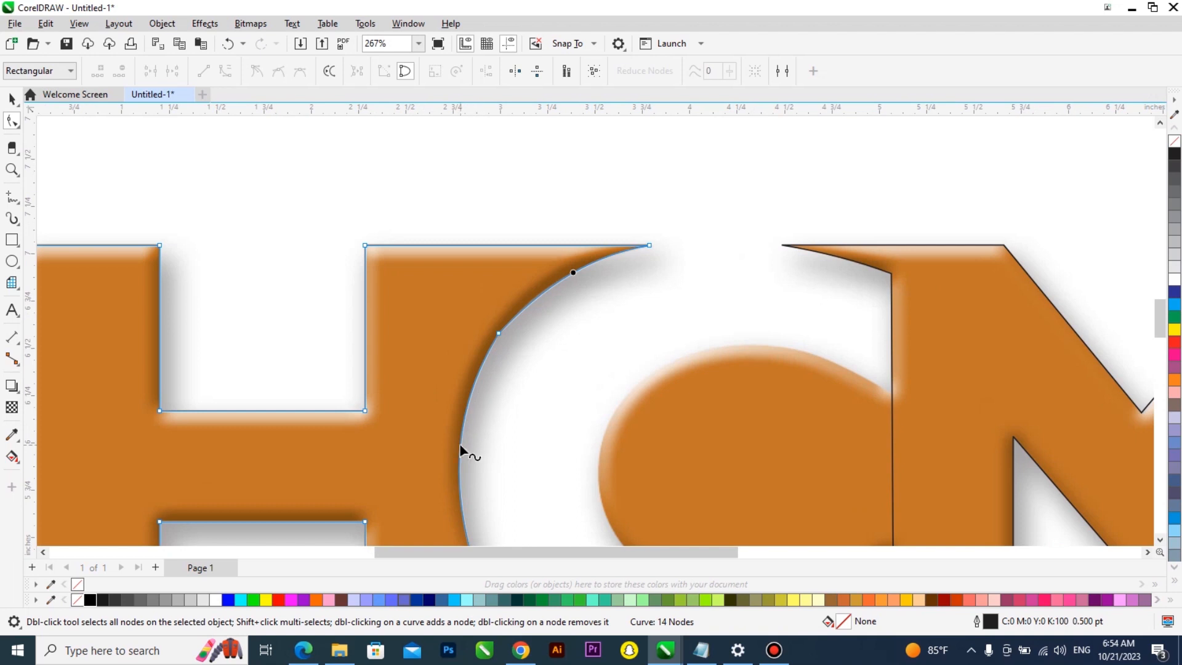
left_click(573, 273)
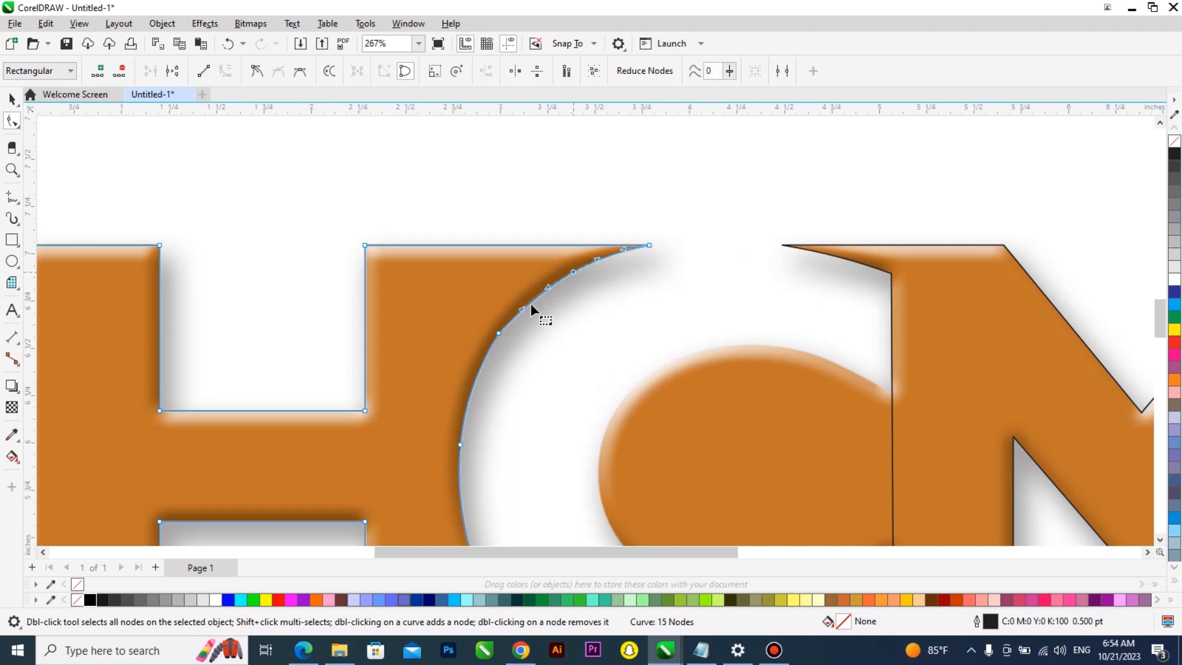
double_click(499, 334)
scroll(492, 266, "down", 2)
scroll(502, 454, "up", 2)
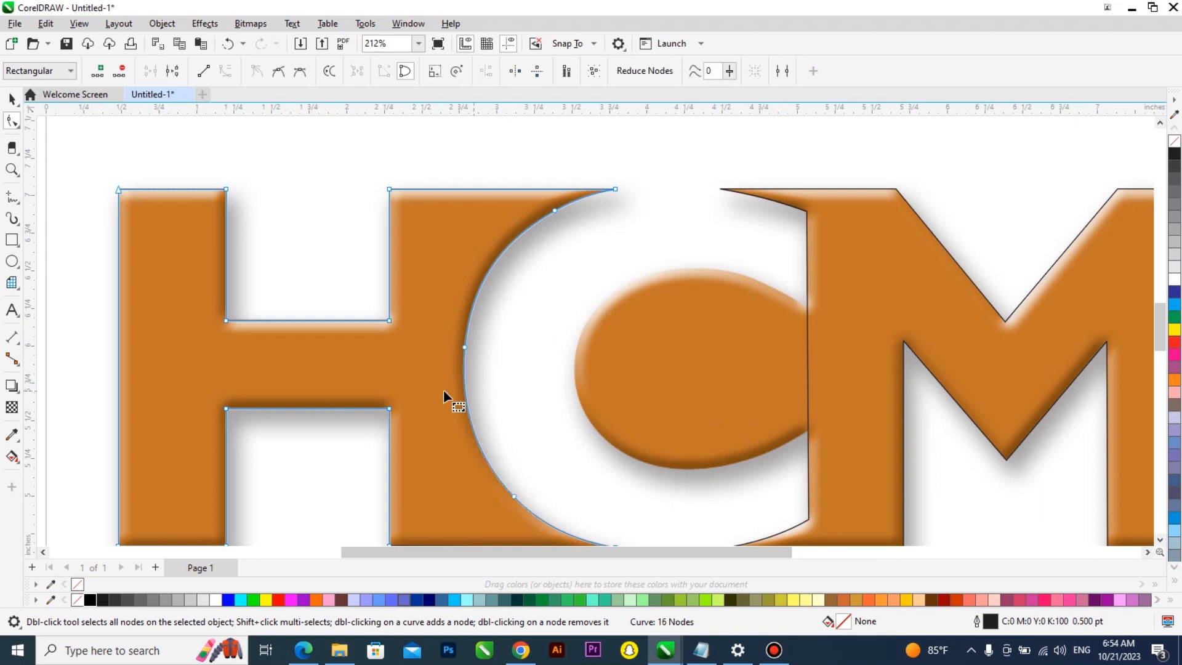
scroll(443, 389, "down", 2)
scroll(674, 465, "up", 2)
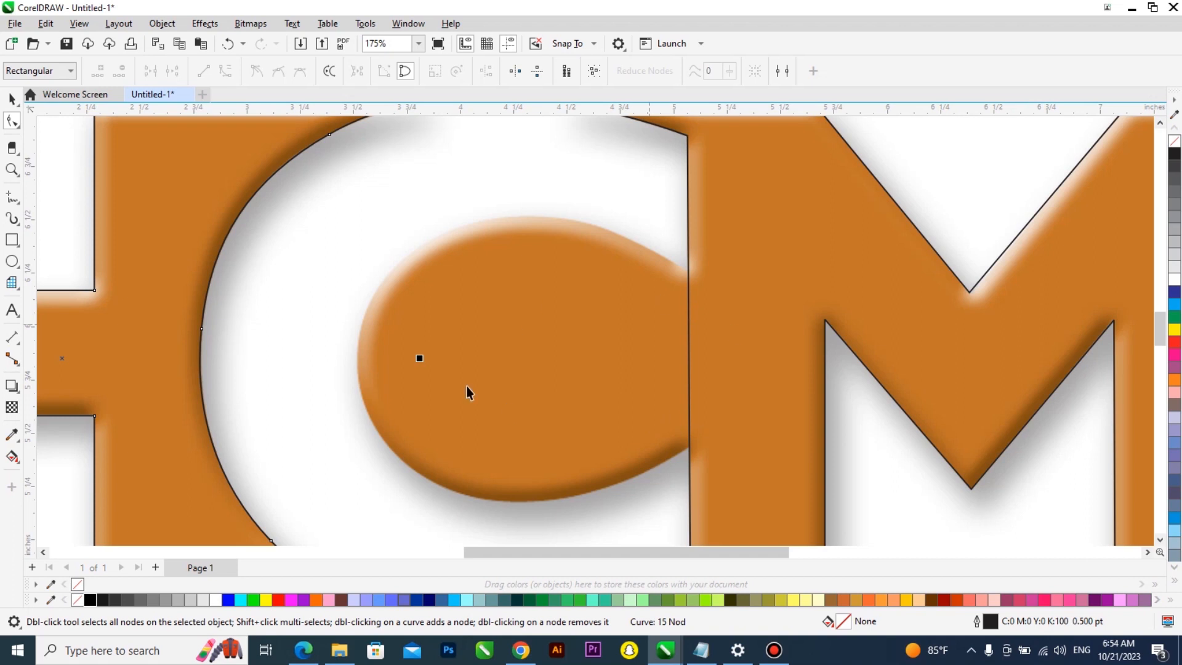
Draw an ellipse about 2.3 by 1.2 inches over the round O and stretch its top edge up to fit
key("F7")
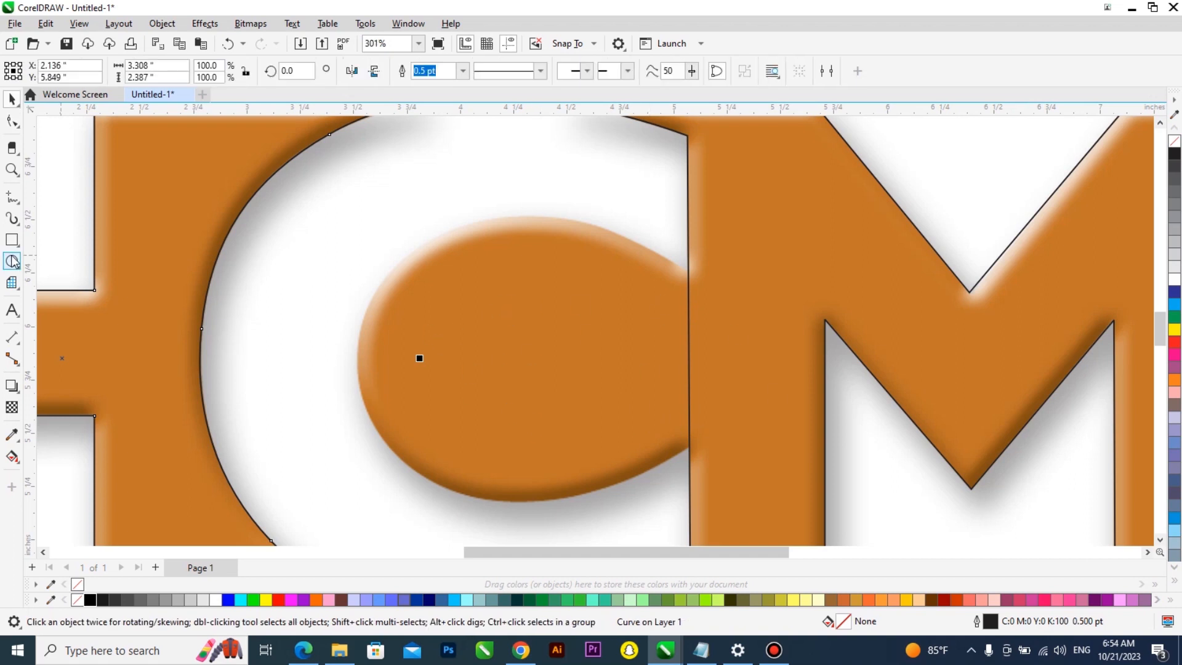
left_click_drag(365, 246, 857, 505)
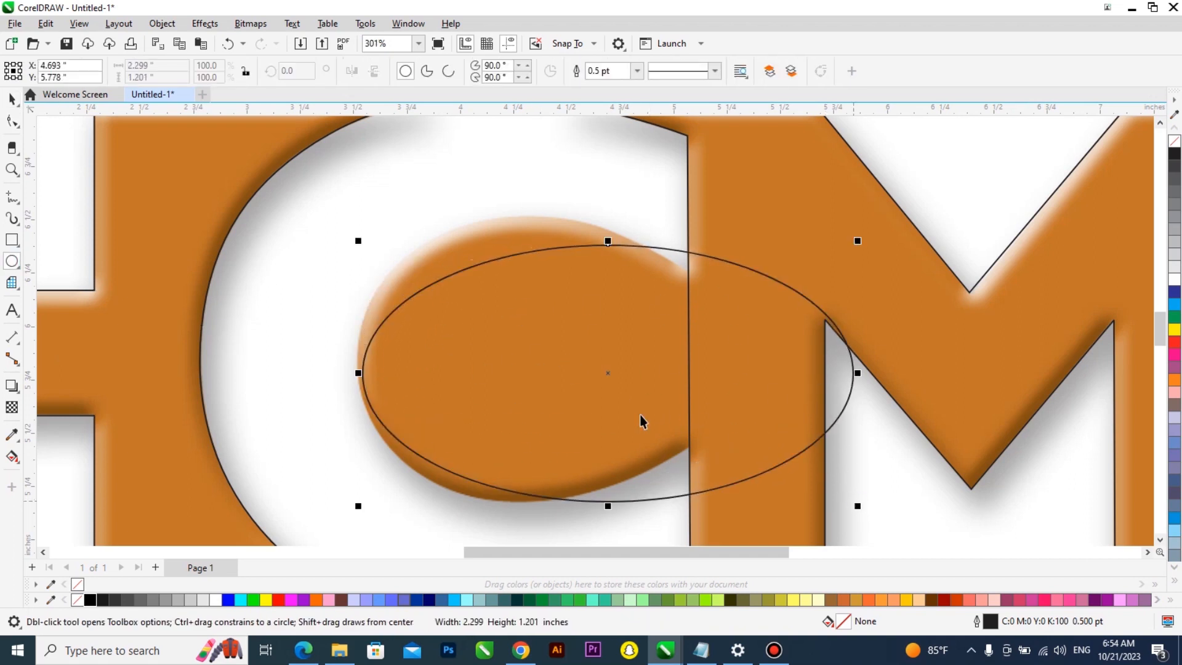
left_click_drag(610, 242, 602, 191)
left_click_drag(357, 374, 349, 370)
scroll(378, 303, "down", 2)
scroll(360, 372, "up", 2)
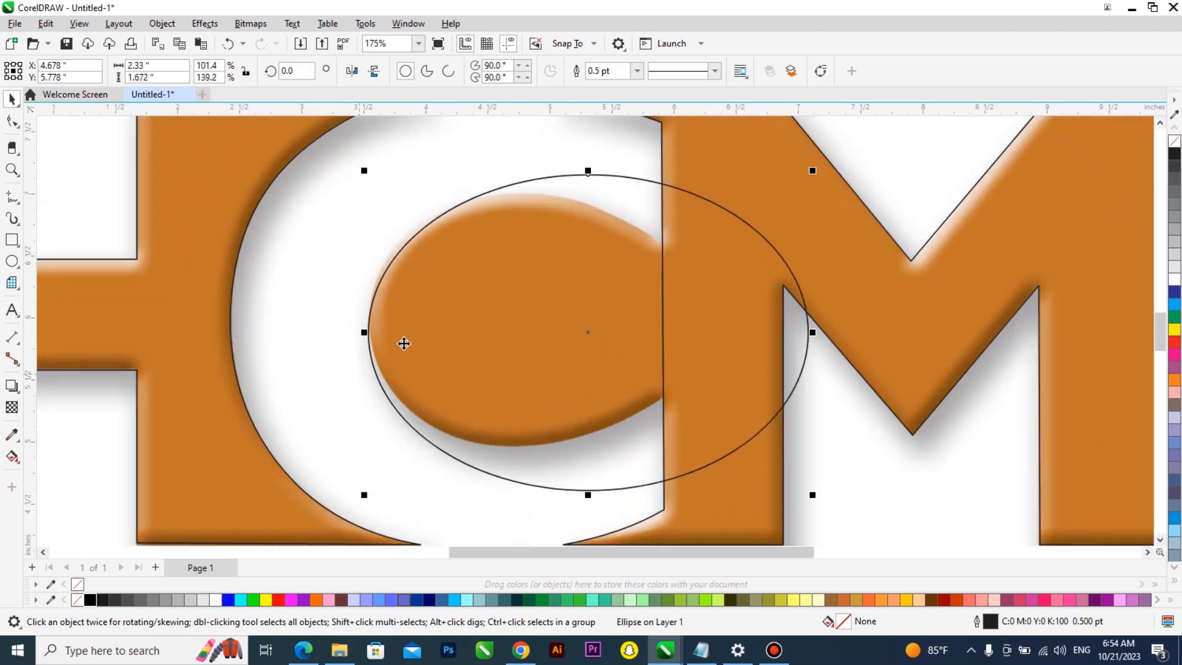
Align the ellipse's left edge with the O's outline and convert the ellipse to curves
scroll(404, 343, "up", 1)
left_click_drag(409, 335, 362, 328)
scroll(373, 320, "up", 1)
scroll(374, 320, "up", 2)
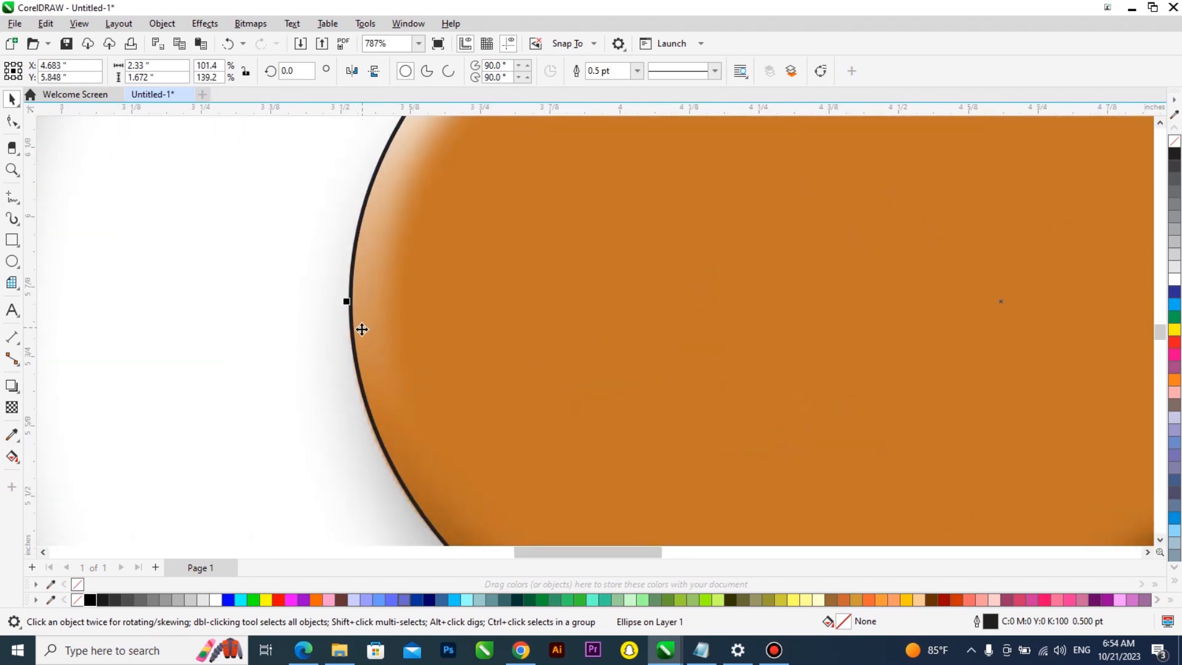
scroll(362, 328, "down", 4)
key("ctrl+q")
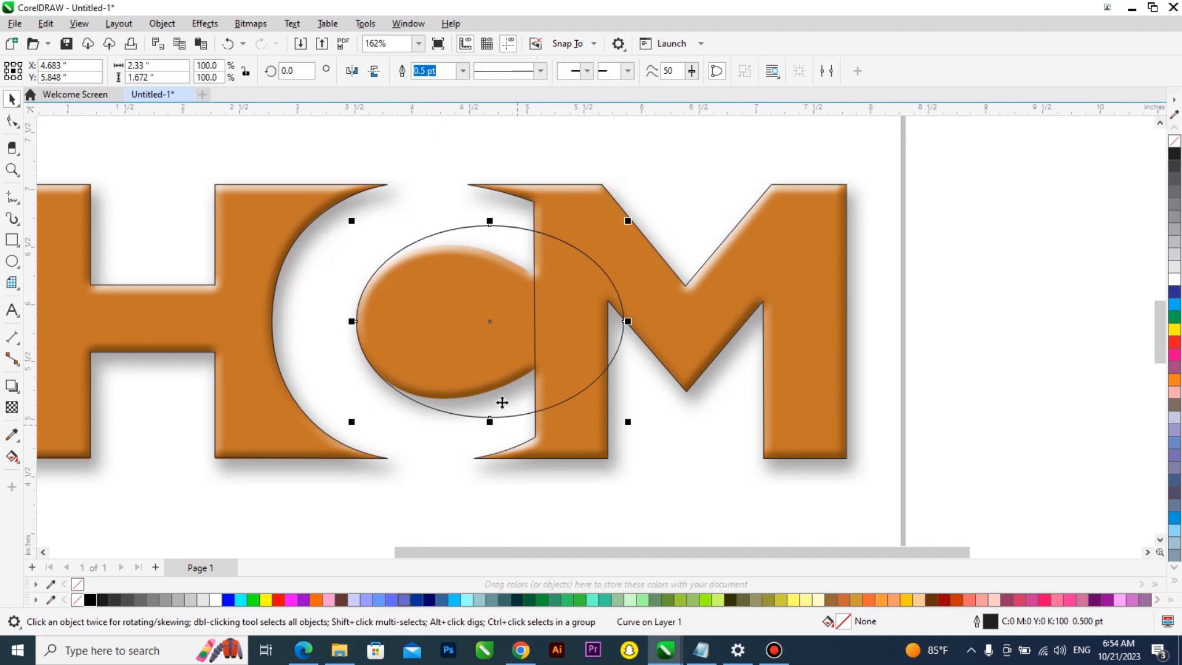
With the Shape tool, pull the curve's bottom node and handles so its lower arc follows the O's underside into the M
scroll(504, 404, "up", 1)
key("F10")
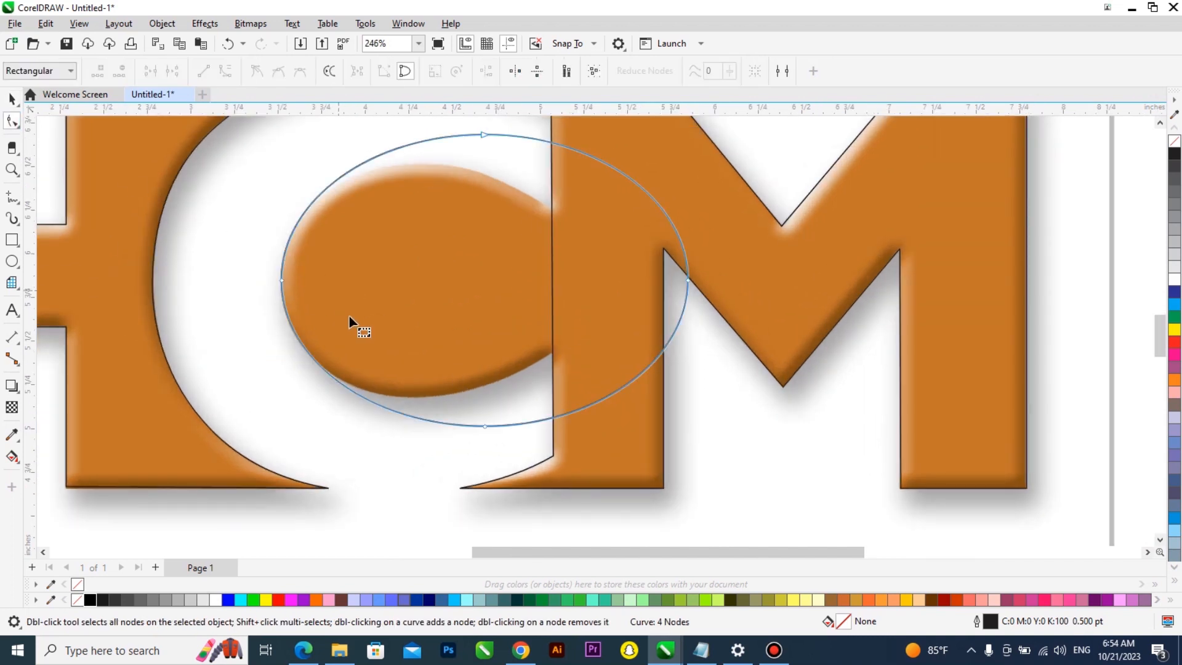
left_click_drag(486, 426, 551, 352)
left_click_drag(437, 354, 418, 452)
left_click_drag(277, 360, 280, 378)
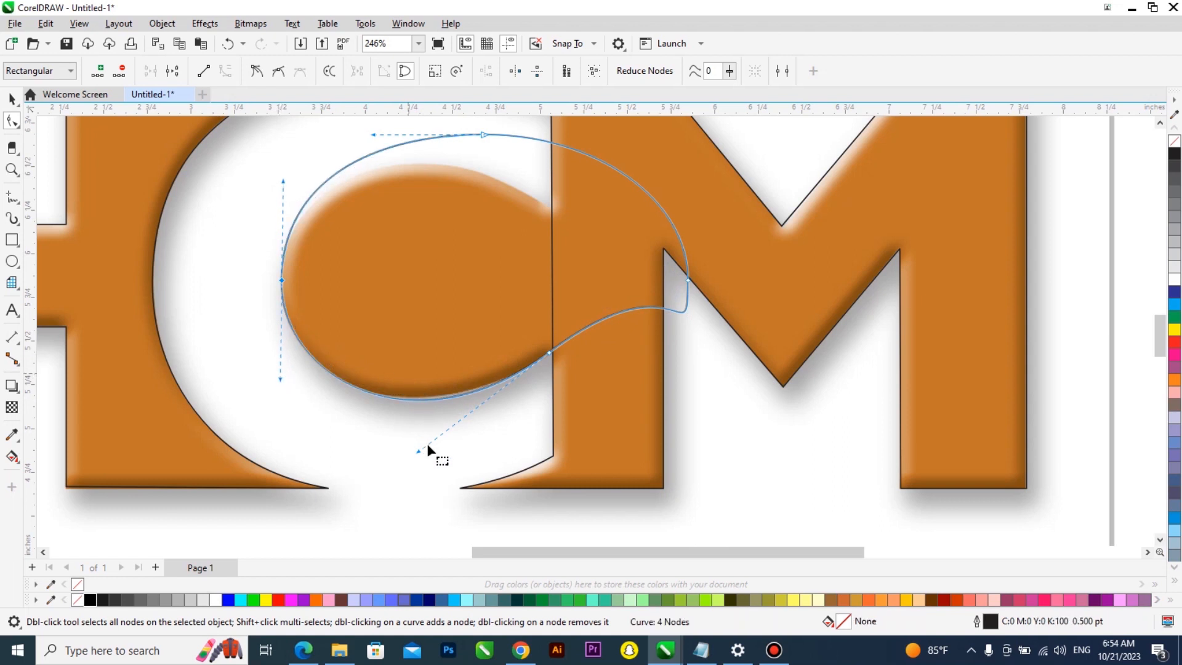
left_click_drag(416, 451, 415, 444)
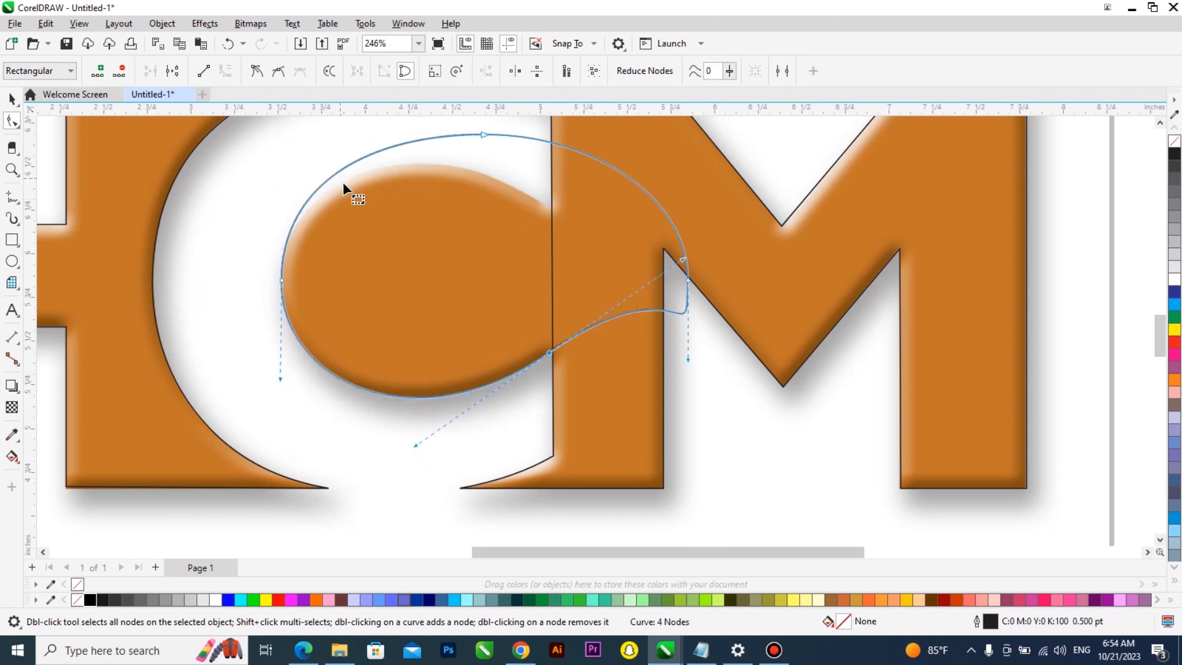
Reshape the curve's upper arc along the O's top edge toward the M, undoing the last handle adjustment
left_click_drag(485, 133, 554, 209)
left_click_drag(436, 212, 451, 133)
mouse_move(281, 179)
left_mouse_down()
mouse_move(274, 162)
mouse_move(303, 159)
left_mouse_up()
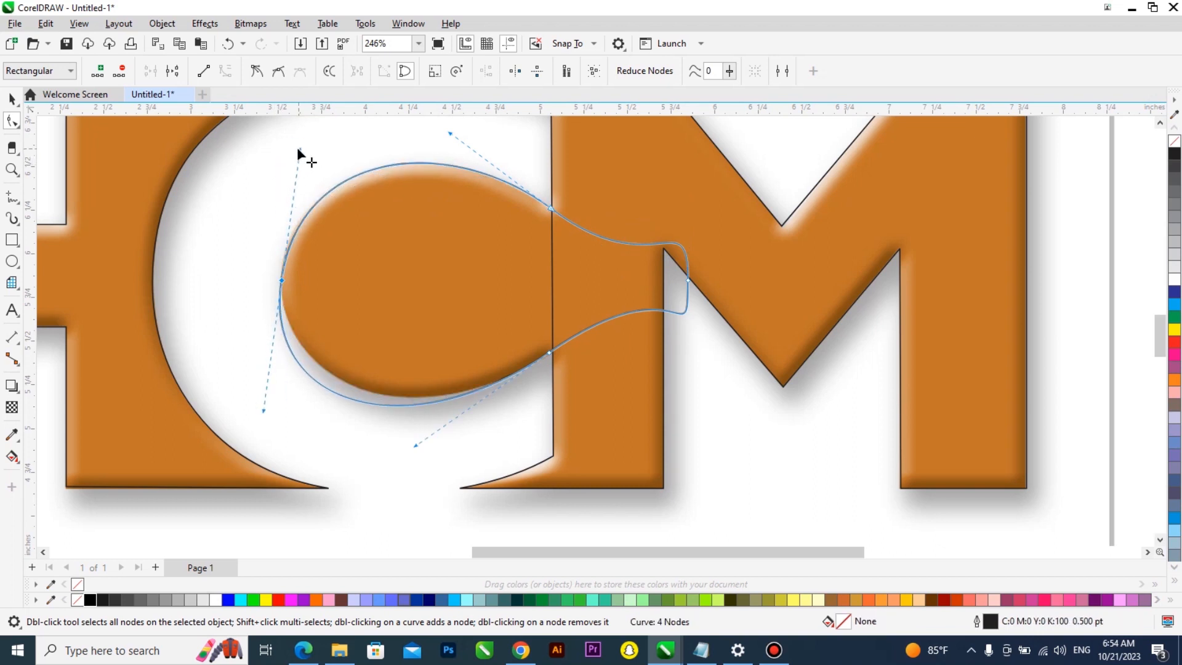
key("ctrl+z")
Add a node on the O's top arc and raise it to the outline, and nudge the lower junction node onto the M's edge
scroll(352, 177, "up", 1)
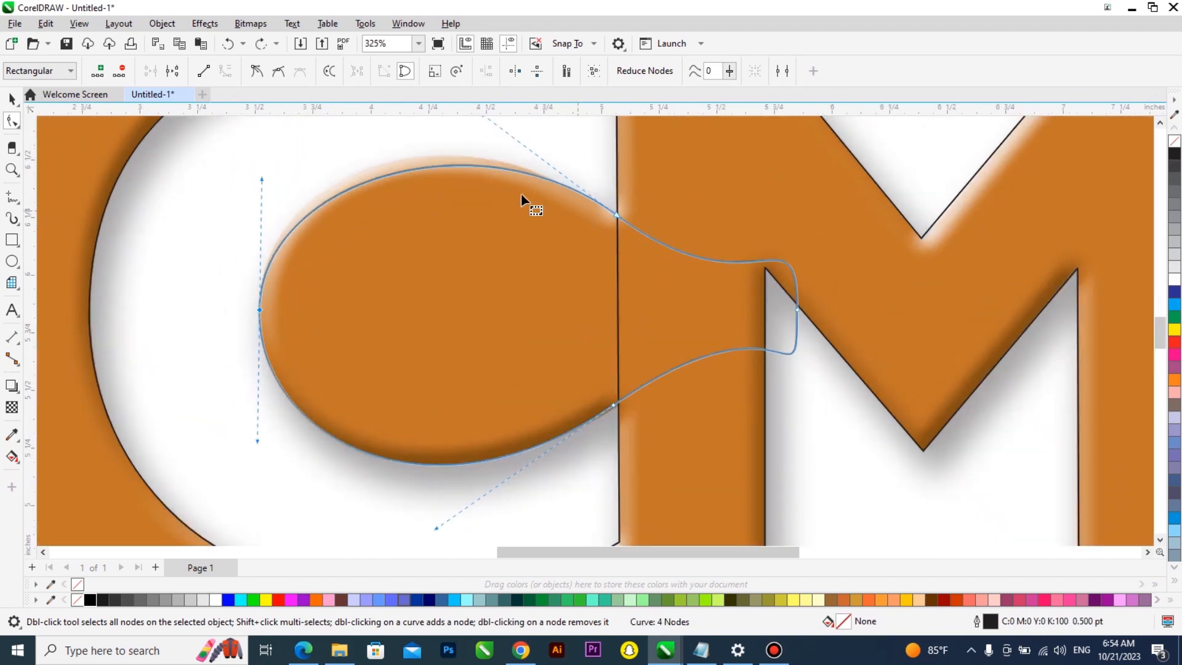
scroll(308, 164, "up", 1)
double_click(401, 184)
left_click_drag(401, 183, 397, 165)
scroll(297, 238, "down", 2)
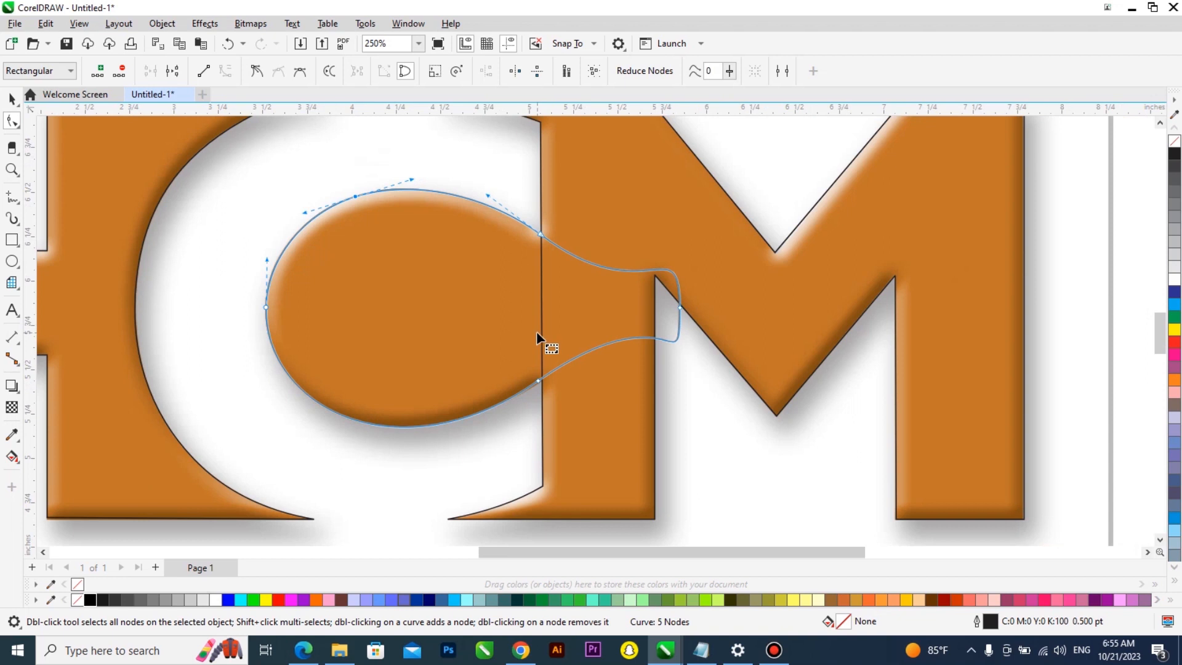
scroll(540, 378, "up", 4)
left_click_drag(536, 387, 542, 380)
scroll(425, 344, "down", 4)
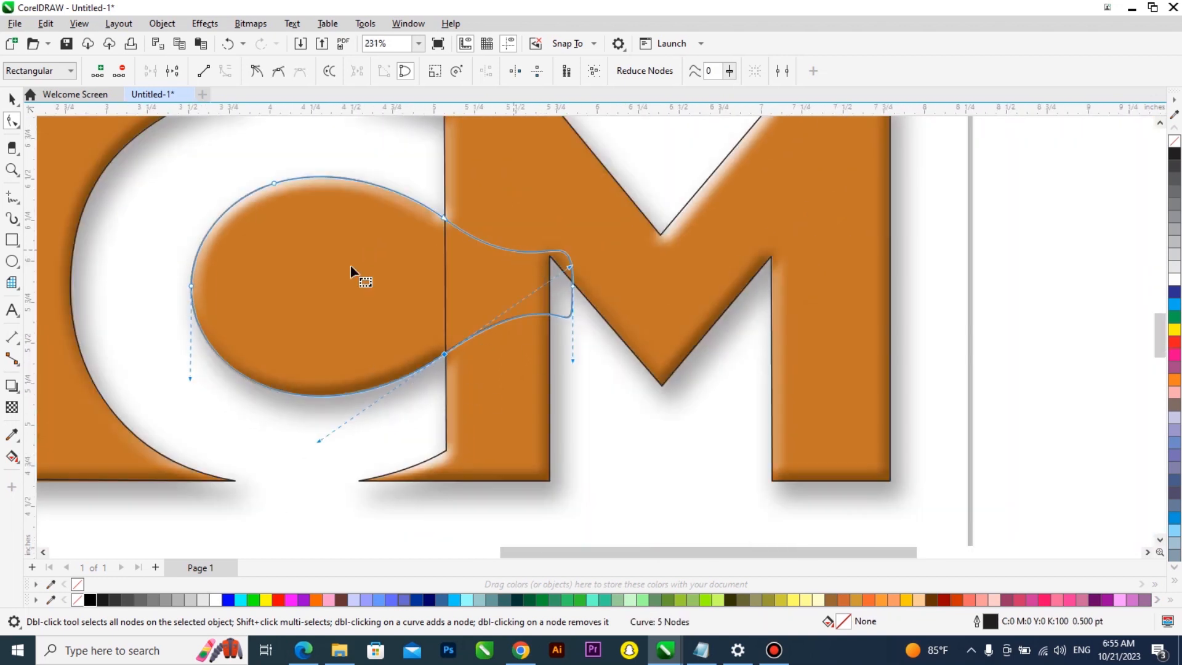
Draw a rectangle over the O's tail inside the M, trim the O curve with it, and delete the rectangle
left_click(12, 240)
left_click_drag(652, 170, 485, 388)
key("space")
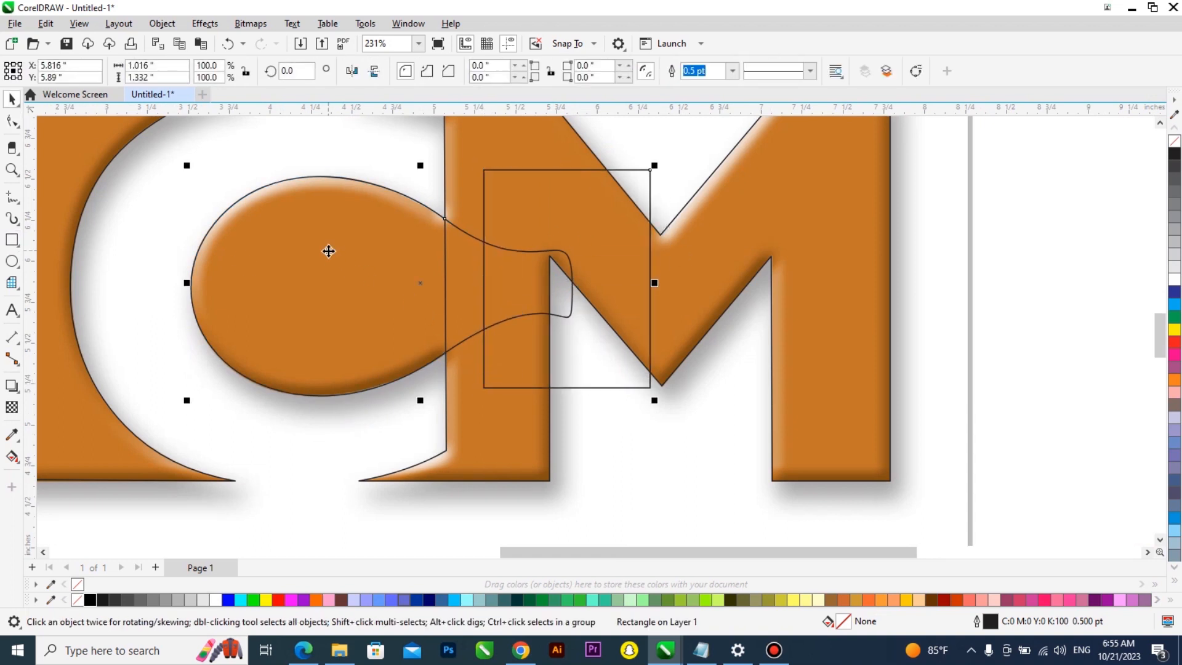
left_click(453, 71)
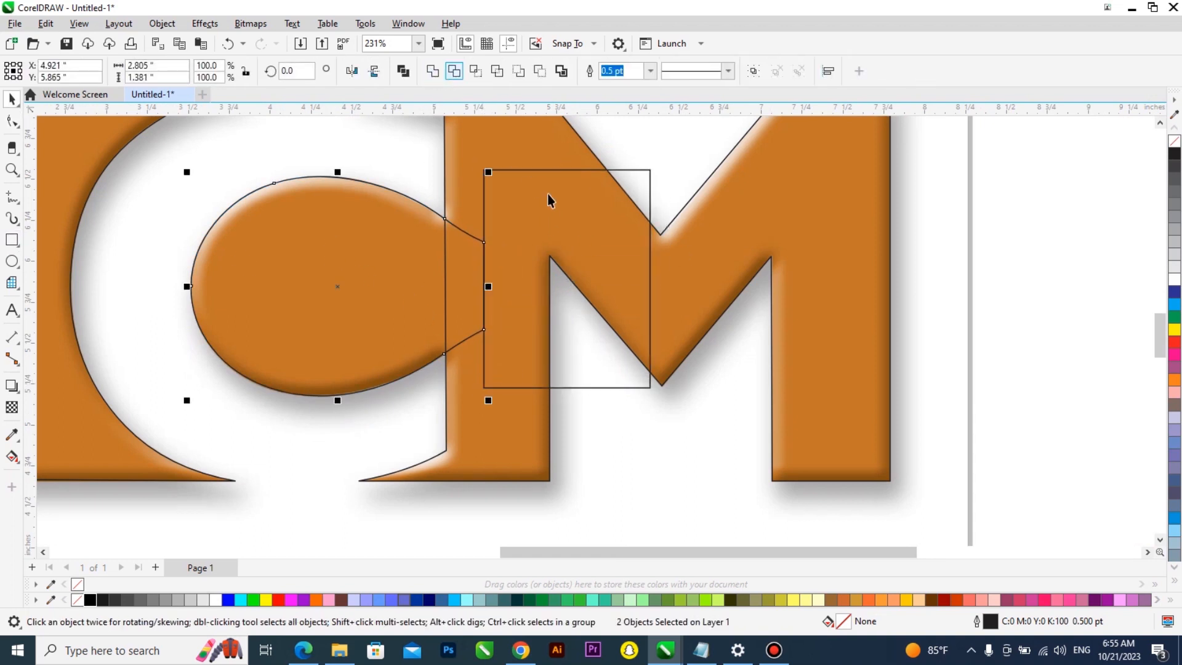
key("Delete")
left_click(435, 327)
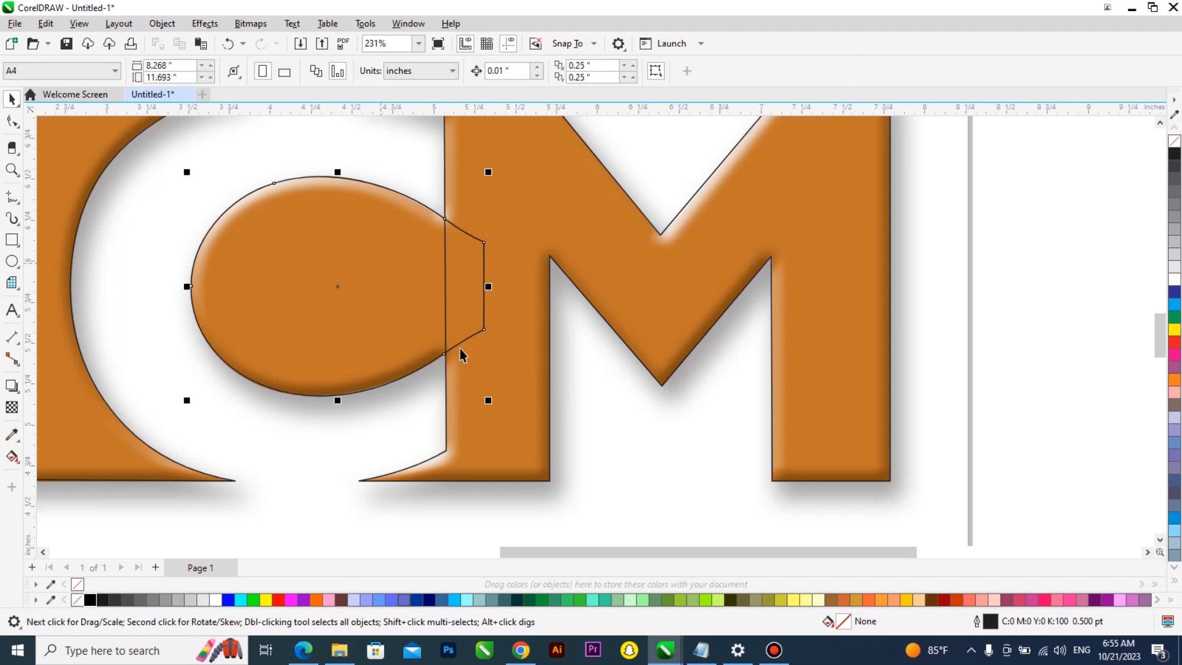
Select the traced curves, move them off the bitmap to above it, and group them
scroll(436, 326, "down", 2)
left_click(500, 247, "shift")
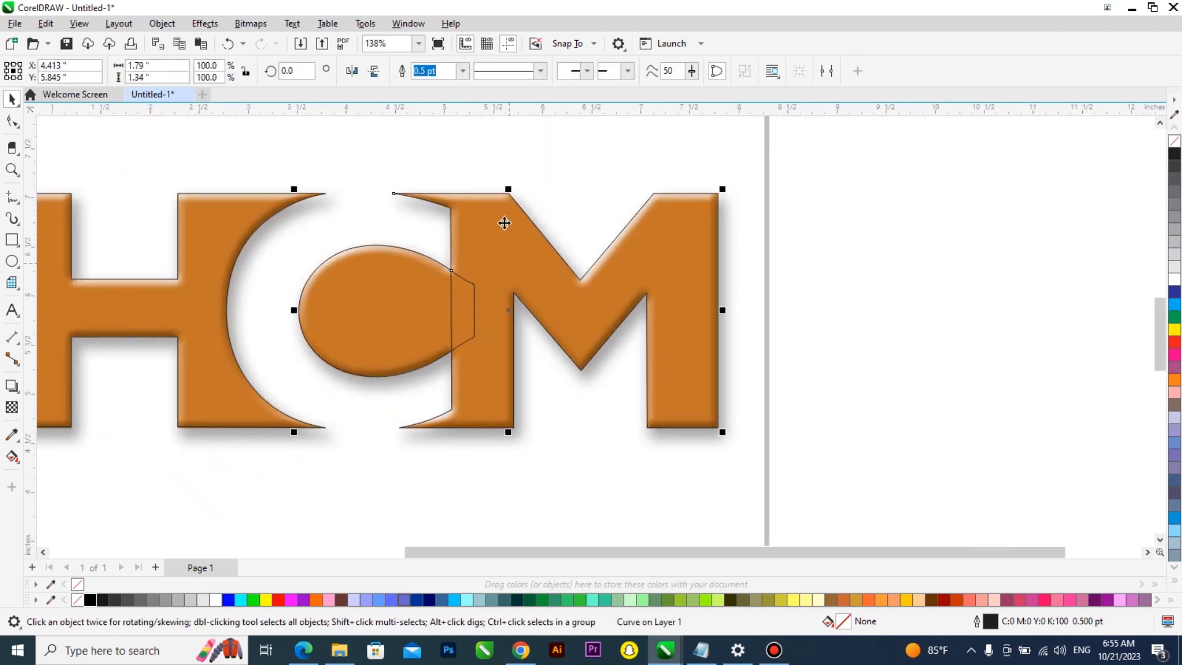
left_click(433, 71)
scroll(597, 377, "down", 3)
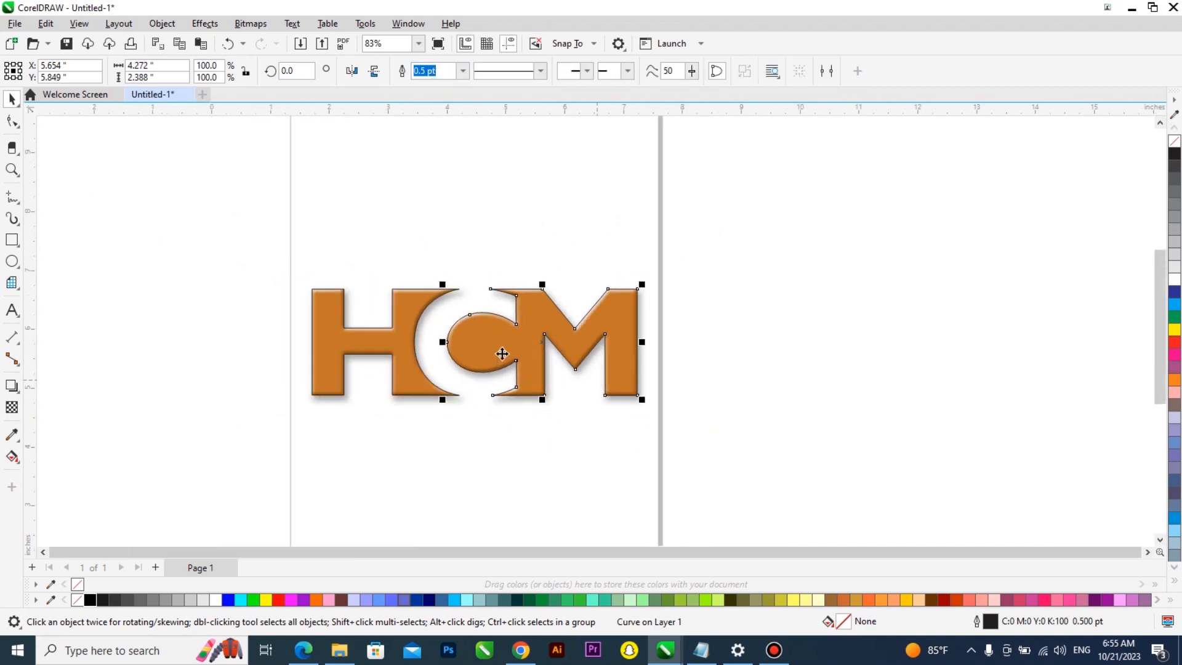
left_click(405, 338, "shift")
left_click_drag(405, 337, 394, 169)
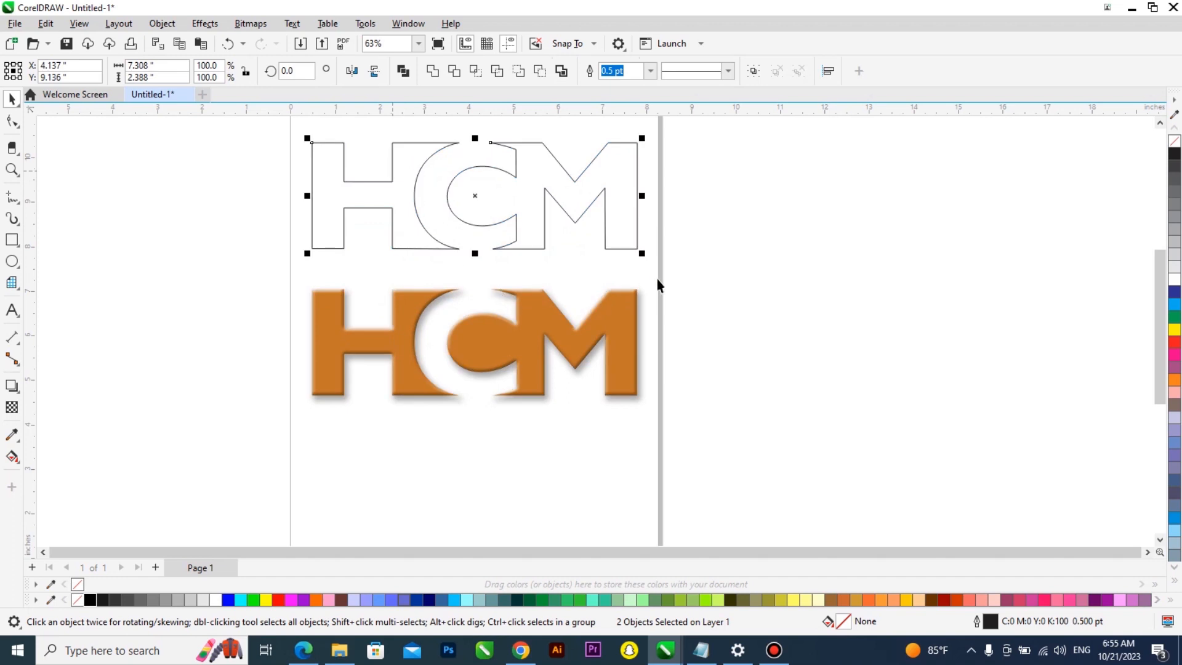
scroll(514, 330, "up", 1)
scroll(501, 390, "down", 2)
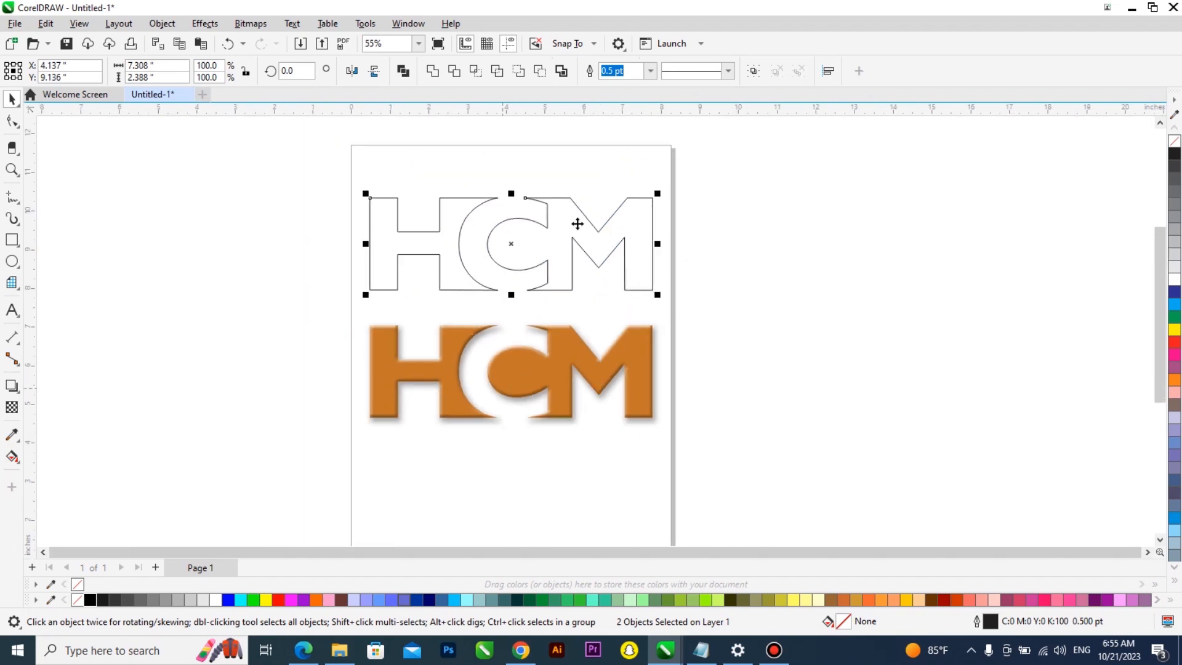
scroll(577, 224, "up", 2)
key("ctrl+g")
Sample the logo's orange from the bitmap with the Color Eyedropper, fill the traced shapes with it, and remove their outline
left_click(12, 434)
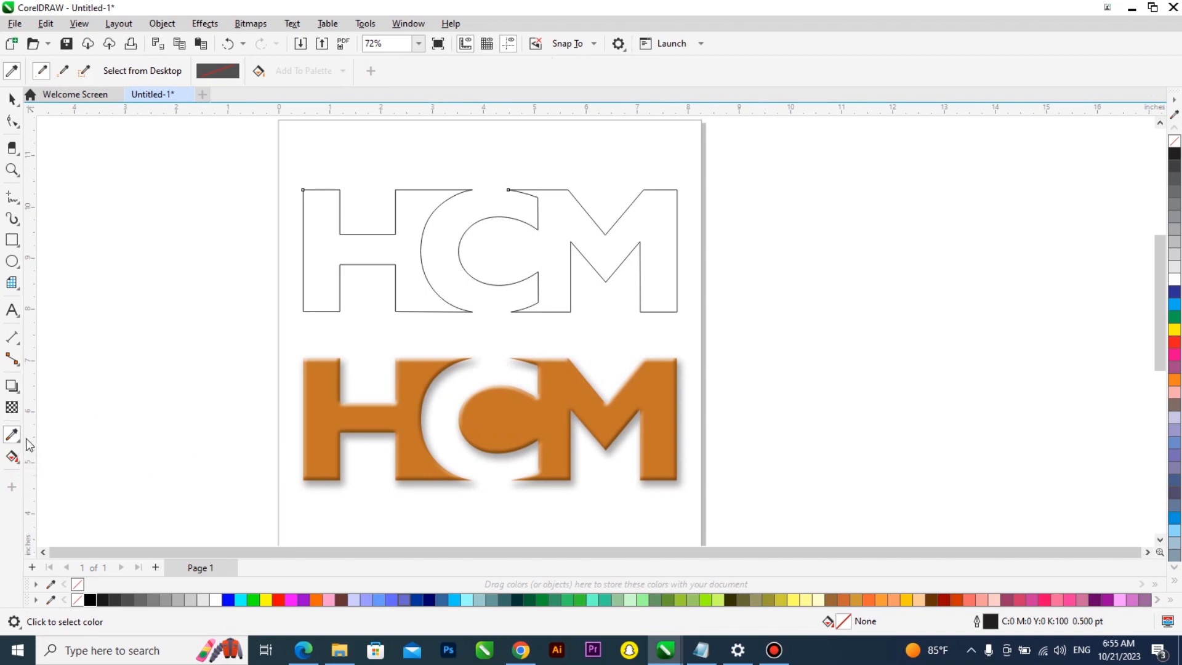
left_click(515, 416)
left_click(559, 225)
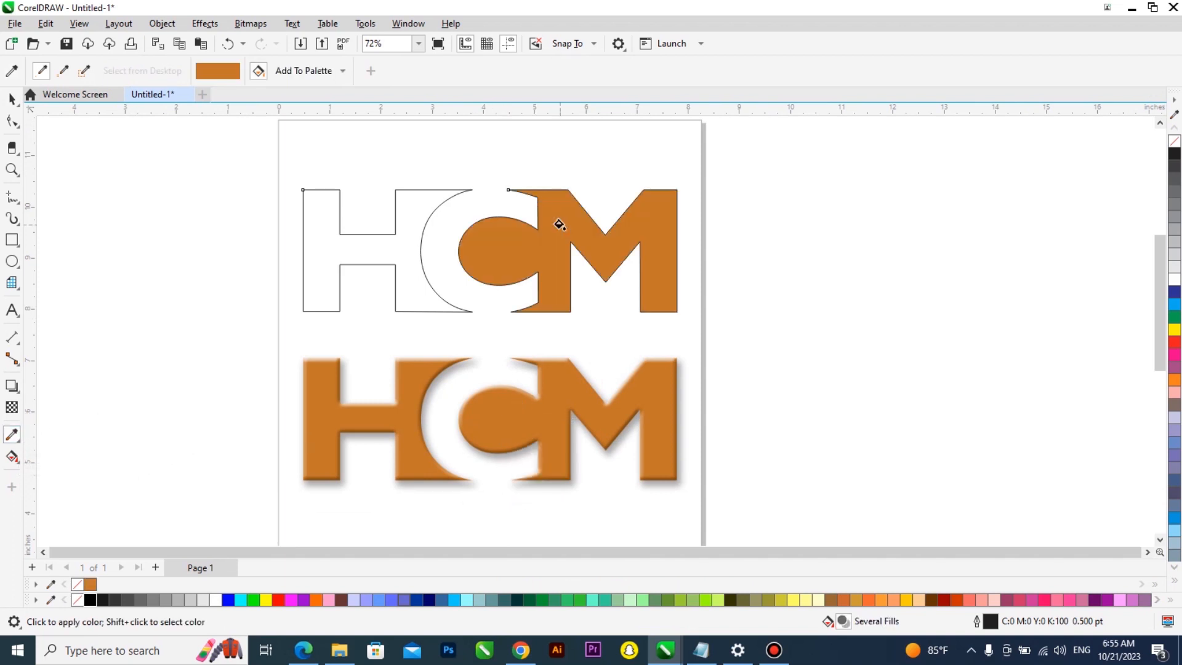
key("space")
left_click_drag(750, 158, 229, 322)
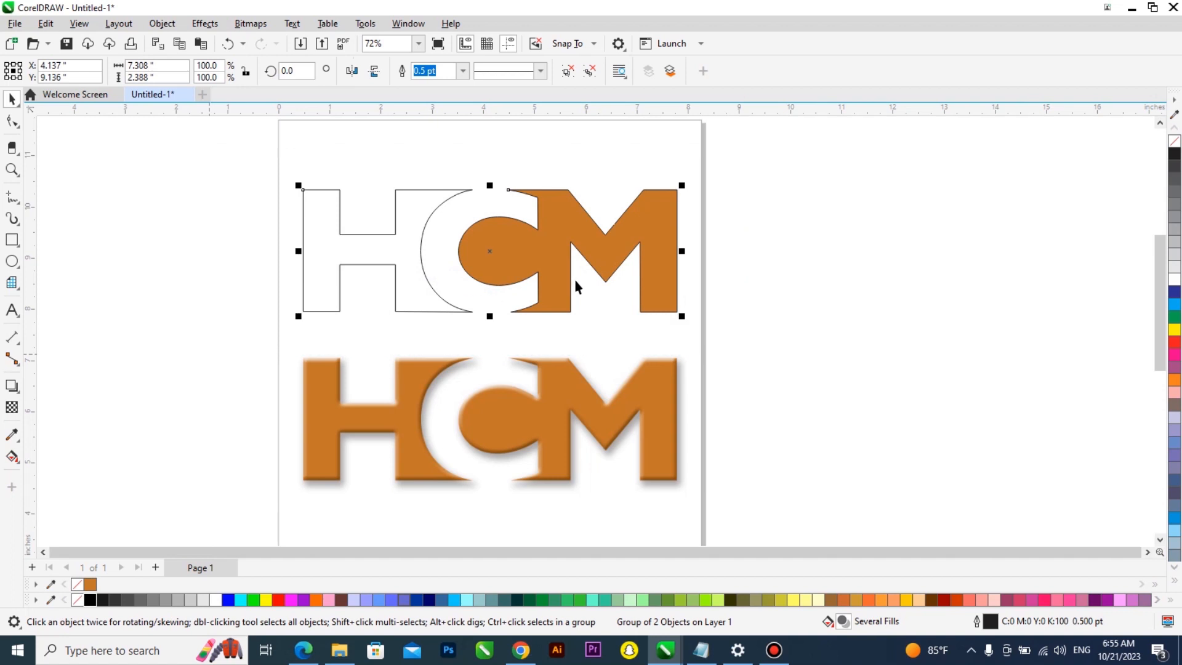
scroll(546, 253, "up", 2)
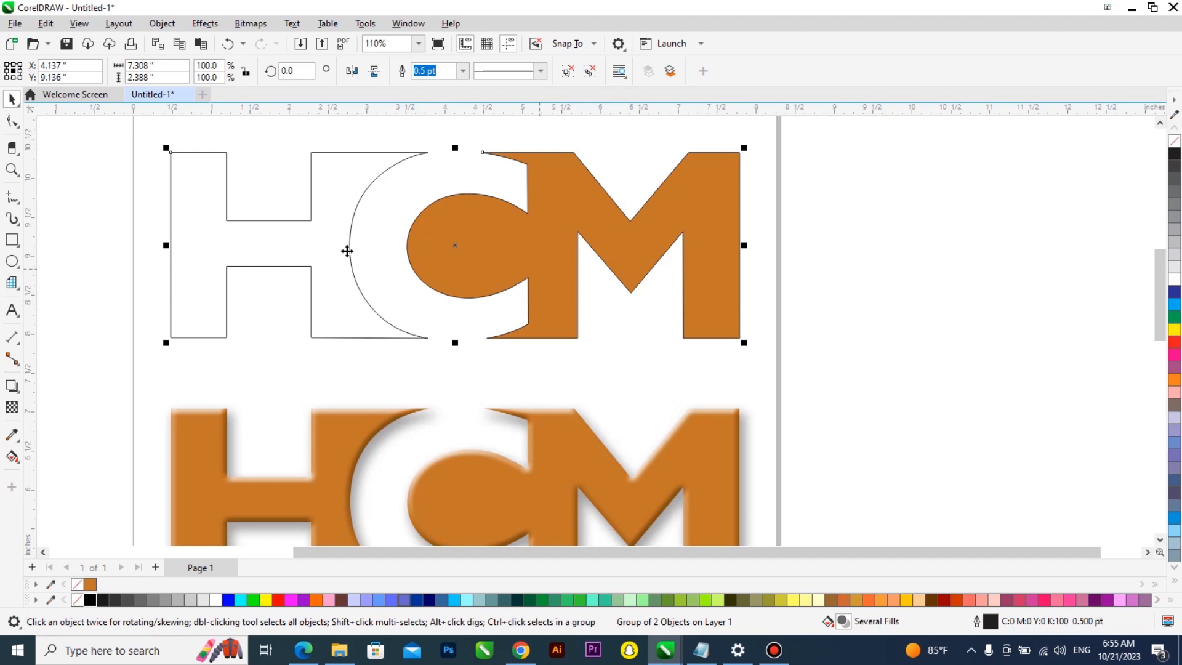
key("ctrl+z")
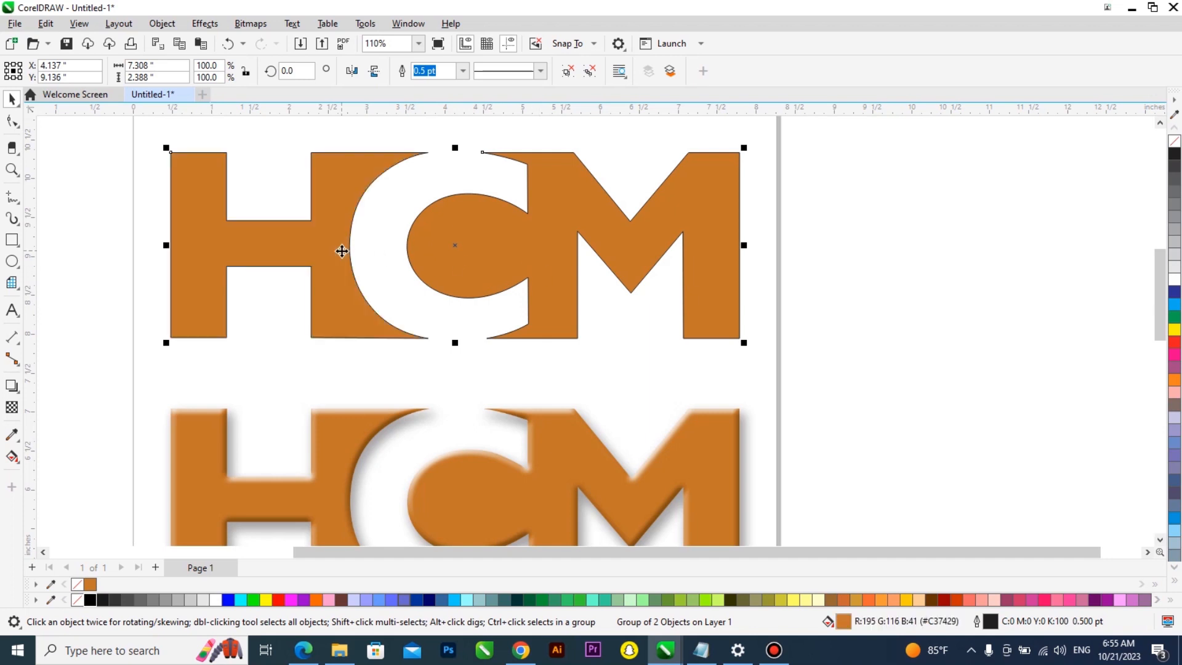
right_click(1175, 145)
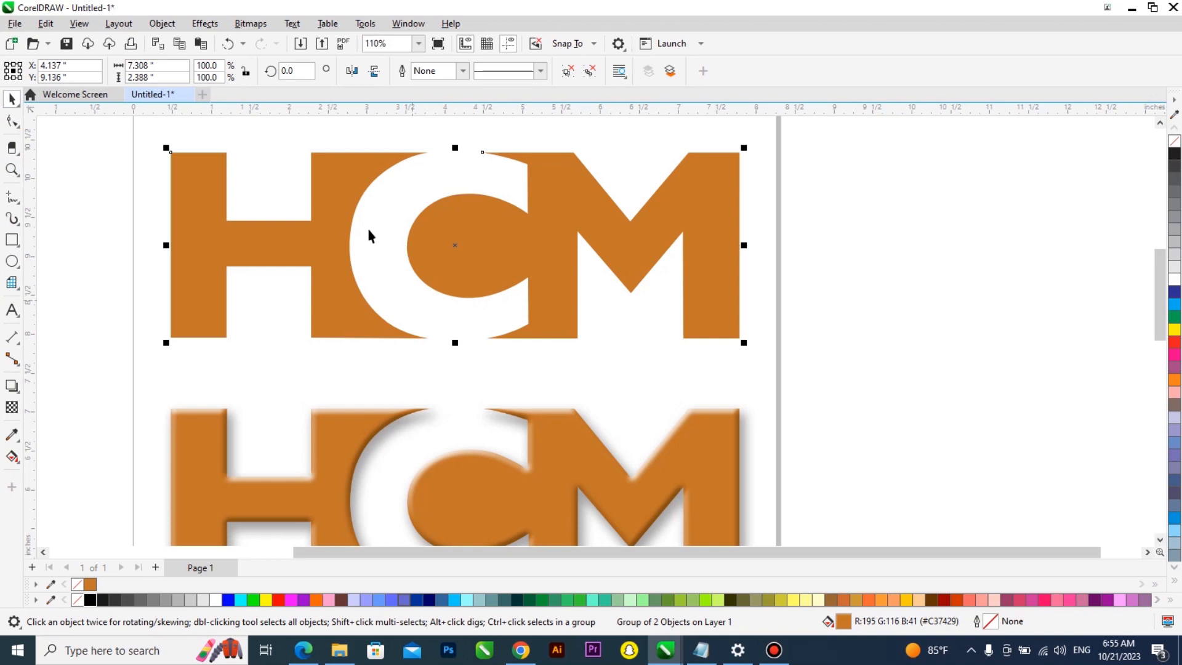
scroll(222, 252, "down", 1)
left_click(12, 239)
mouse_move(766, 195)
left_mouse_down()
mouse_move(848, 268)
mouse_move(806, 249)
mouse_move(810, 309)
left_mouse_up()
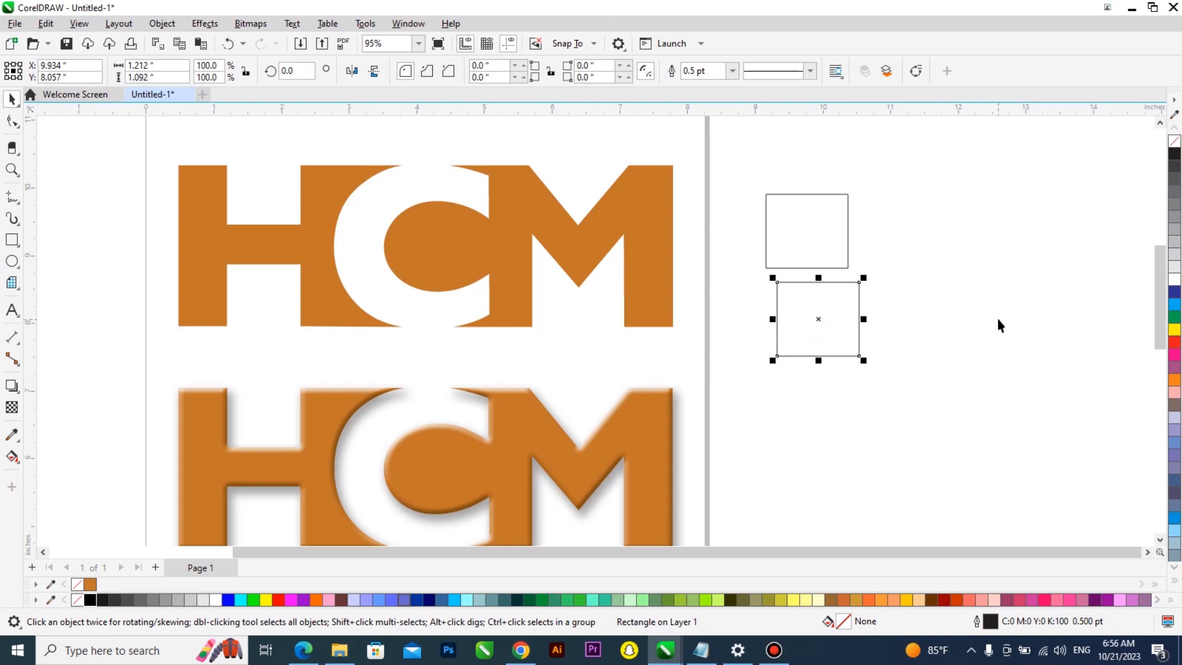
key("ctrl+r")
key("ctrl+r")
key("ctrl+r")
key("ctrl+a")
scroll(880, 293, "down", 2)
left_click_drag(937, 195, 853, 472)
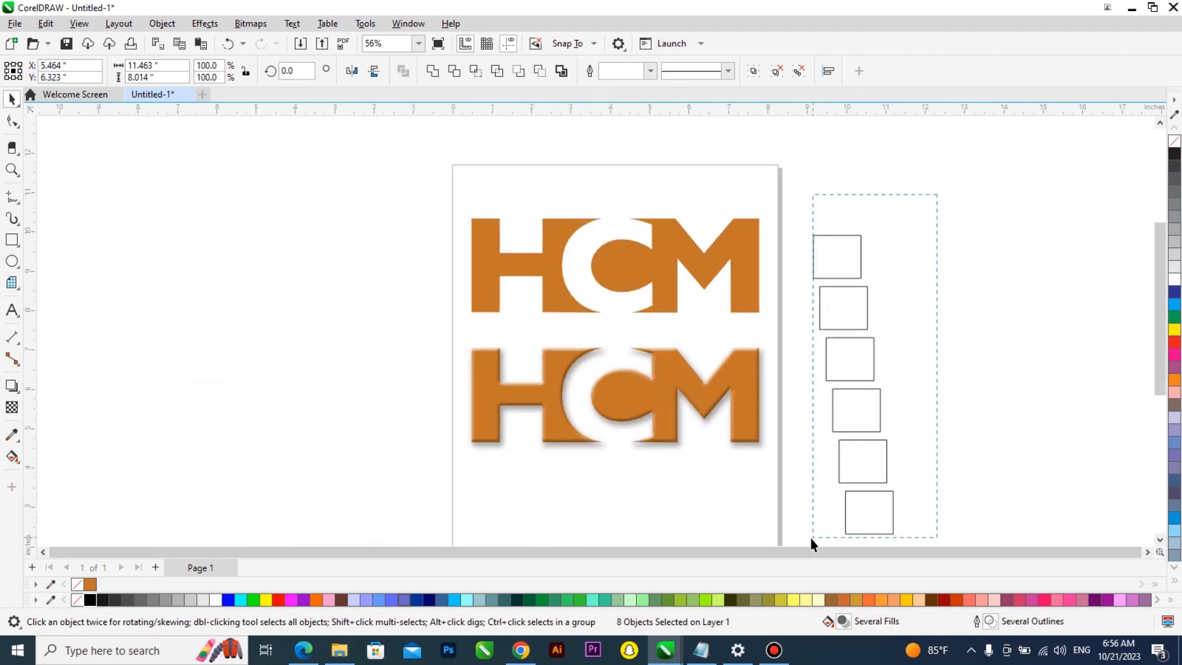
left_click_drag(811, 542, 810, 530)
key("Delete")
Try a darker orange fill, #A86431, for the traced logo in the Edit Fill dialog
scroll(687, 228, "up", 3)
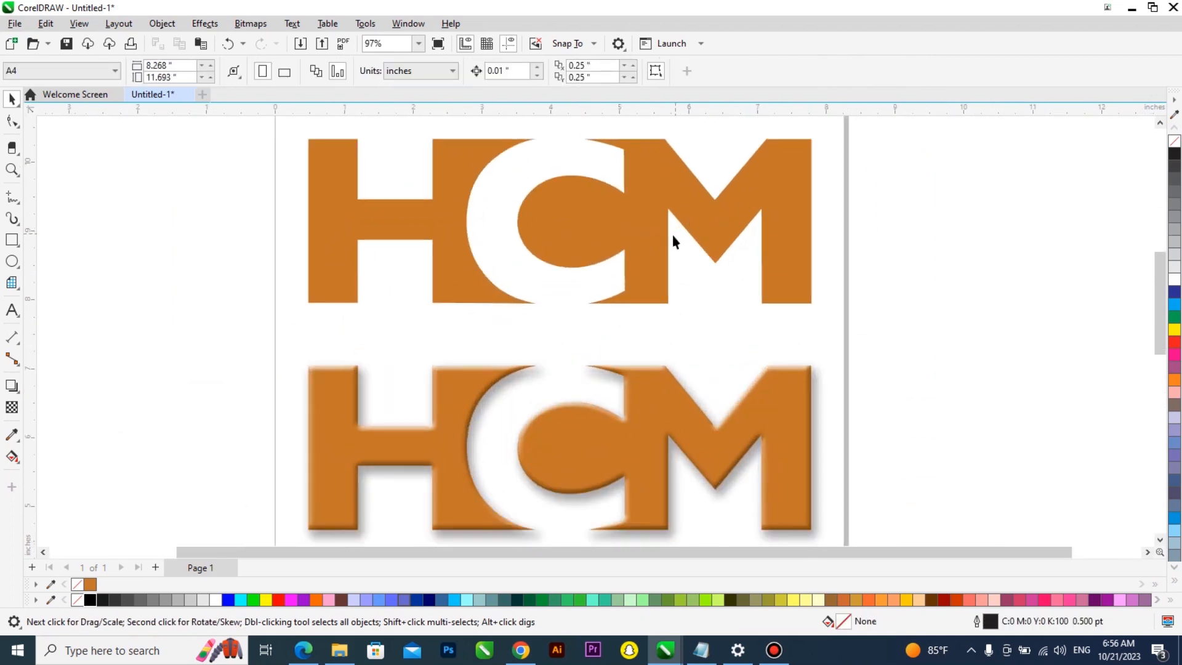
scroll(518, 344, "down", 2)
left_click_drag(394, 308, 328, 336)
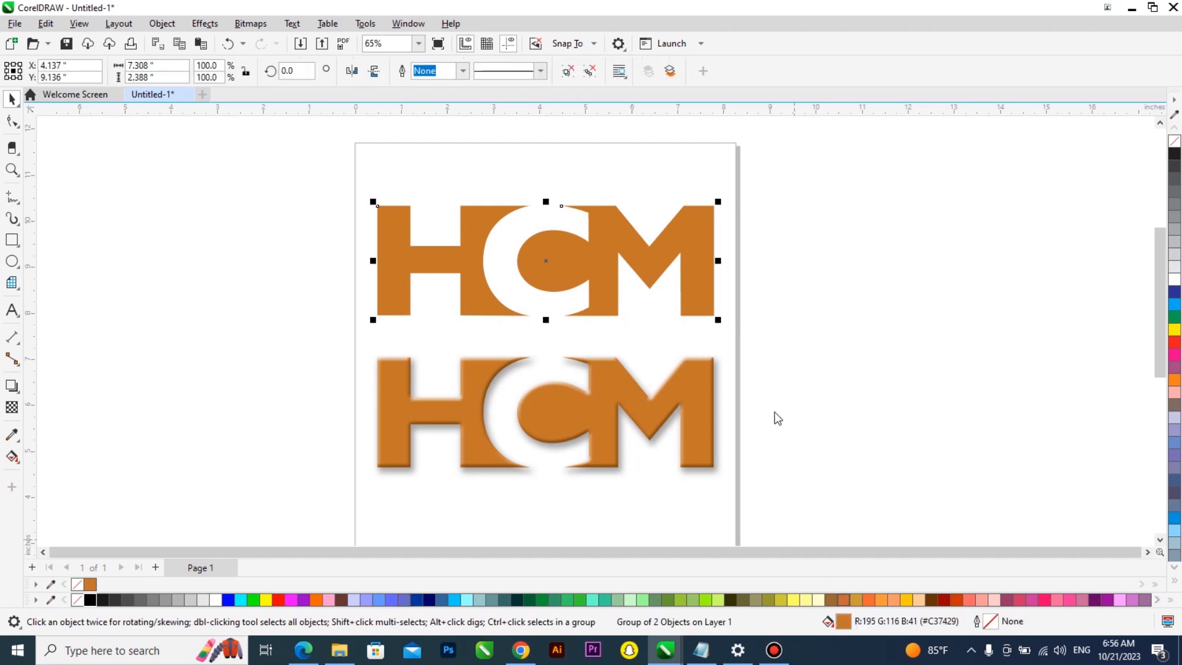
key("shift+F11")
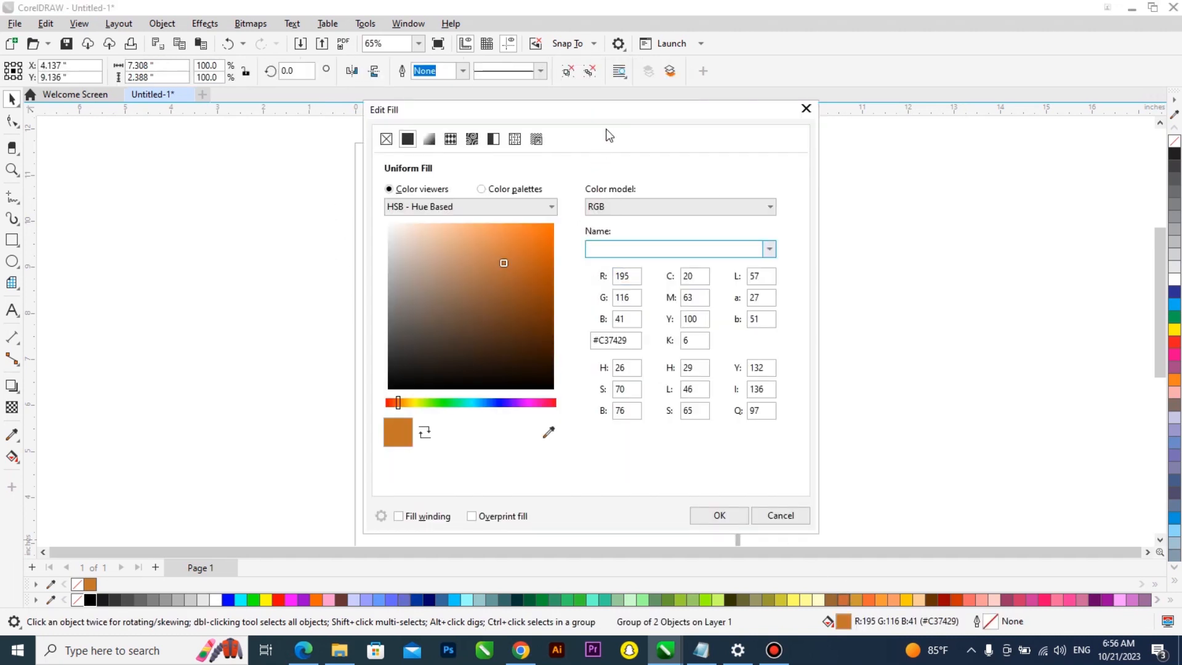
left_click_drag(742, 114, 923, 114)
left_click(818, 255)
left_click(809, 258)
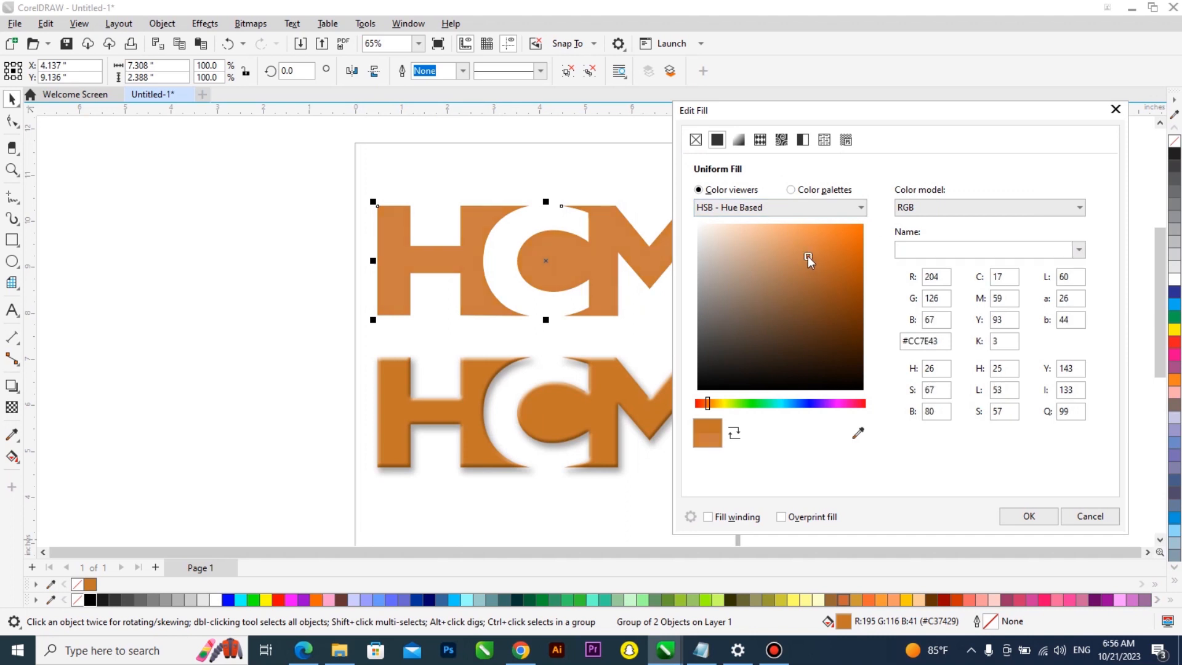
left_click(802, 246)
left_click(814, 280)
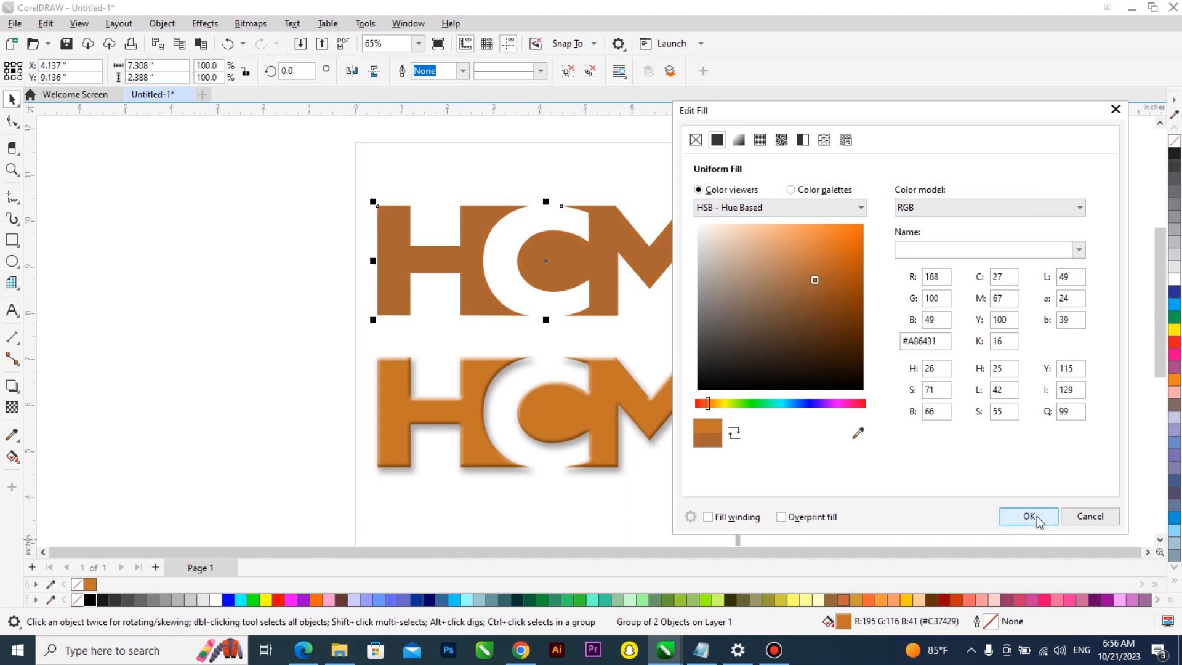
left_click(1029, 516)
Zoom in and out to compare the traced vector logo with the original bitmap
scroll(581, 228, "up", 1)
scroll(593, 335, "down", 1)
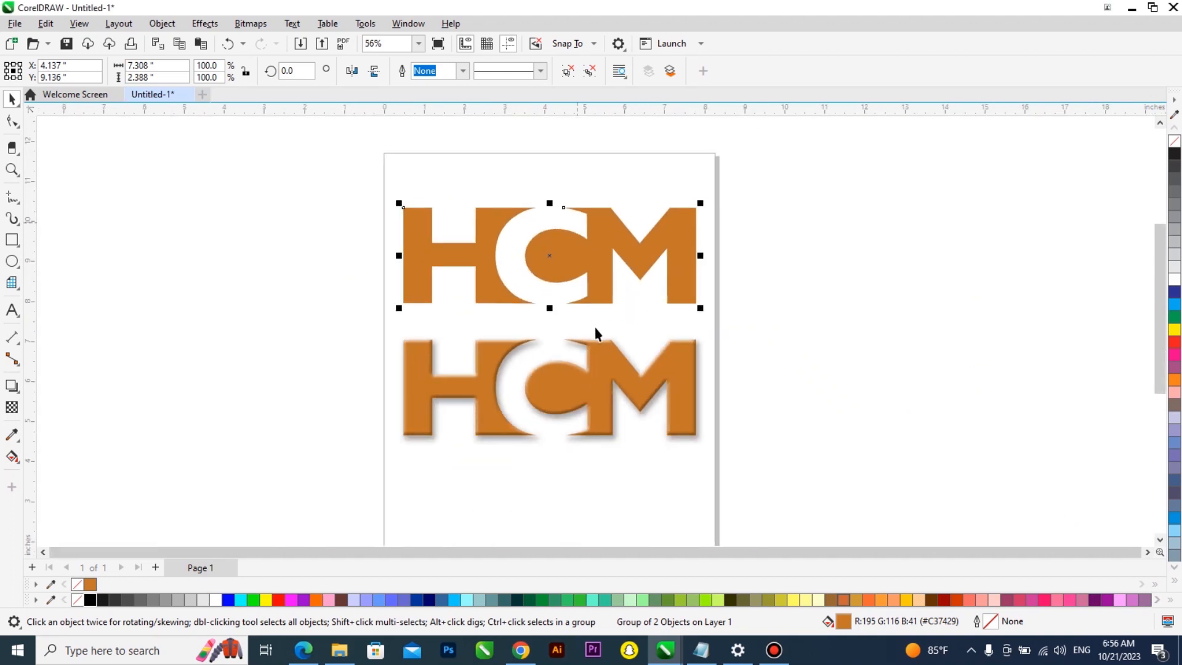
scroll(595, 351, "up", 3)
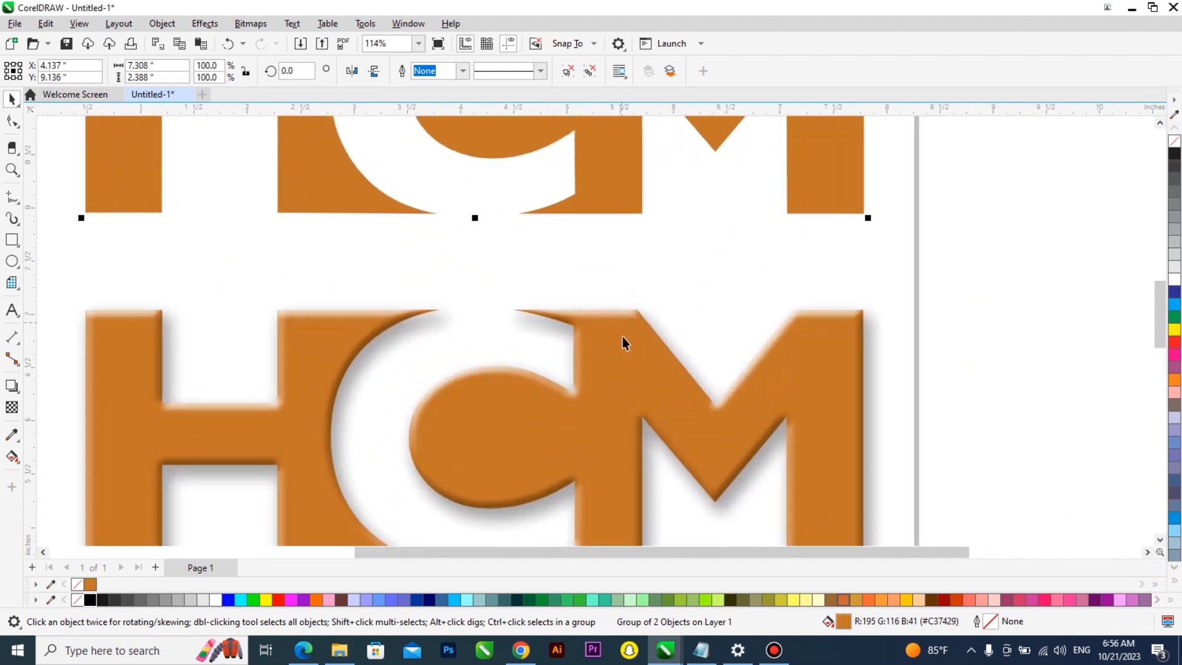
scroll(622, 327, "up", 2)
scroll(619, 327, "up", 2)
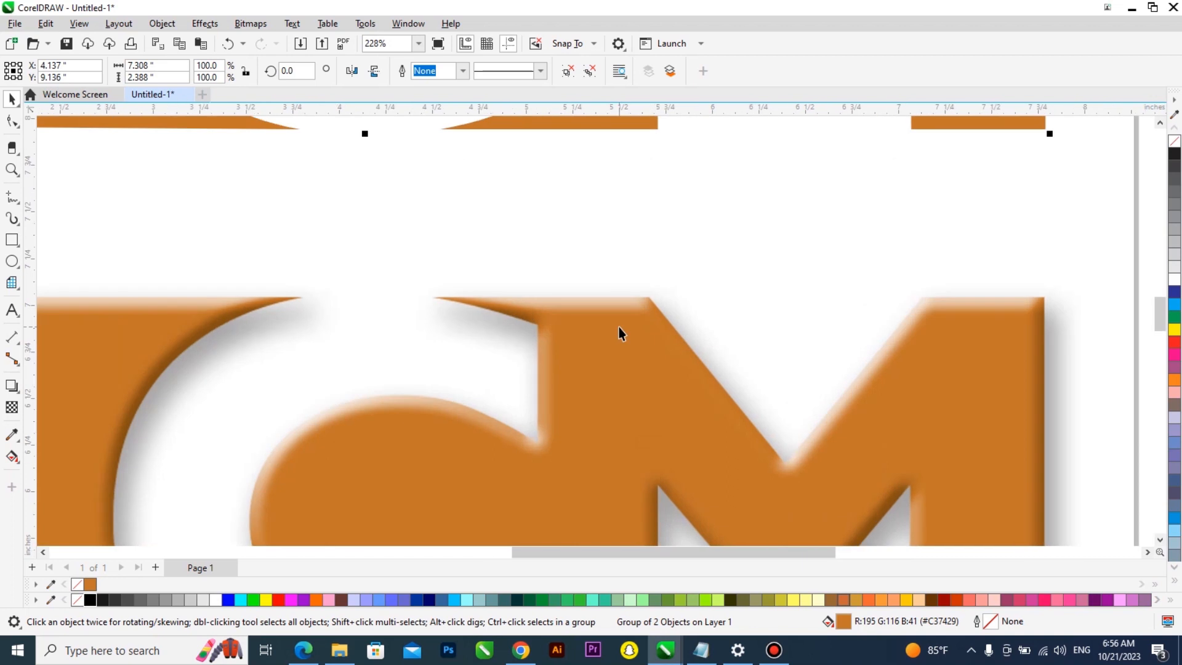
scroll(542, 334, "down", 2)
scroll(597, 333, "down", 2)
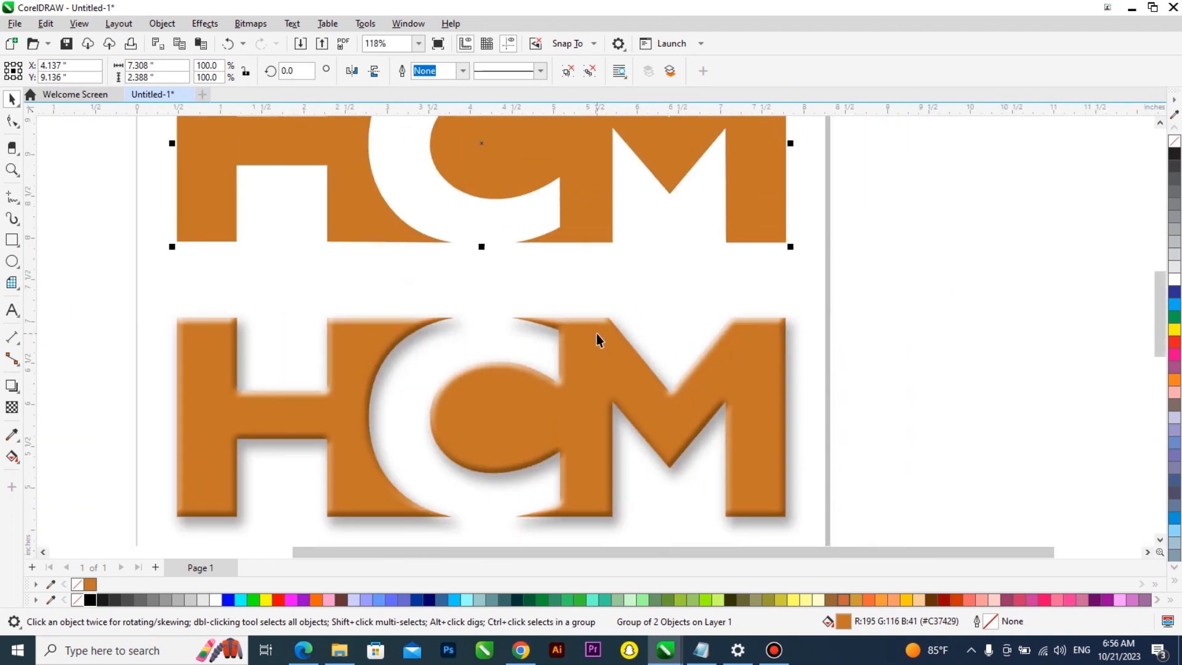
scroll(595, 339, "down", 1)
scroll(593, 342, "down", 2)
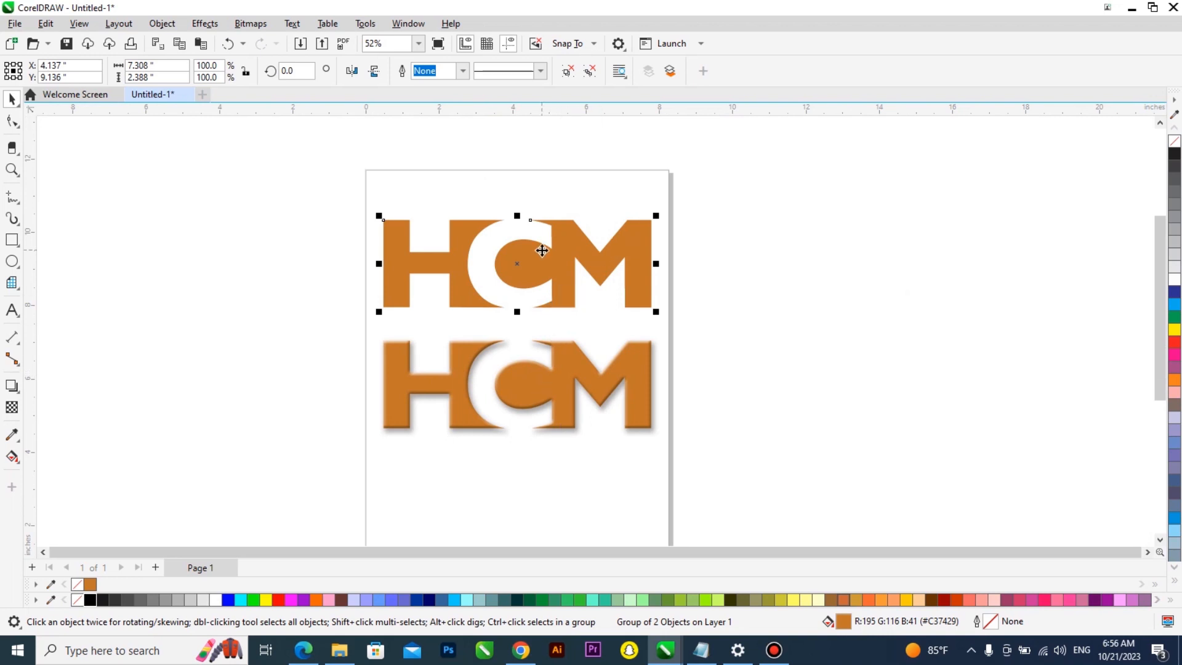
scroll(548, 250, "down", 1)
scroll(549, 249, "up", 3)
scroll(201, 317, "down", 1)
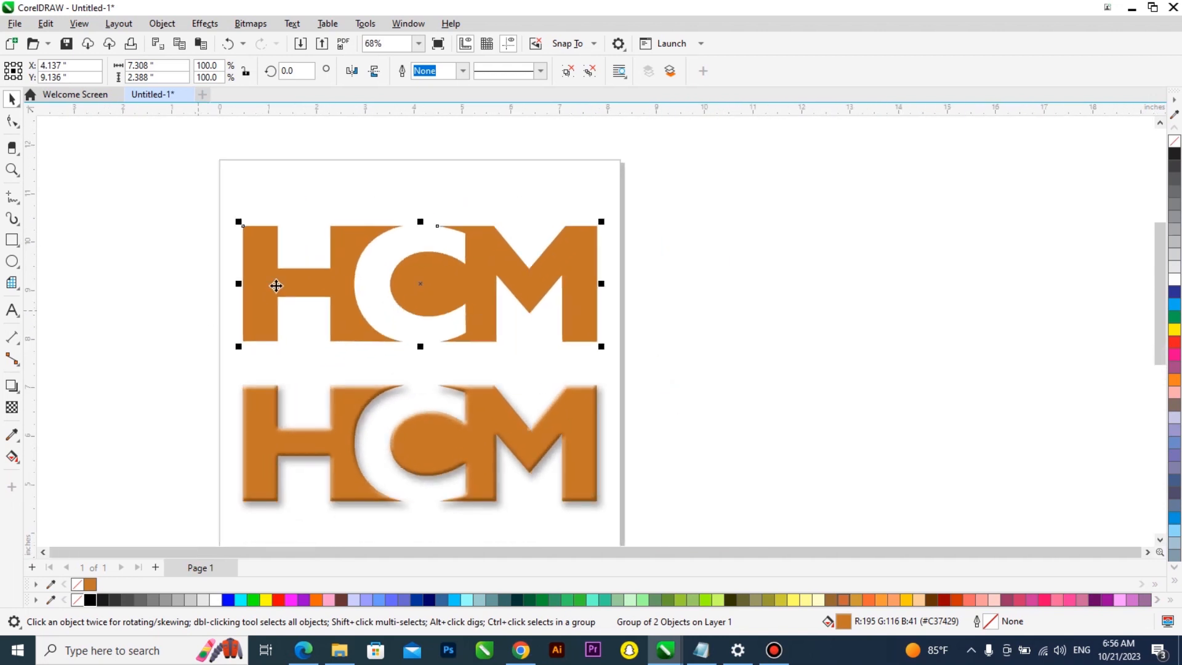
Add the text label "Bipmap Embose" beside the traced logo
left_click(12, 310)
left_click(142, 215)
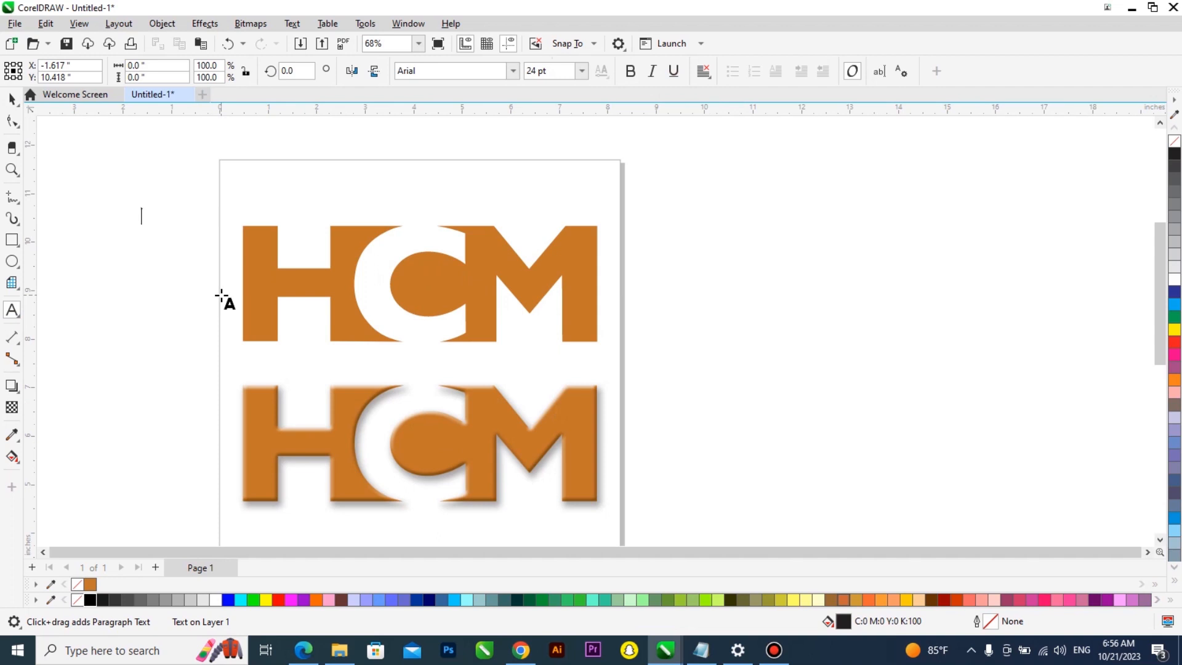
type("Bipmap Embose")
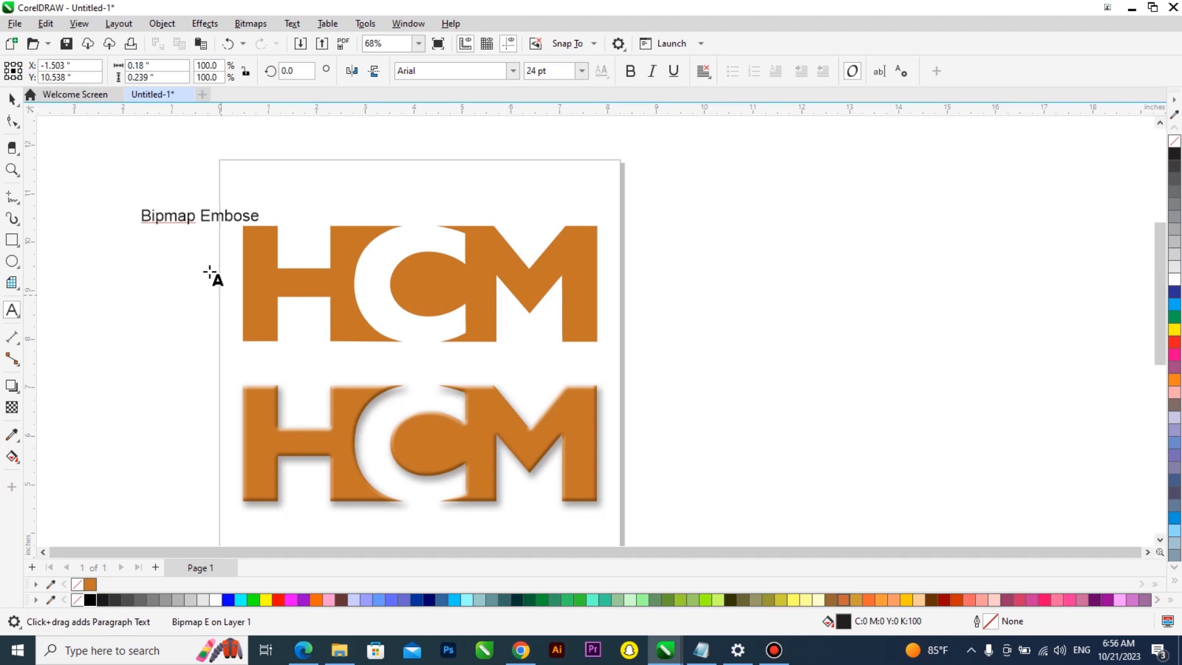
Move the "Bipmap Embose" label above the logo and add a copy at the page's upper right reading "Shadow Embose"
key("ctrl+space")
left_click_drag(247, 214, 437, 185)
right_click(569, 198)
double_click(519, 183)
type("Shad")
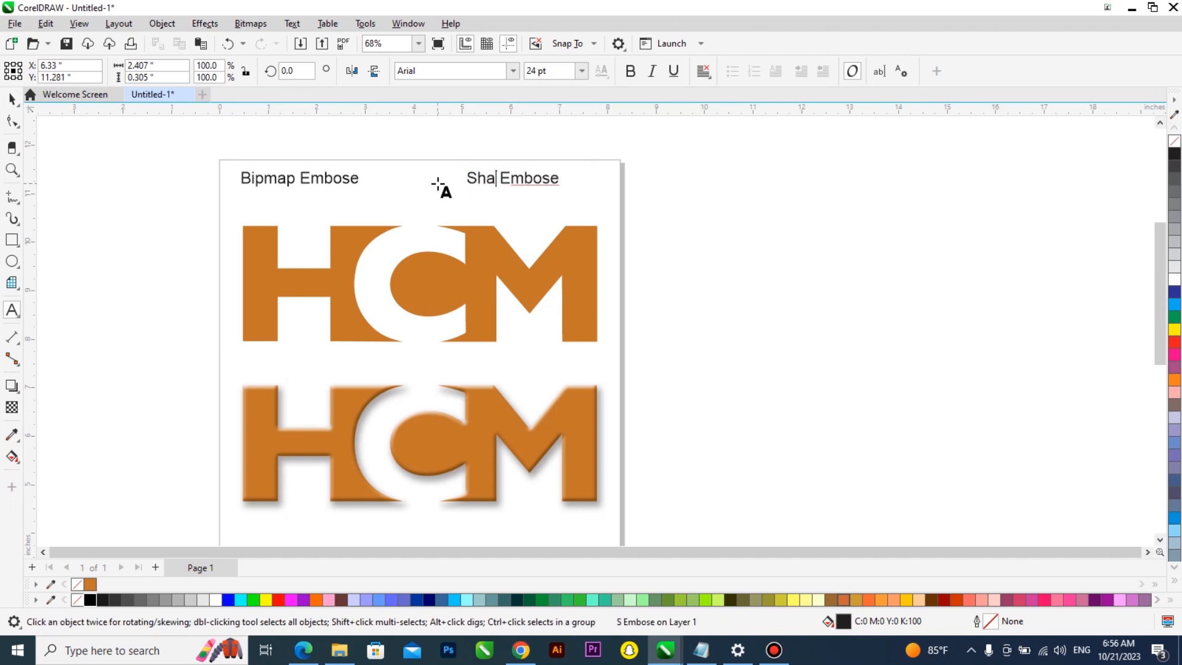
type("ow")
key("ctrl+space")
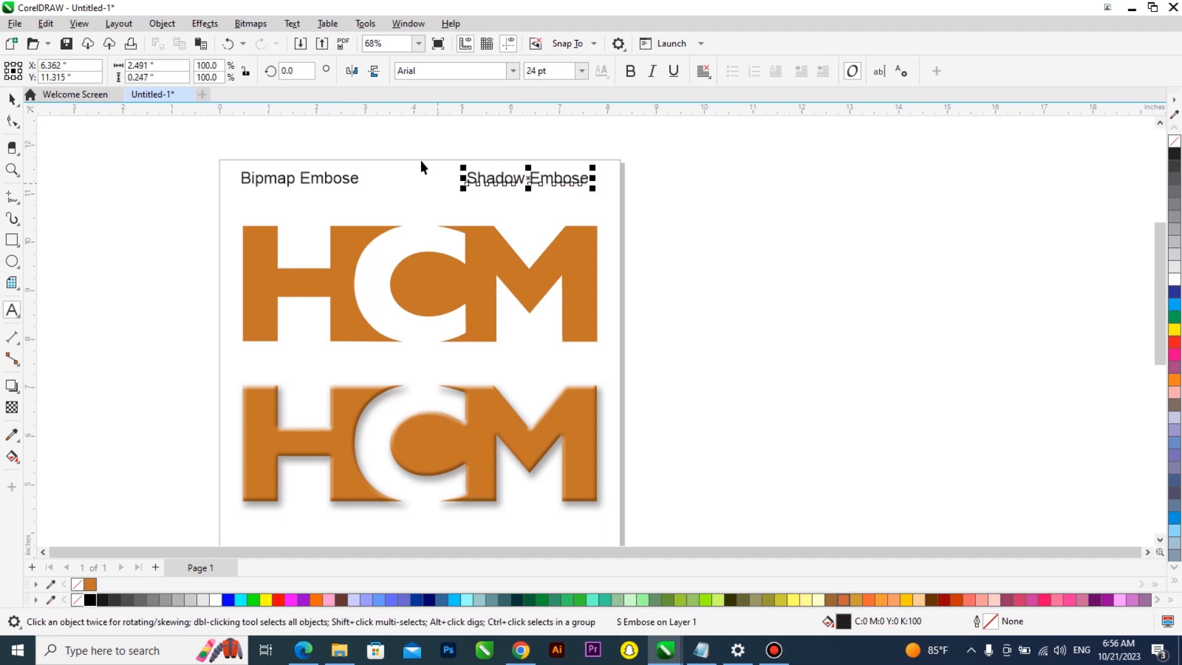
Make both the "Bipmap Embose" and "Shadow Embose" labels bold
left_click(359, 187, "shift")
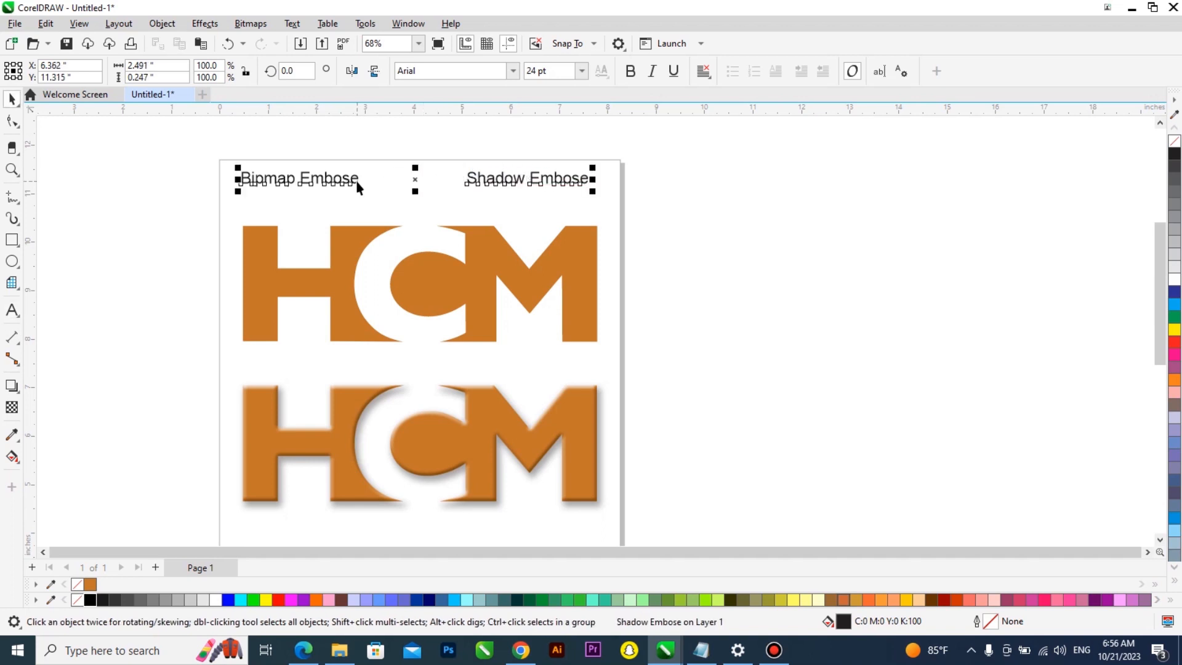
left_click(626, 70)
left_click(672, 257)
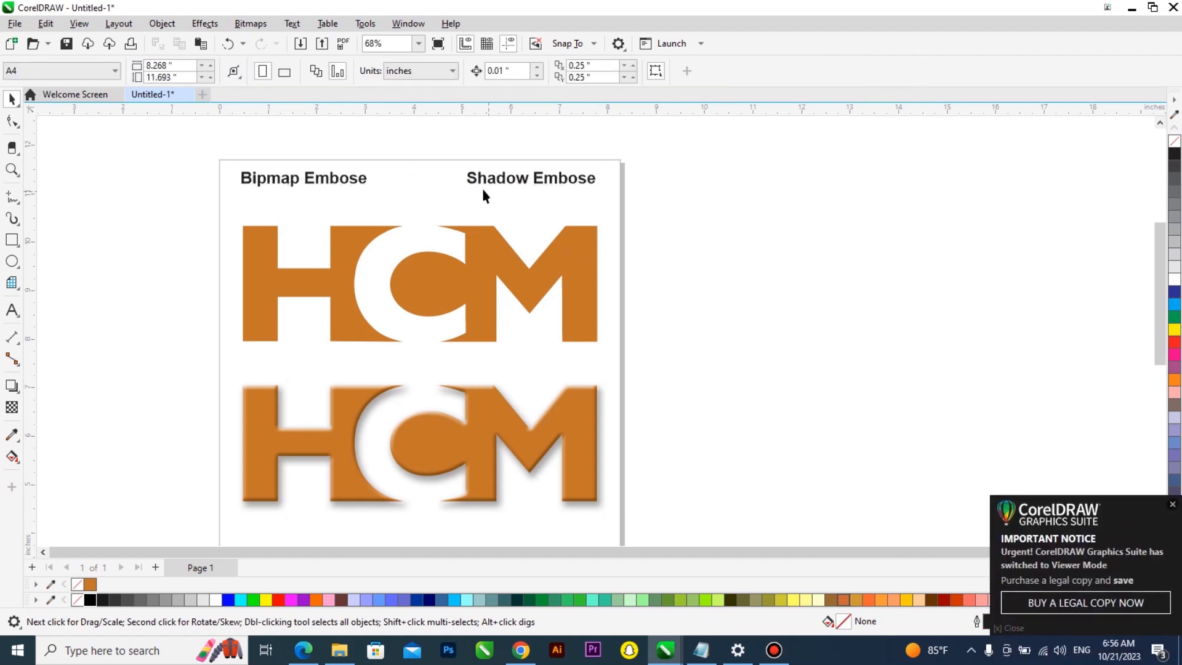
Duplicate the upper traced logo to the right of the page
scroll(483, 194, "up", 2)
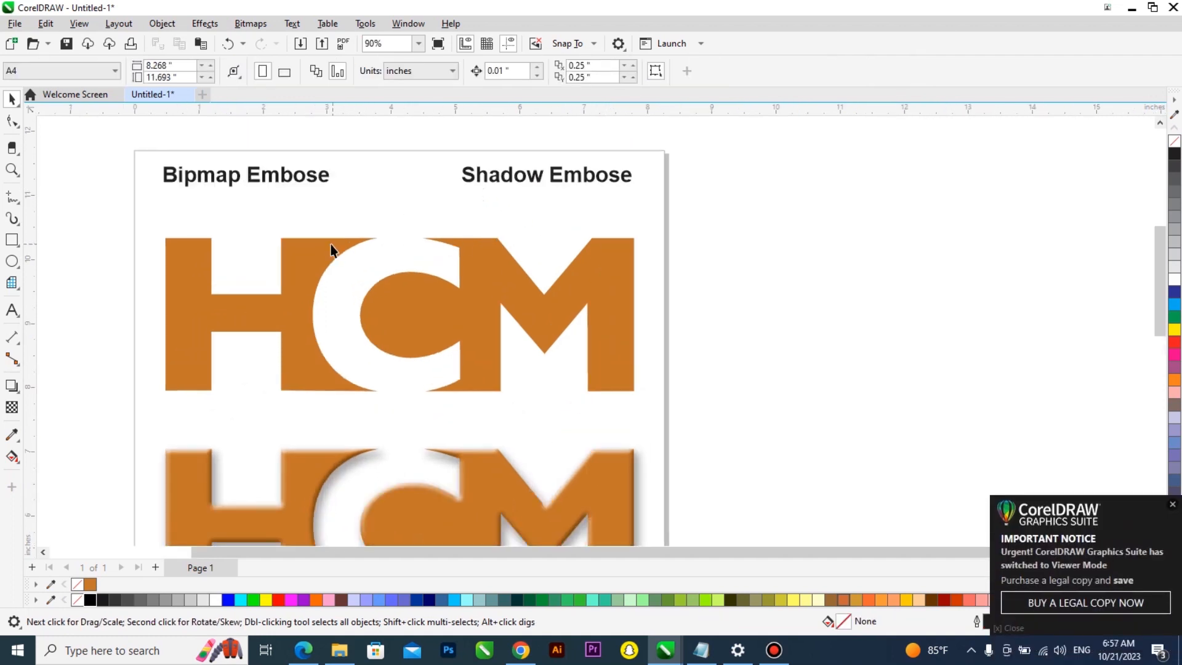
scroll(280, 243, "down", 2)
left_click(280, 243)
left_click_drag(287, 267, 739, 274)
Enlarge the "Bipmap Embose" label to about 34 pt and color it red
left_click(322, 241)
scroll(282, 194, "up", 2)
key("Escape")
left_click(292, 193)
left_click_drag(333, 204, 403, 249)
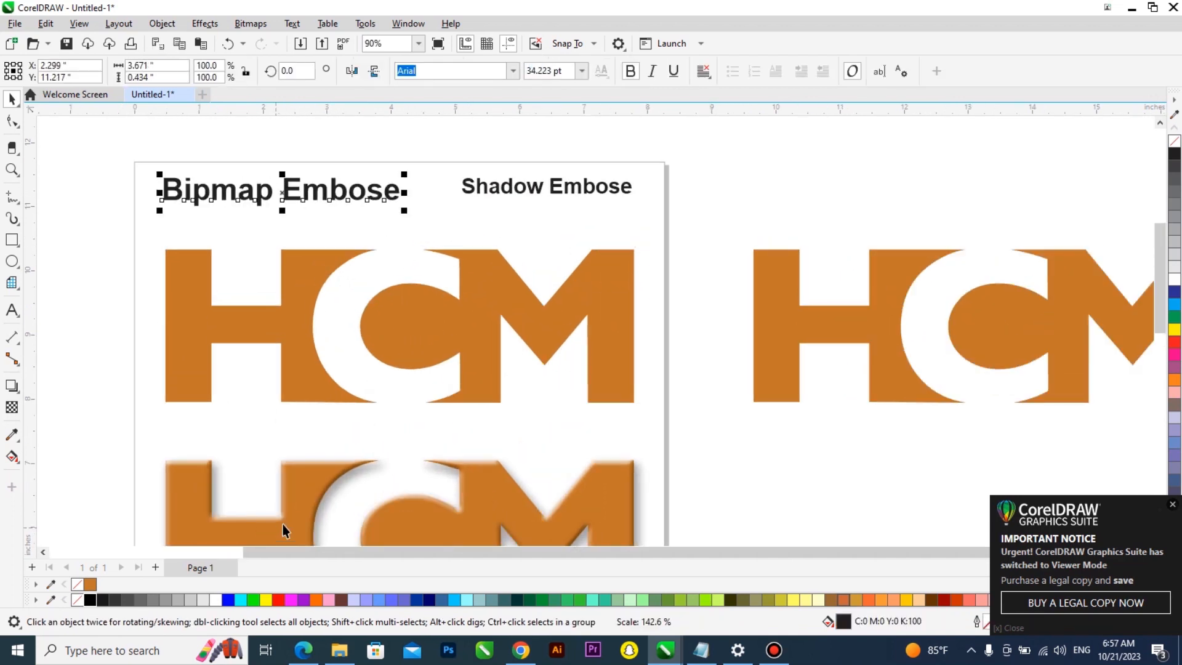
left_click(281, 599)
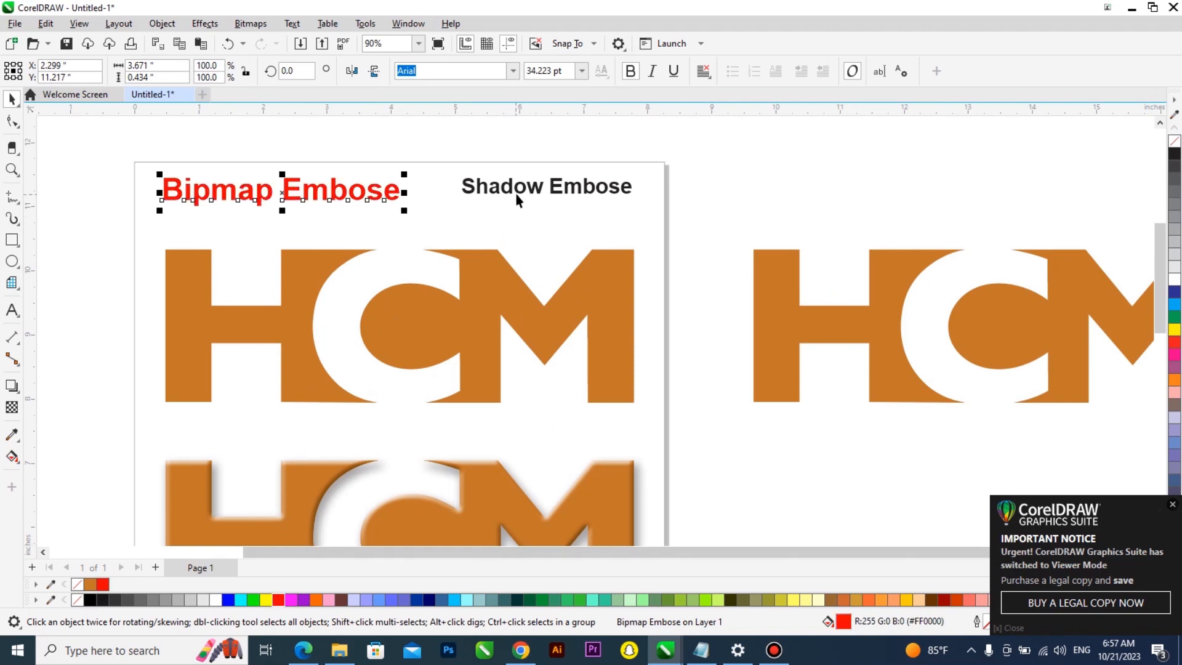
Move the "Shadow Embose" label up to the page's top edge
left_click_drag(516, 192, 570, 168)
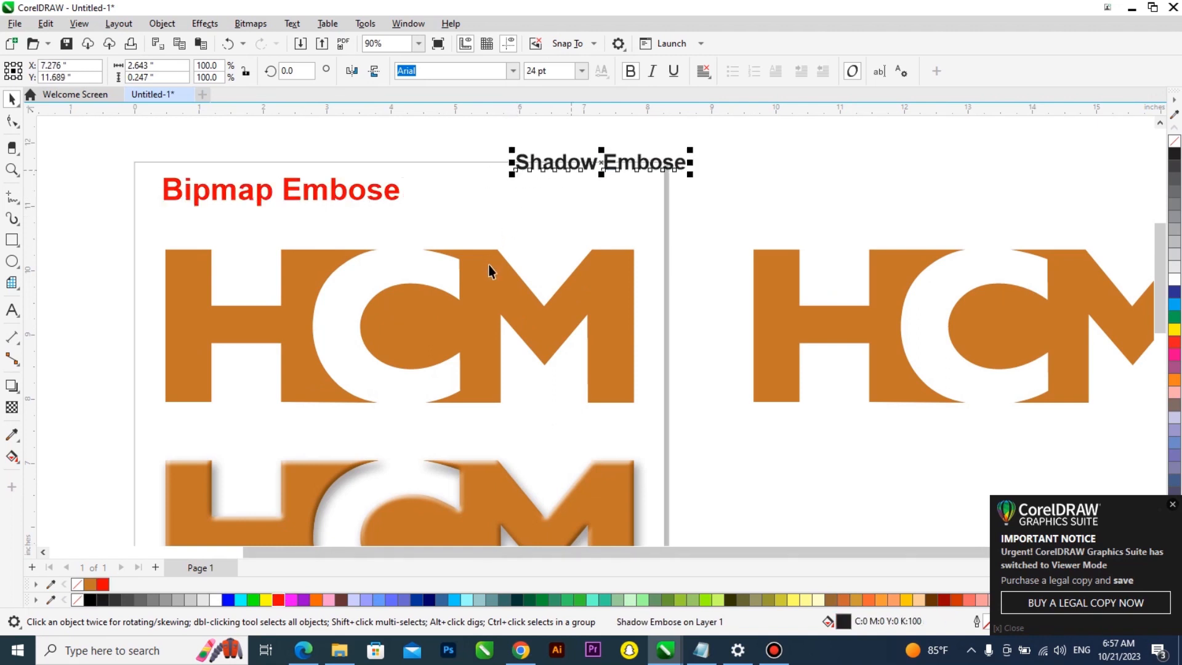
Convert the upper traced logo group to a 300 dpi RGB Color (24-bit) bitmap with transparent background
left_click(489, 266)
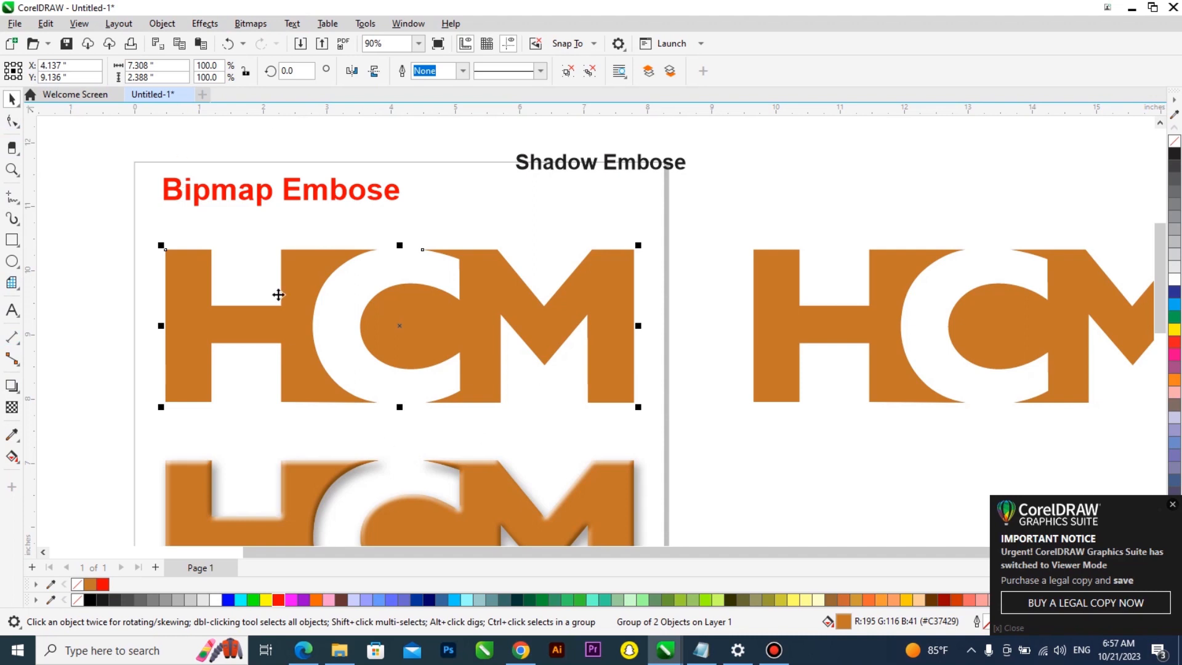
left_click(157, 25)
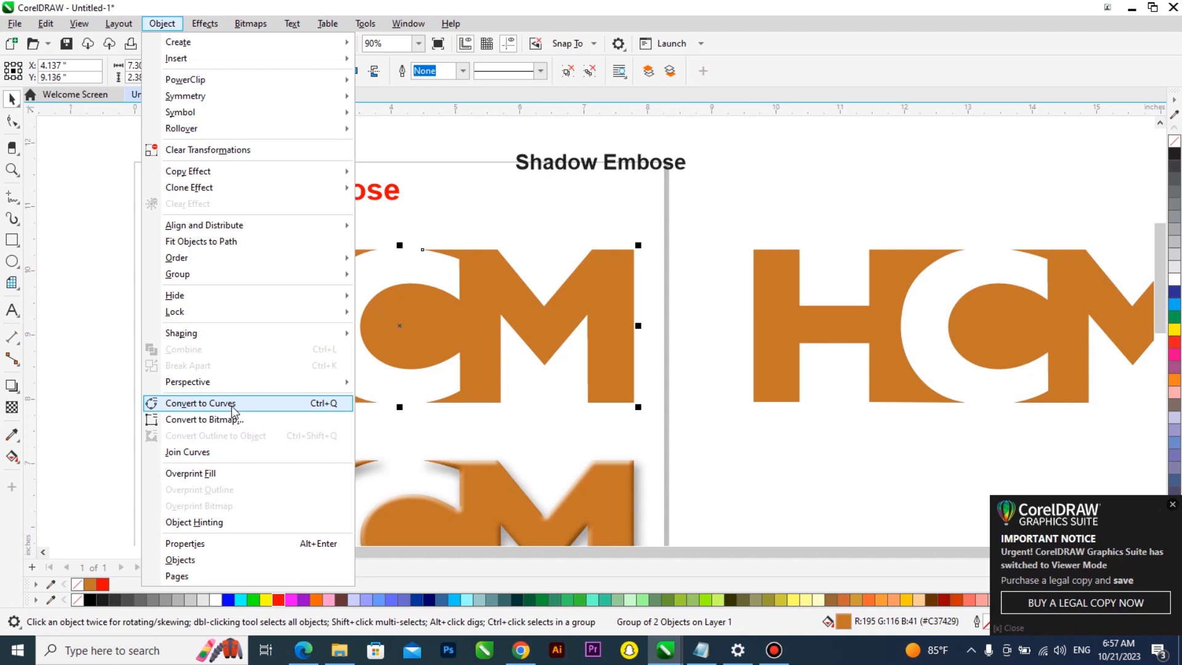
left_click(483, 282)
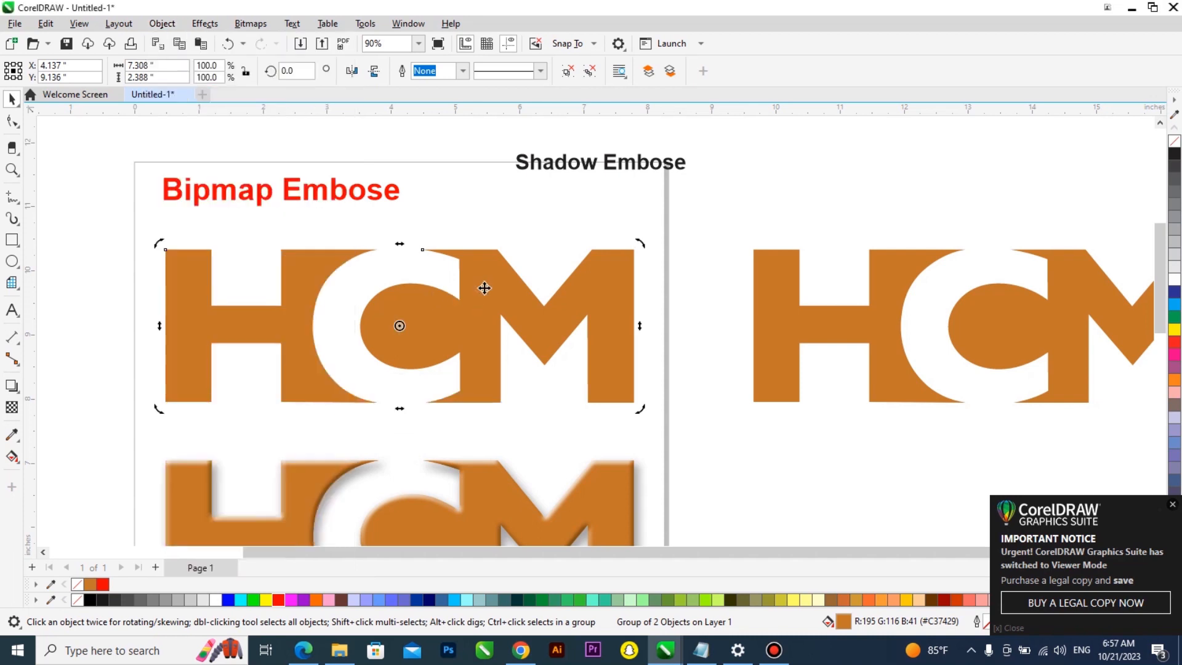
left_click(258, 28)
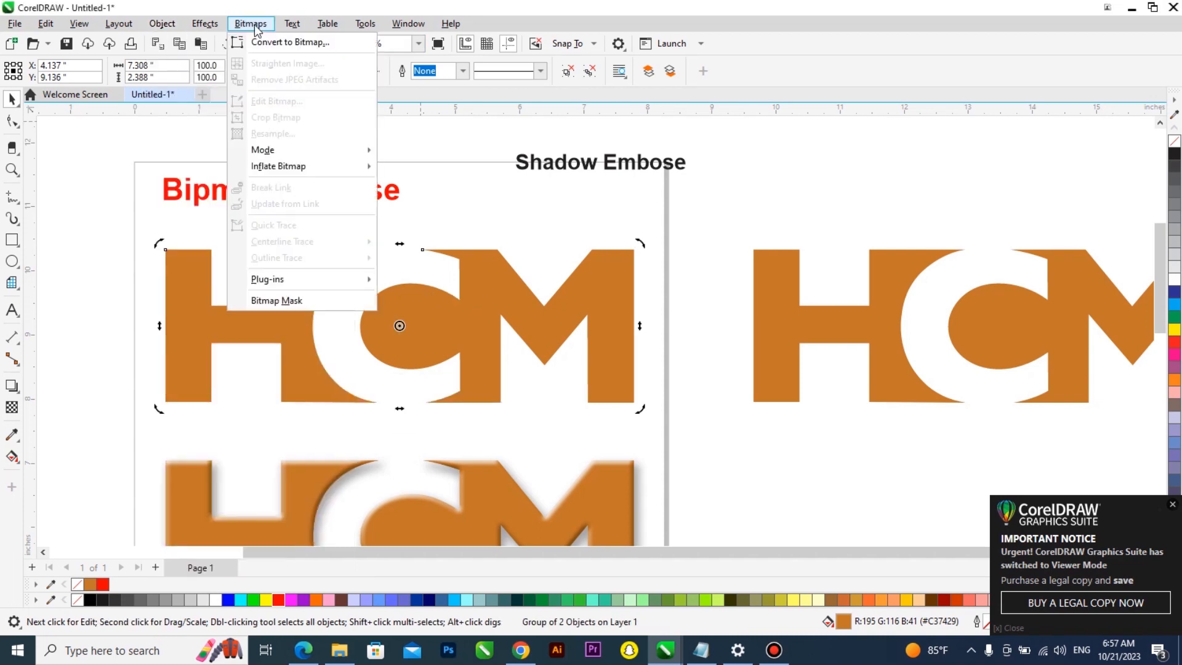
left_click(305, 43)
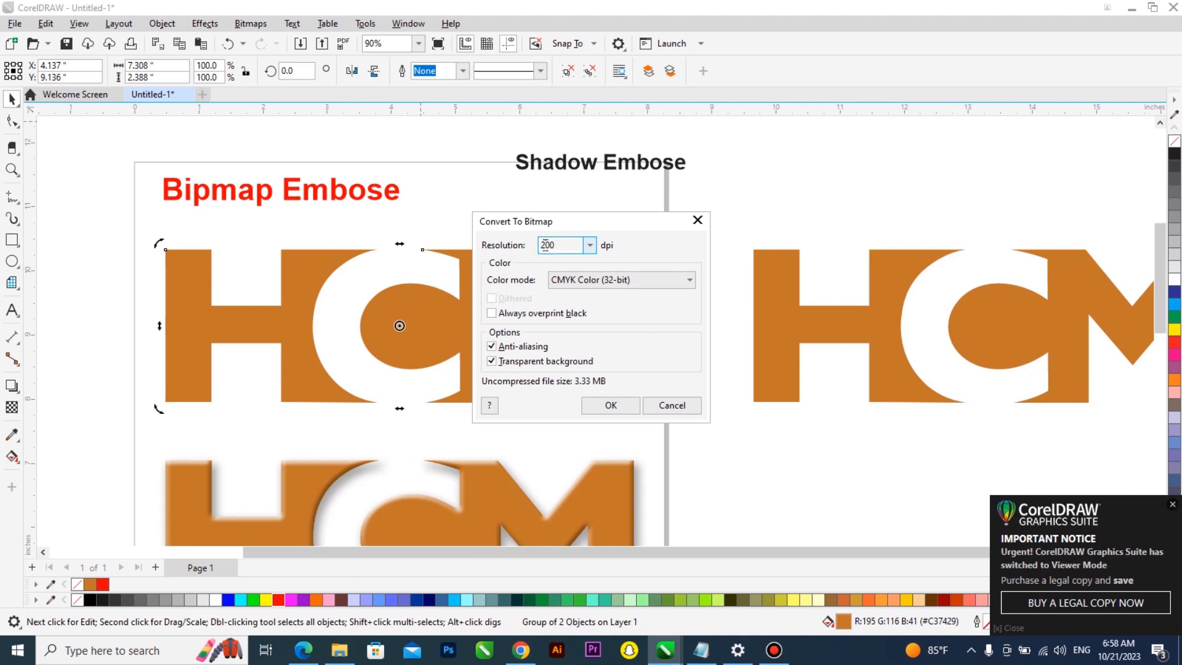
left_click_drag(546, 245, 537, 250)
left_click(610, 282)
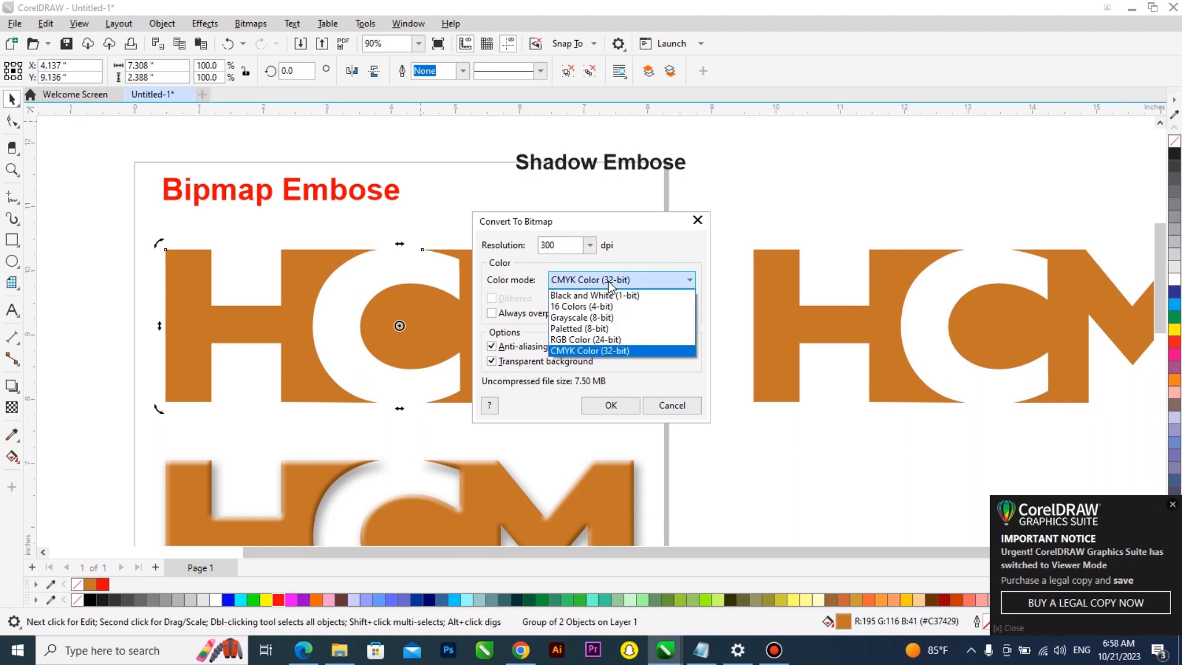
left_click(588, 317)
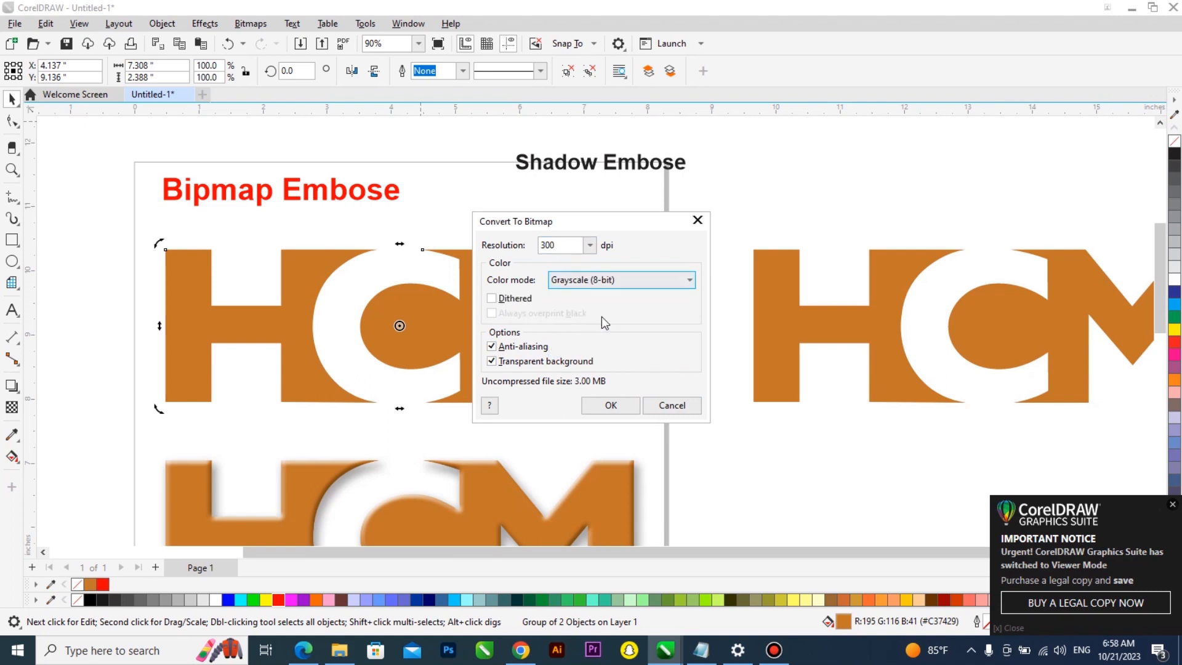
left_click(584, 282)
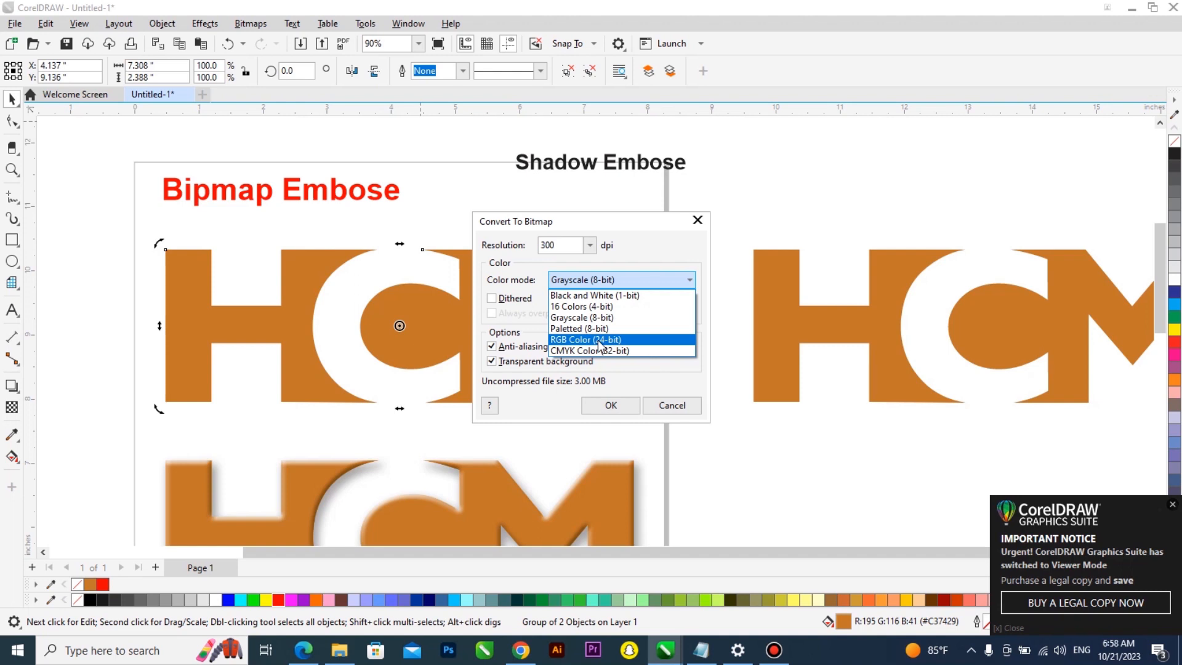
left_click(600, 342)
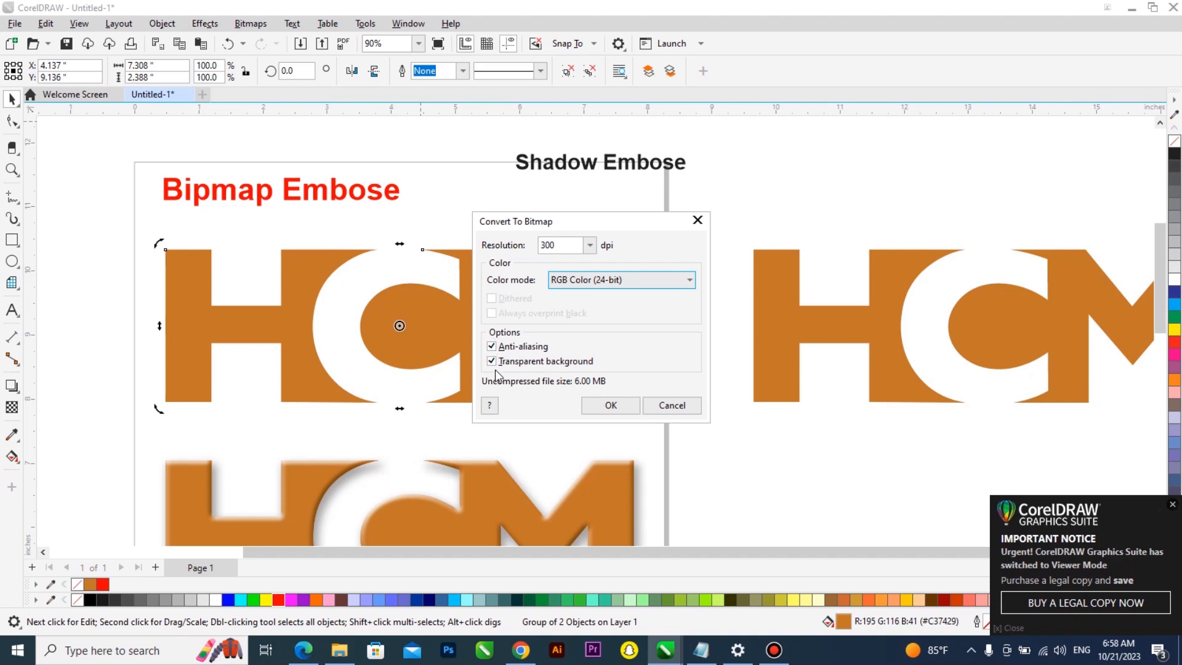
left_click(610, 407)
scroll(480, 374, "down", 1)
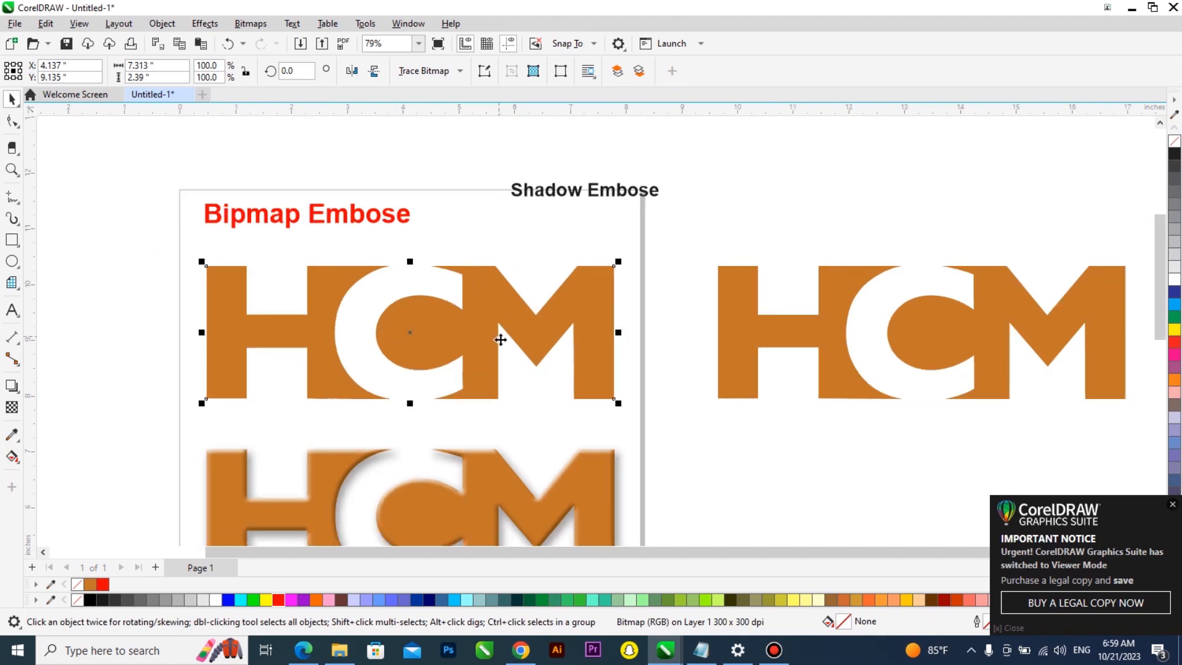
left_click(205, 24)
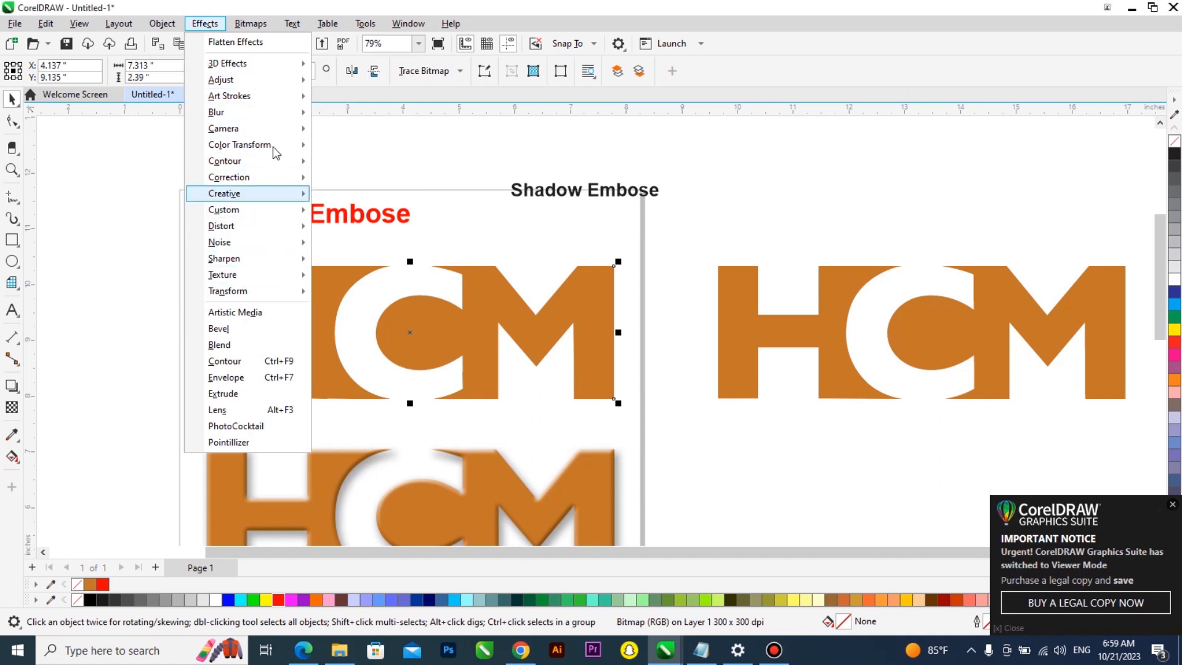
mouse_move(273, 144)
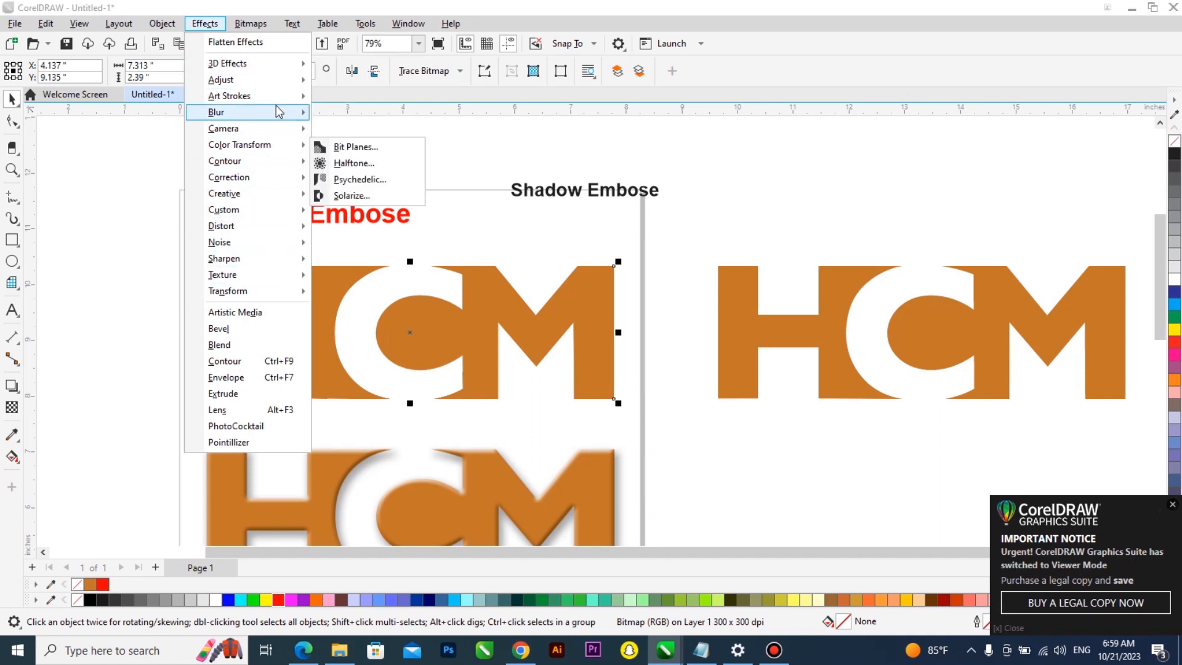
left_click(493, 332)
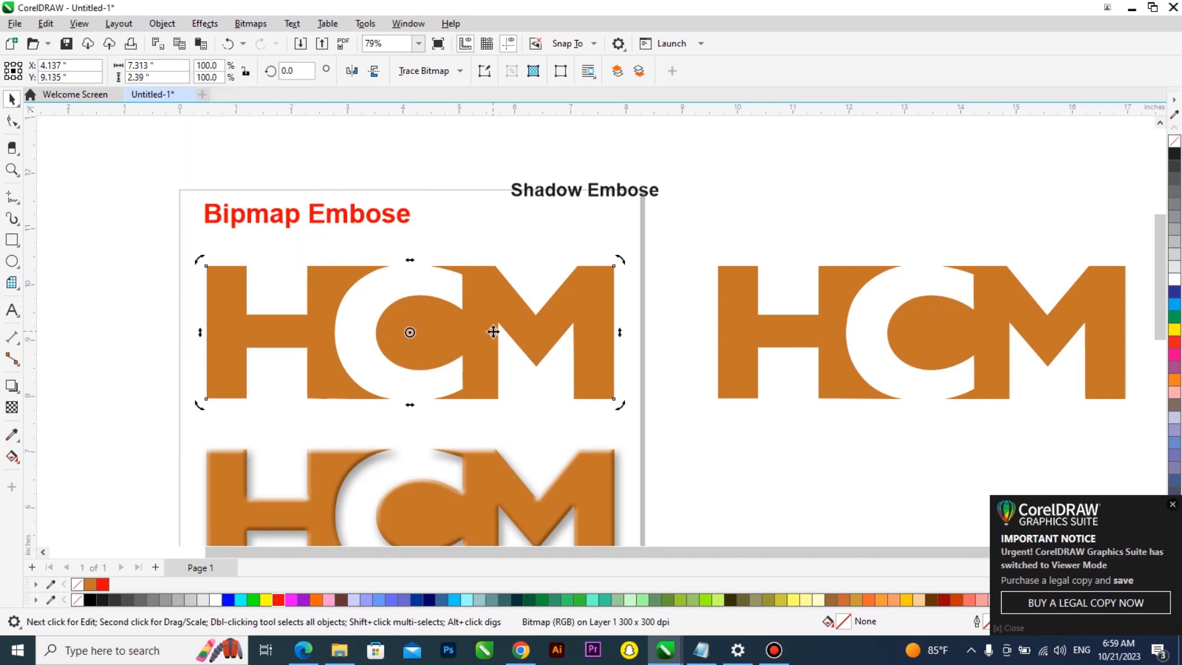
left_click(205, 23)
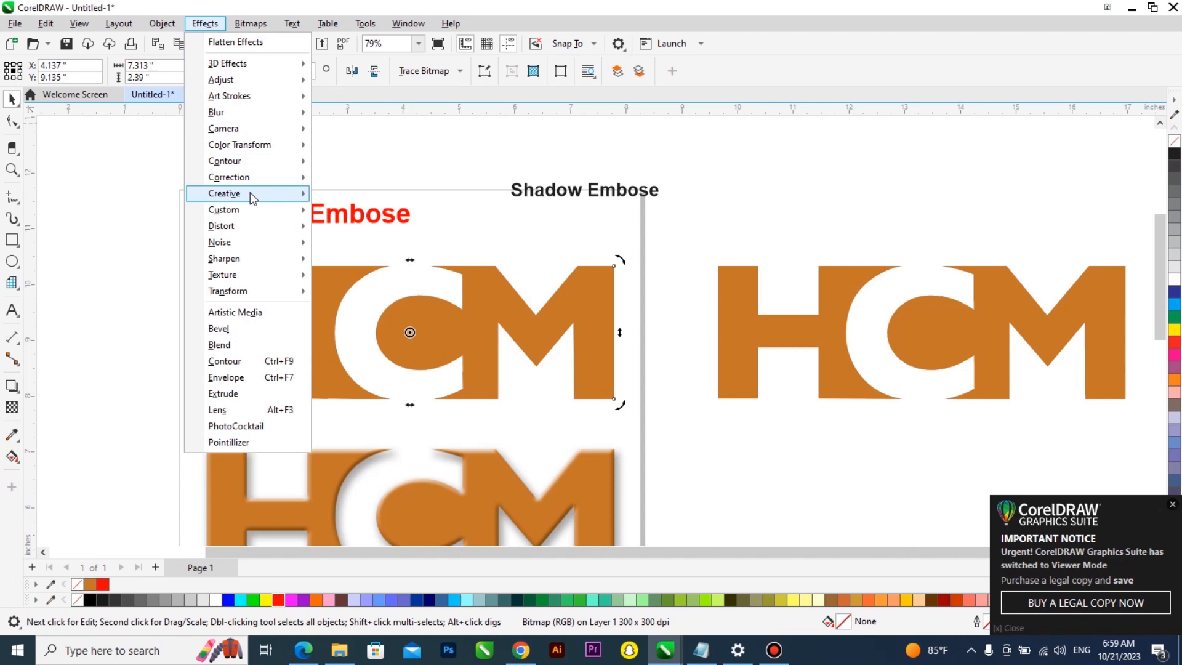
mouse_move(259, 210)
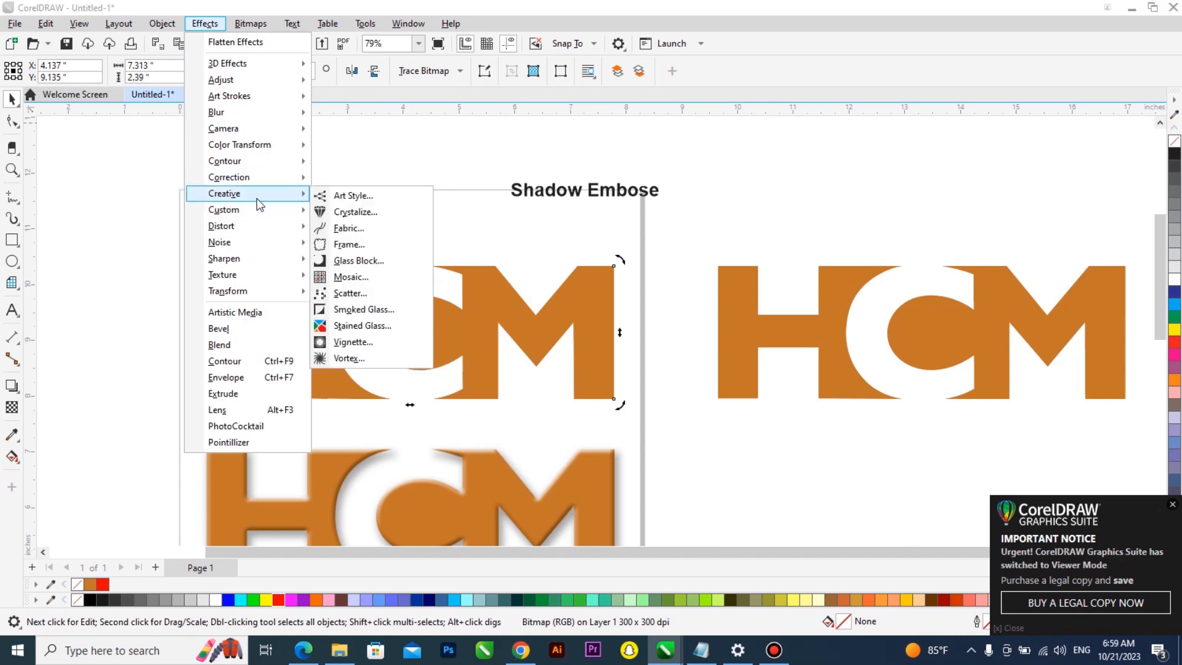
mouse_move(262, 178)
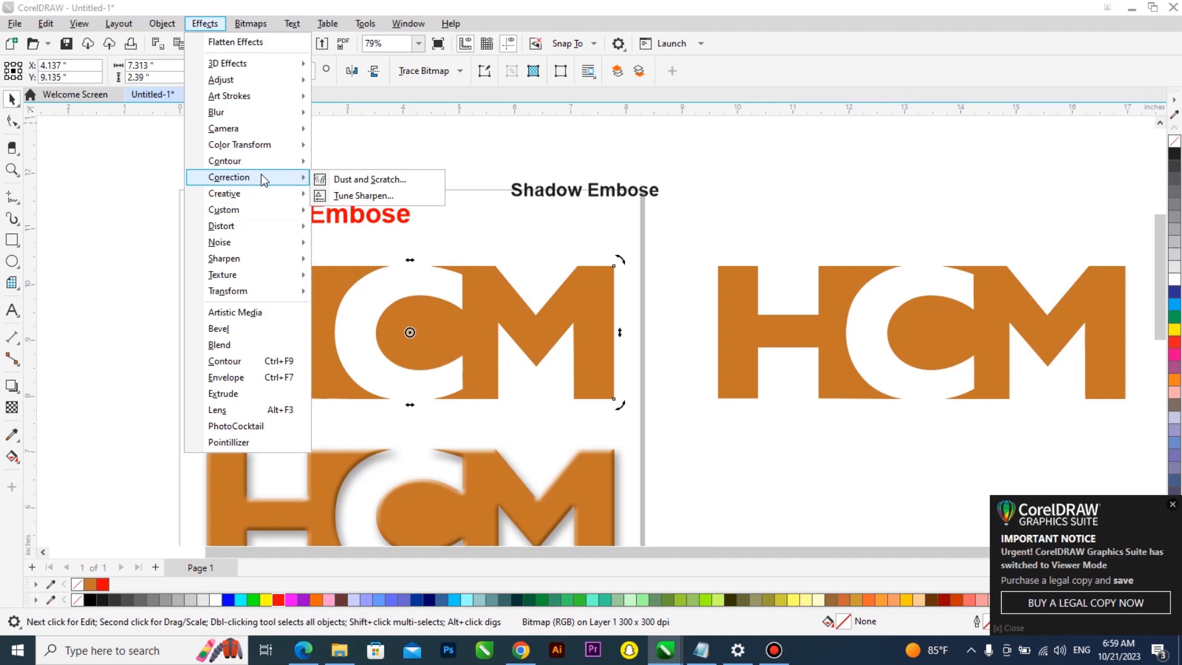
left_click(721, 320)
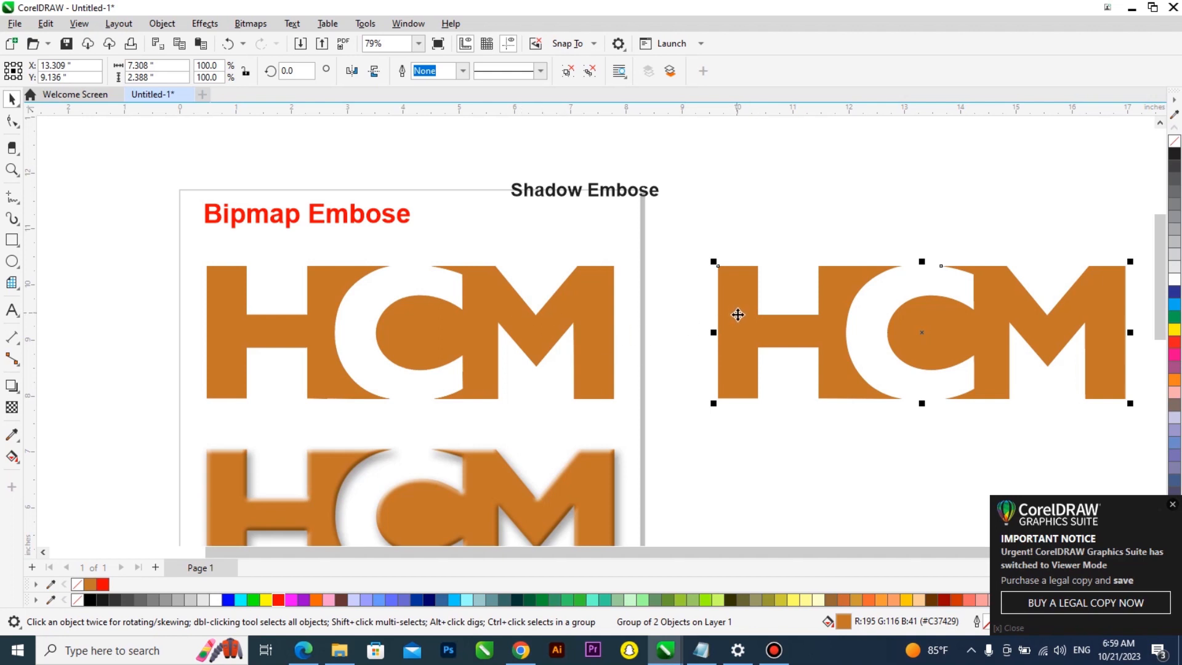
left_click(481, 326)
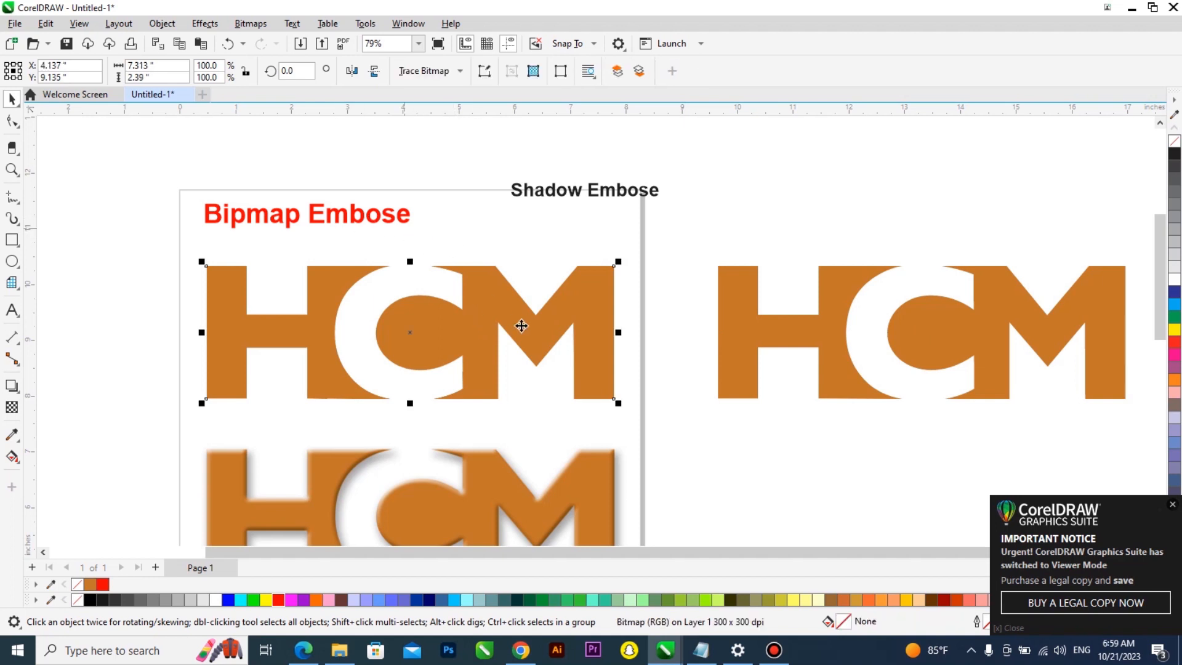
Duplicate the right-hand logo copy below itself and fill the upper copy cyan
left_click_drag(753, 350, 742, 471)
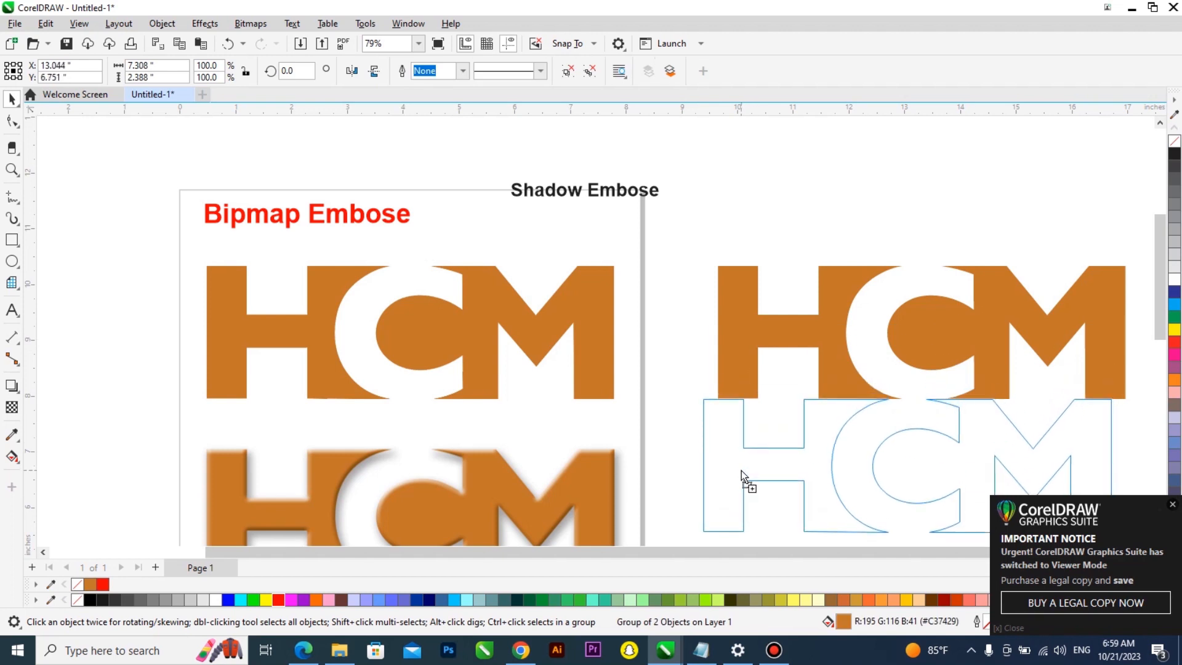
right_click(742, 470)
left_click_drag(755, 331, 724, 275)
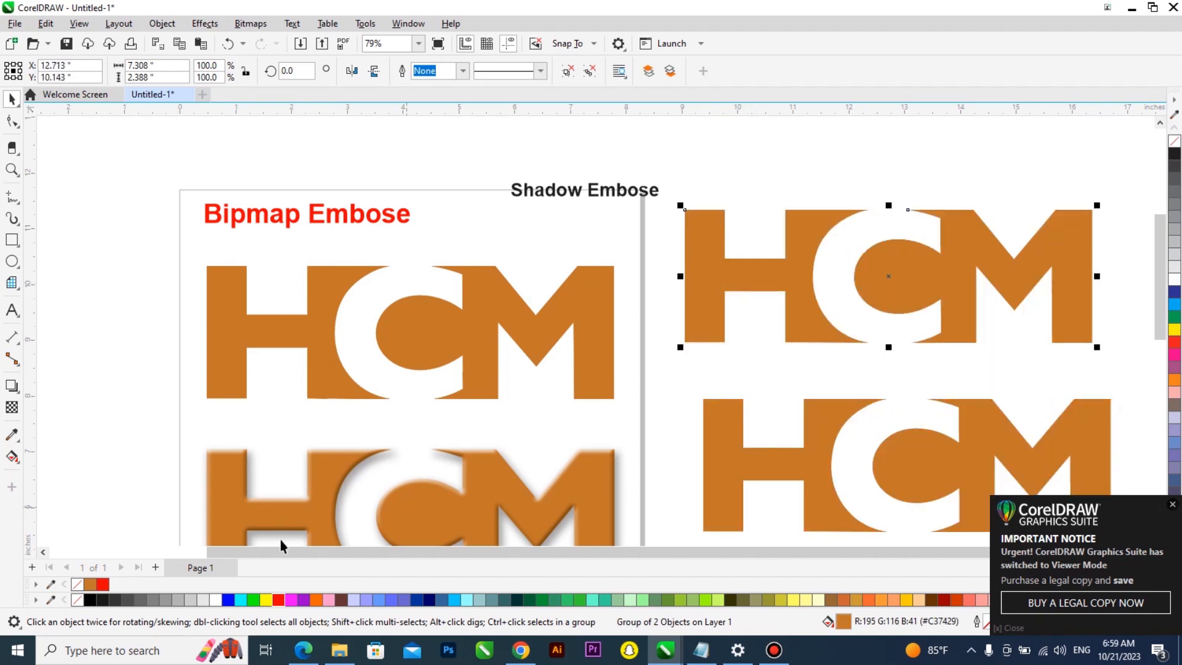
left_click(1175, 308)
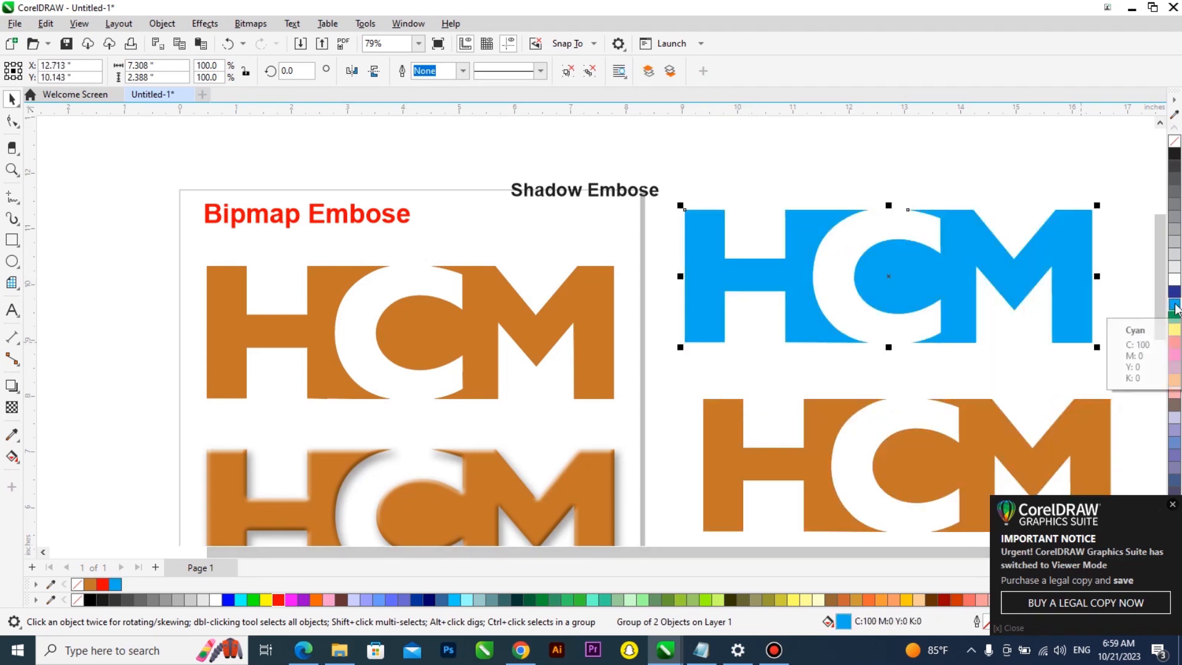
left_click(477, 320)
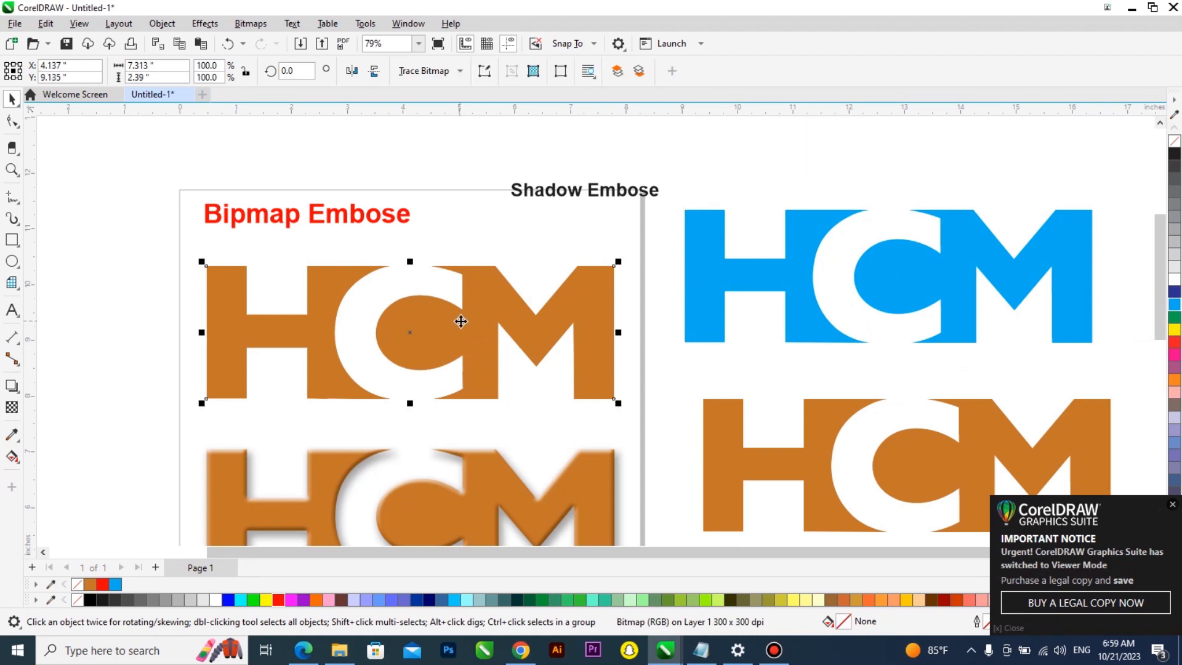
double_click(1175, 308)
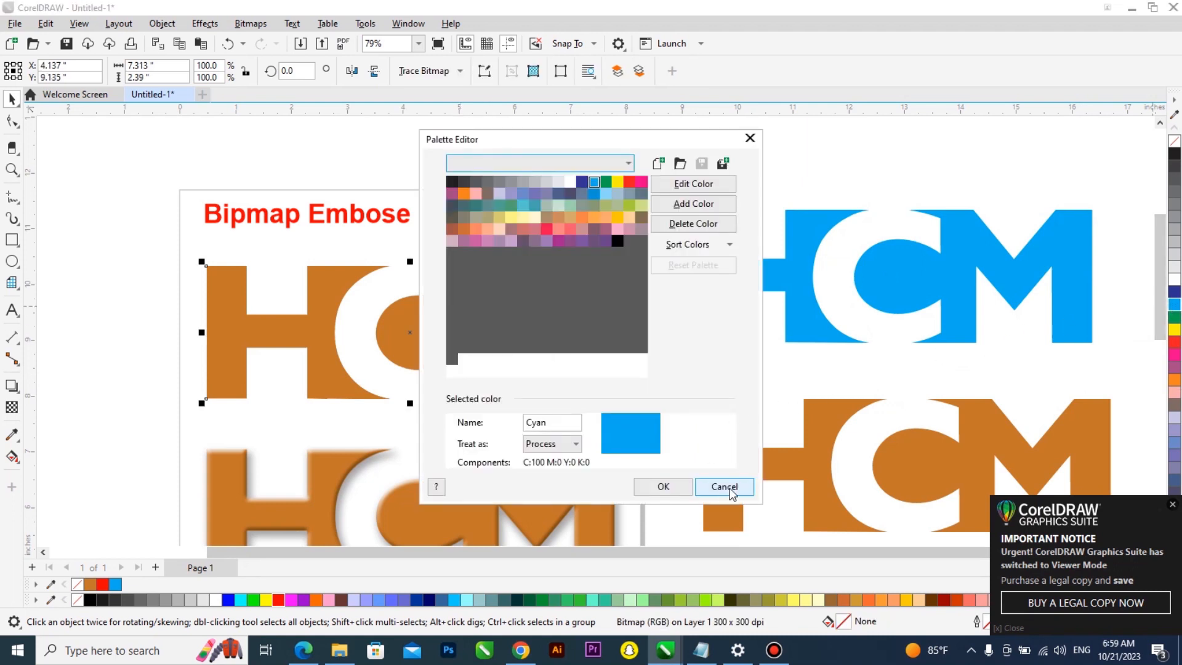
left_click(724, 487)
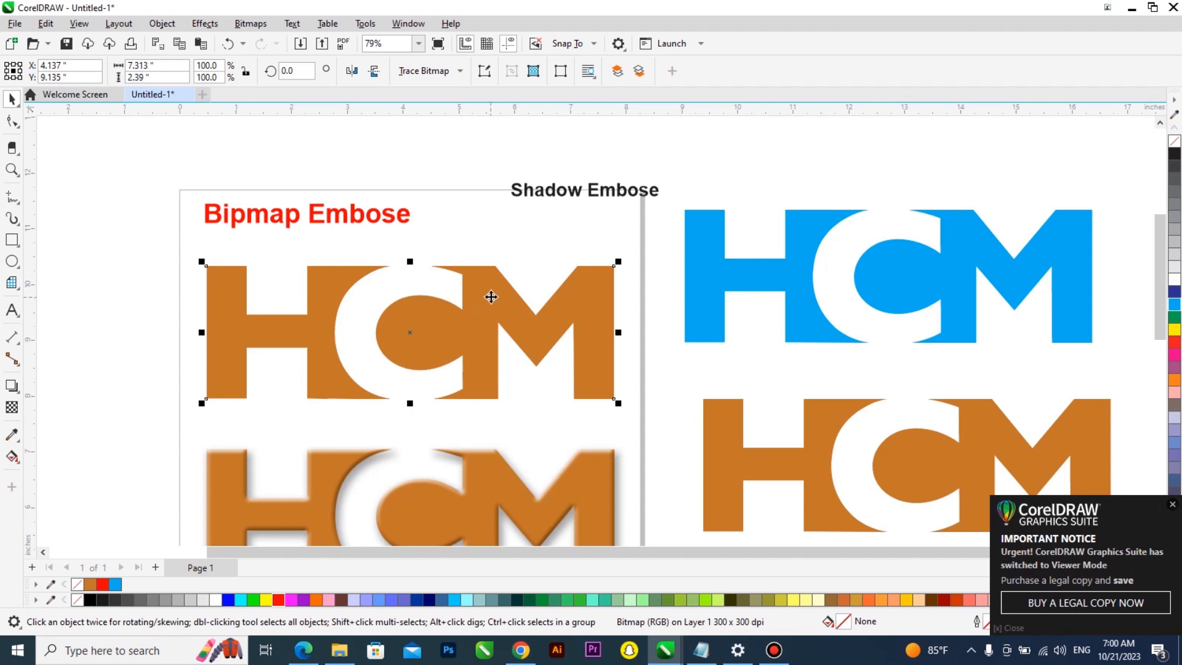
Open the Plastic texture effect for the upper logo bitmap
left_click(207, 24)
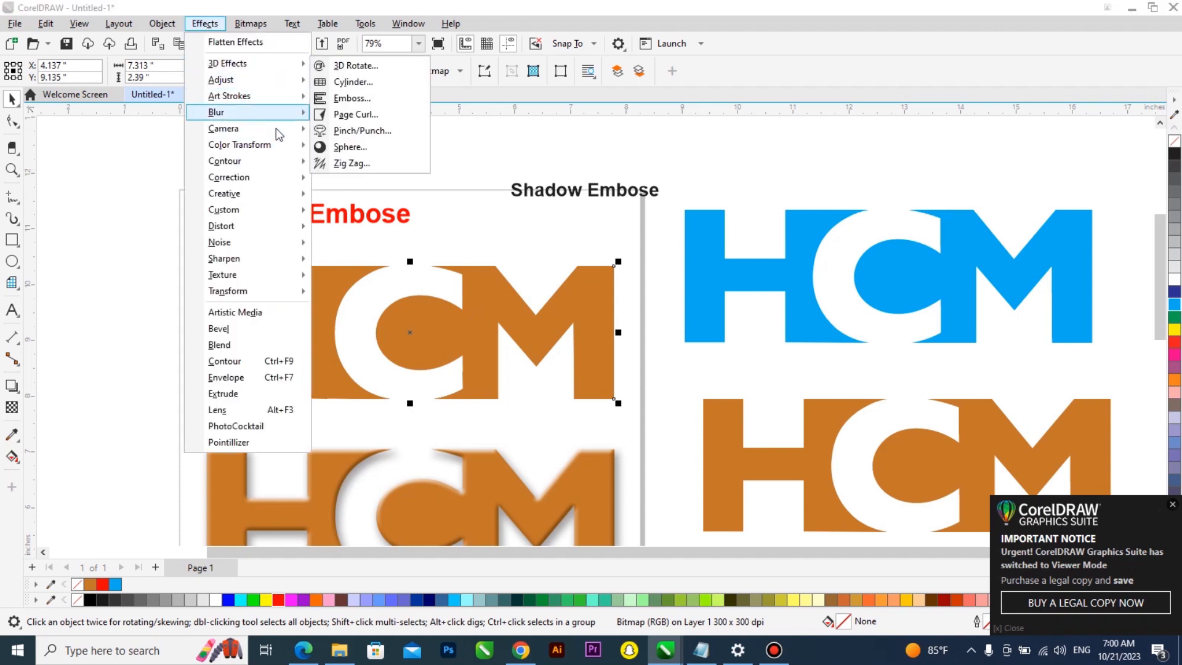
mouse_move(279, 283)
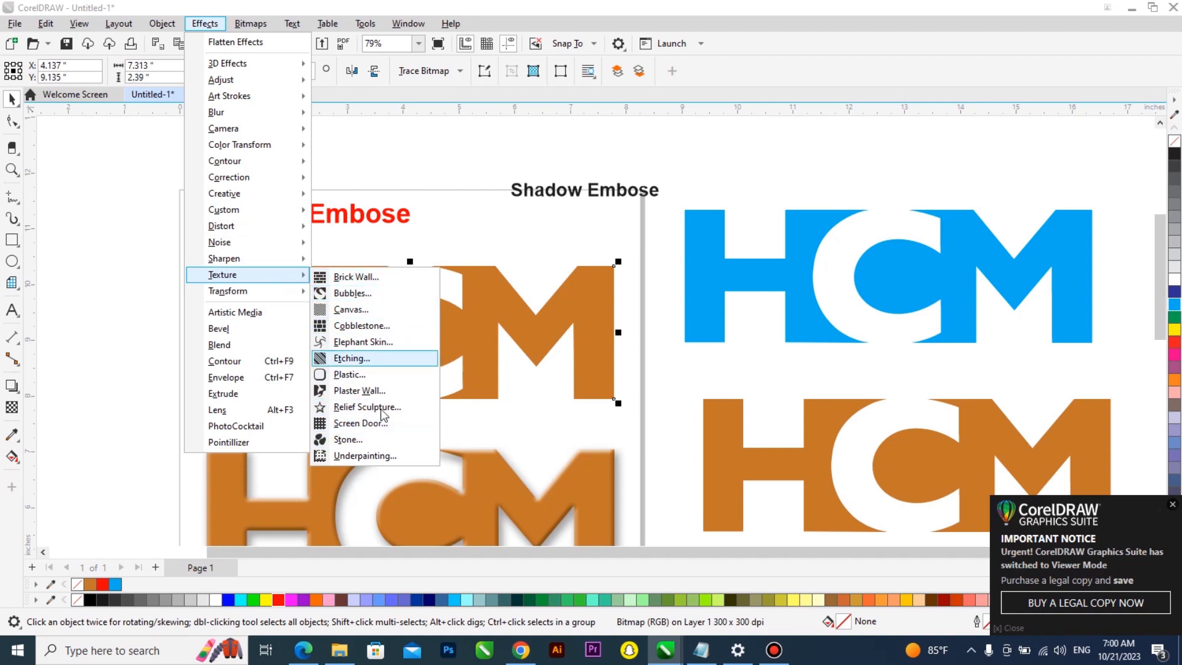
mouse_move(266, 134)
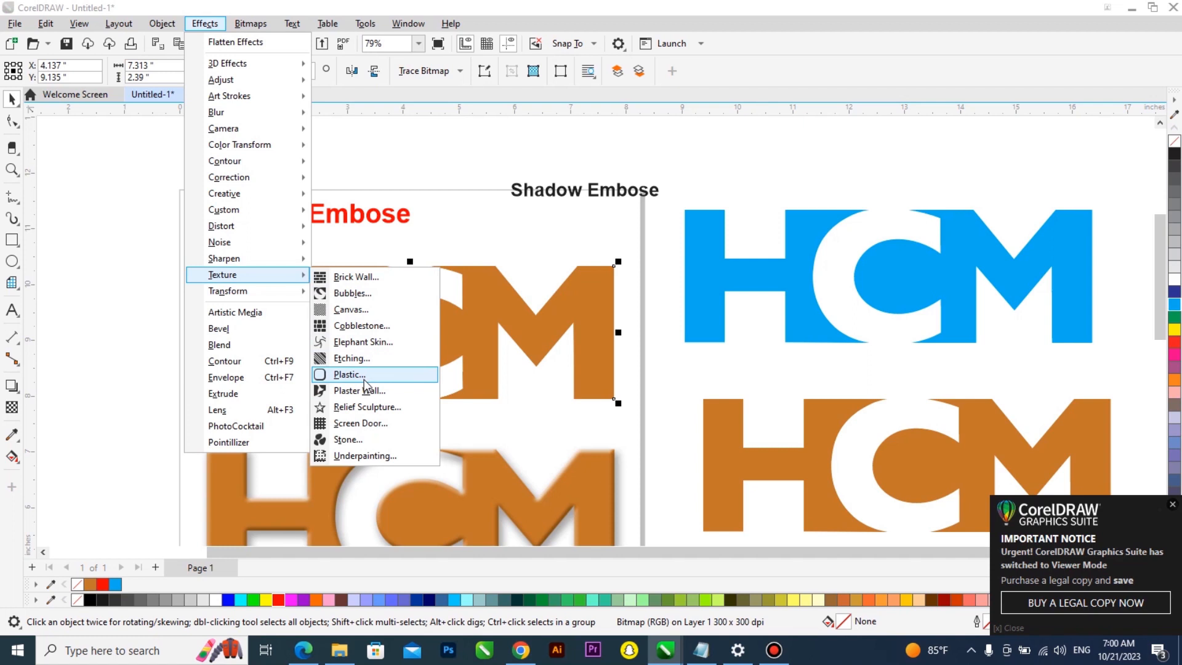
left_click(350, 374)
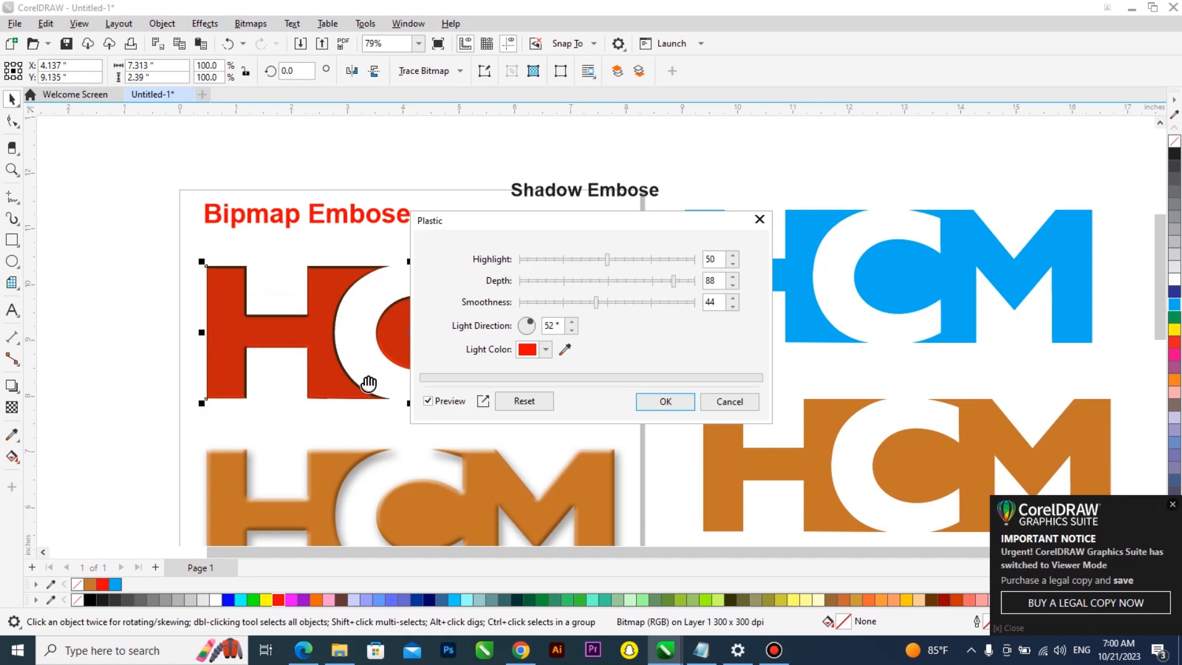
Try sampling the lower logo's orange as the Plastic light color with a 0° light direction
left_click_drag(627, 223, 803, 214)
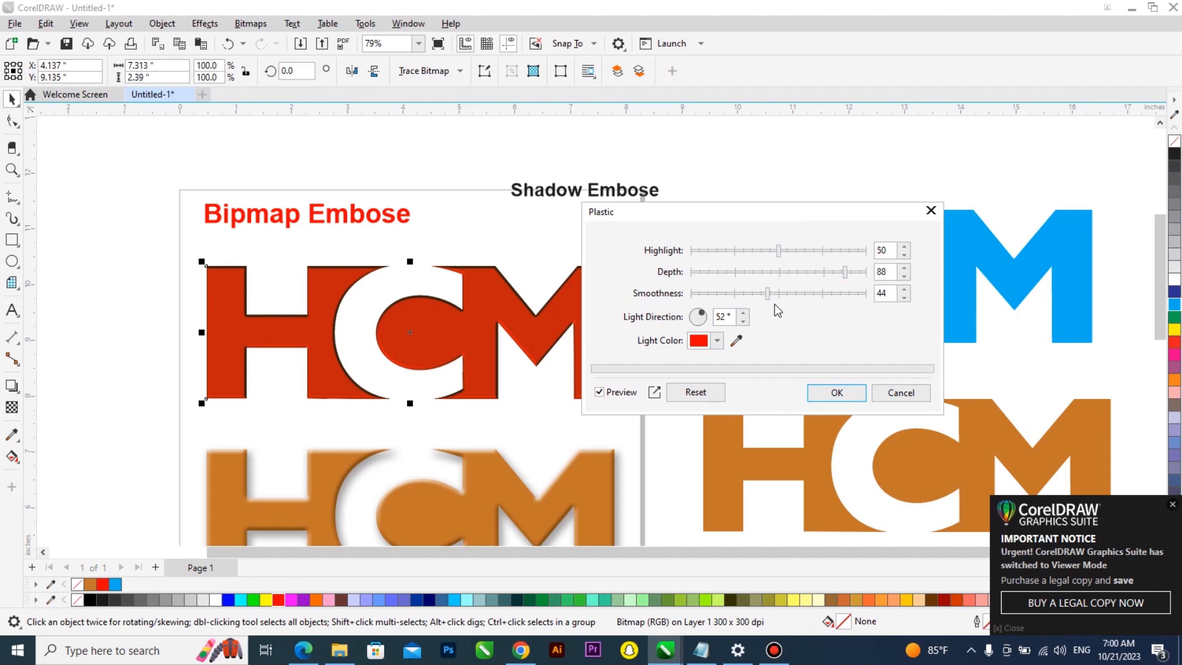
left_click(718, 341)
left_click_drag(780, 451, 749, 420)
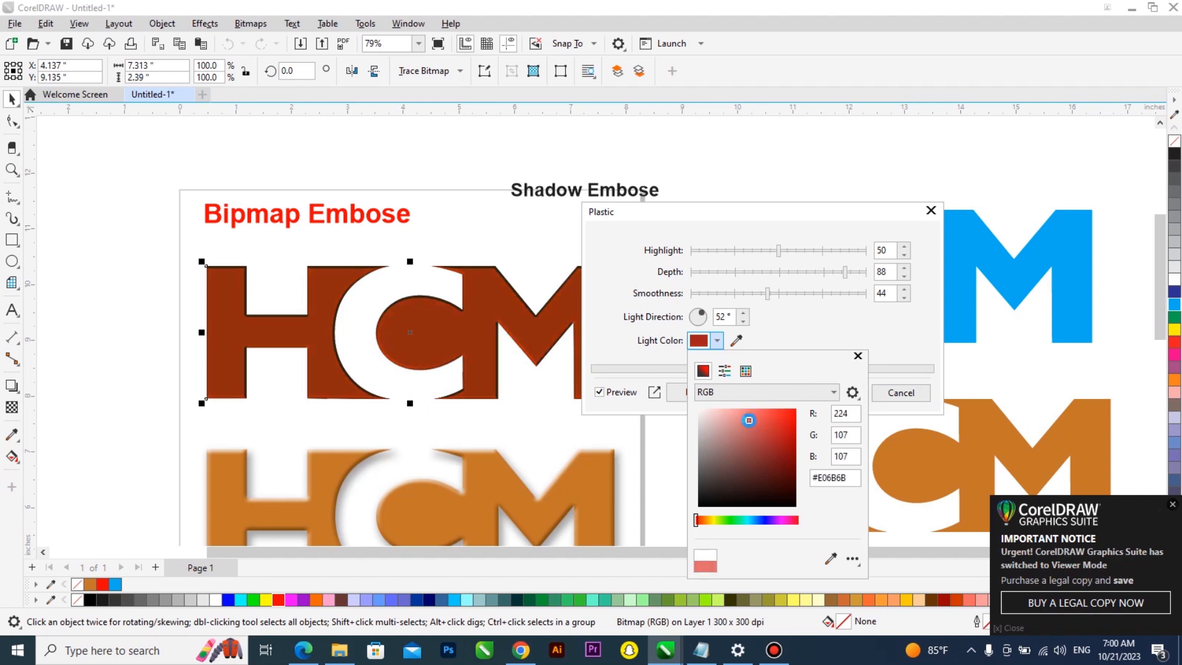
left_click(737, 341)
left_click(737, 341)
left_click(576, 496)
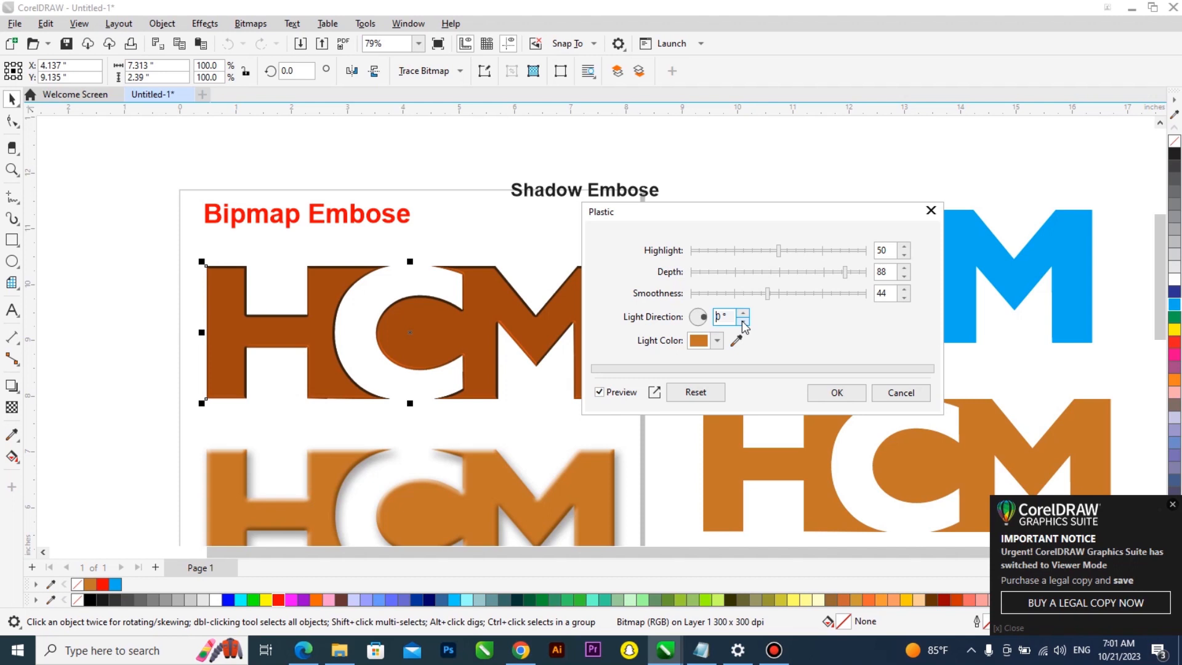
Try a Plastic depth of 10 and smoothness of 90 while previewing the logo
left_click(767, 271)
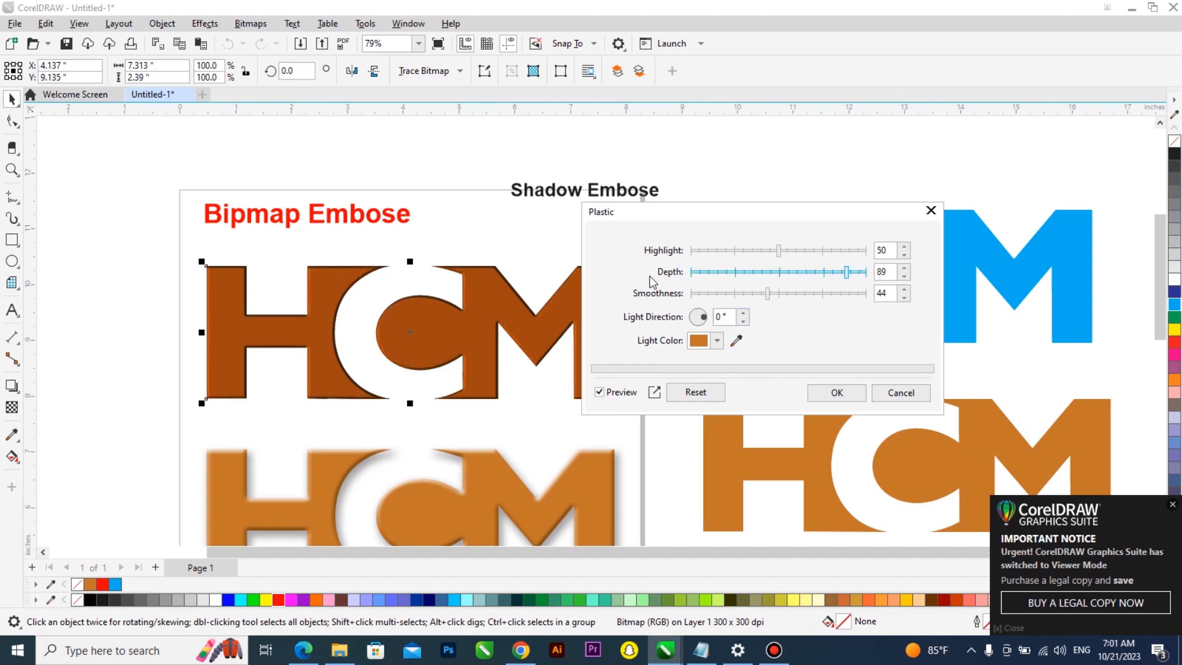
left_click(708, 273)
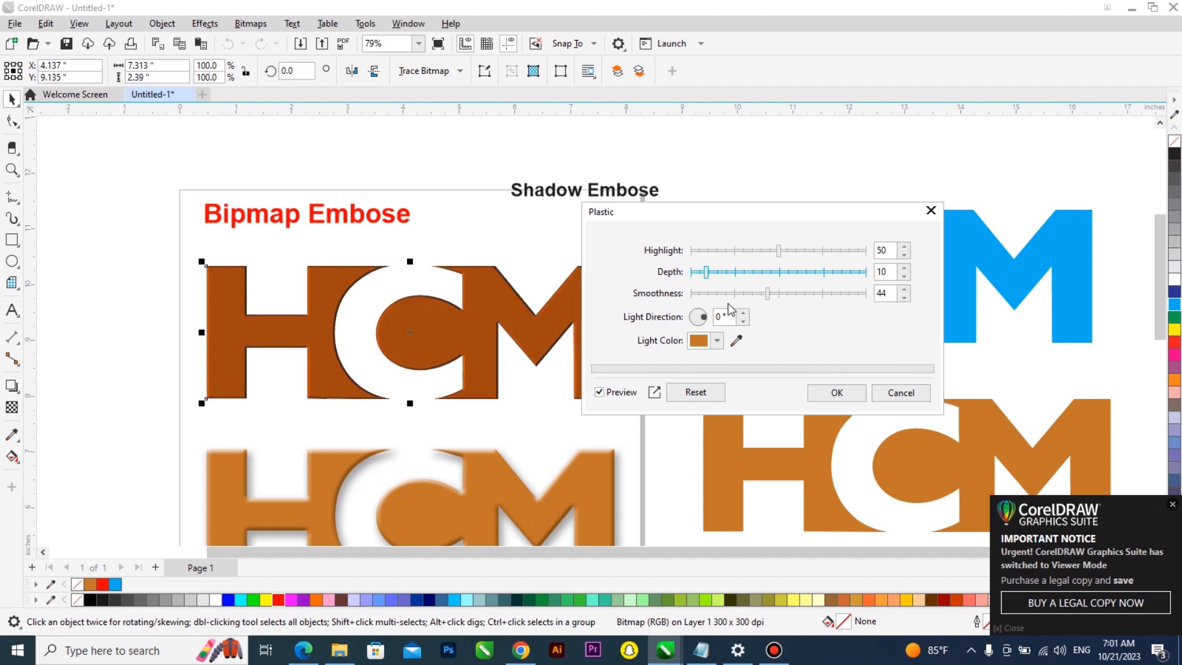
left_click(848, 293)
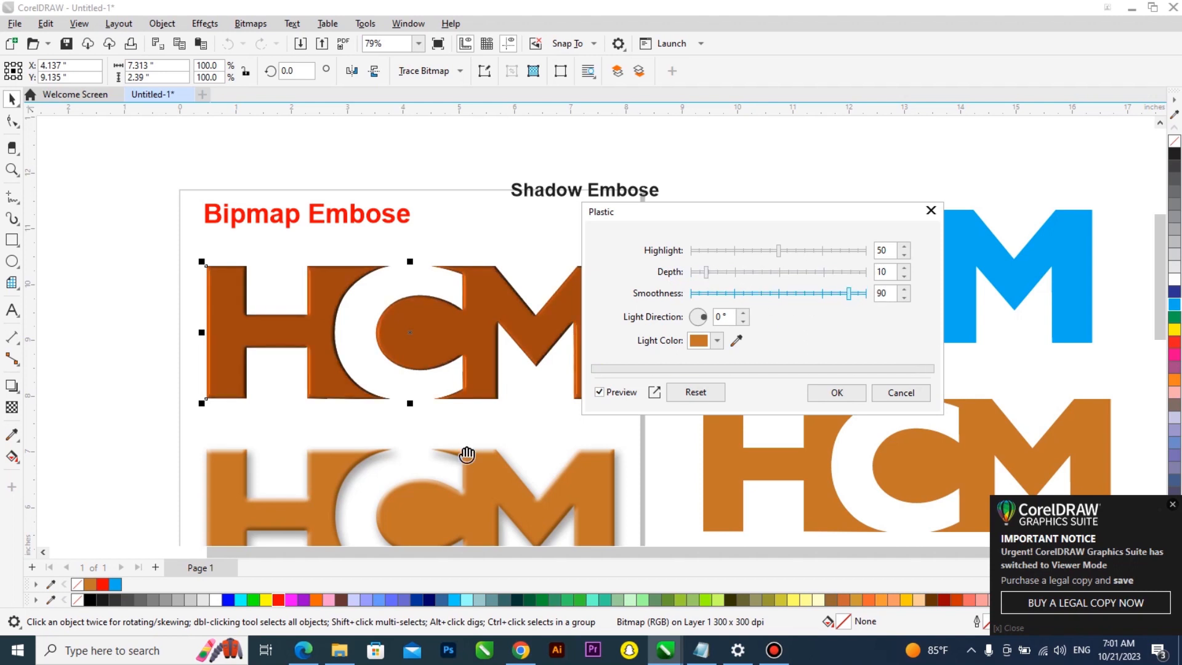
scroll(471, 472, "up", 2)
scroll(470, 468, "down", 6)
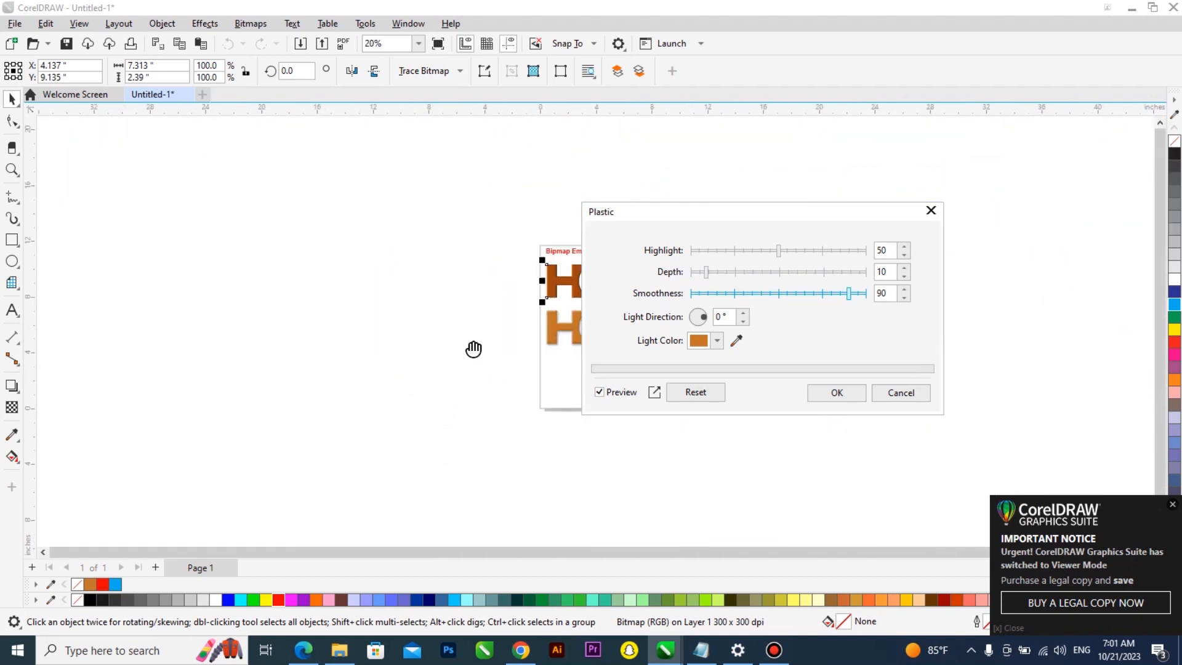
scroll(514, 320, "up", 3)
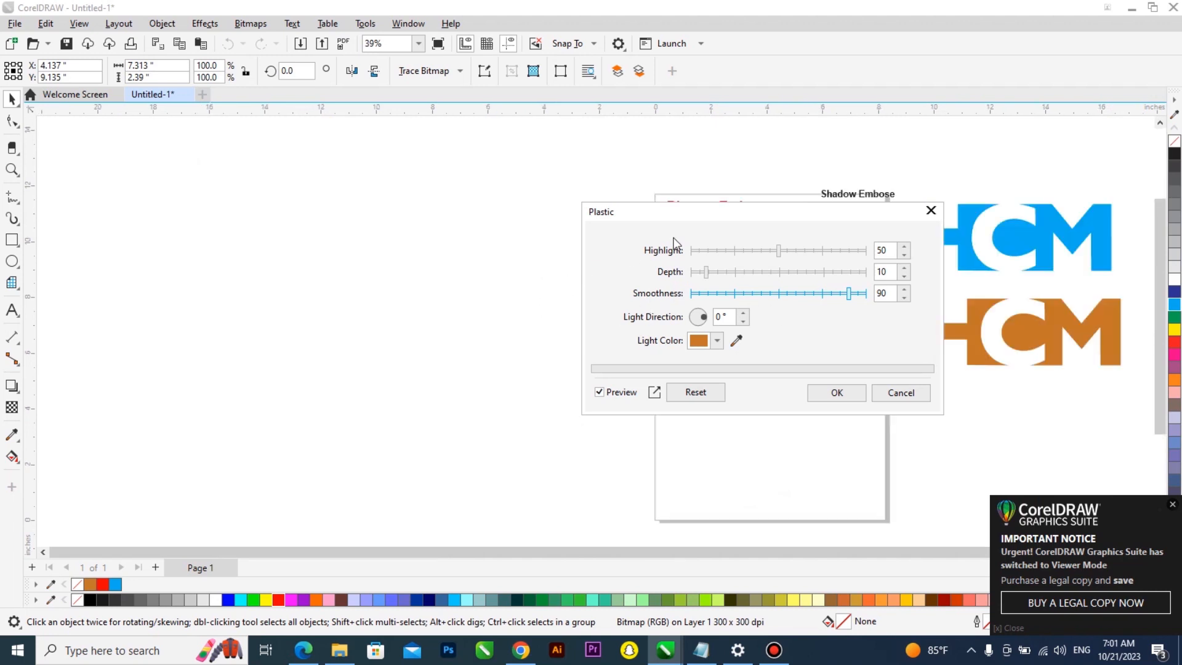
left_click_drag(680, 214, 472, 202)
scroll(809, 303, "up", 3)
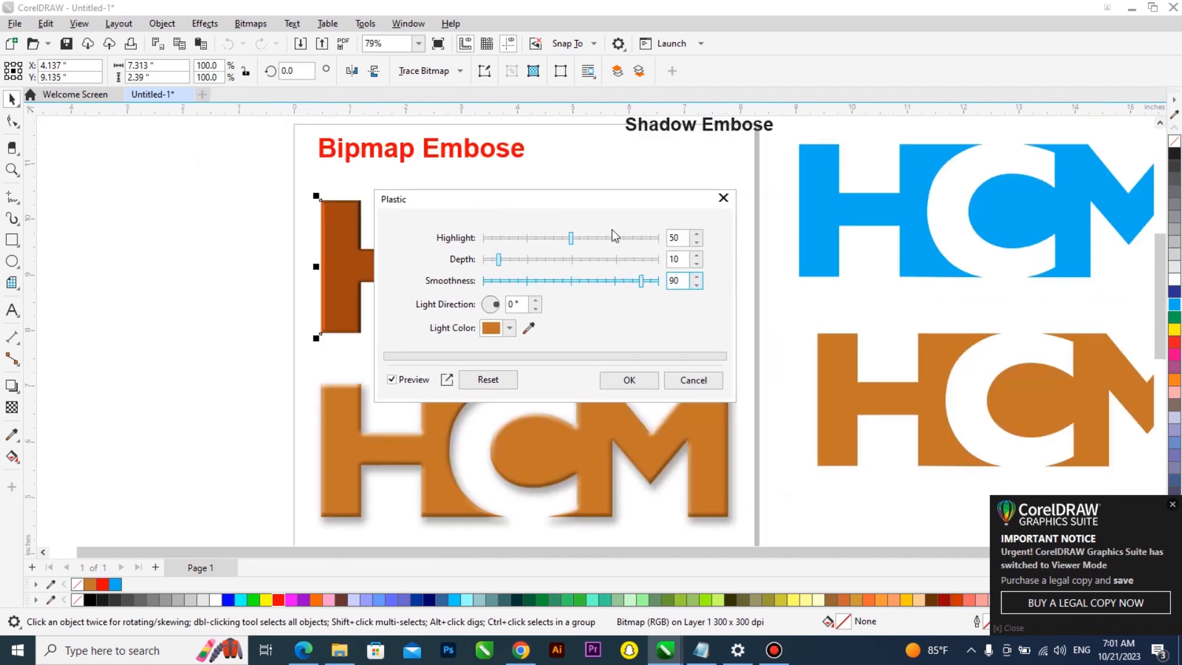
left_click_drag(597, 200, 926, 208)
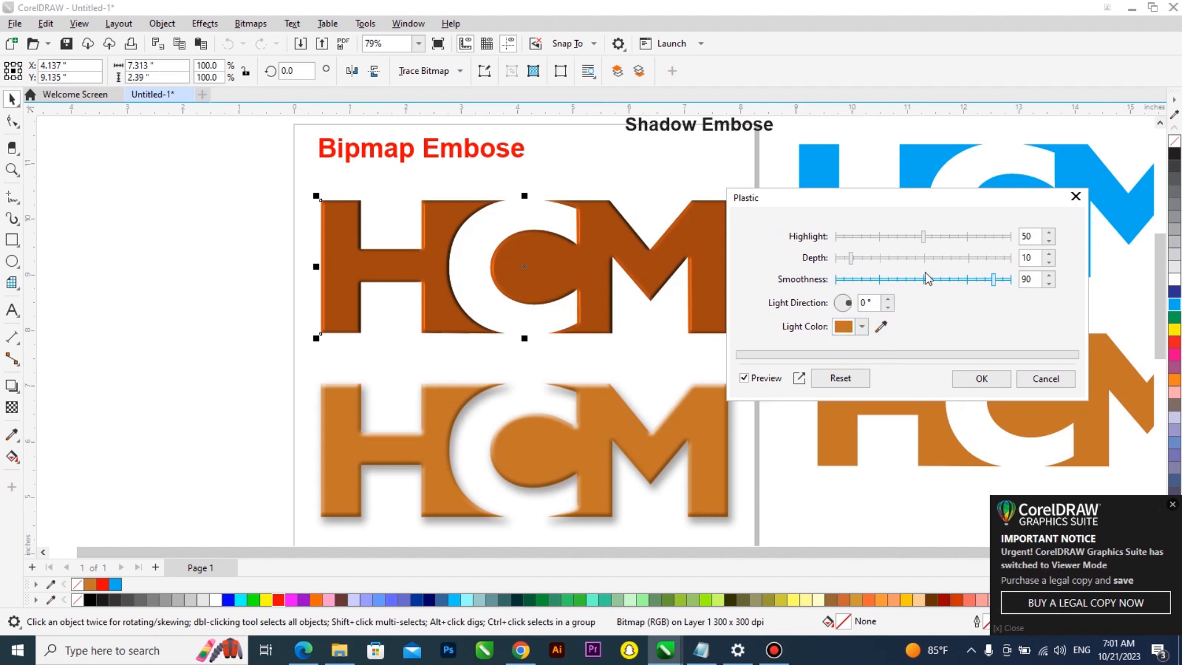
Try Plastic highlight 92, smoothness 86 and depth 63
left_click_drag(876, 239, 1007, 241)
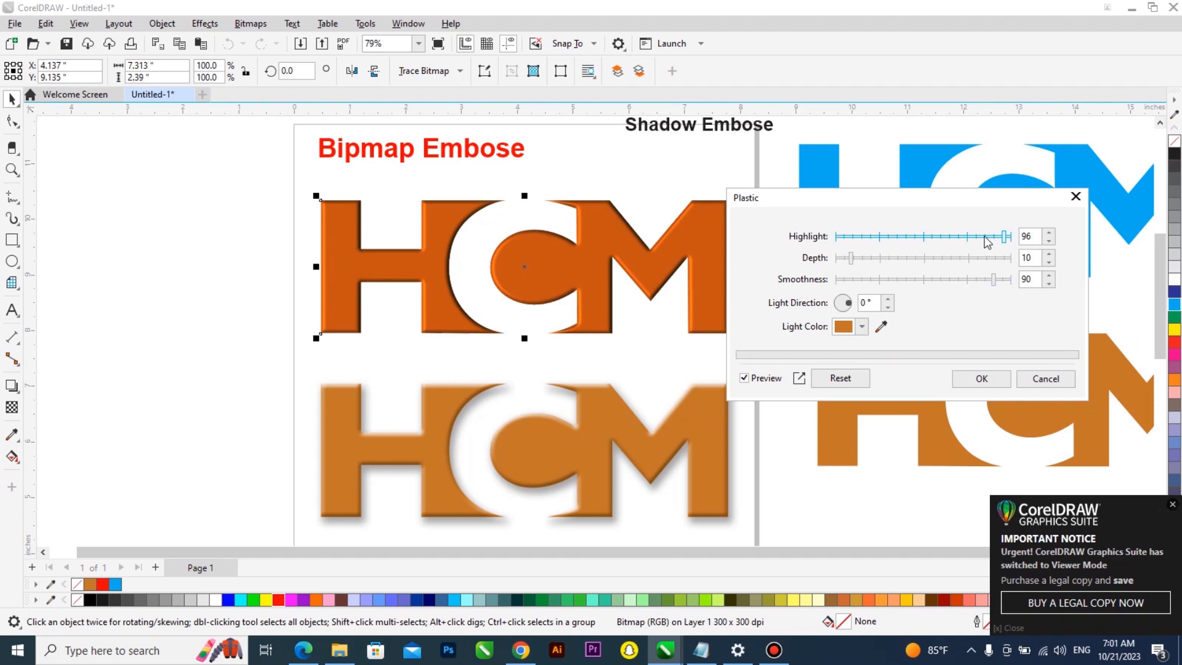
left_click(976, 240)
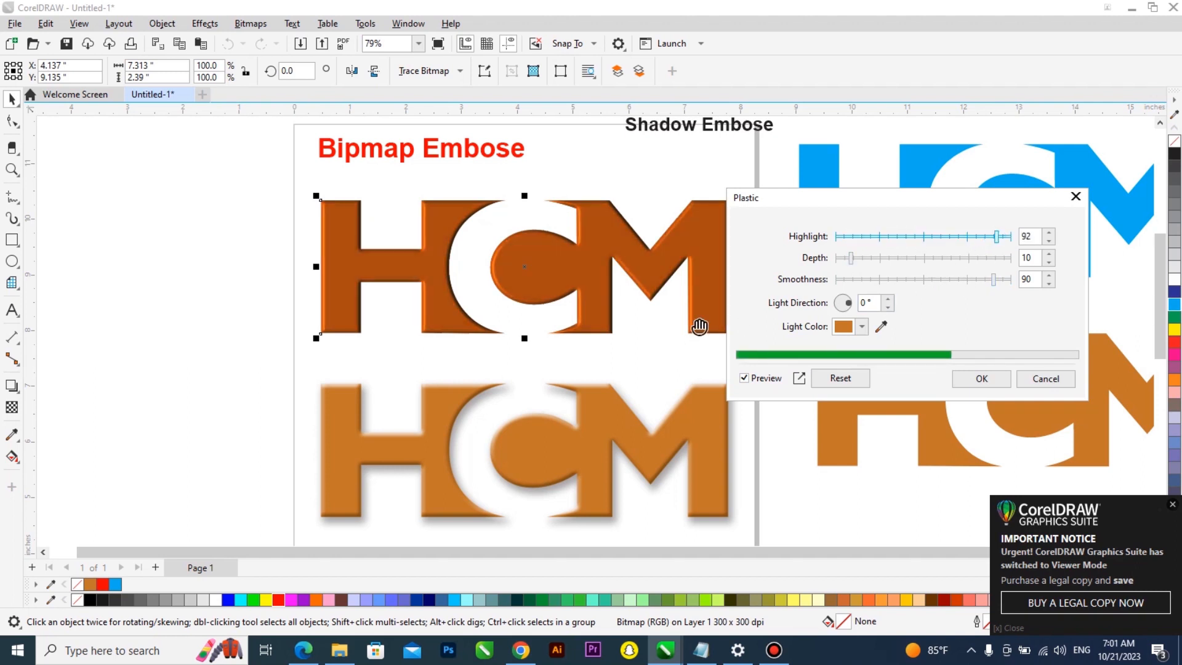
left_click(915, 280)
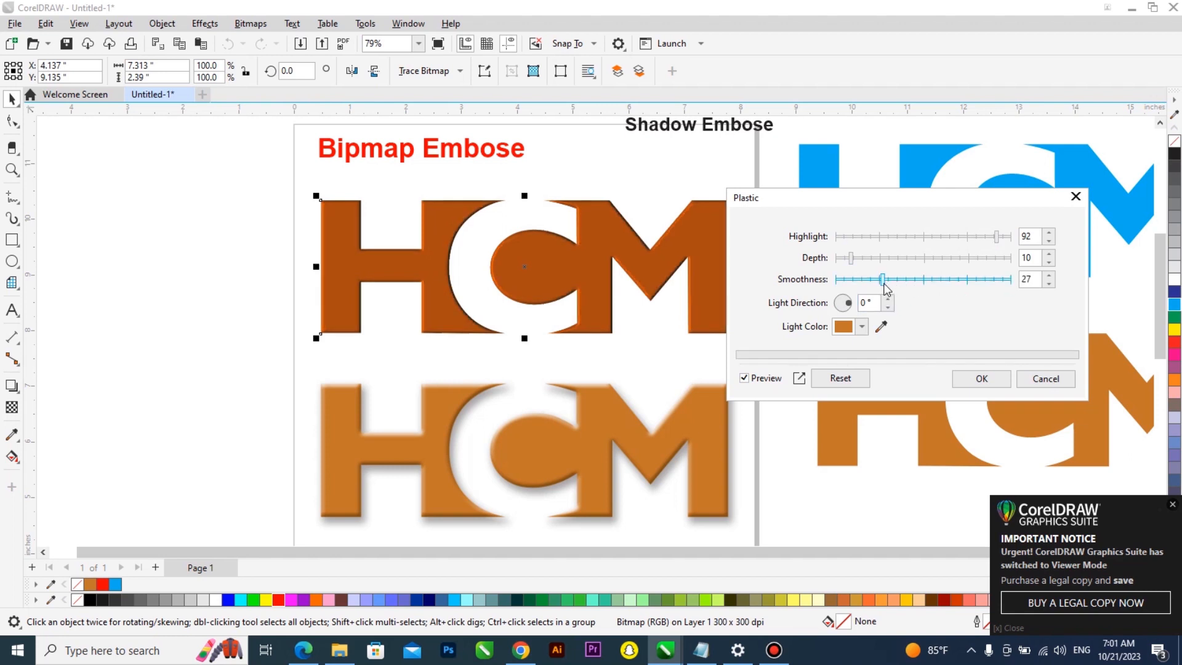
left_click(985, 281)
left_click(981, 261)
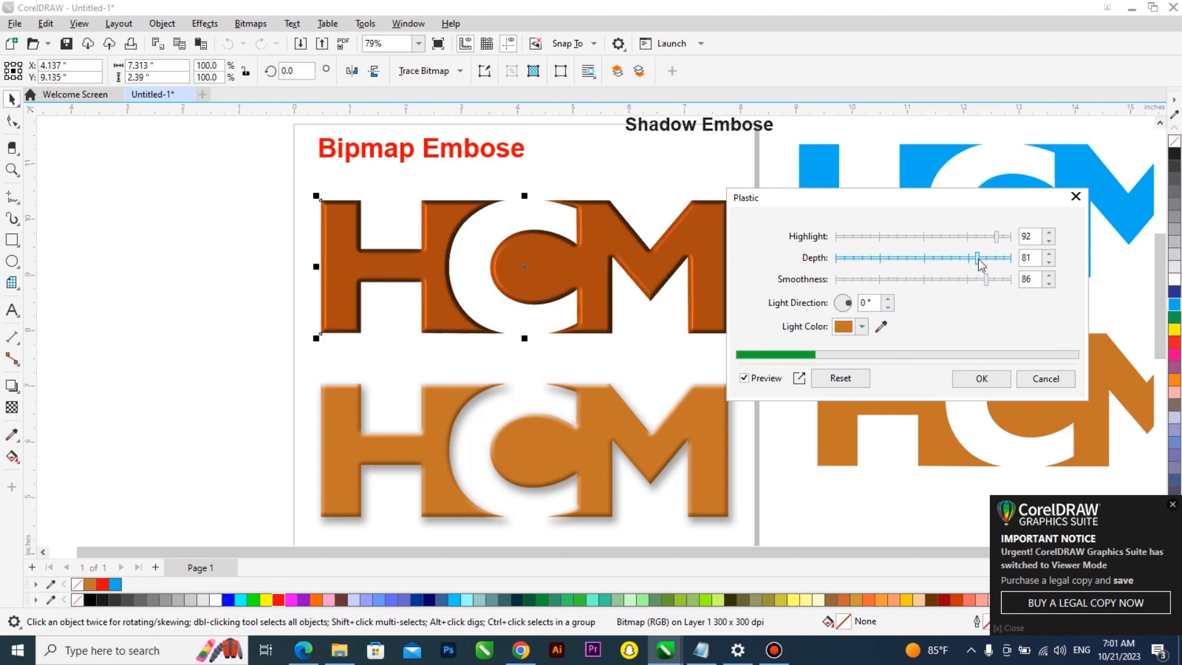
left_click(1003, 261)
left_click_drag(1006, 261, 976, 261)
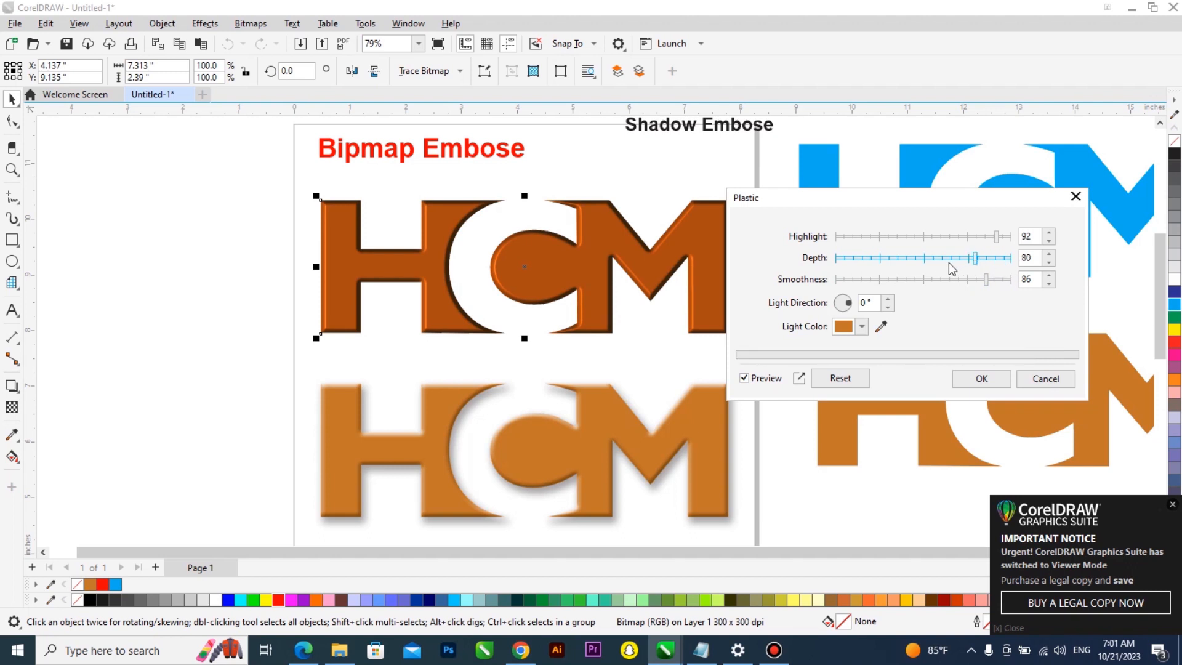
left_click(947, 261)
Set the Plastic light color to a pale tan, #E8CFA2
left_click(862, 326)
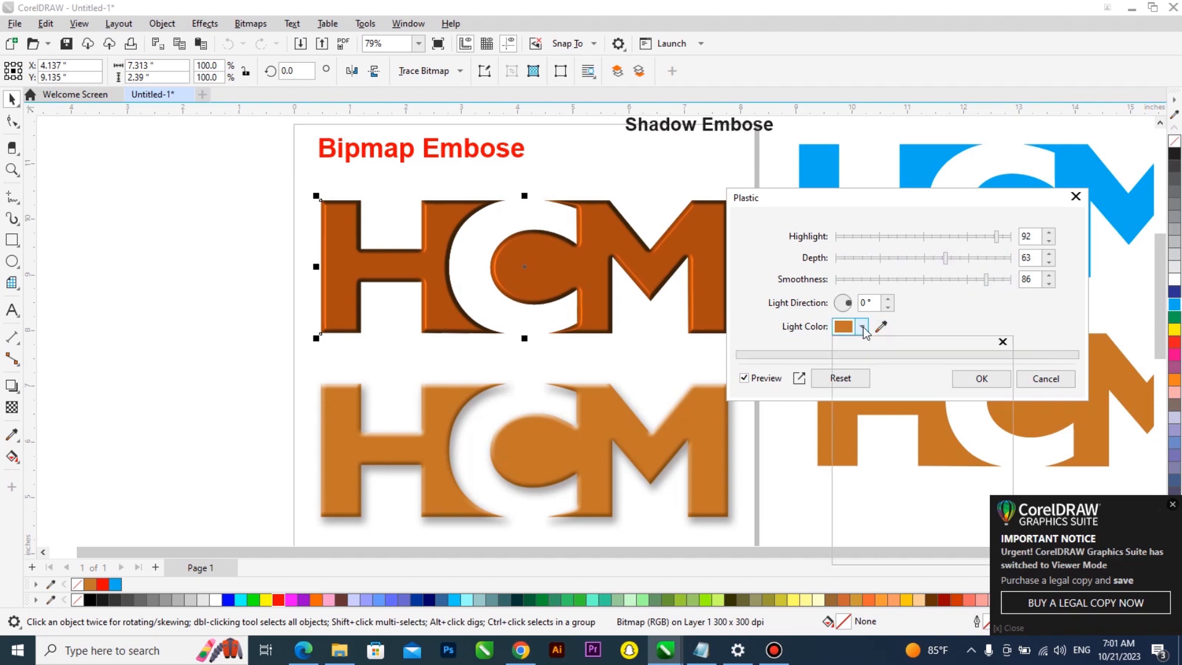
left_click(888, 412)
left_click(891, 404)
left_click(898, 406)
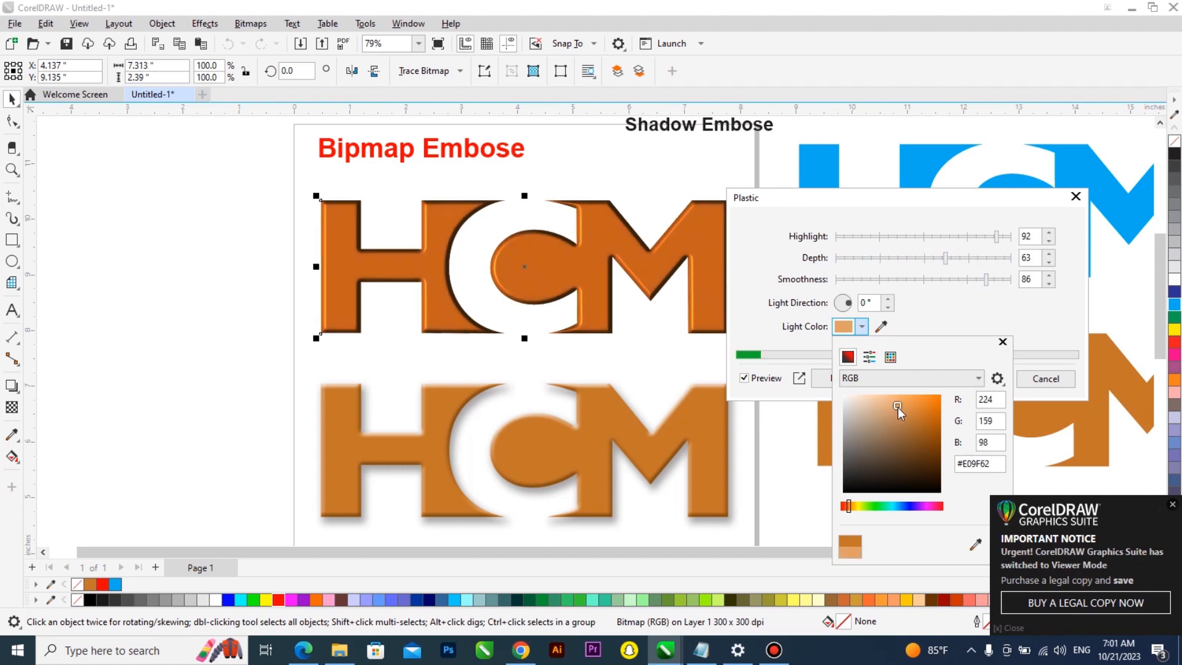
left_click(885, 411)
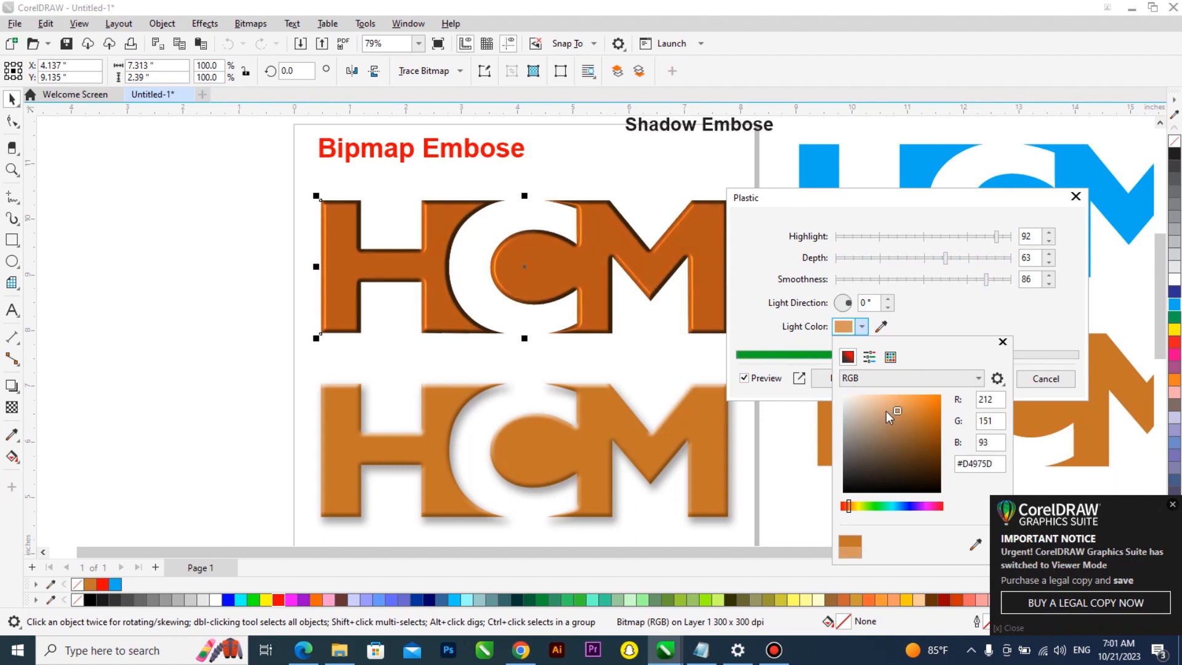
left_click(873, 404)
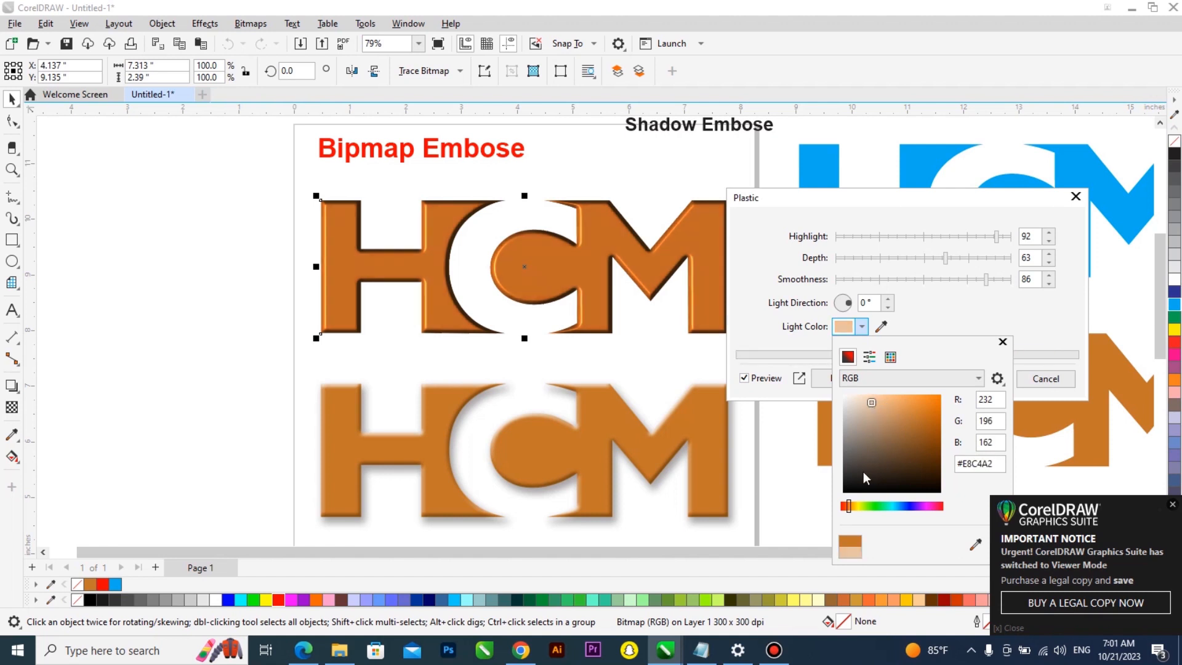
left_click(852, 505)
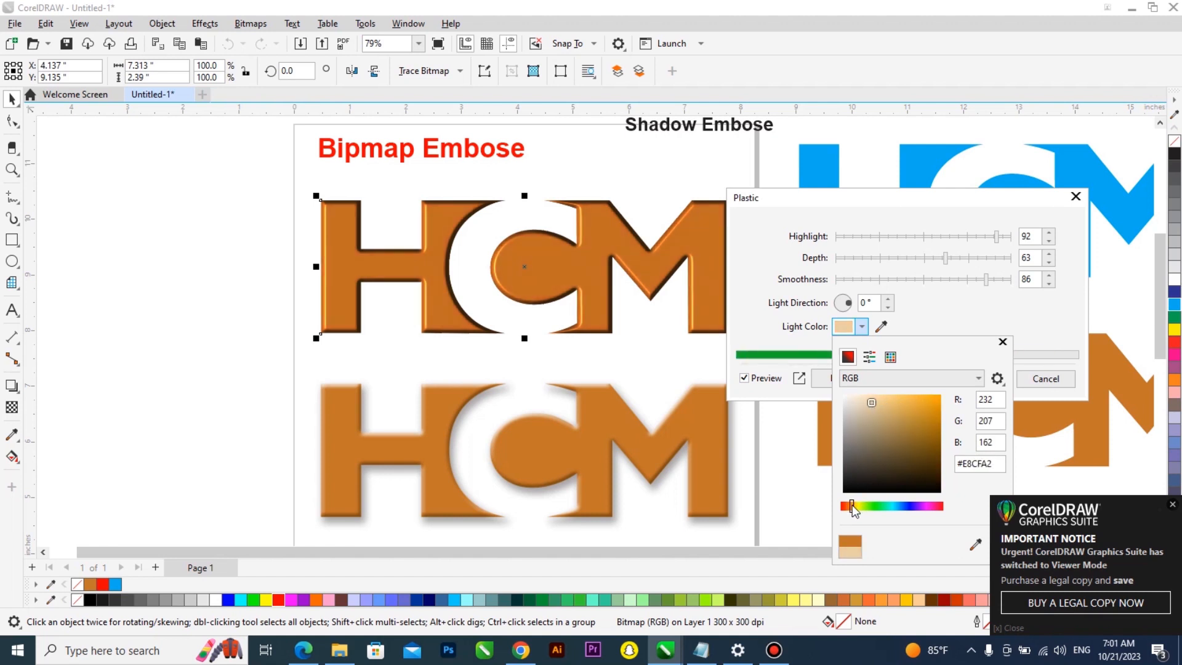
Set the Plastic depth to 53, smoothness to 72 and light direction to 311°
left_click(953, 258)
left_click(970, 257)
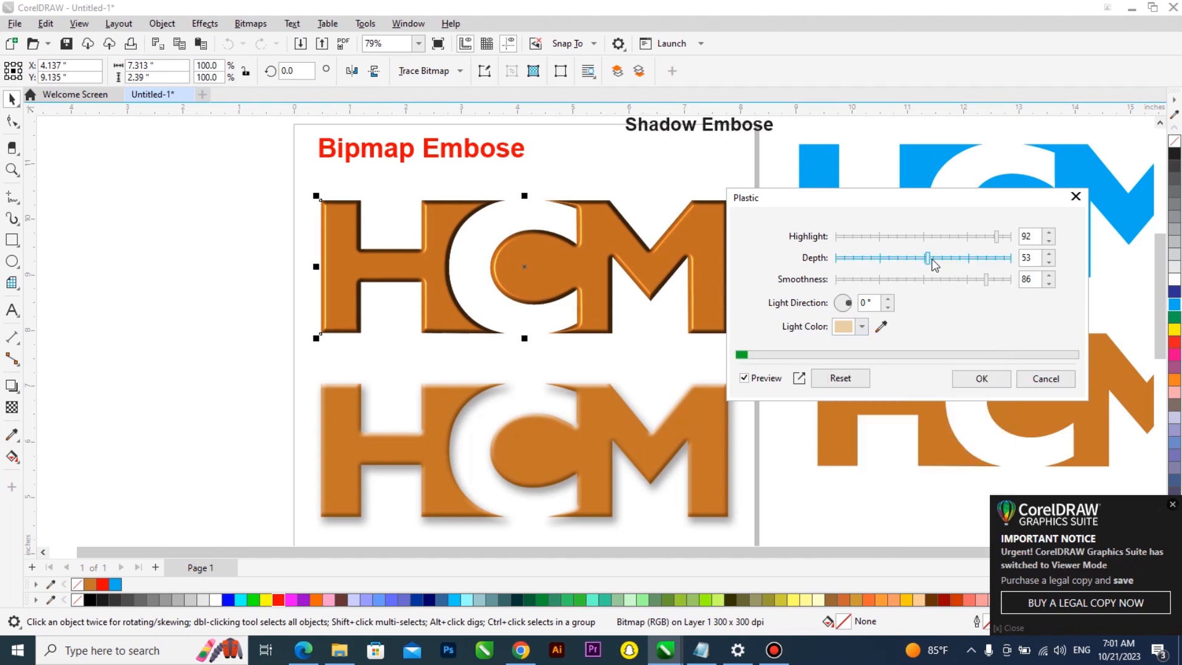
left_click(962, 280)
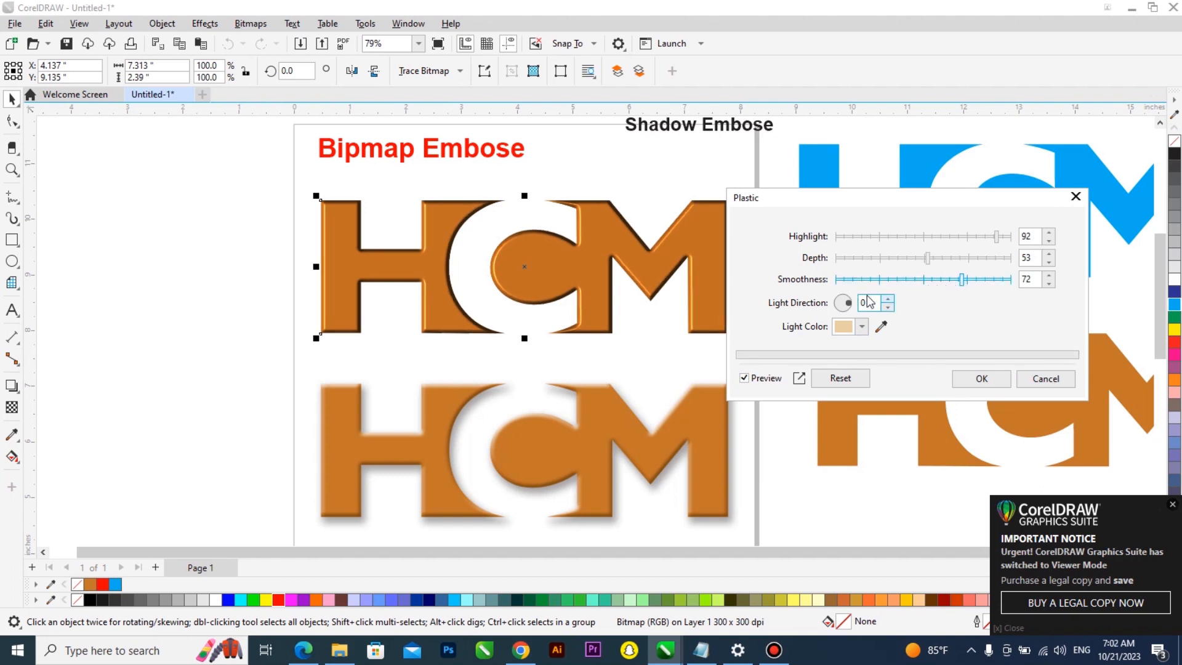
left_click(841, 295)
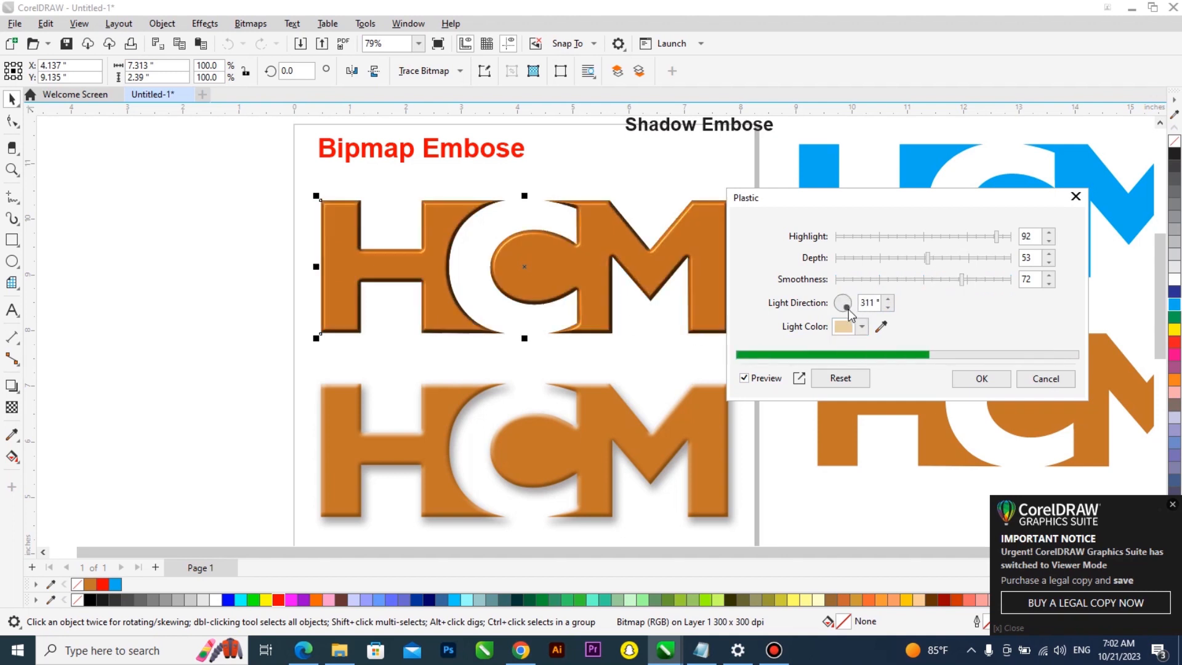
Set the Plastic highlight to 90 and smoothness to 87, then apply the effect
left_click(961, 239)
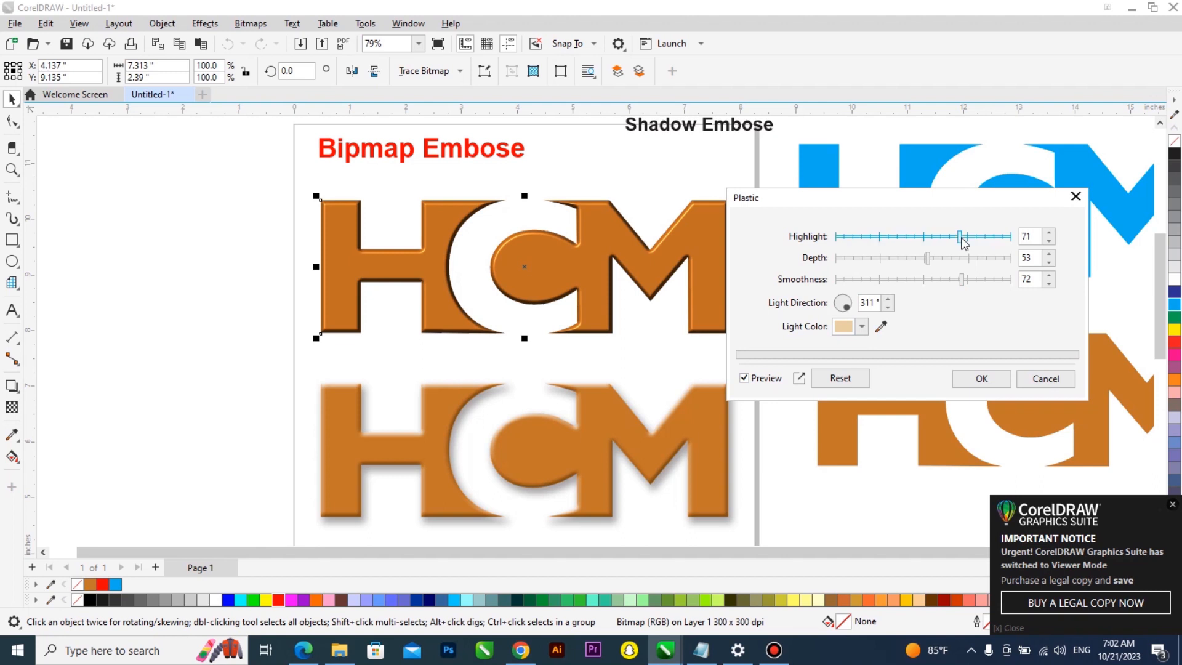
left_click_drag(960, 239, 911, 239)
left_click(980, 238)
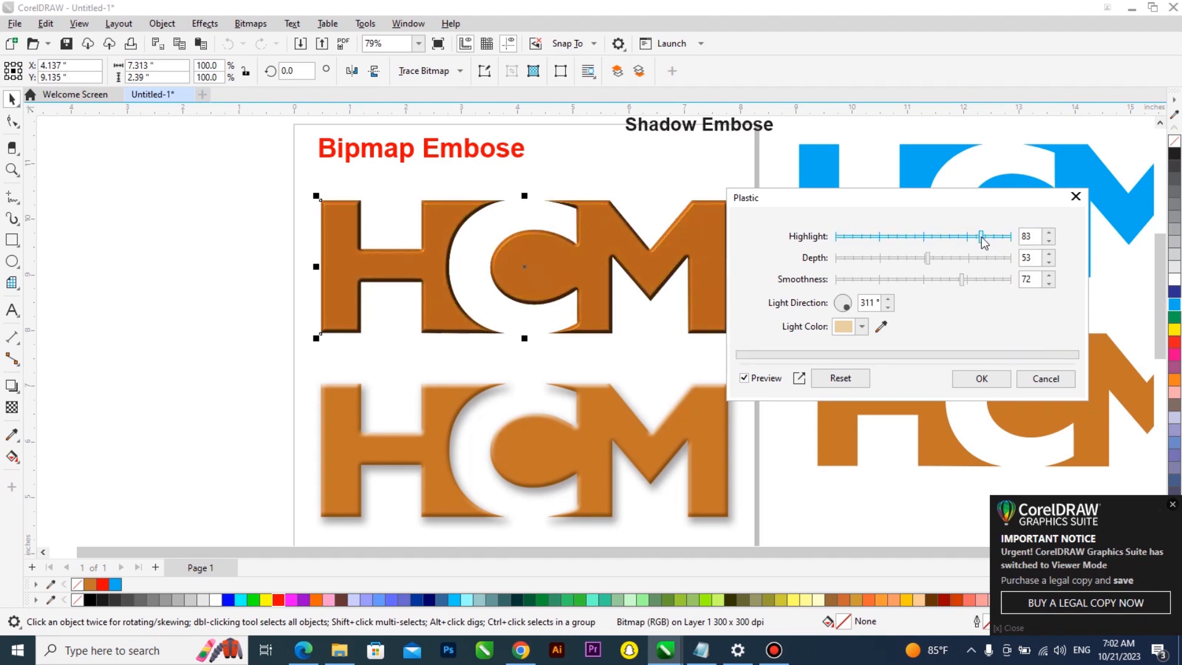
left_click(994, 236)
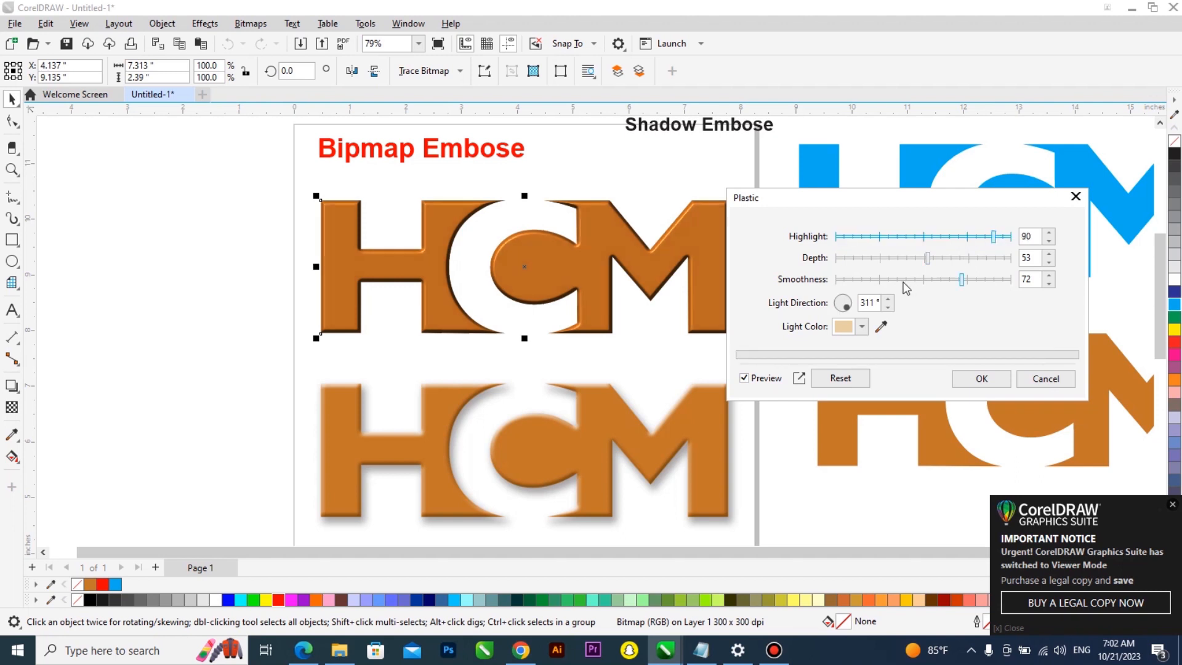
left_click_drag(904, 280, 937, 279)
left_click(989, 280)
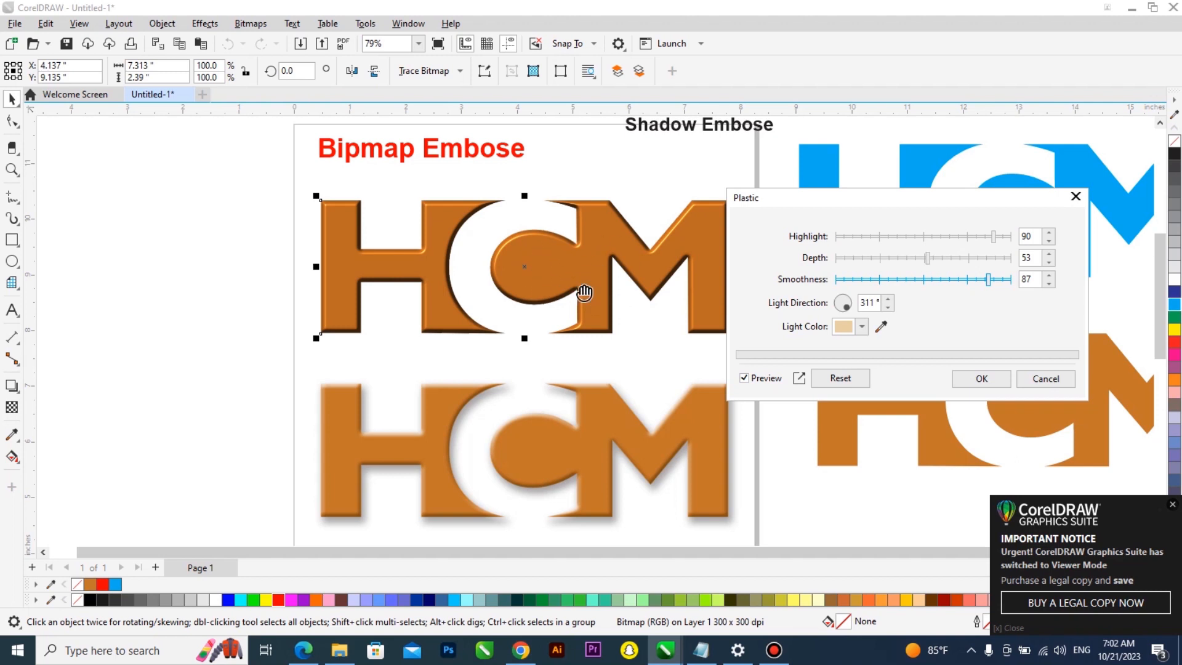
left_click(982, 379)
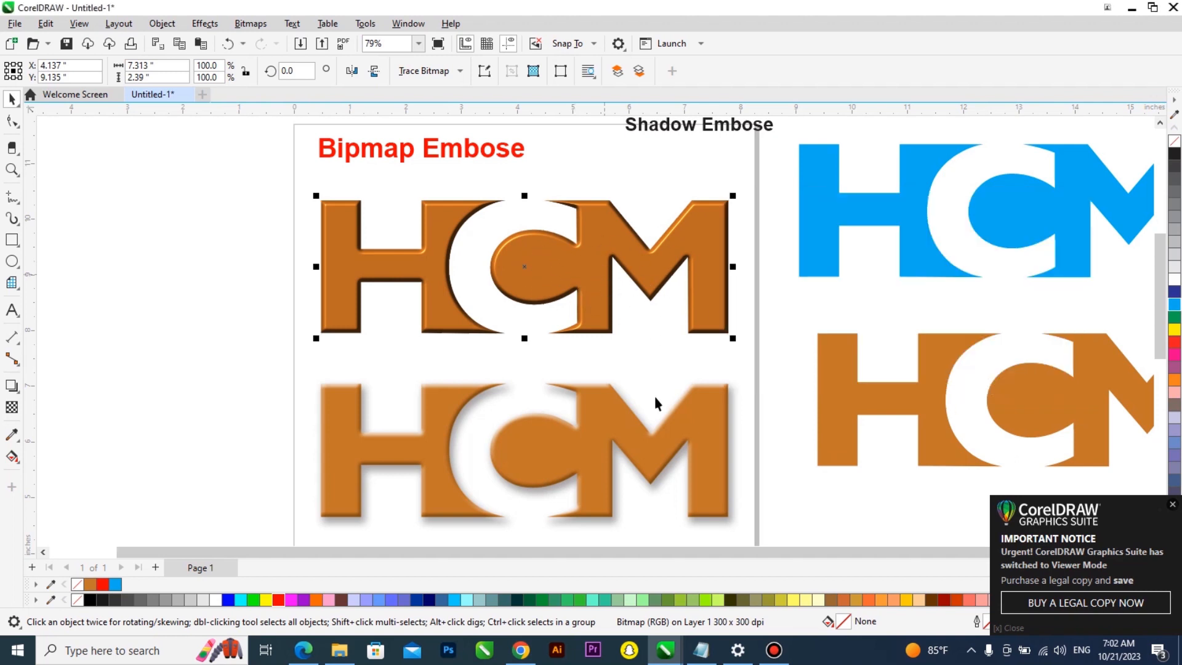
Inspect the edges of the embossed upper logo up close
scroll(635, 385, "up", 4)
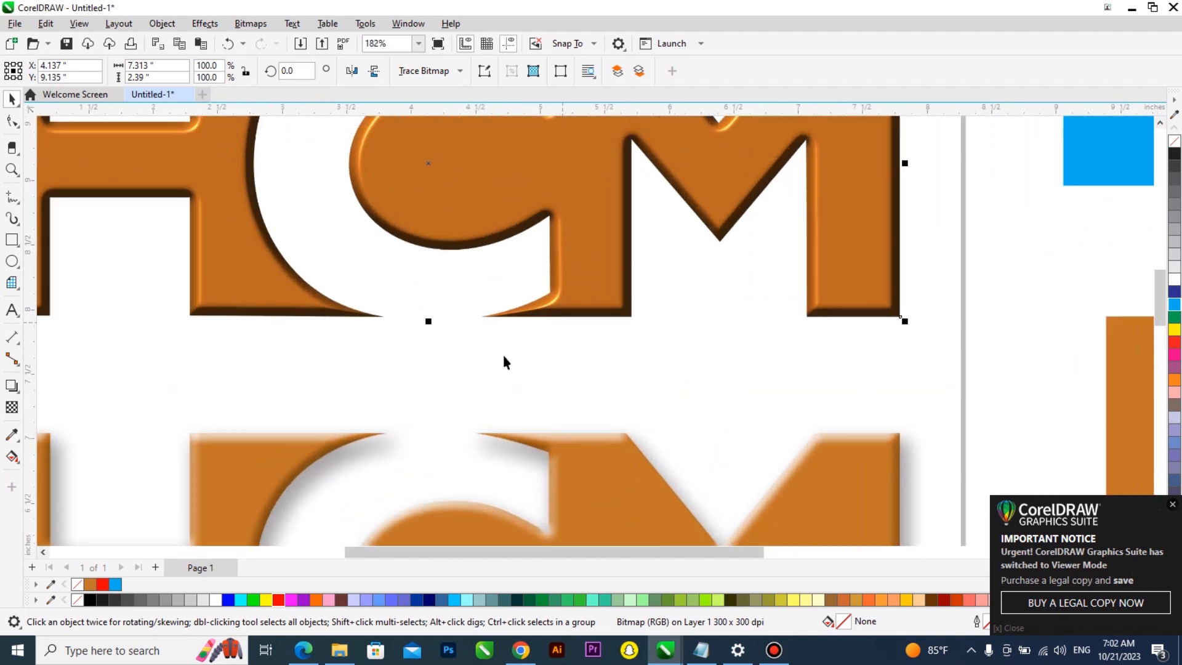
scroll(511, 336, "down", 3)
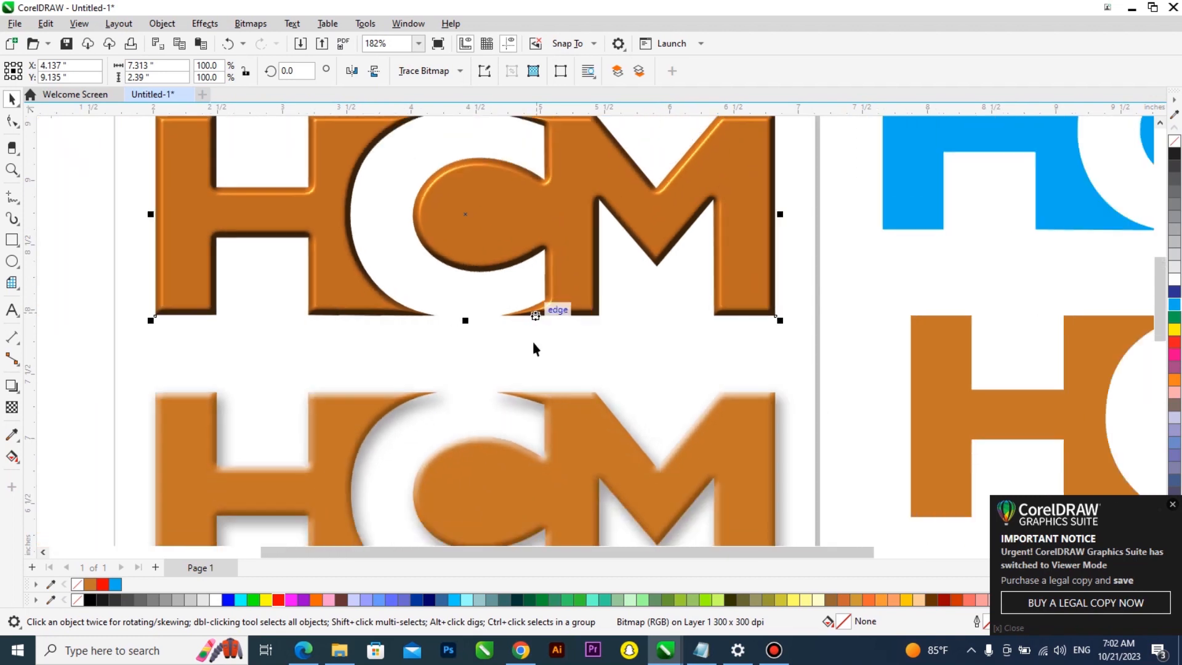
scroll(530, 313, "down", 1)
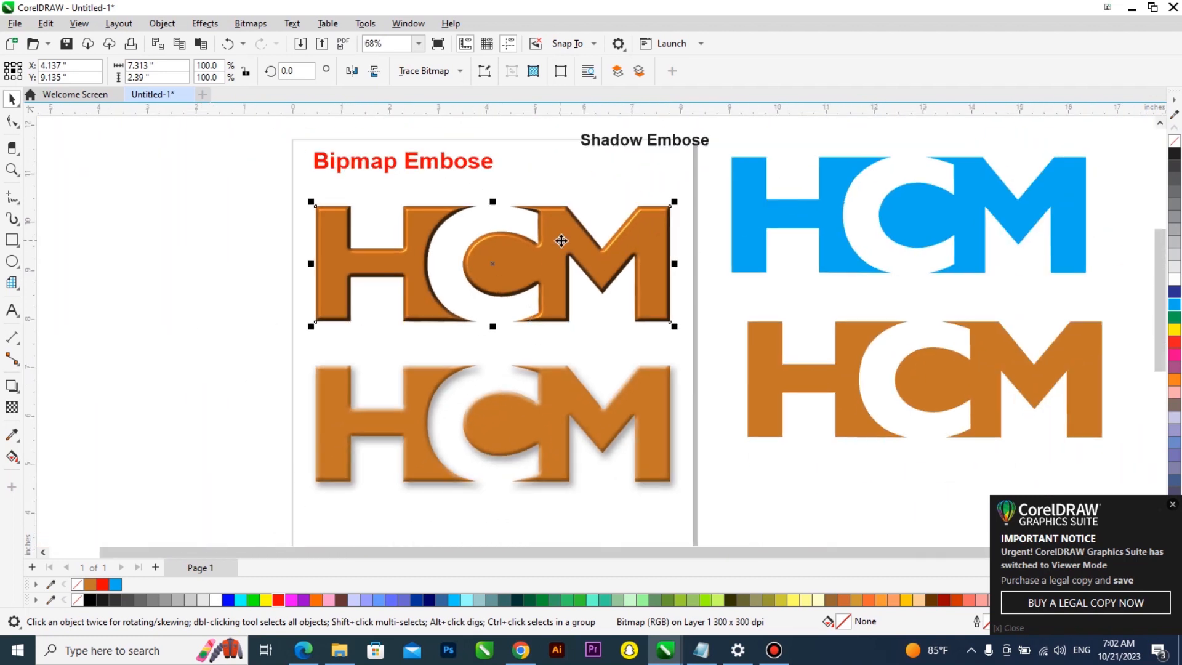
Move the embossed bitmap logo aside and reposition the flat logo group left beneath it
scroll(536, 248, "up", 1)
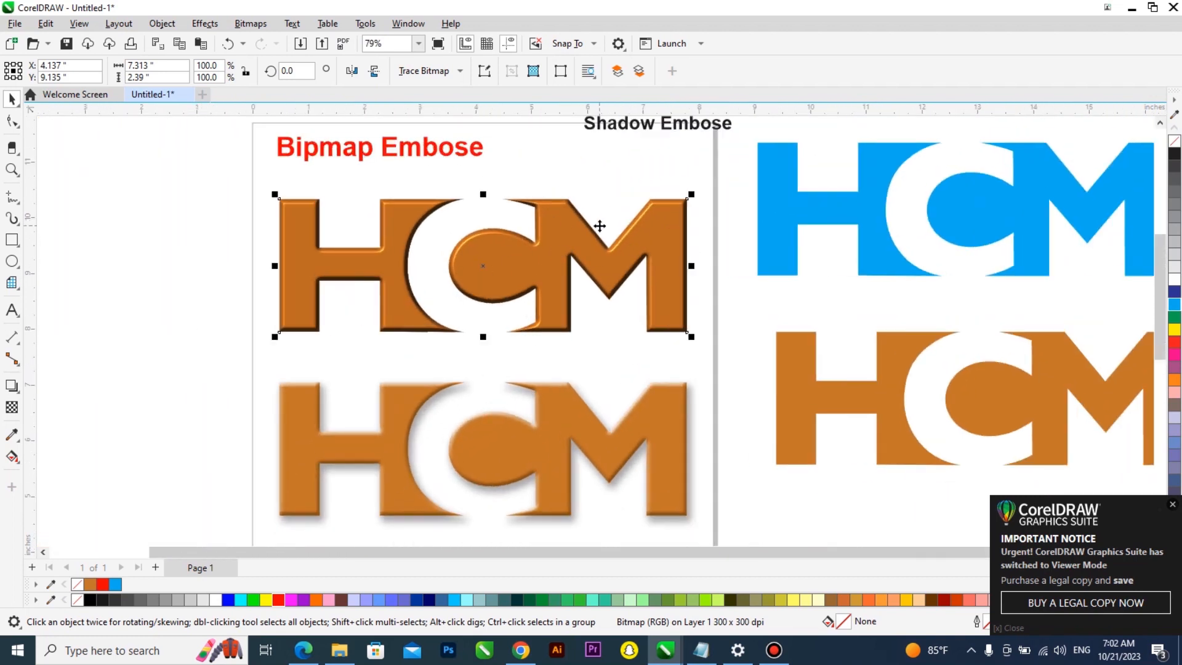
scroll(625, 265, "down", 1)
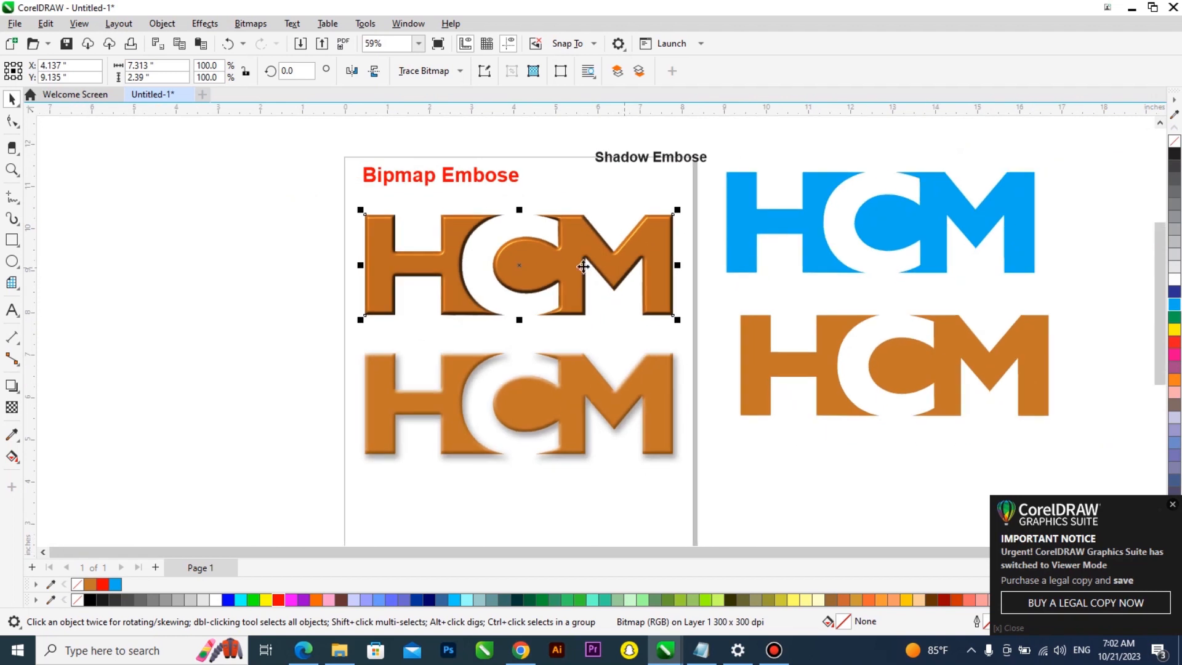
left_click(484, 184)
left_click(539, 264, "shift")
left_click_drag(540, 264, 157, 253)
left_click(588, 302)
left_click_drag(411, 250, 373, 243)
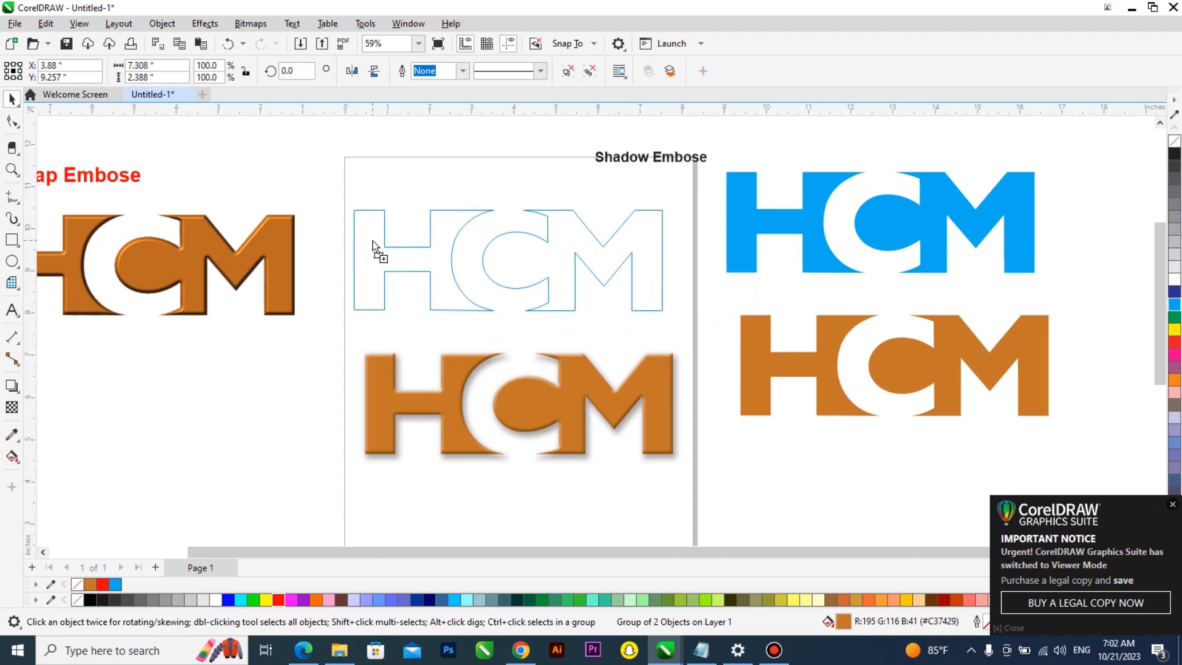
Enlarge the "Shadow Embose" title by its corner handle and color it red
left_click(634, 165)
scroll(557, 306, "up", 2)
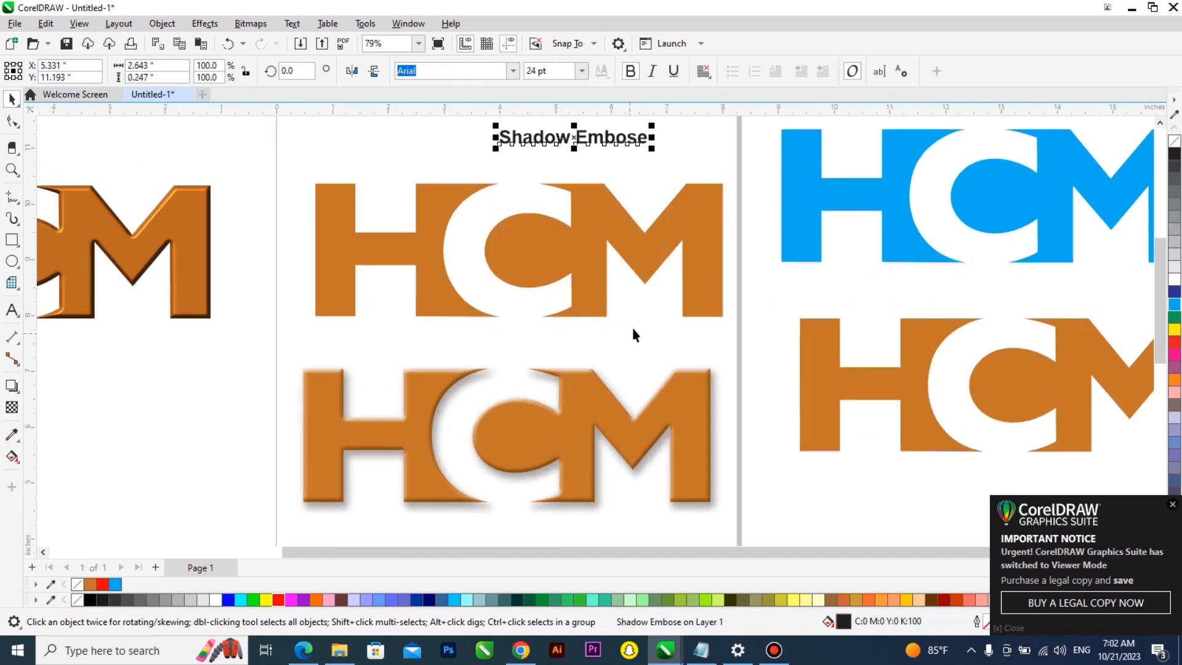
left_click(590, 277)
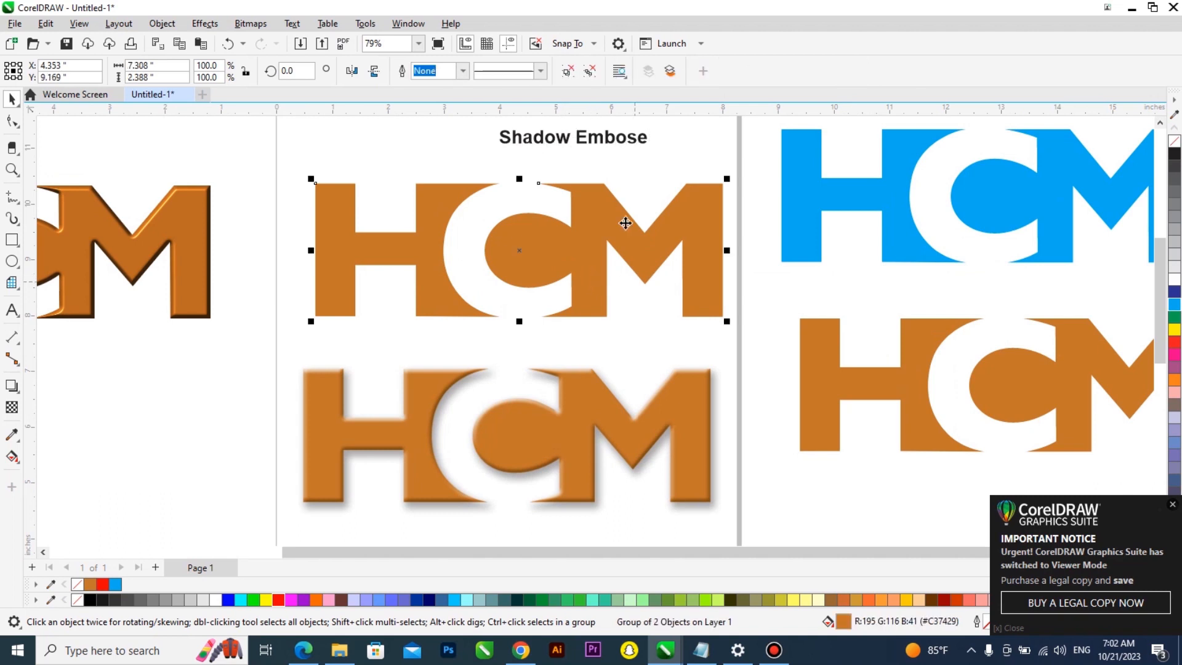
left_click(613, 148)
left_click_drag(494, 151, 453, 188)
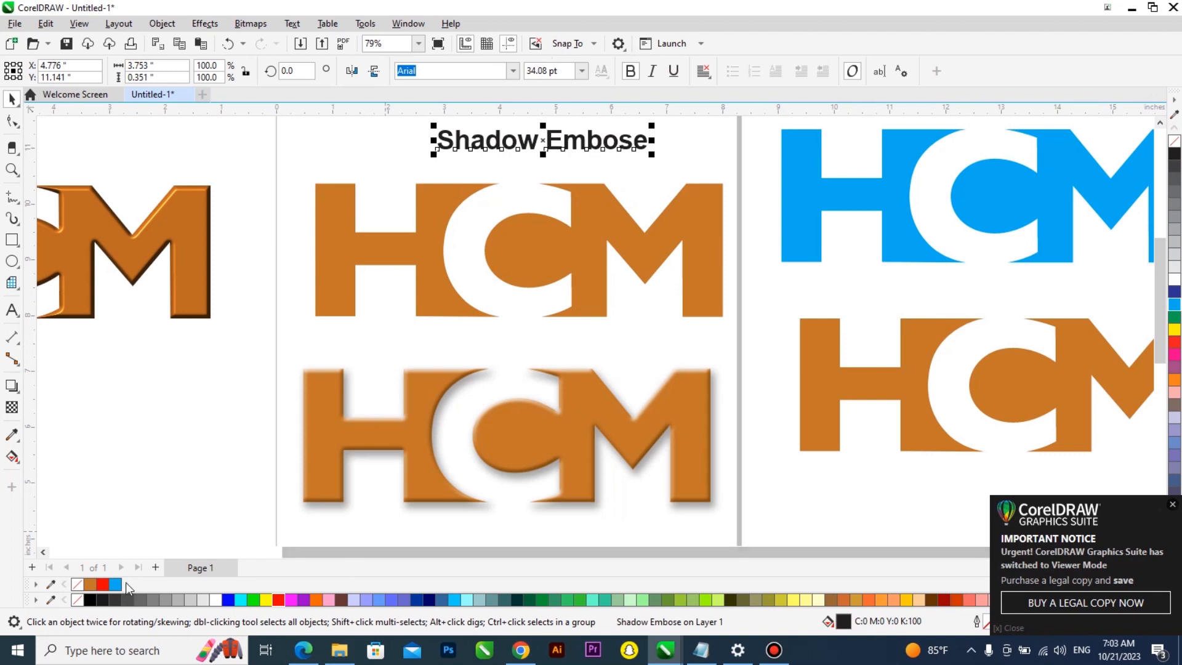
left_click(103, 585)
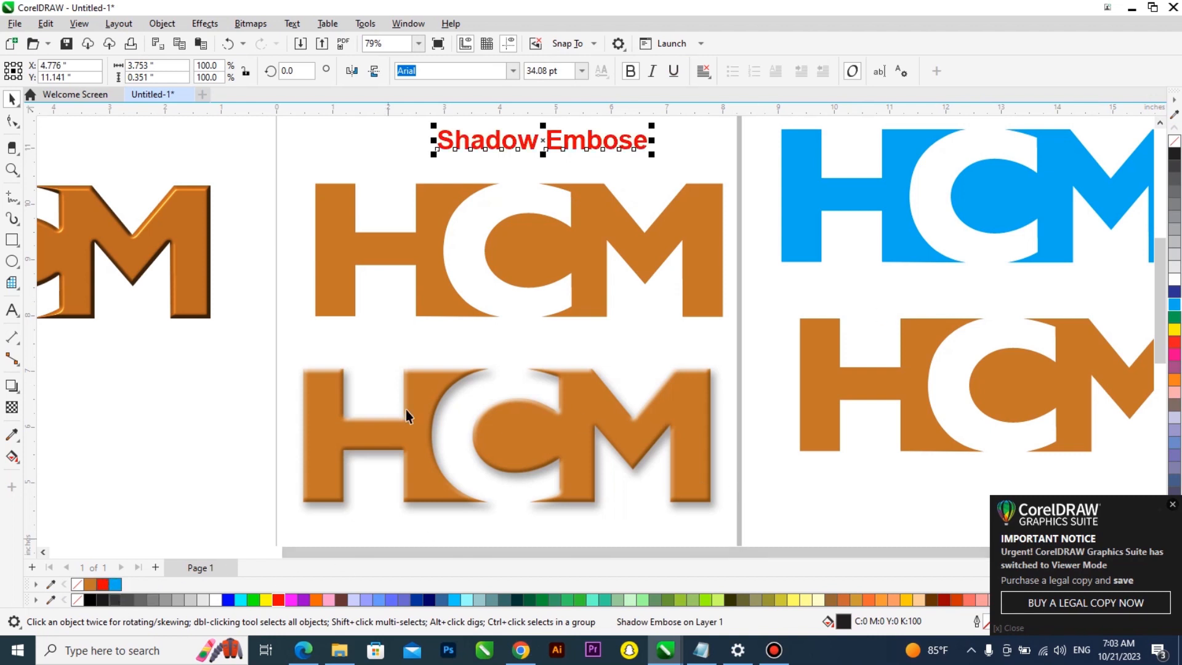
Apply a Shadow to the flat logo group using the Inner Edge preset
left_click(593, 254)
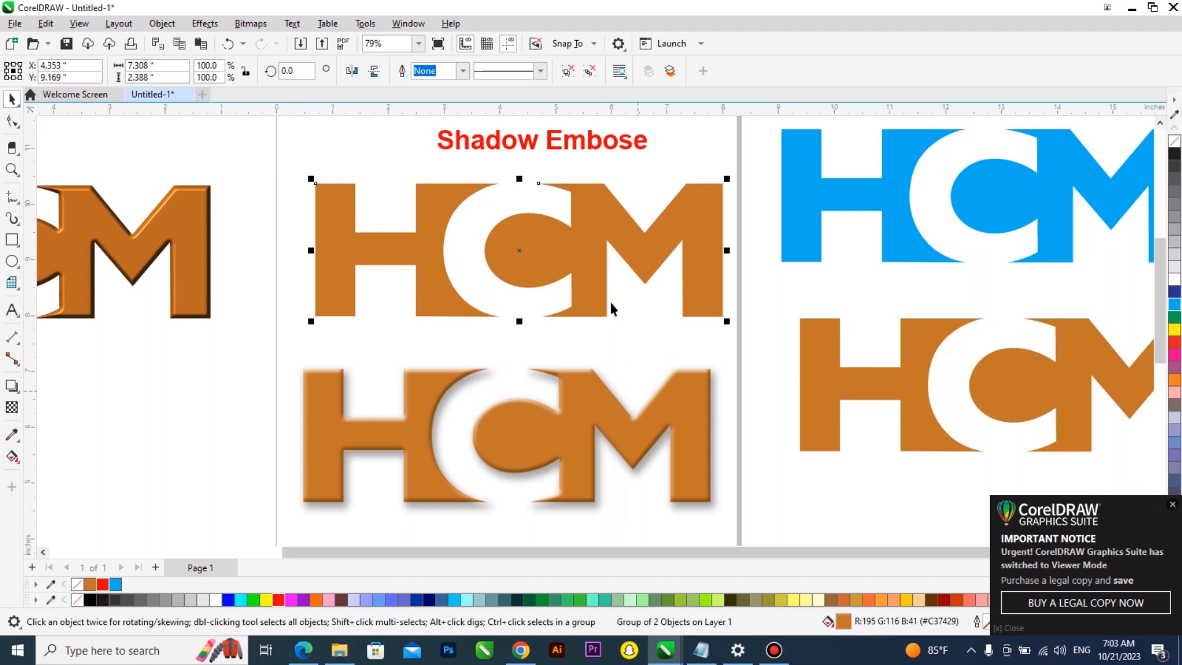
left_click(15, 393)
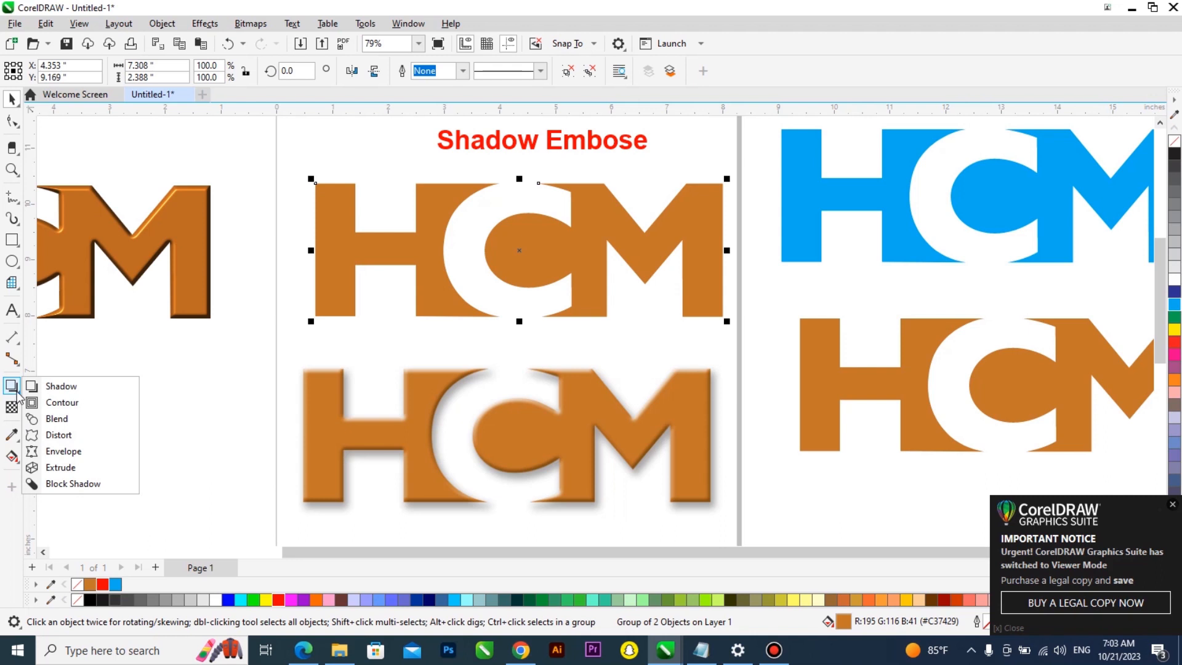
left_click(61, 386)
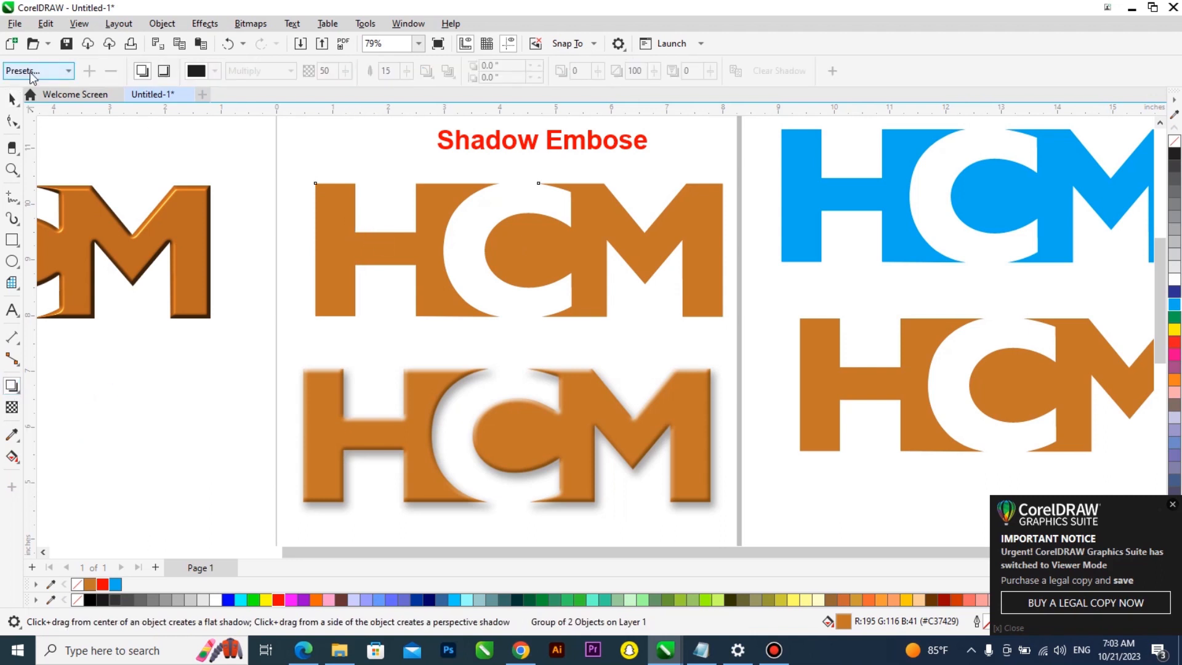
left_click(54, 74)
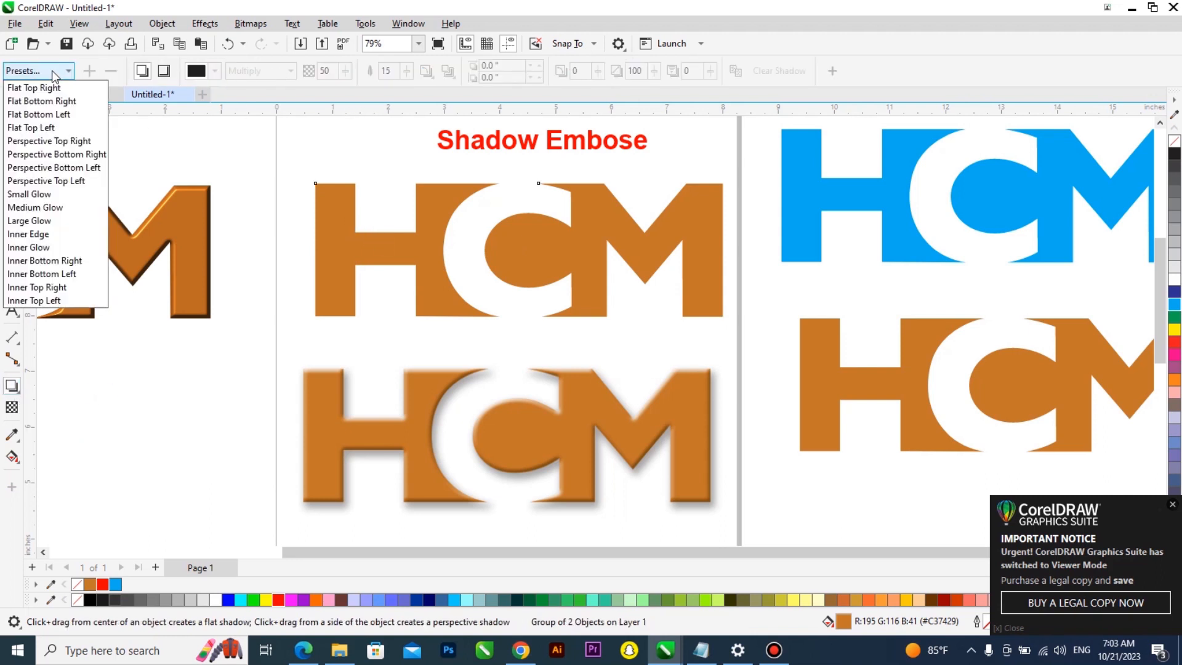
left_click(57, 237)
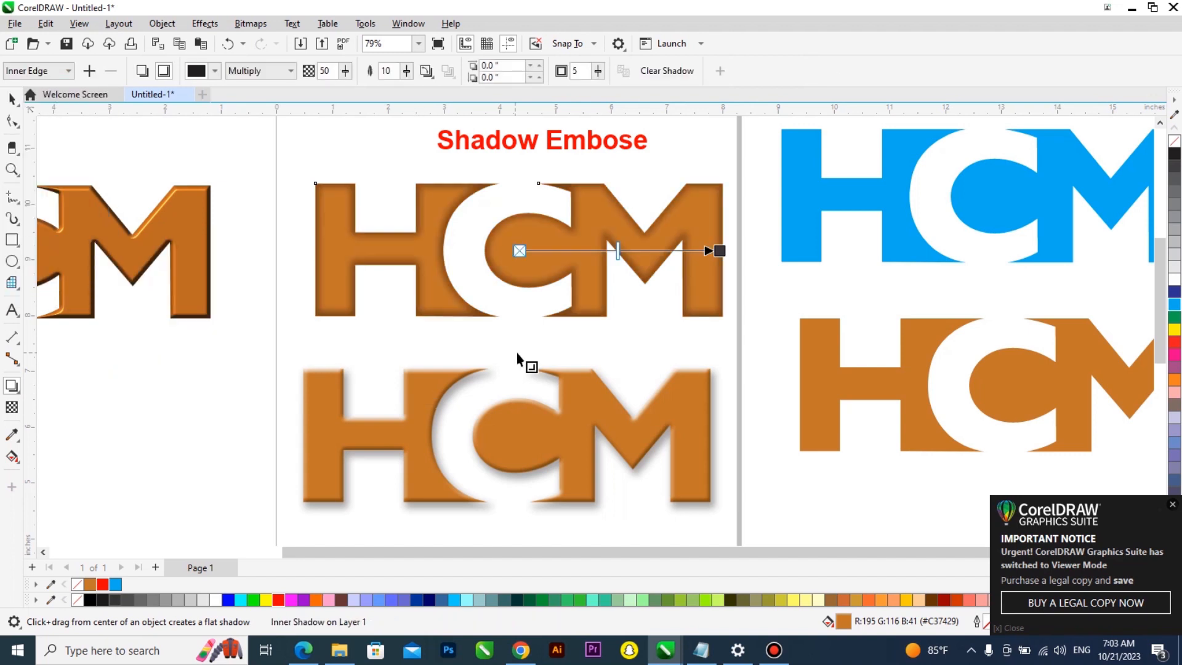
Set the inner shadow's opacity to 60 and feathering to 7
scroll(569, 367, "up", 1)
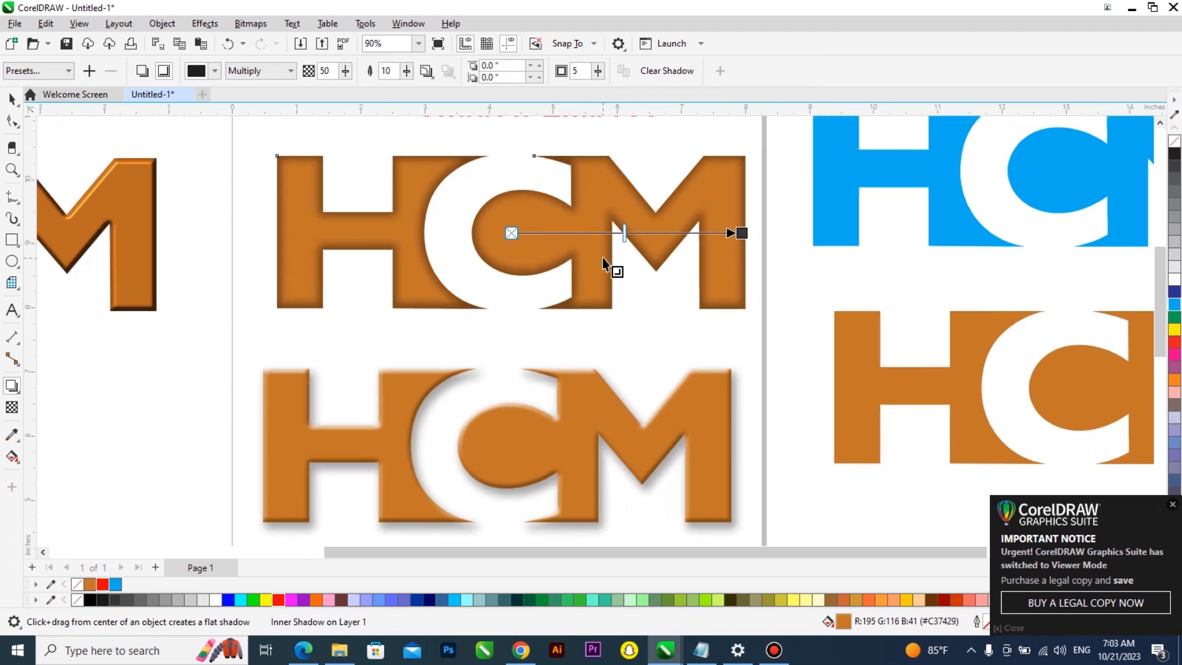
left_click(346, 71)
left_click_drag(342, 89, 319, 92)
left_click(345, 72)
left_click(352, 91)
mouse_move(411, 73)
left_mouse_down()
mouse_move(431, 79)
mouse_move(398, 71)
left_mouse_up()
type("10")
key("Return")
left_click_drag(407, 74, 405, 73)
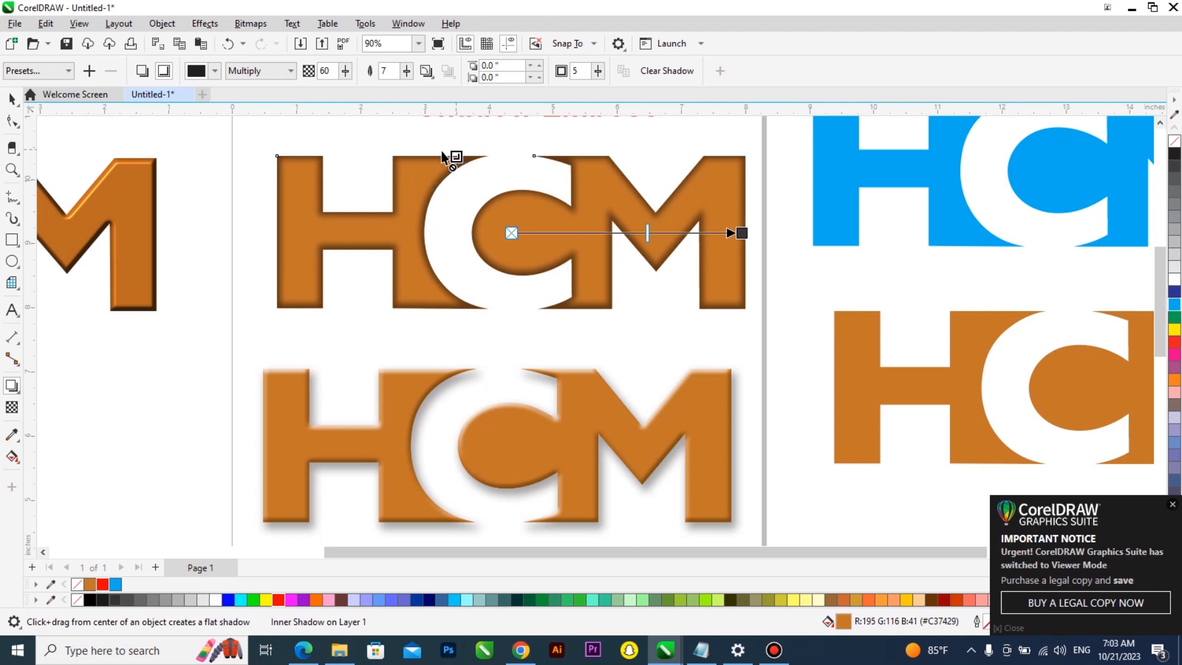
Try several shadow colors from the CMYK palette and settle on a medium grey
left_click(215, 71)
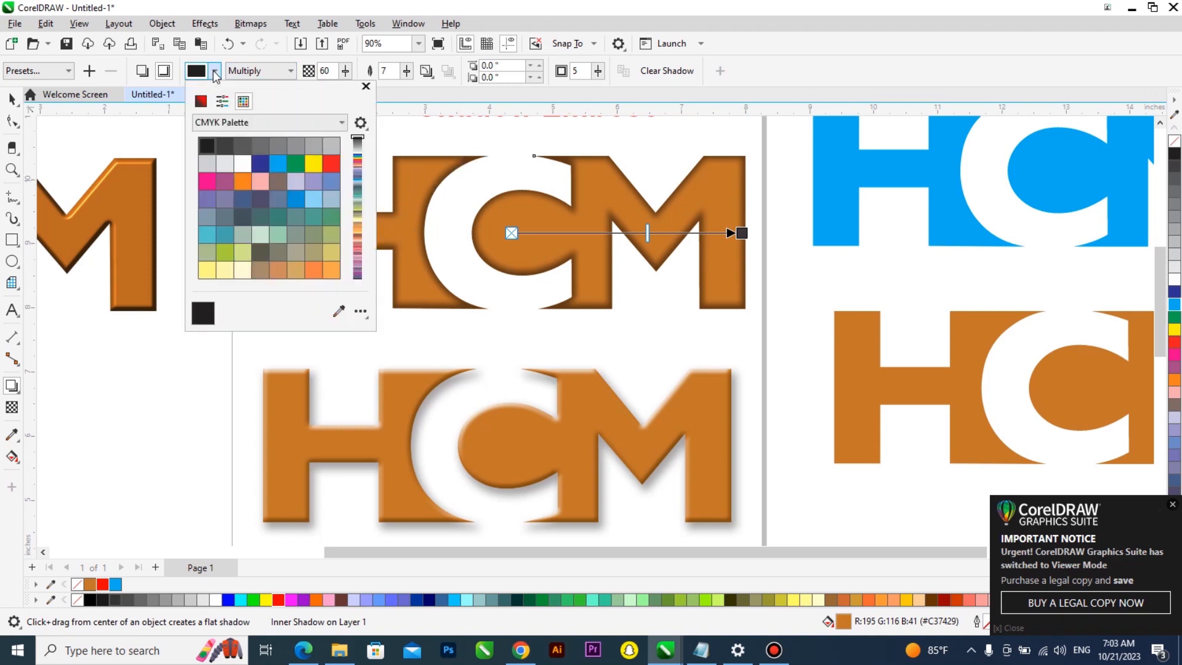
left_click(288, 144)
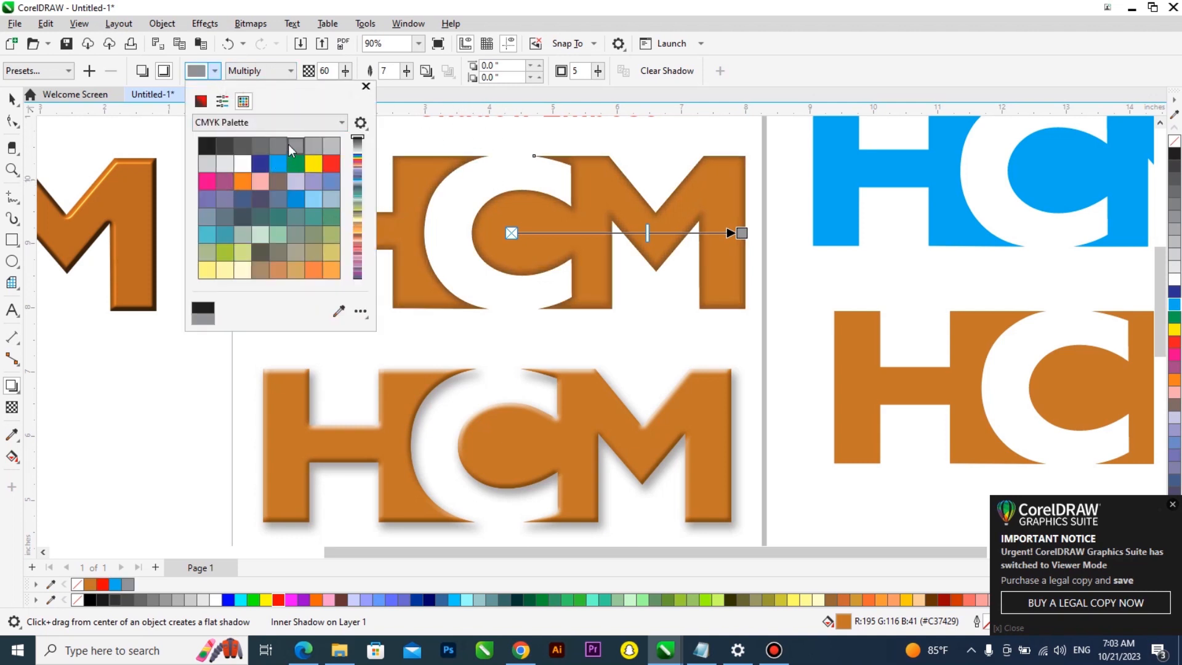
left_click(242, 165)
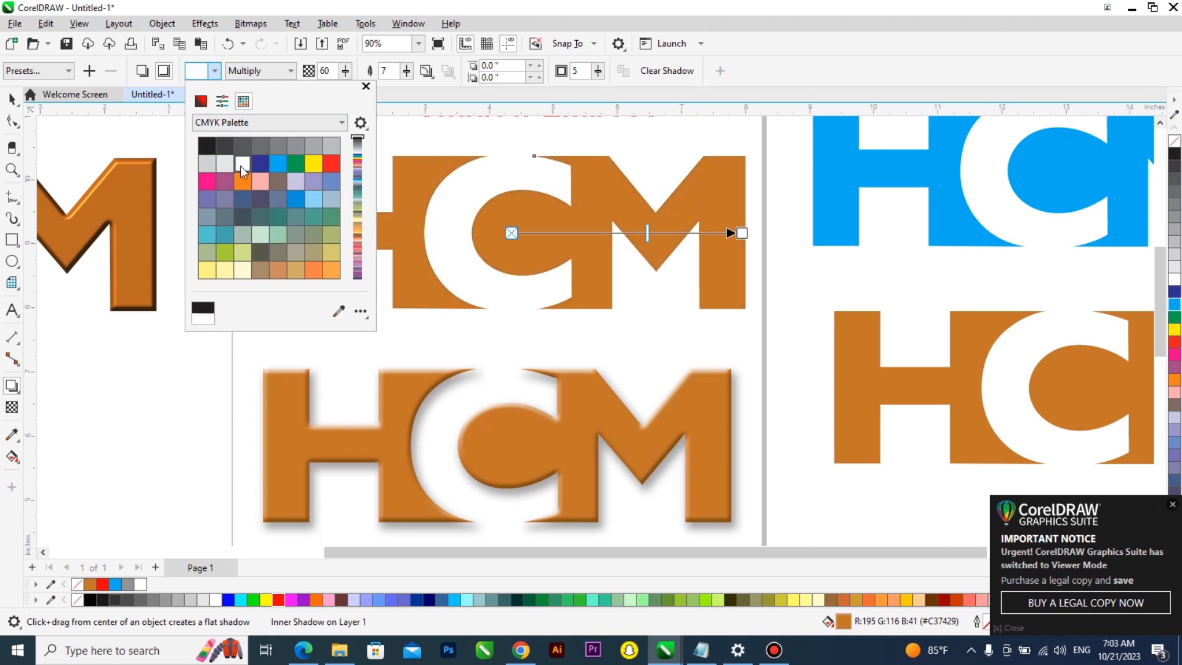
left_click(320, 163)
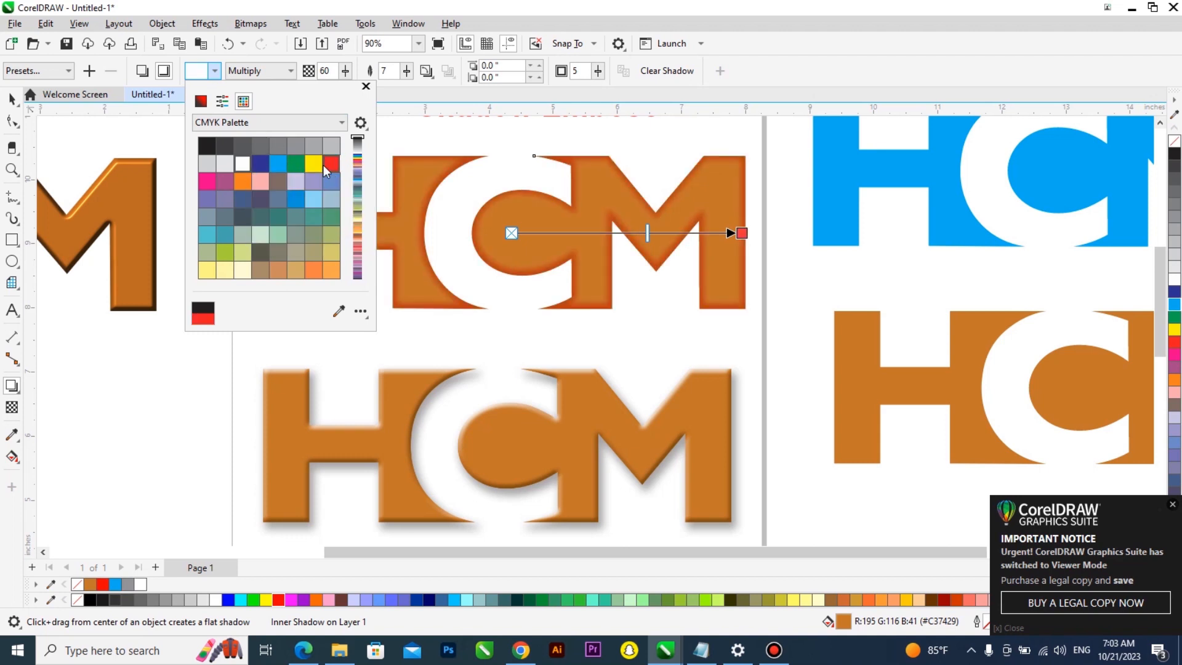
left_click(229, 165)
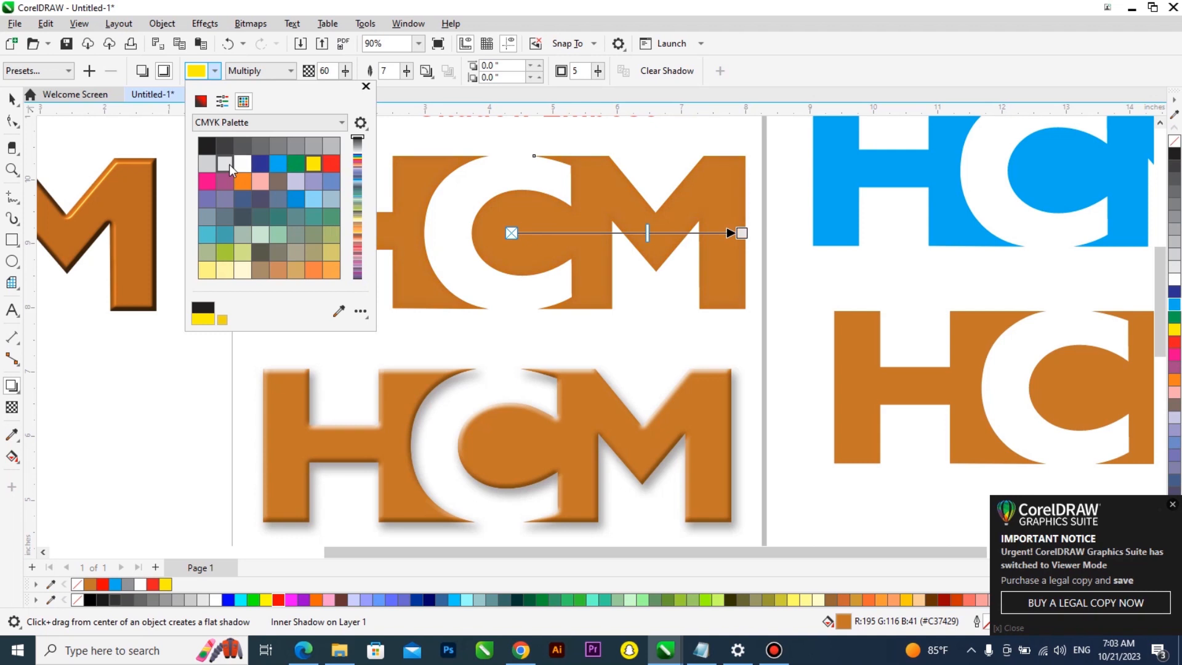
left_click(213, 162)
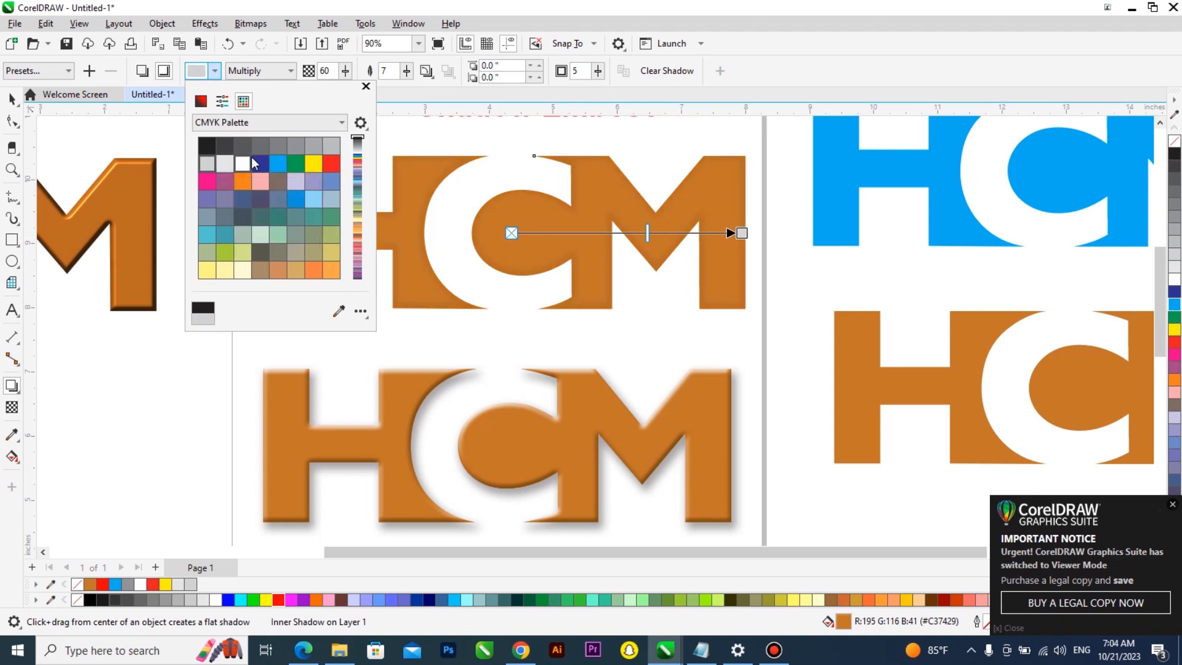
left_click(304, 145)
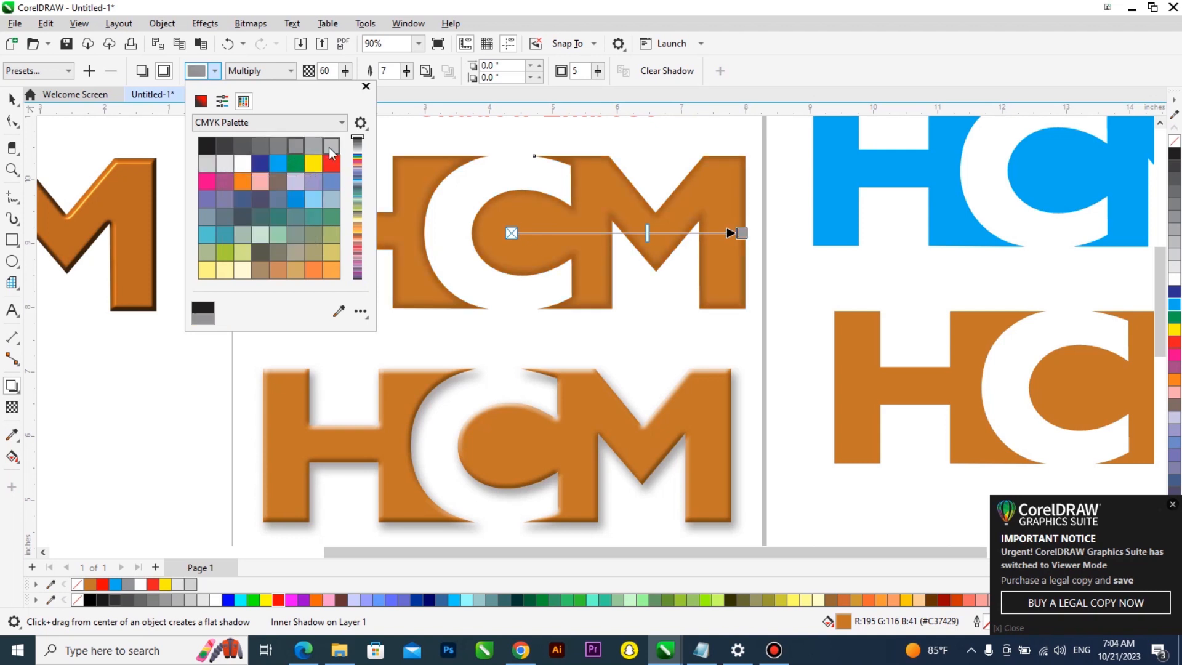
left_click(284, 147)
left_click(295, 146)
left_click(319, 146)
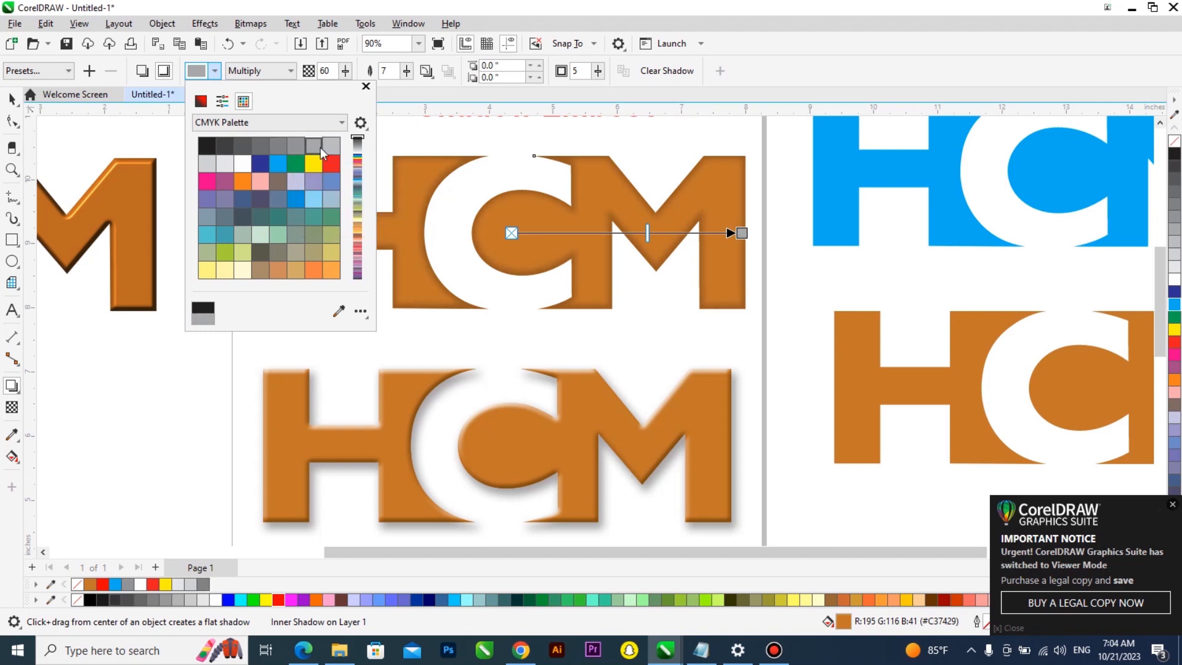
left_click(294, 149)
left_click(277, 147)
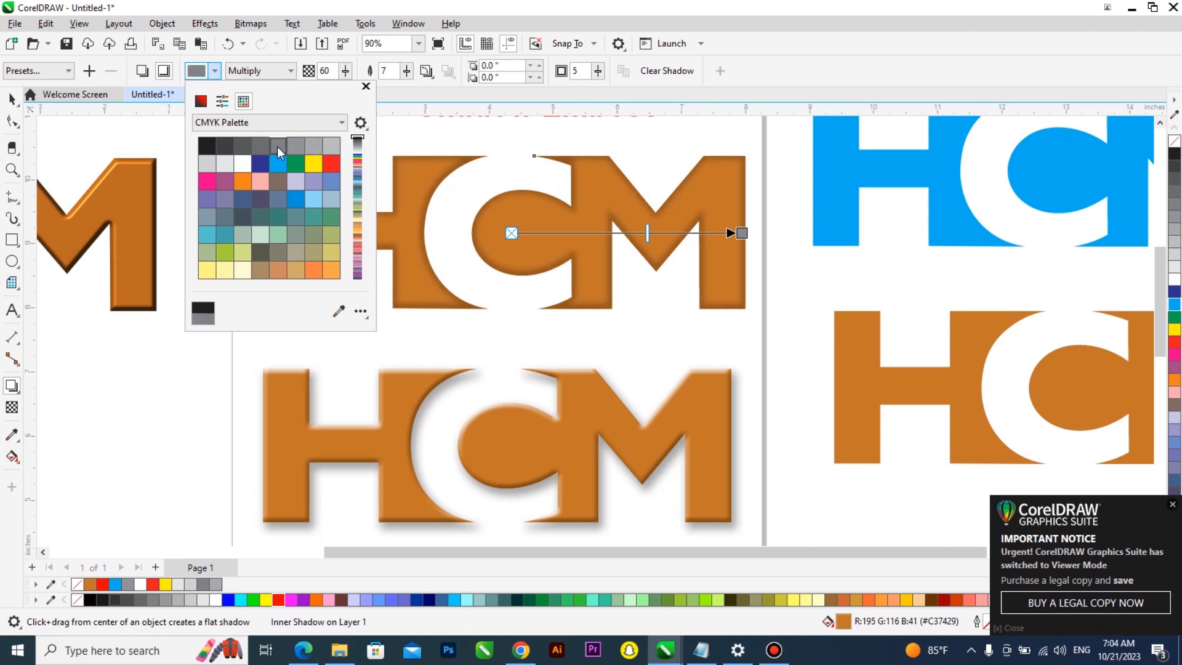
Set the shadow opacity to 52 and feathering to 9, then return to the pick tool
left_click_drag(347, 77, 405, 72)
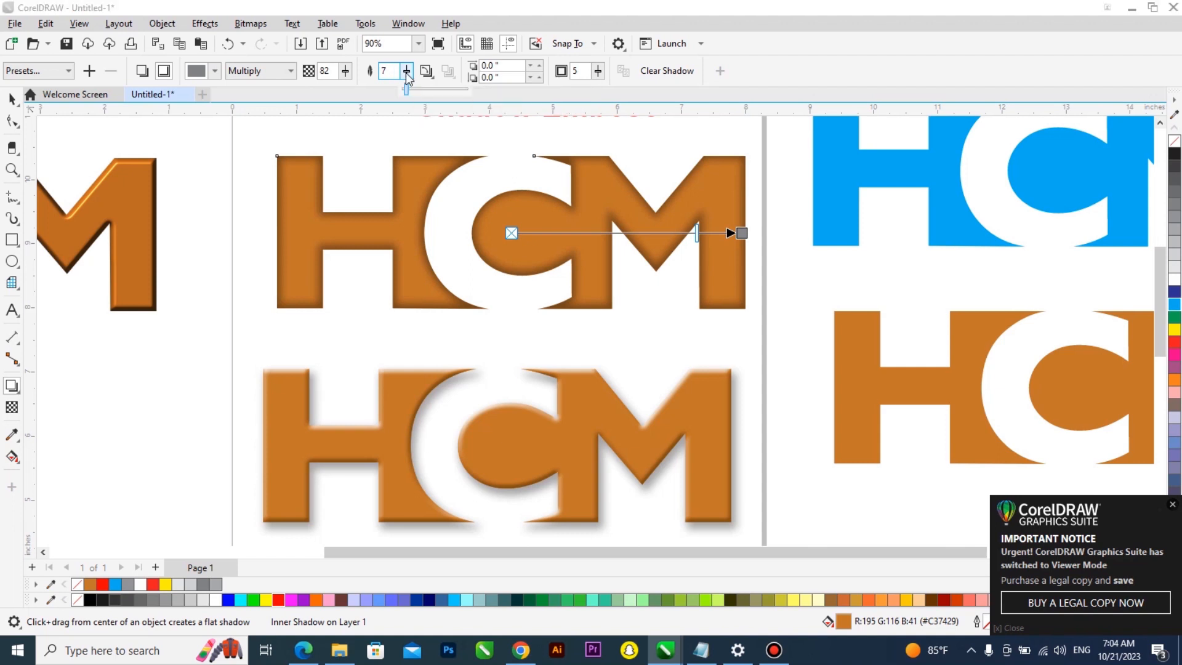
left_click_drag(406, 73, 335, 74)
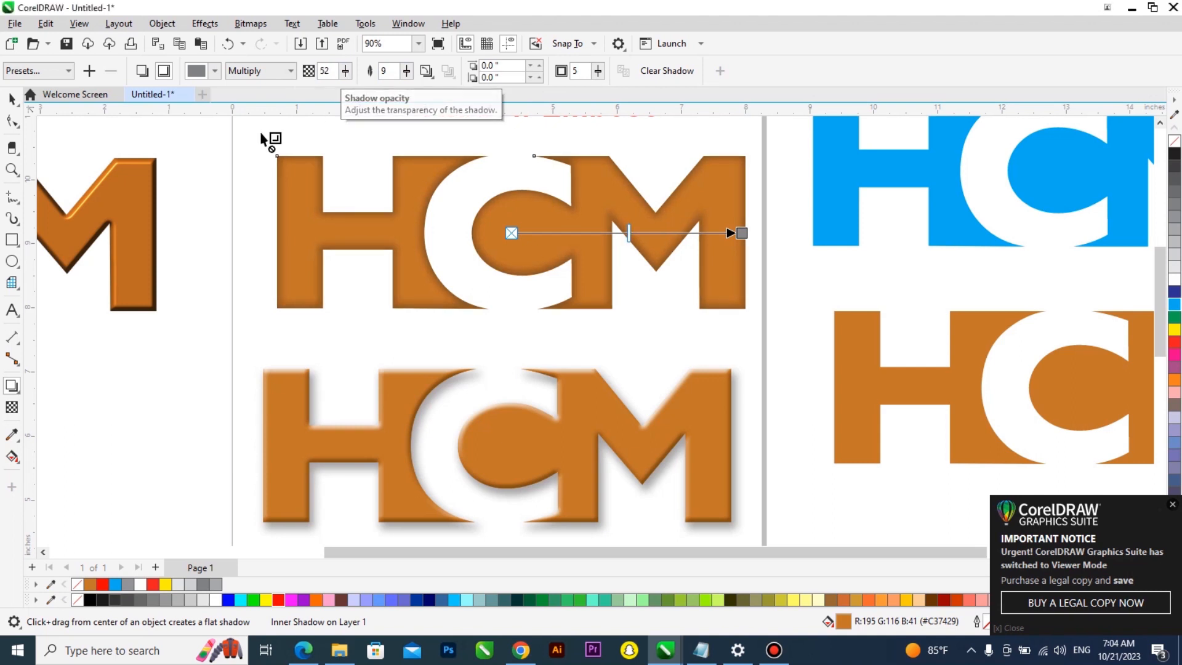
key("space")
Try several fill colors on the shadowed logo and settle on mauve purple C20 M80 Y0 K20
scroll(590, 216, "up", 1)
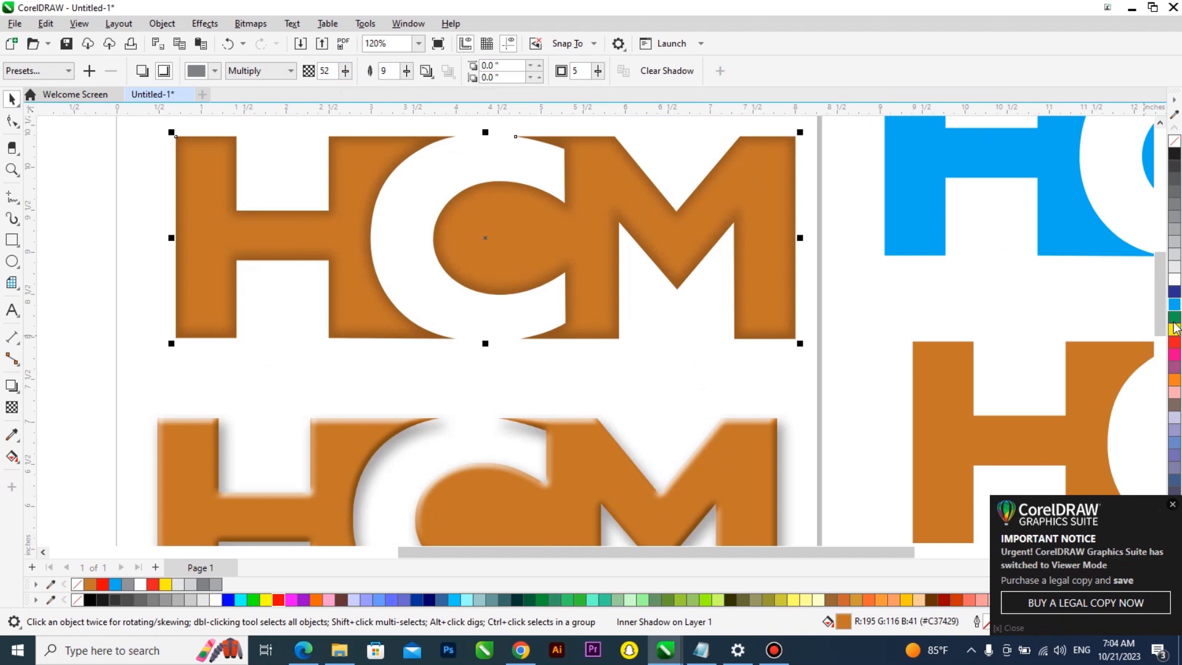
left_click(789, 250)
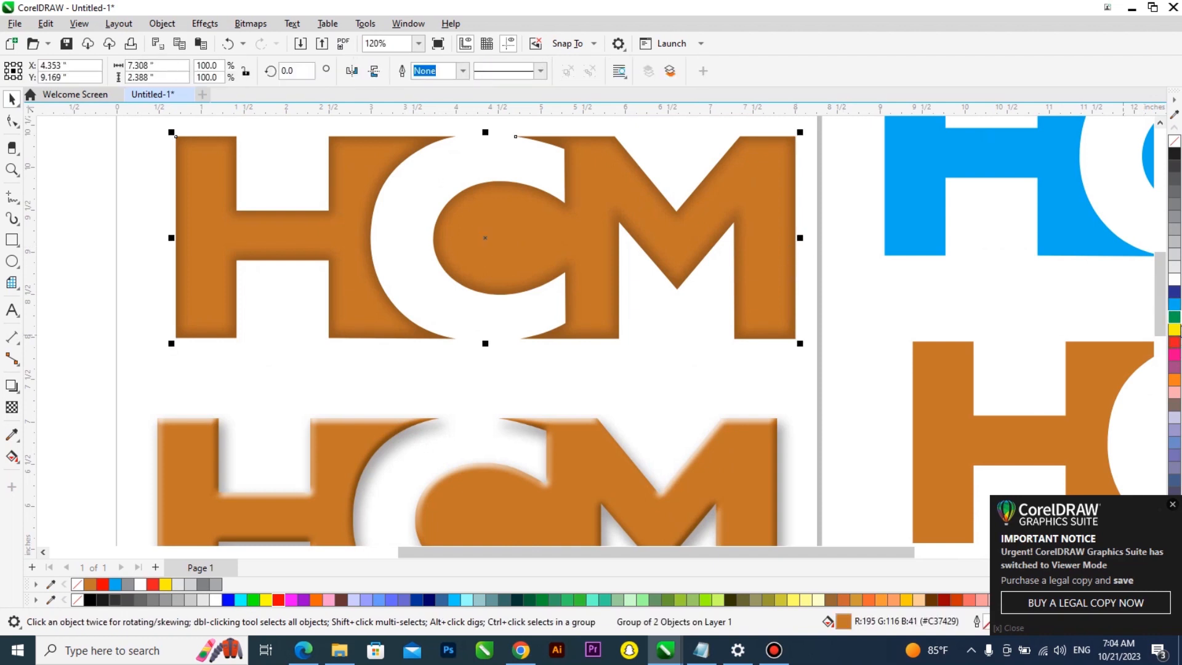
left_click(1175, 317)
left_click(1175, 293)
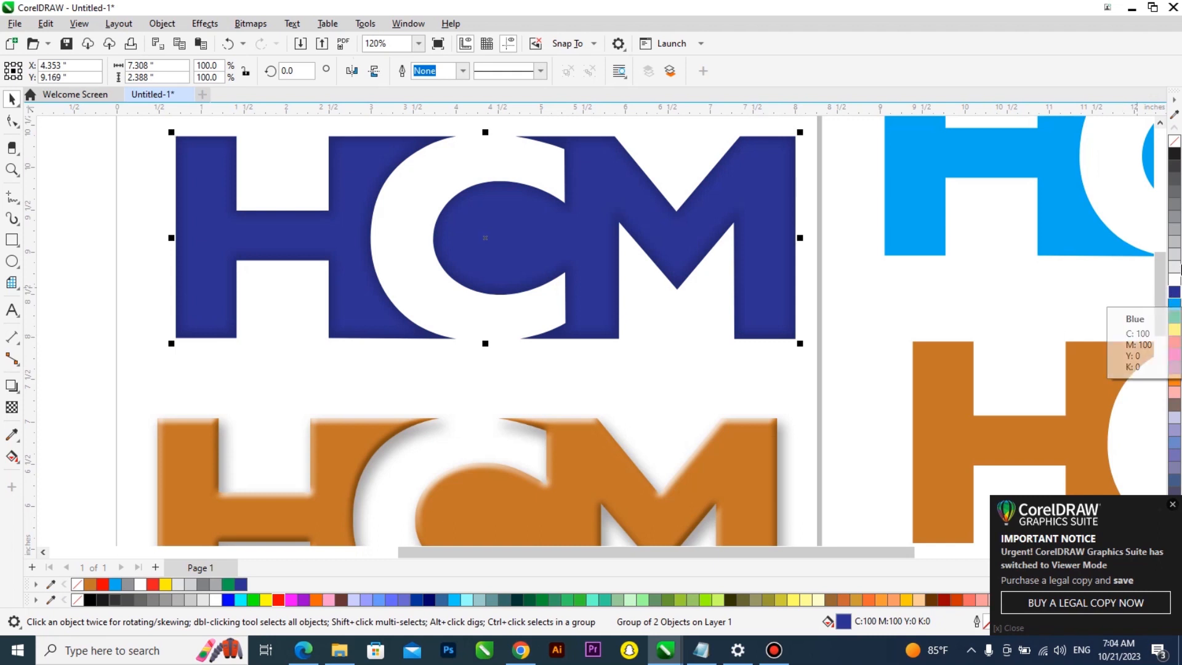
left_click(1175, 342)
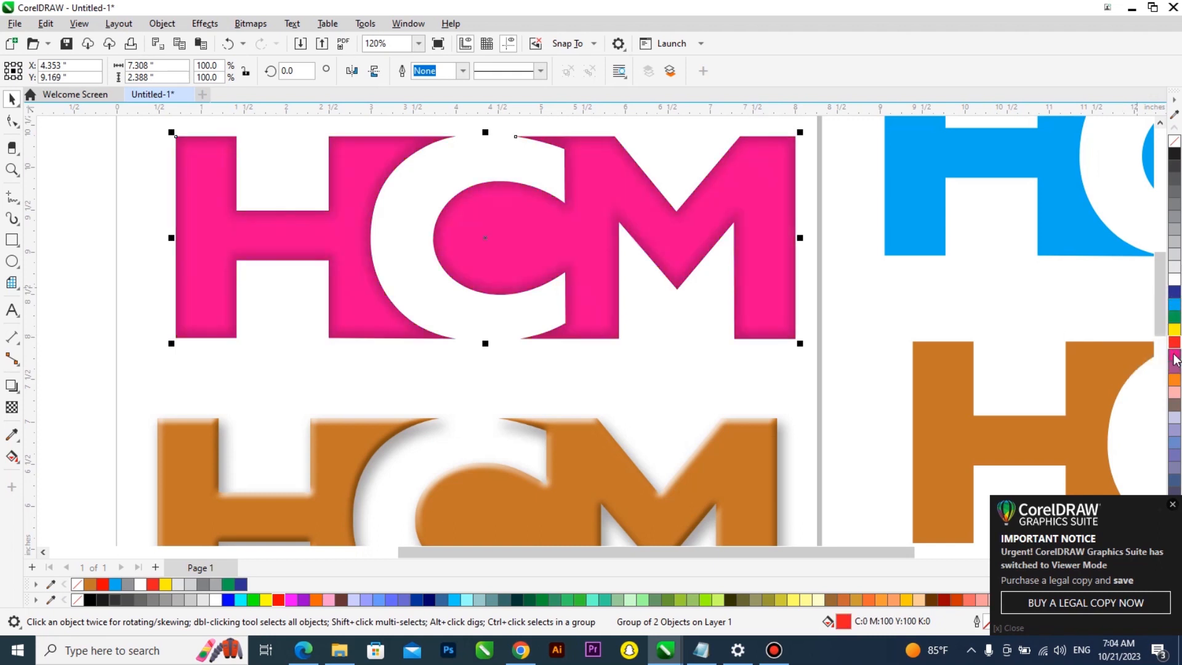
left_click(1175, 367)
Adjust the Bipmap Embose title position and move the Shadow Embose title down onto the purple logo
scroll(656, 413, "down", 1)
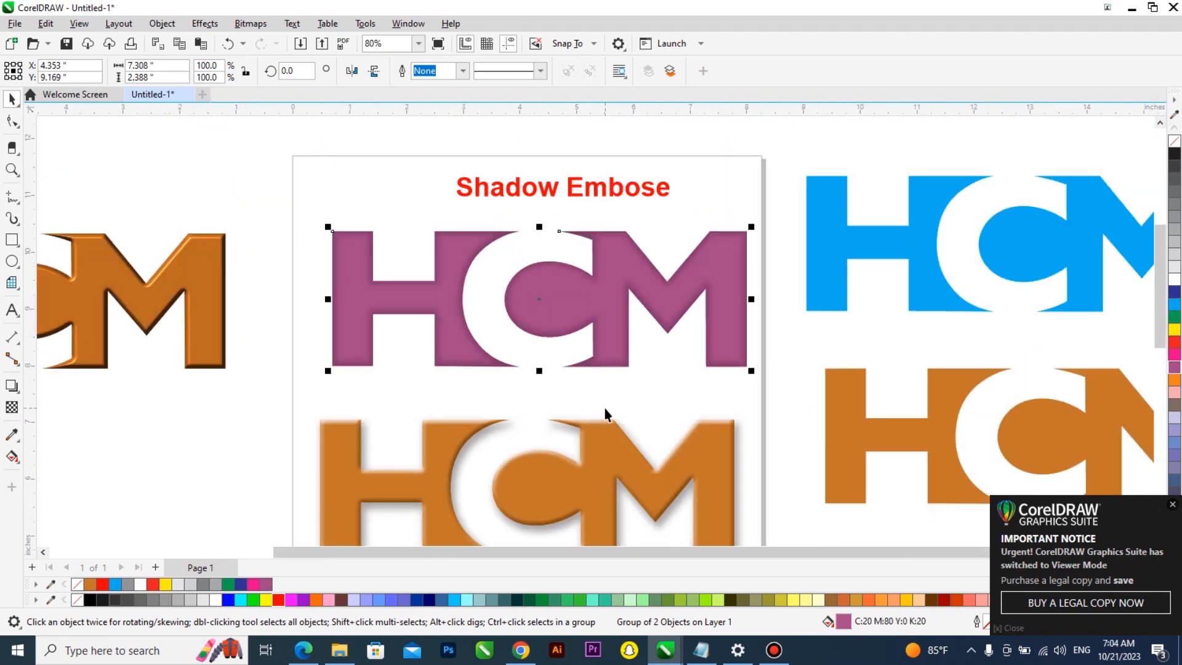
scroll(606, 414, "down", 2)
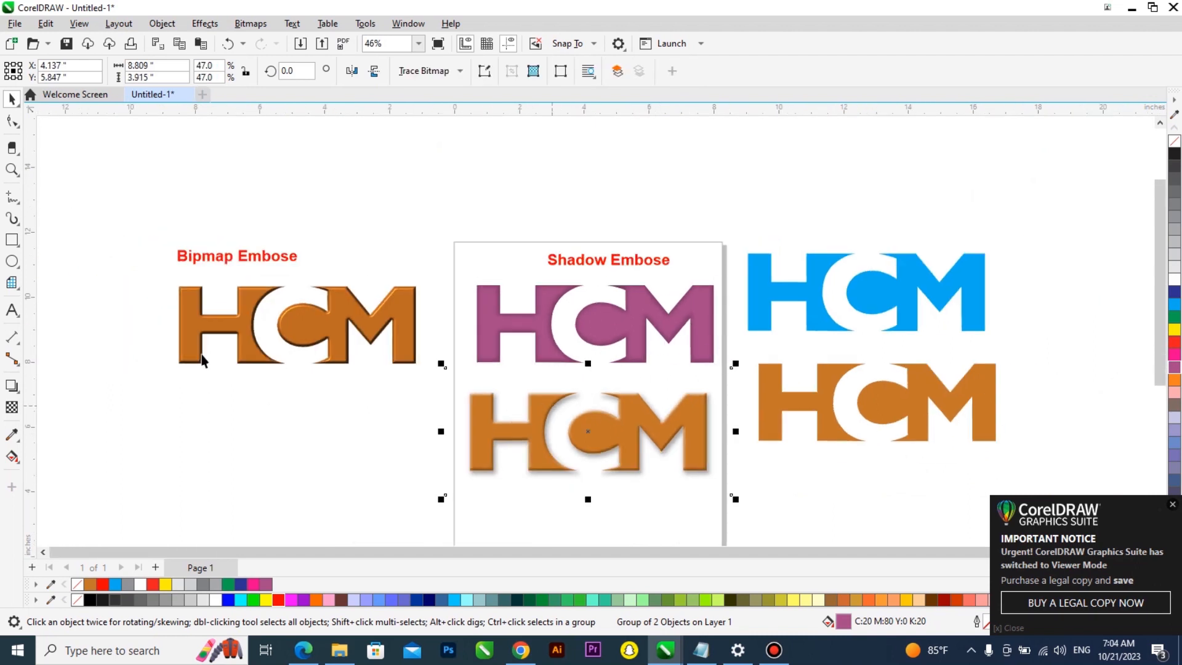
left_click(202, 356)
scroll(202, 356, "up", 1)
left_click(280, 248)
left_click_drag(283, 257, 286, 260)
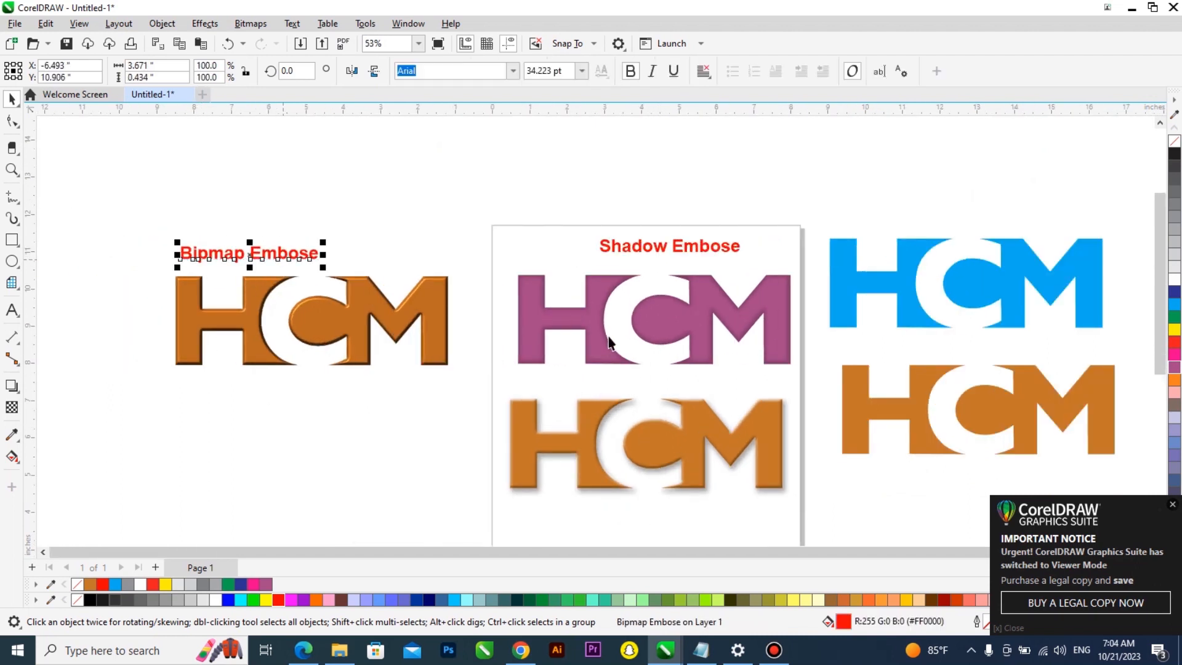
left_click_drag(700, 252, 659, 267)
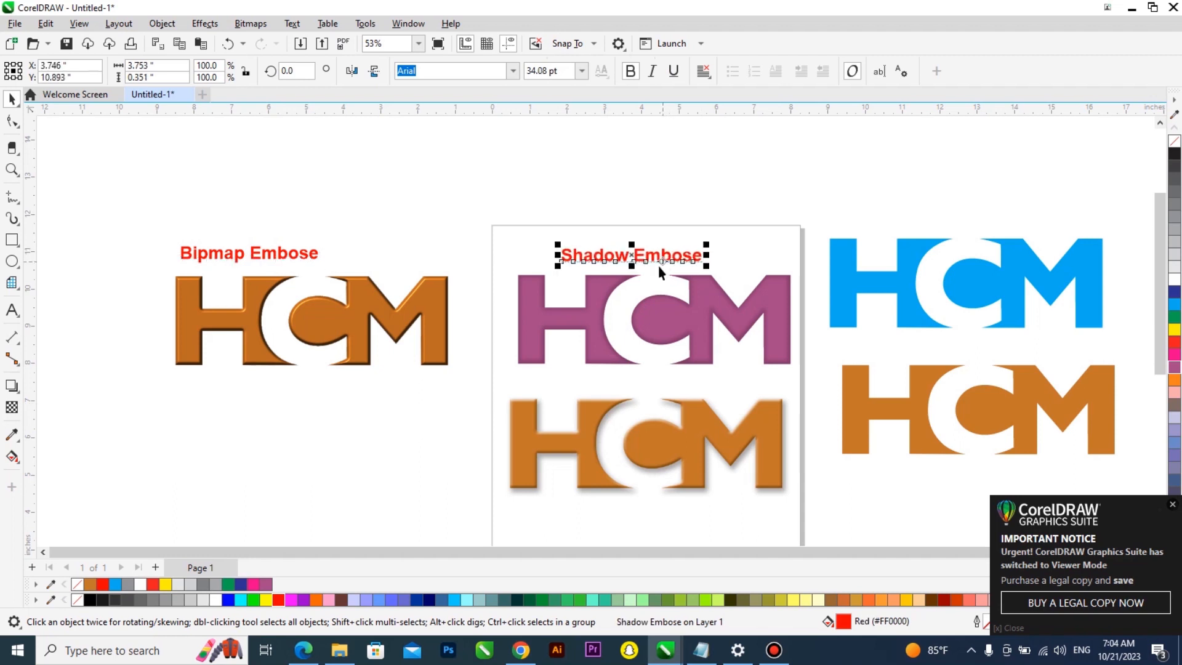
Select the purple logo with its title and move both beneath the bitmap-embossed logo
left_click(590, 301, "shift")
key("l")
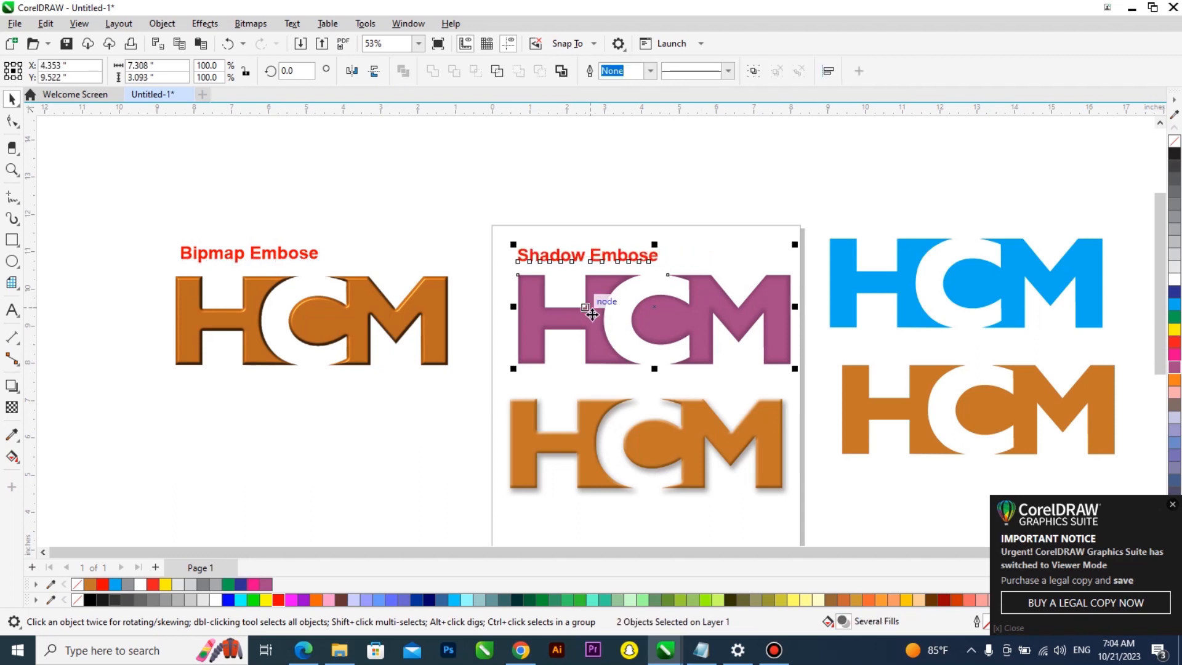
left_click_drag(592, 313, 250, 468)
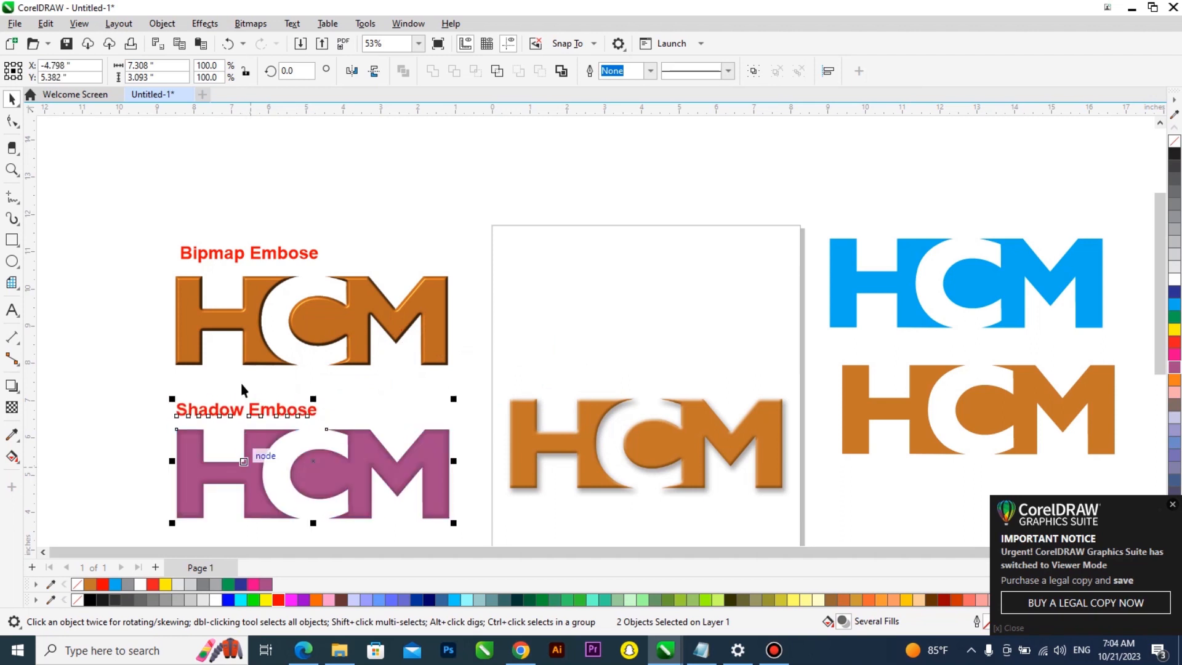
Zoom in and out to examine the edges of the Bipmap Embose and purple Shadow Embose logos
left_click(262, 258)
scroll(254, 334, "up", 3)
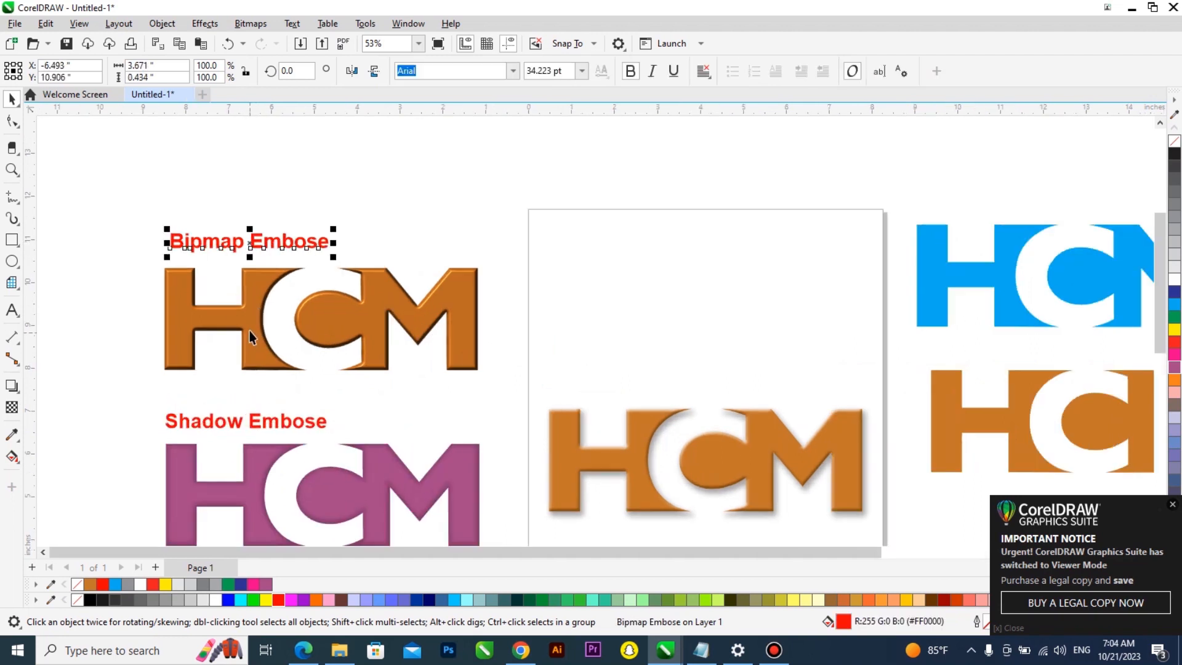
scroll(253, 329, "up", 3)
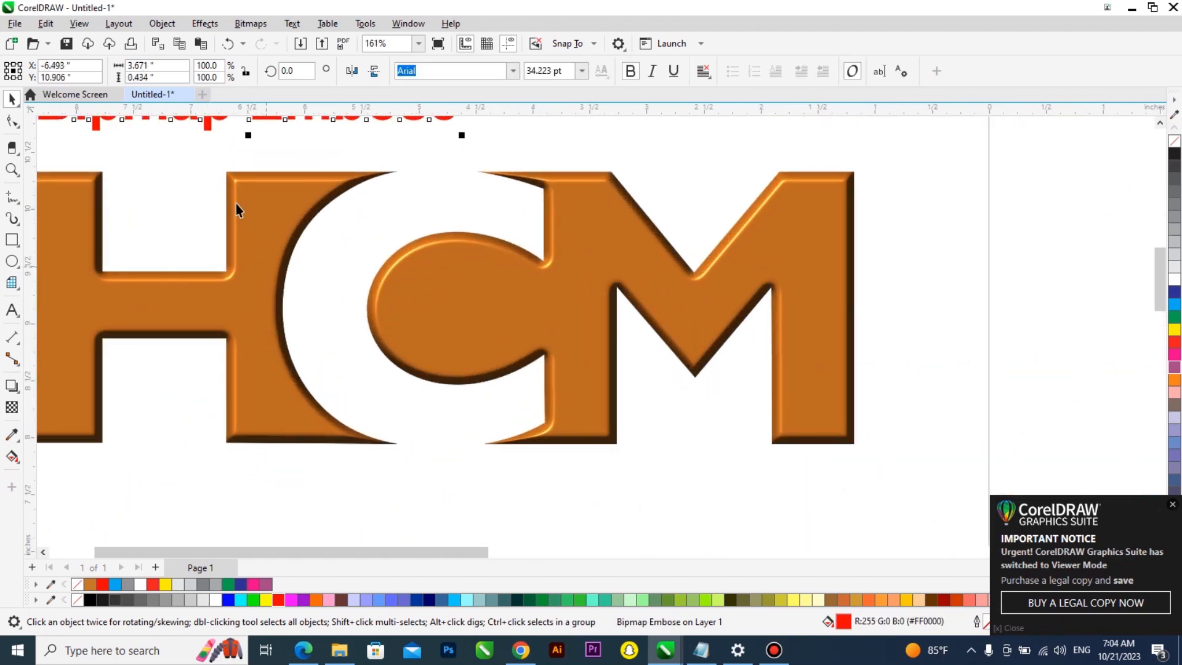
scroll(238, 215, "up", 4)
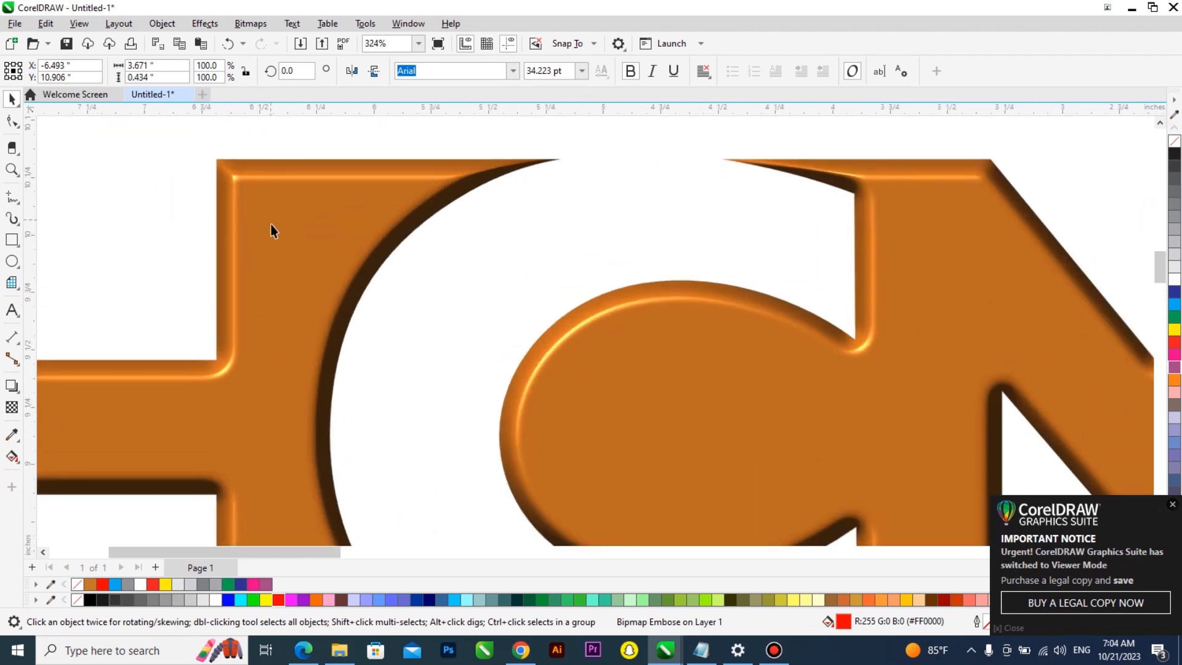
scroll(280, 213, "down", 7)
scroll(269, 379, "up", 3)
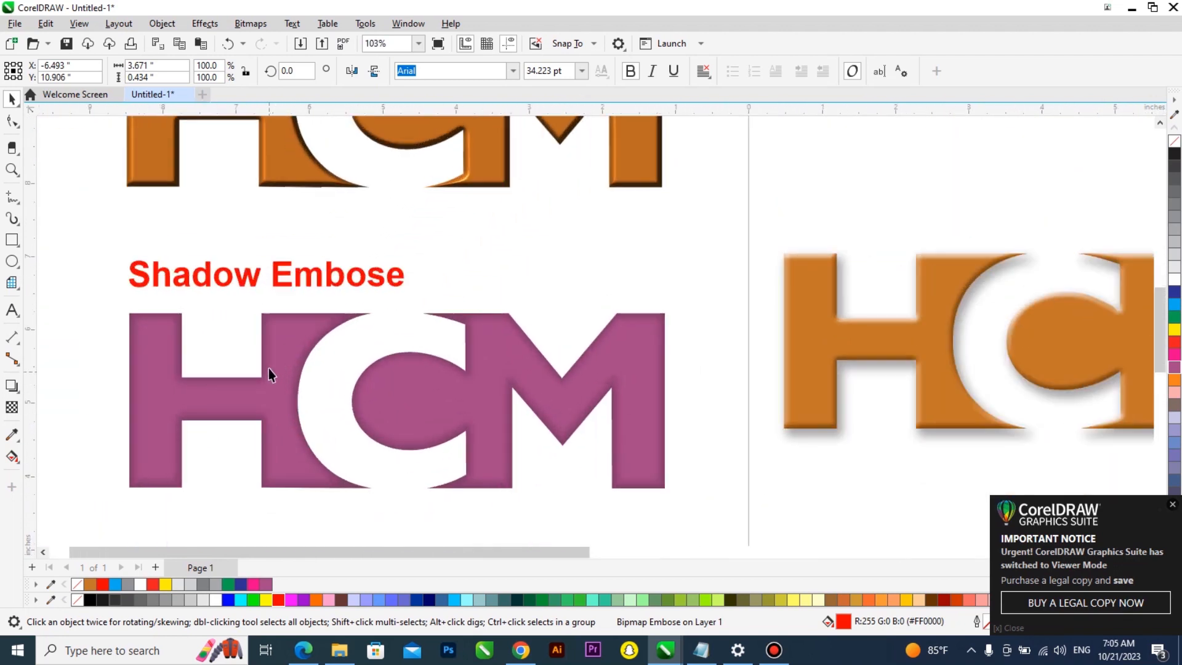
scroll(269, 370, "up", 1)
left_click(311, 327)
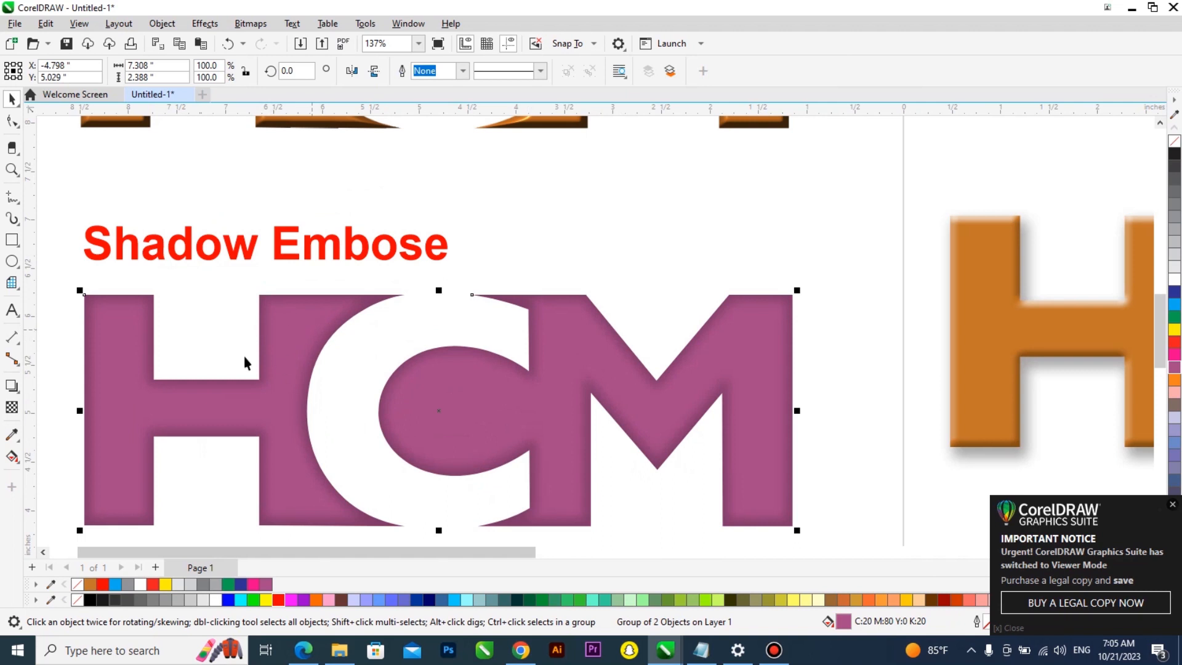
scroll(237, 338, "down", 4)
scroll(238, 338, "down", 1)
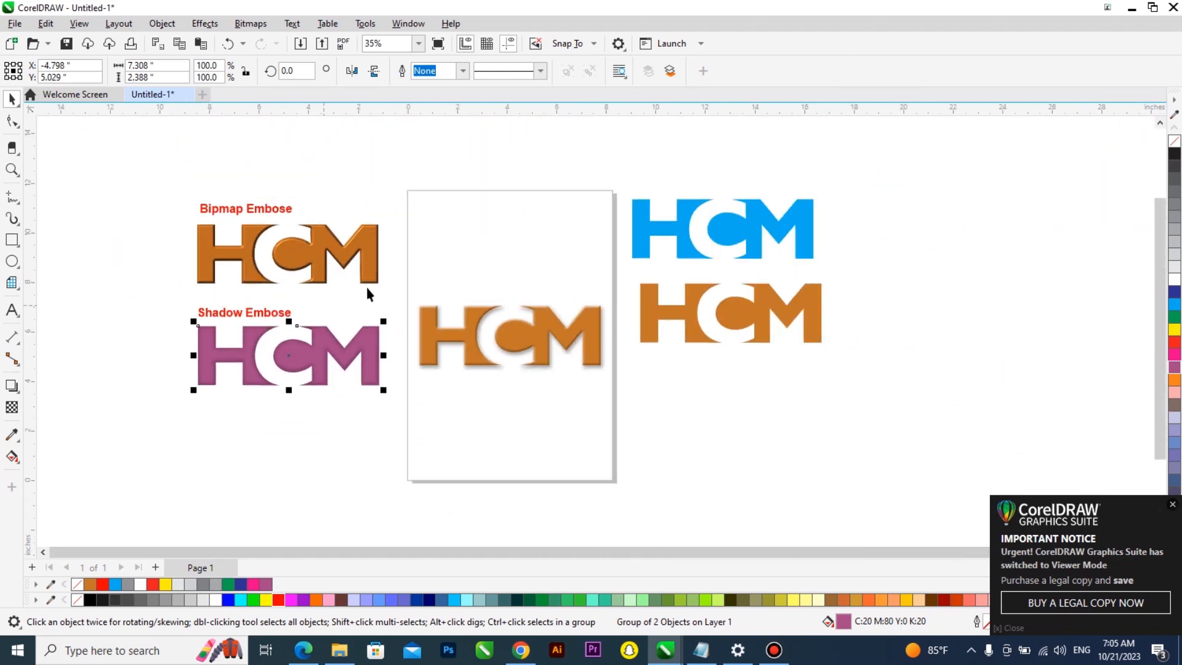
scroll(392, 281, "up", 1)
Place a copy of the plain orange logo at the top of the page and convert it to a 300 dpi bitmap
left_click(722, 221)
left_click_drag(746, 310, 459, 229)
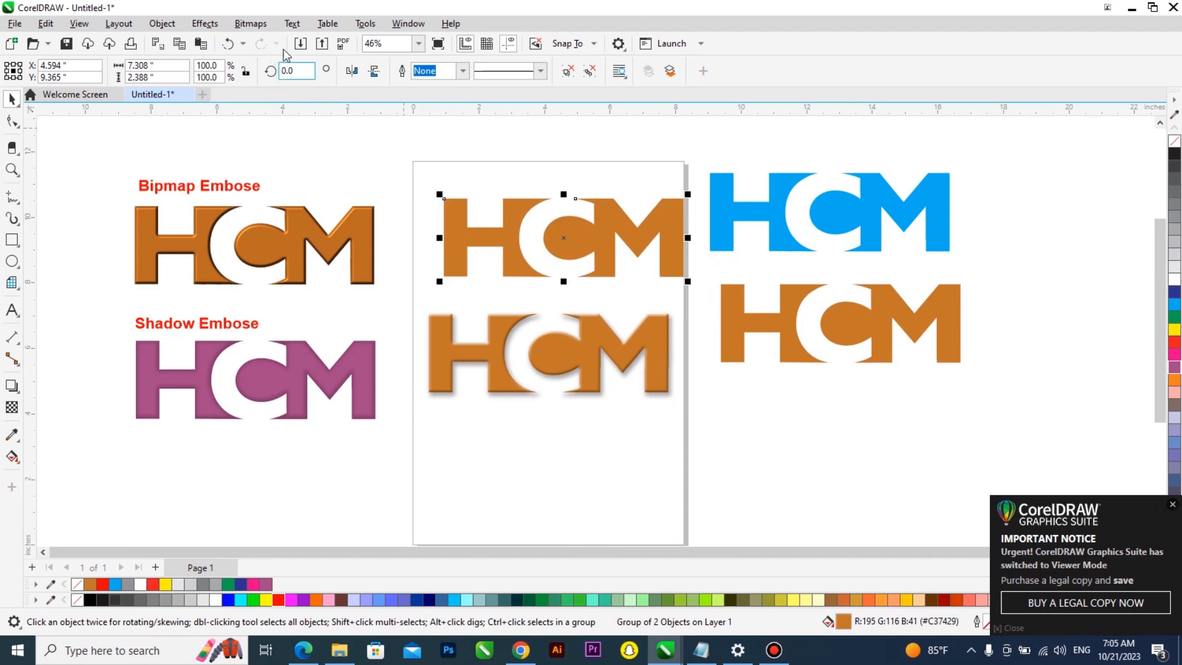
left_click(245, 26)
left_click(280, 42)
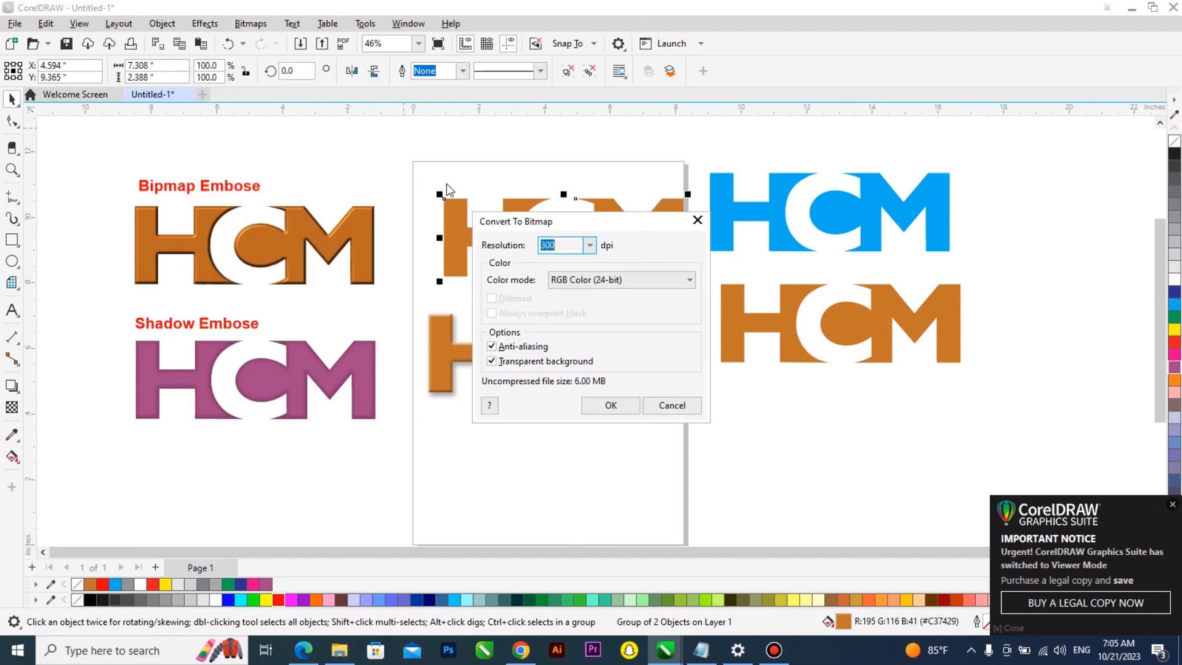
left_click(609, 407)
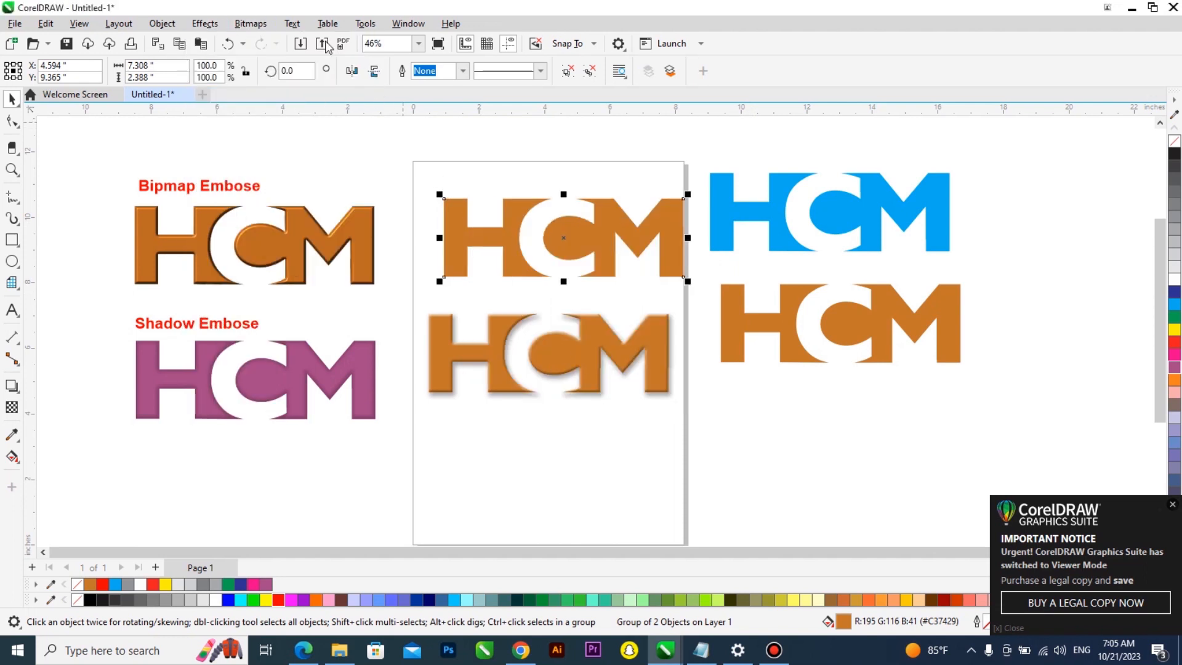
left_click(205, 23)
mouse_move(226, 68)
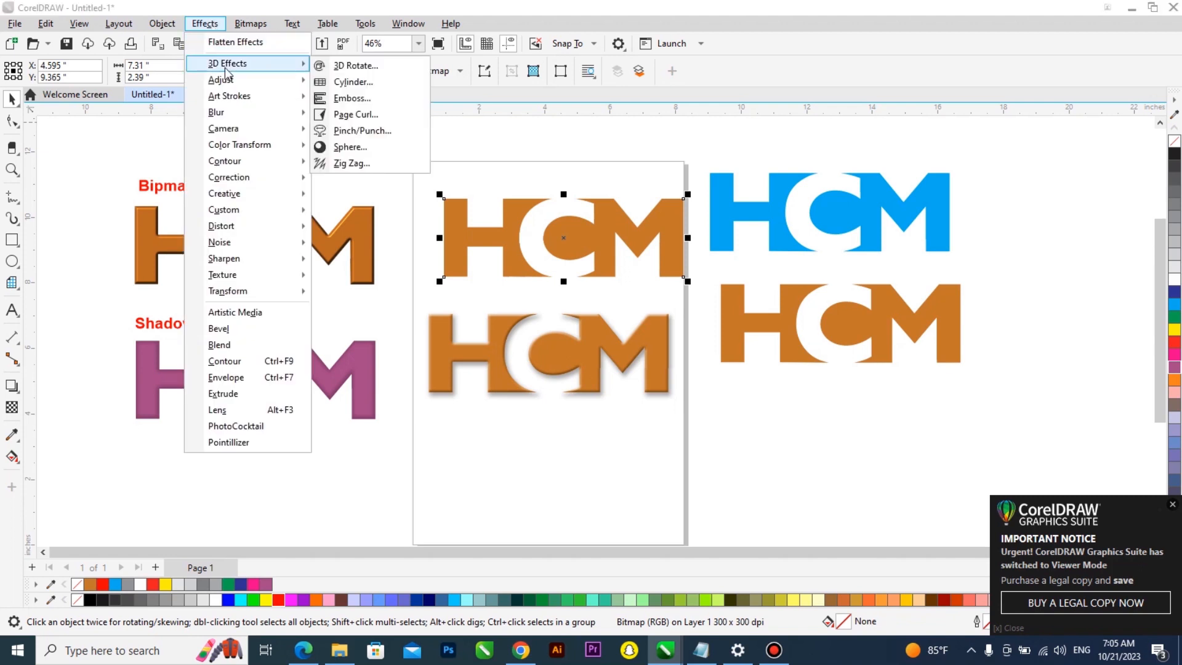
left_click(369, 98)
left_click_drag(621, 214, 814, 180)
left_click(872, 390)
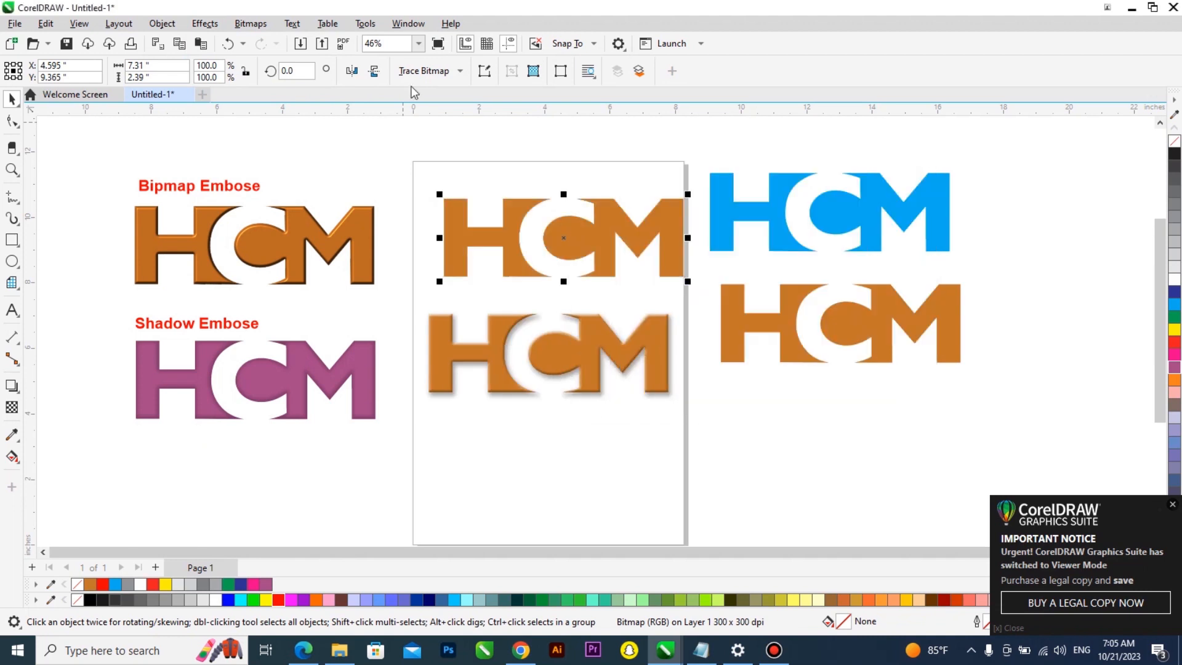
Try a Sphere effect at -12 percent on the bitmap logo, then undo it
left_click(207, 24)
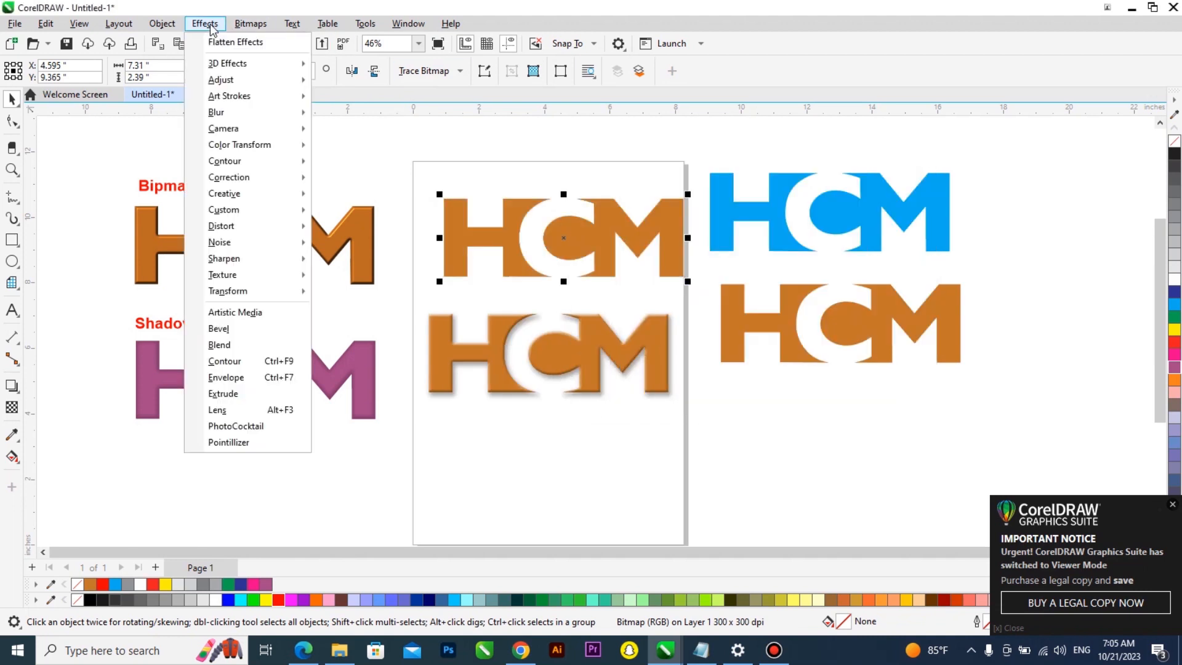
mouse_move(238, 68)
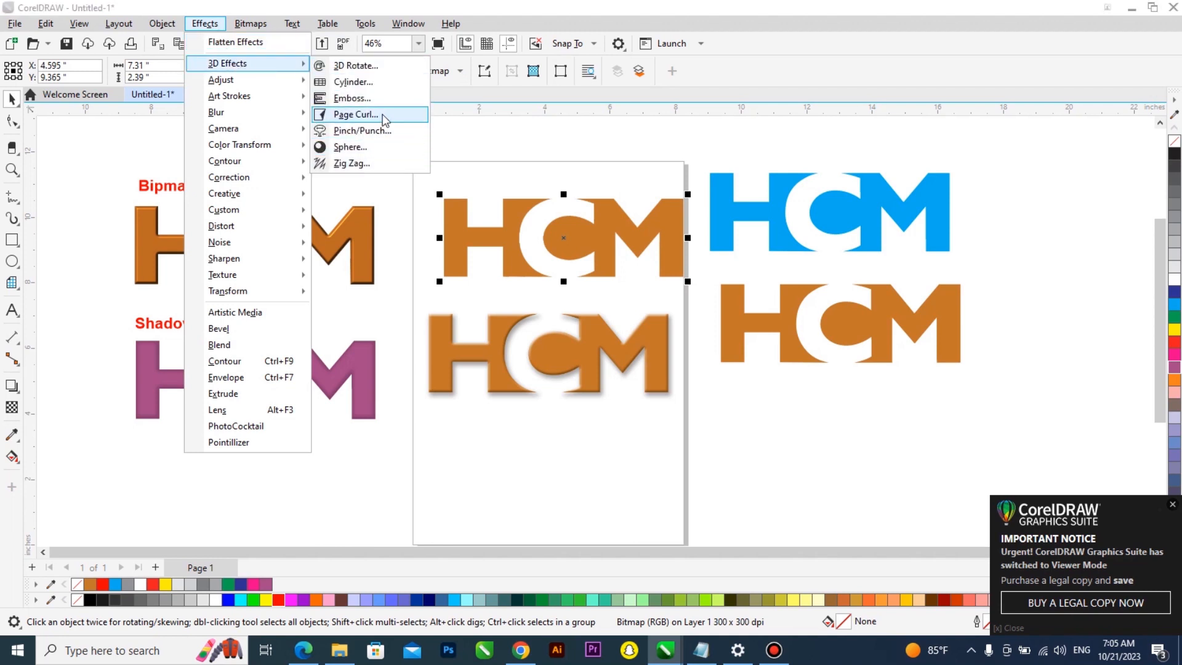
left_click(366, 148)
left_click_drag(628, 187, 843, 133)
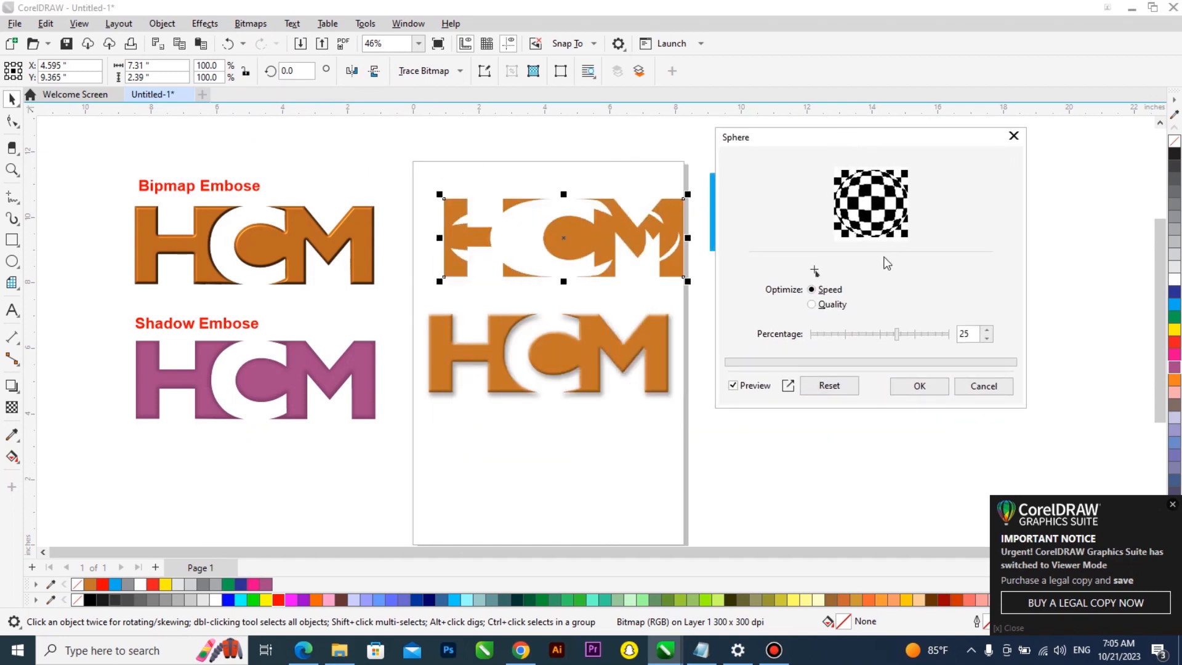
left_click_drag(898, 333, 915, 333)
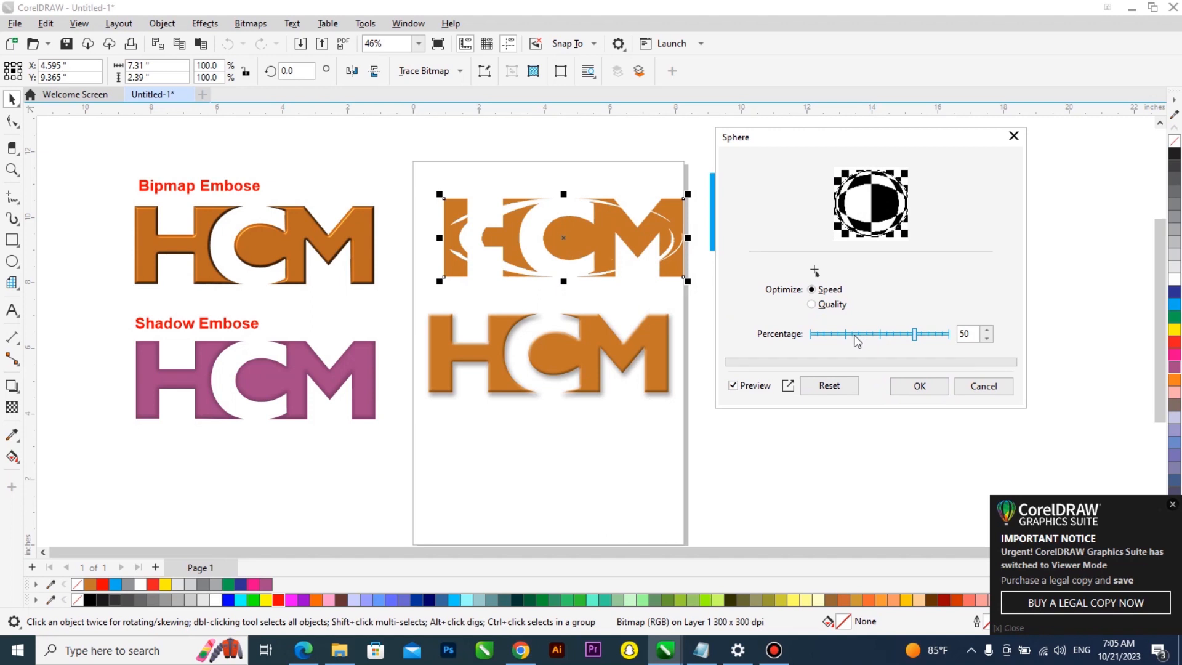
left_click(836, 334)
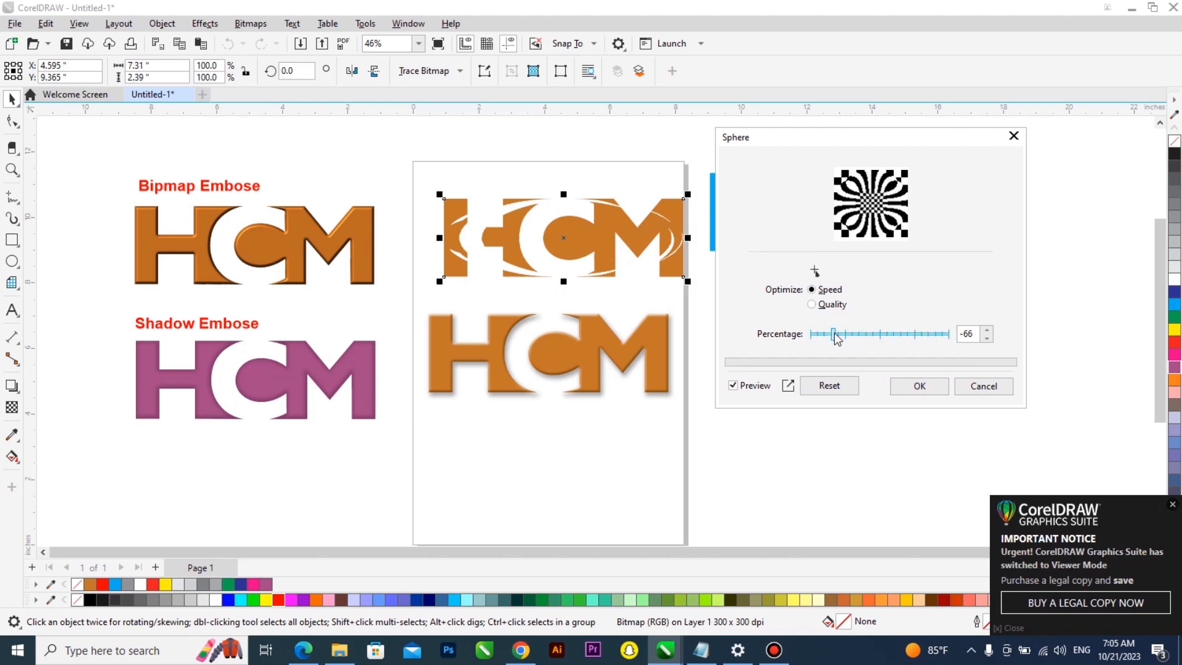
left_click(872, 334)
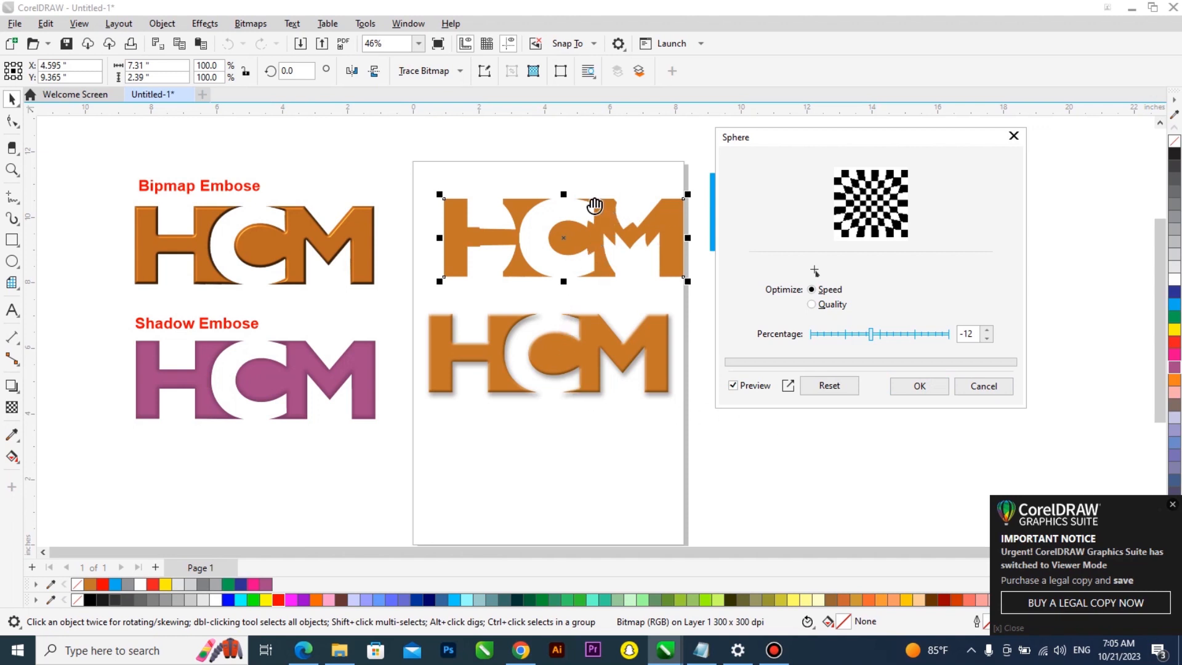
left_click(922, 386)
key("ctrl+z")
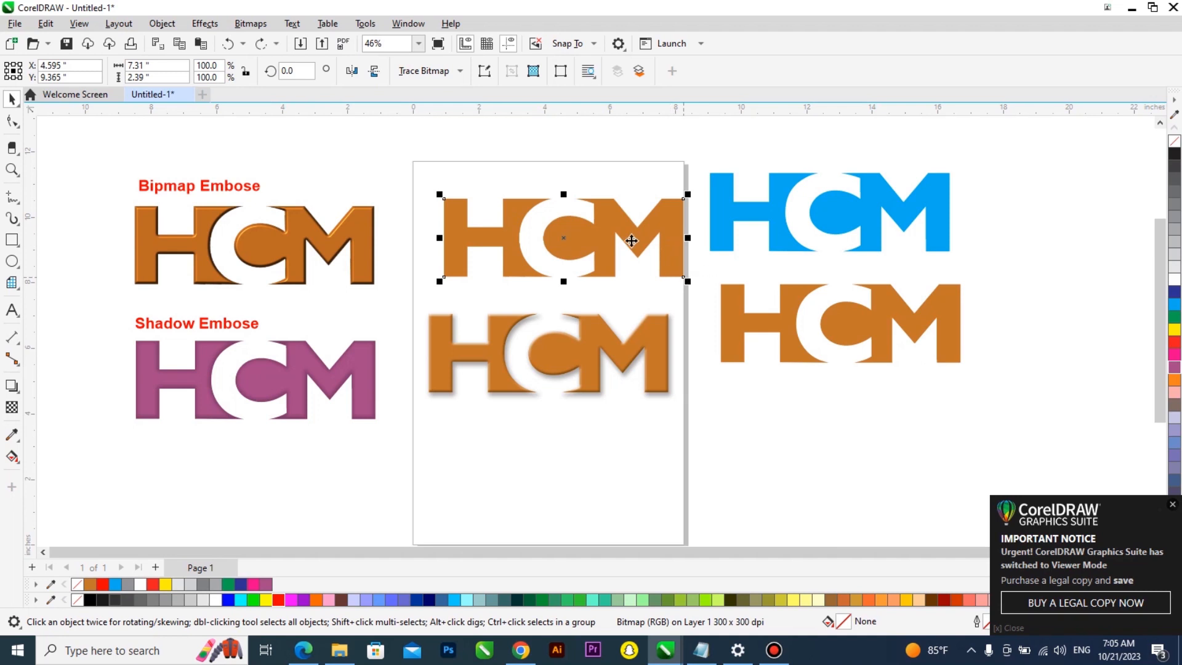
Open the Emboss effect for the bitmap logo and try various depth, level and emboss colors, keeping Original color
left_click(205, 24)
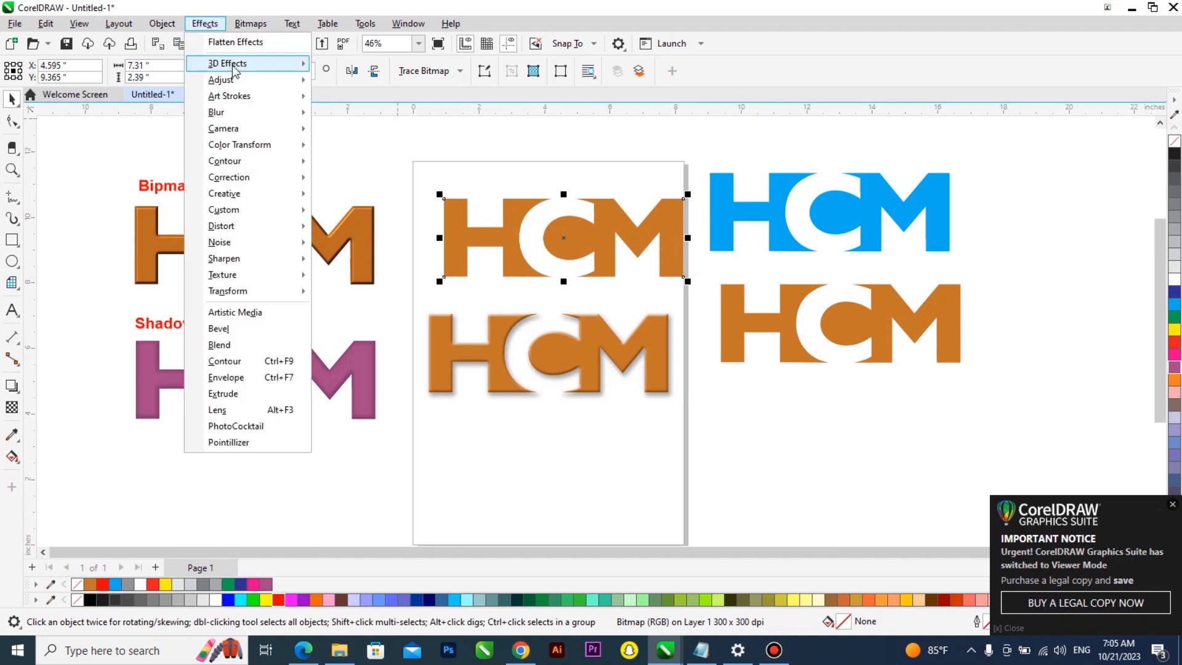
mouse_move(234, 70)
left_click(352, 98)
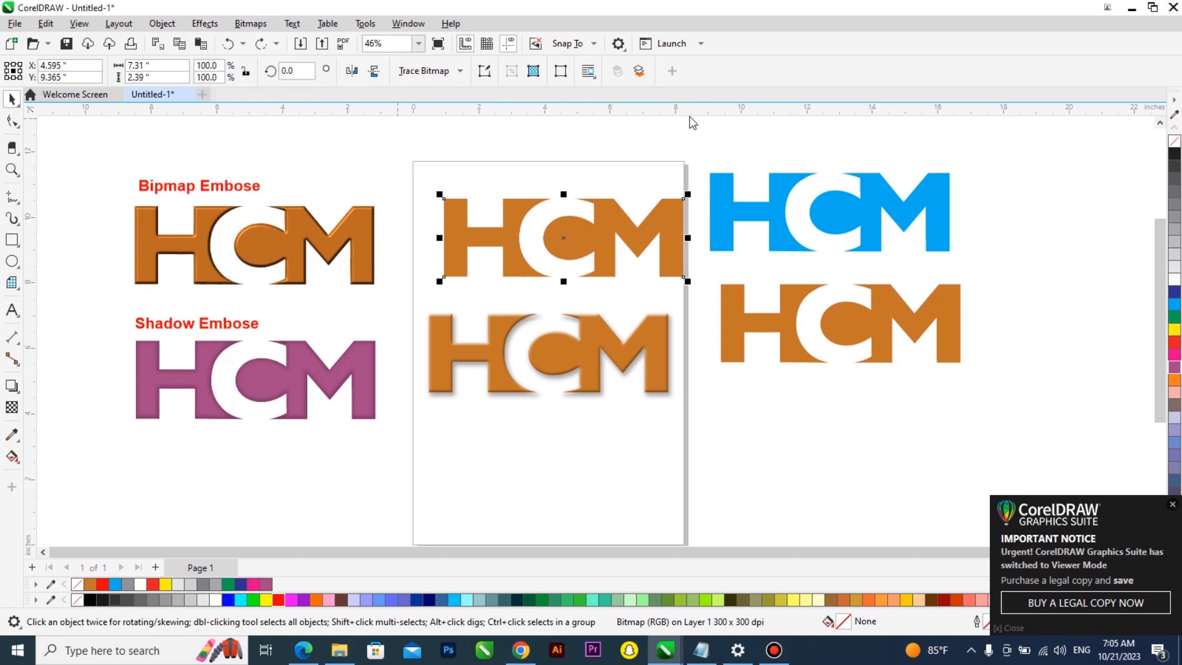
left_click_drag(601, 206, 890, 128)
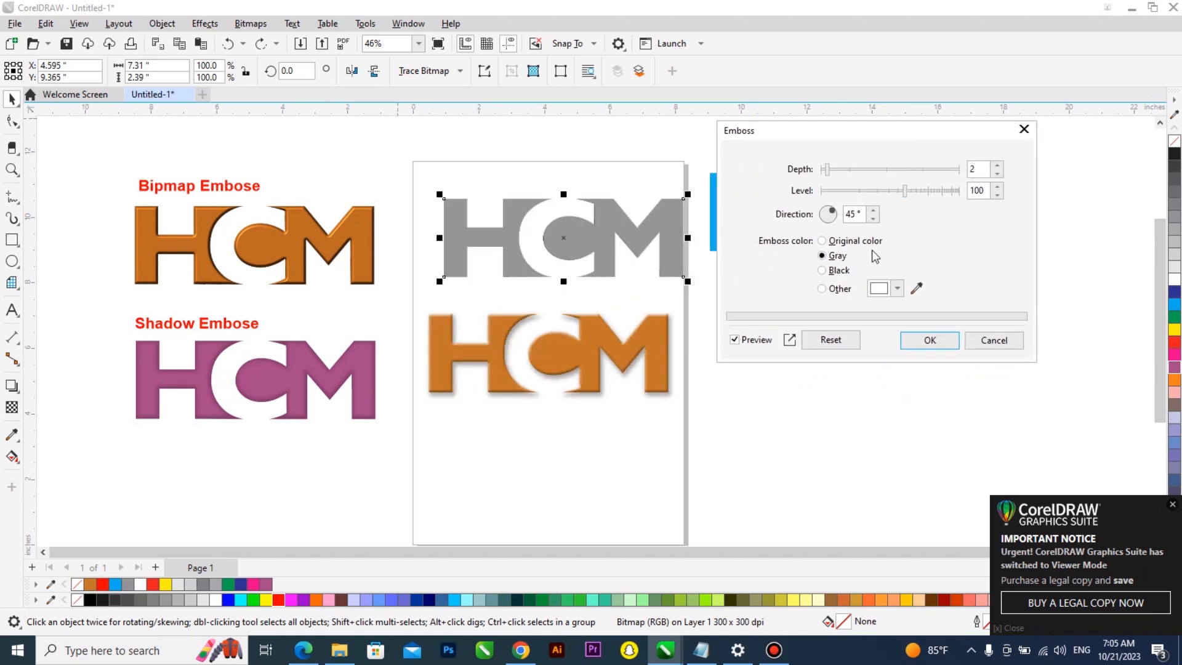
left_click(890, 171)
left_click(931, 172)
left_click(952, 172)
left_click(938, 191)
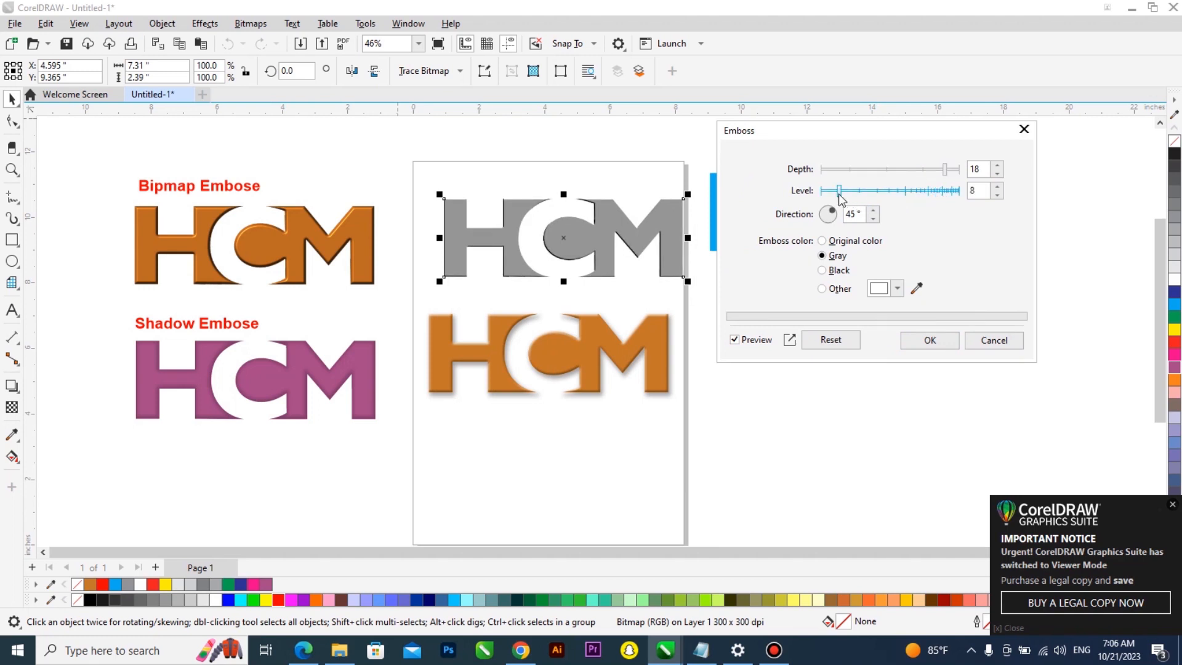
left_click(823, 241)
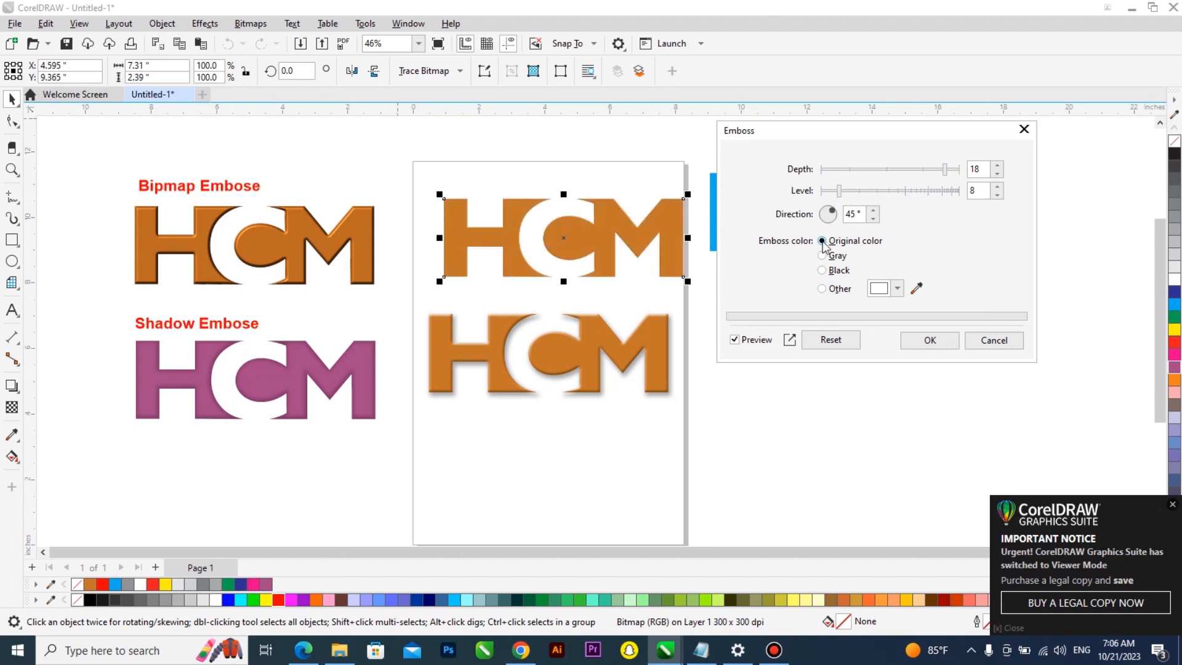
left_click(910, 191)
left_click(931, 188)
left_click(842, 168)
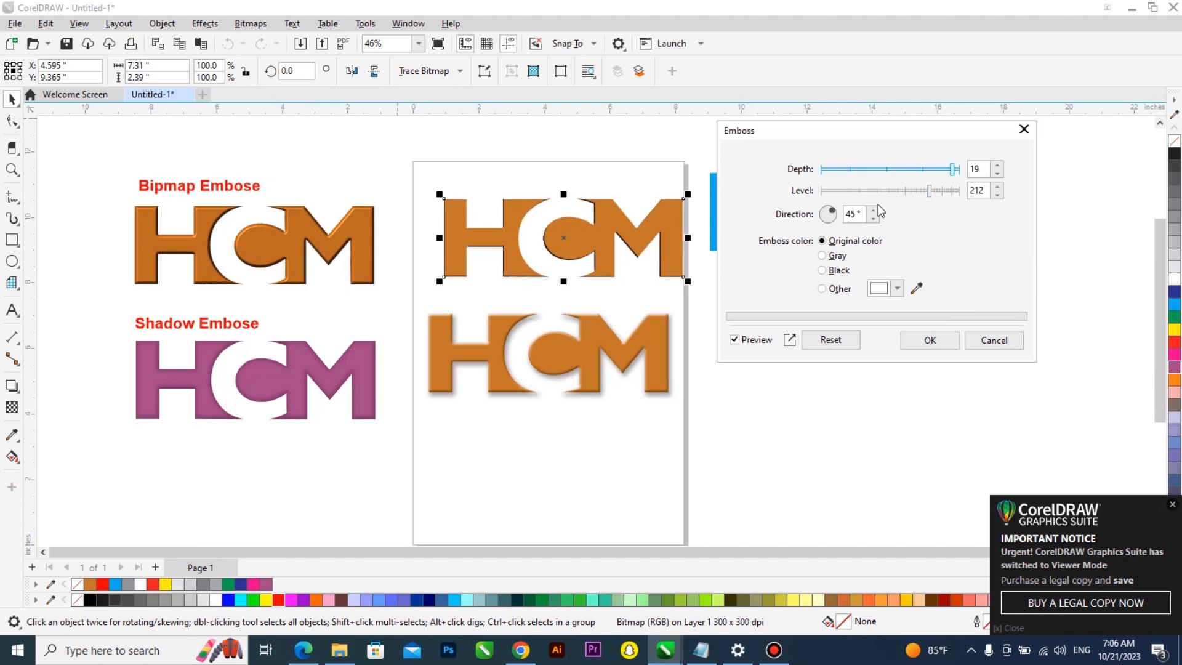
left_click(823, 270)
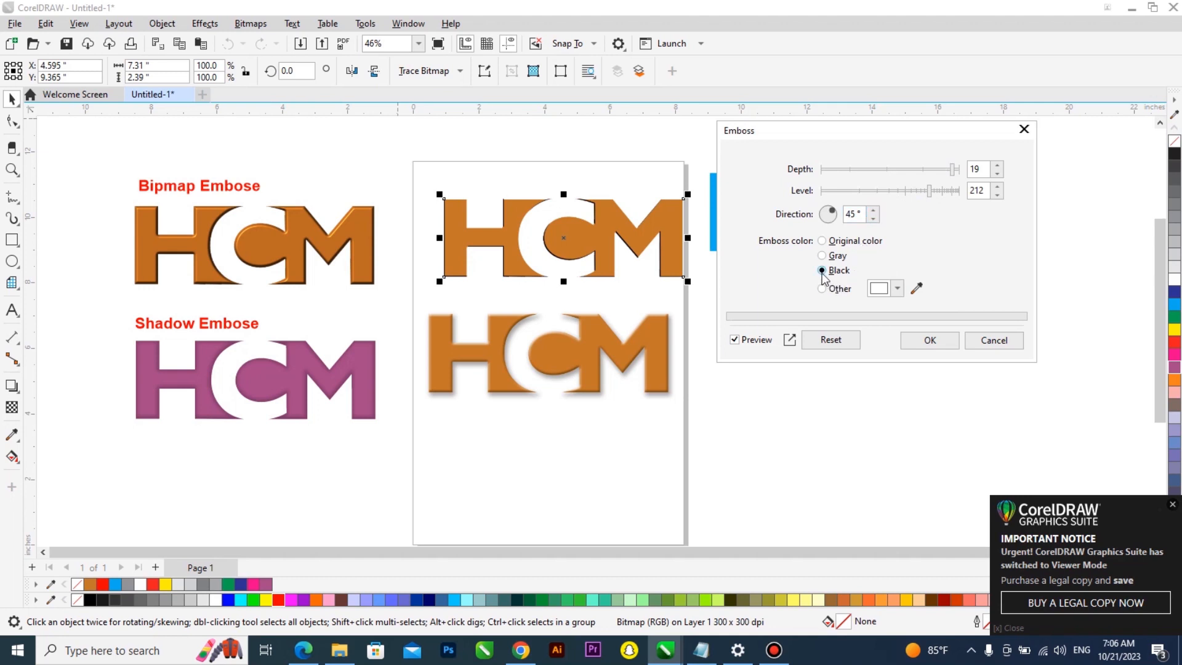
left_click(822, 255)
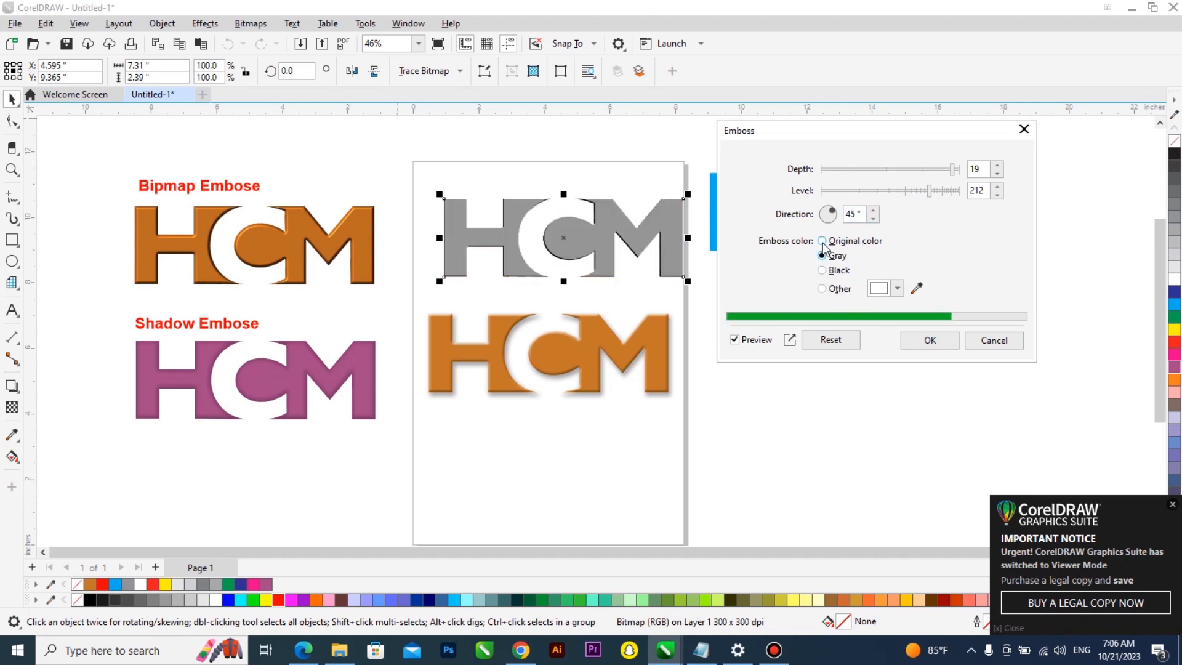
left_click(822, 241)
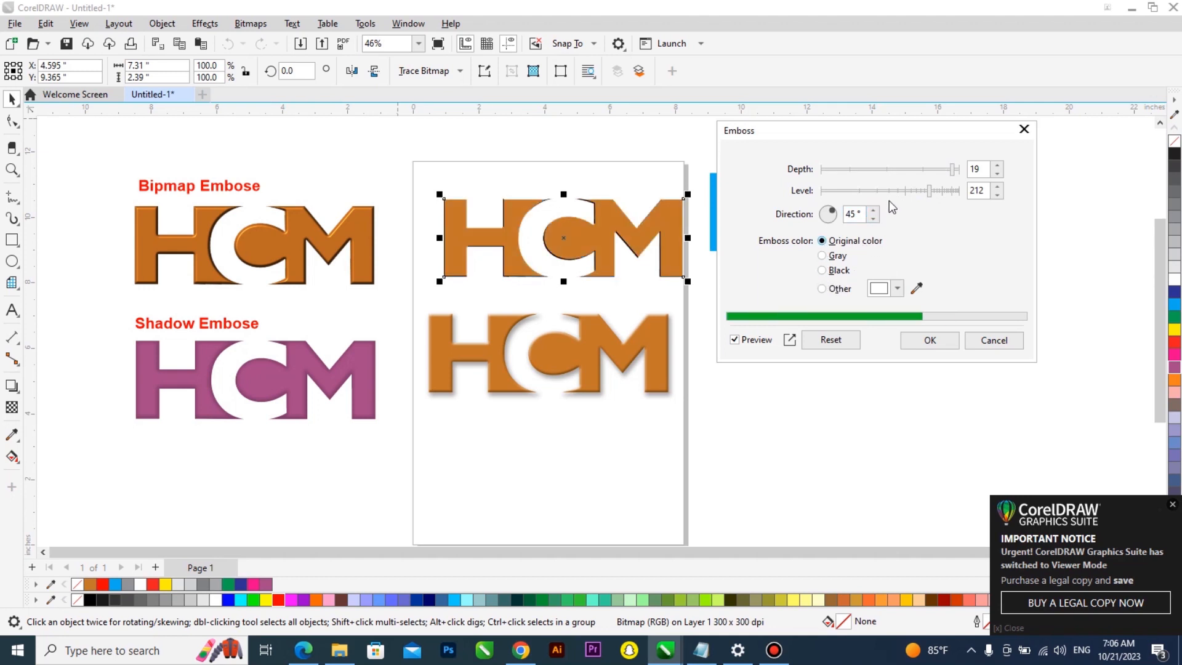
Set the emboss direction to 50°, depth to 20 and level to 66, and apply the Emboss effect
left_click(826, 217)
left_click(832, 210)
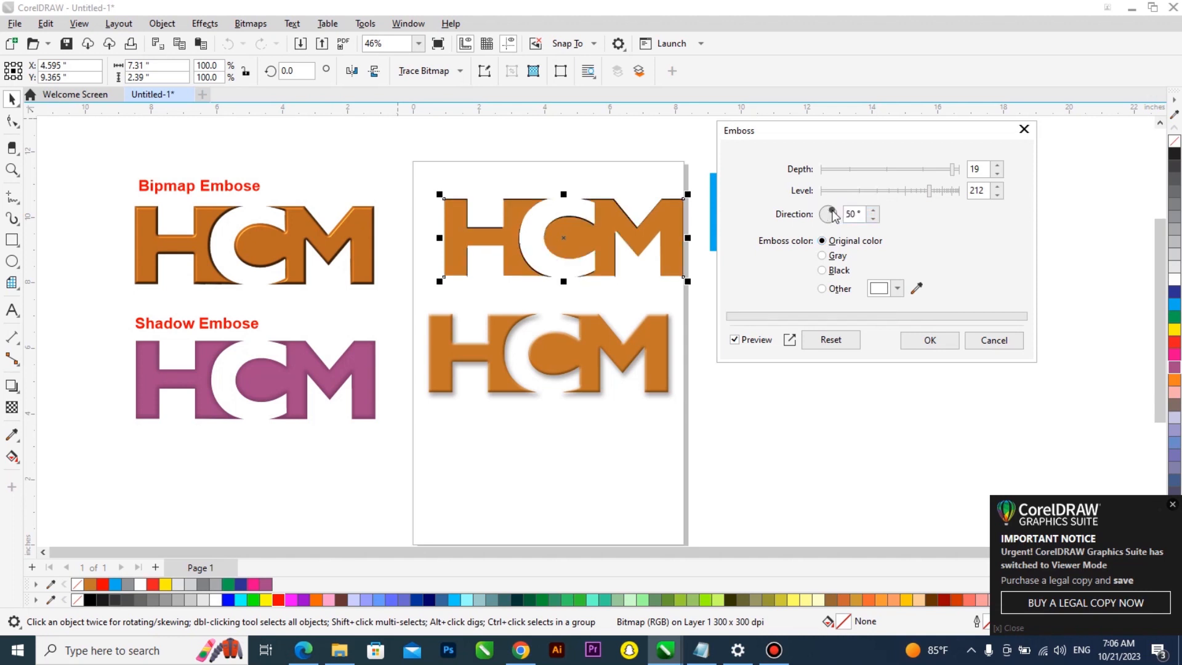
left_click(865, 195)
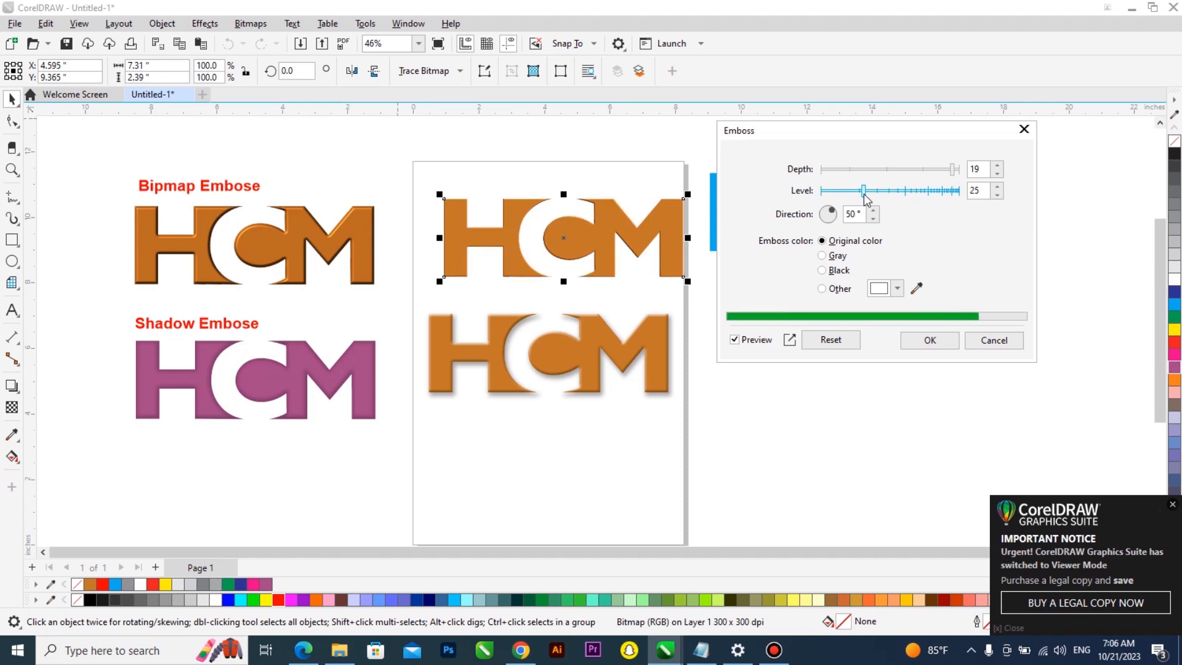
left_click(932, 170)
left_click(959, 170)
left_click(934, 192)
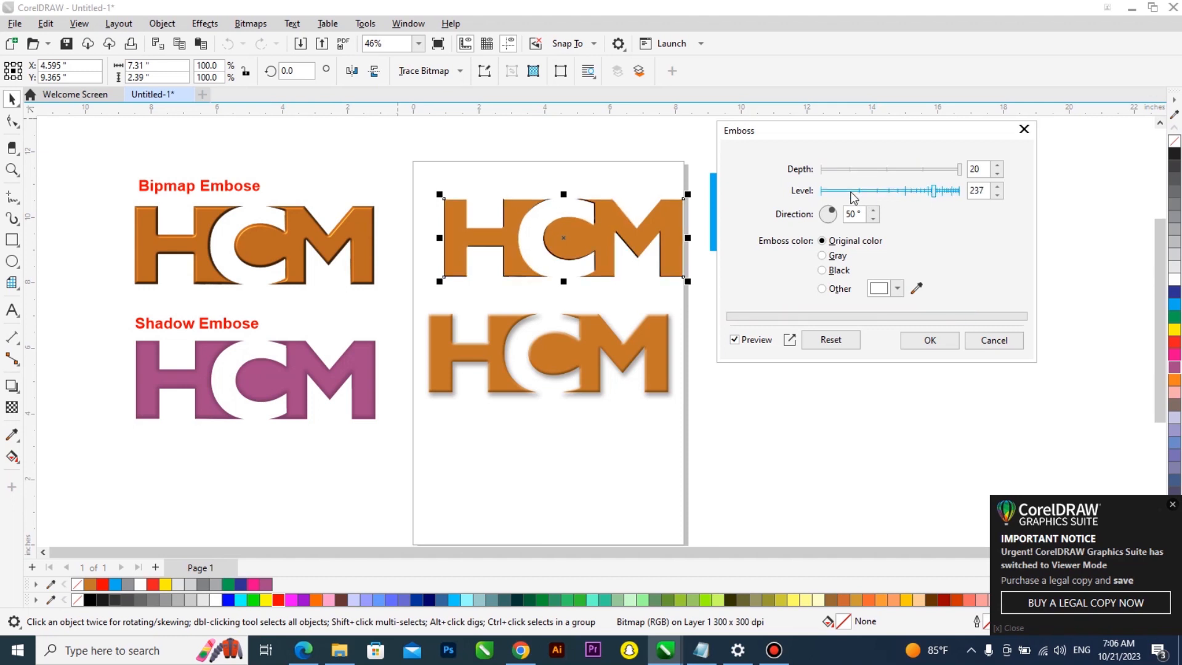
left_click(852, 192)
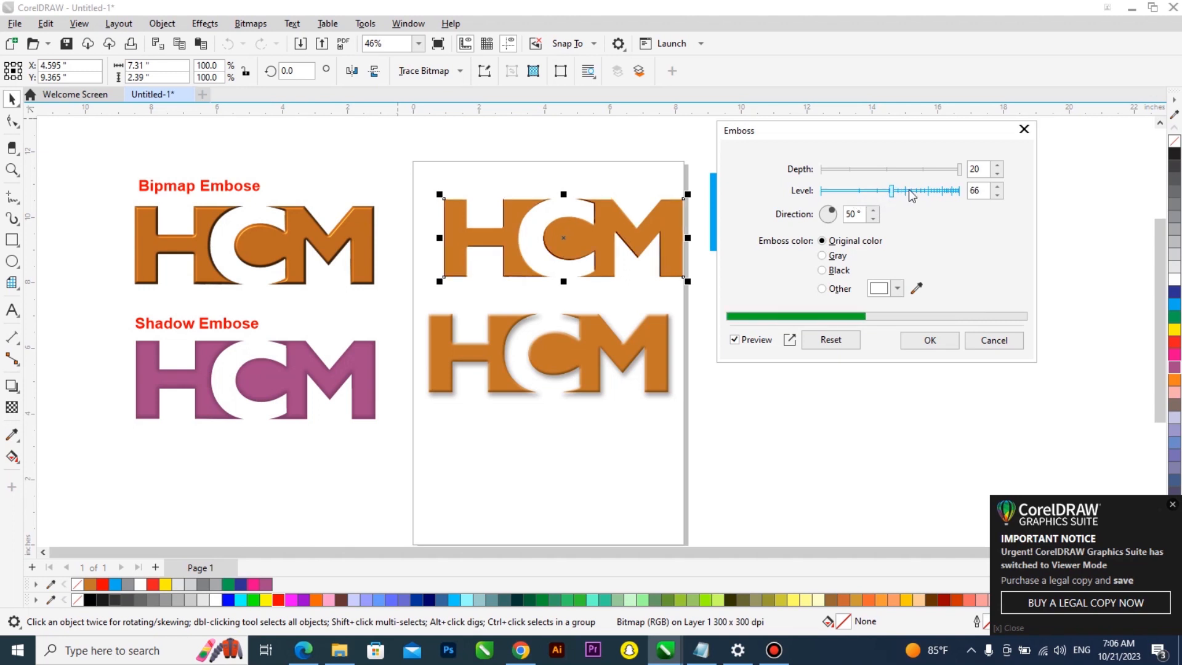
left_click(930, 340)
Zoom in on the embossed bitmap logo and nudge it slightly to the left
scroll(622, 277, "up", 5)
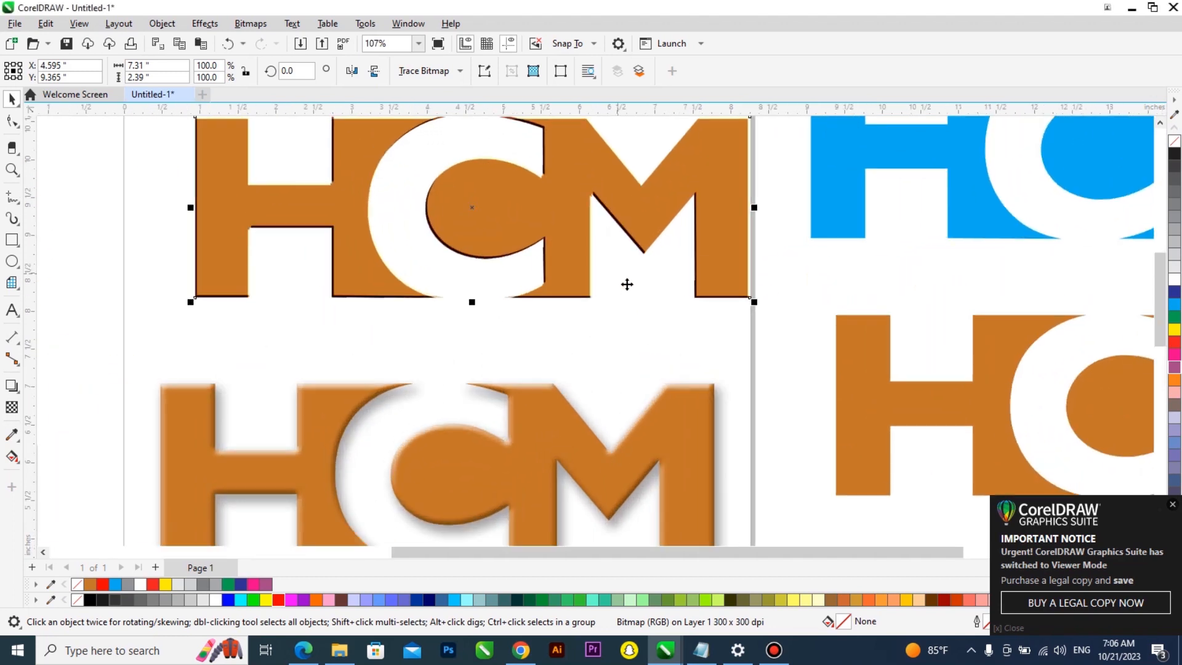
scroll(576, 268, "down", 4)
scroll(556, 271, "up", 3)
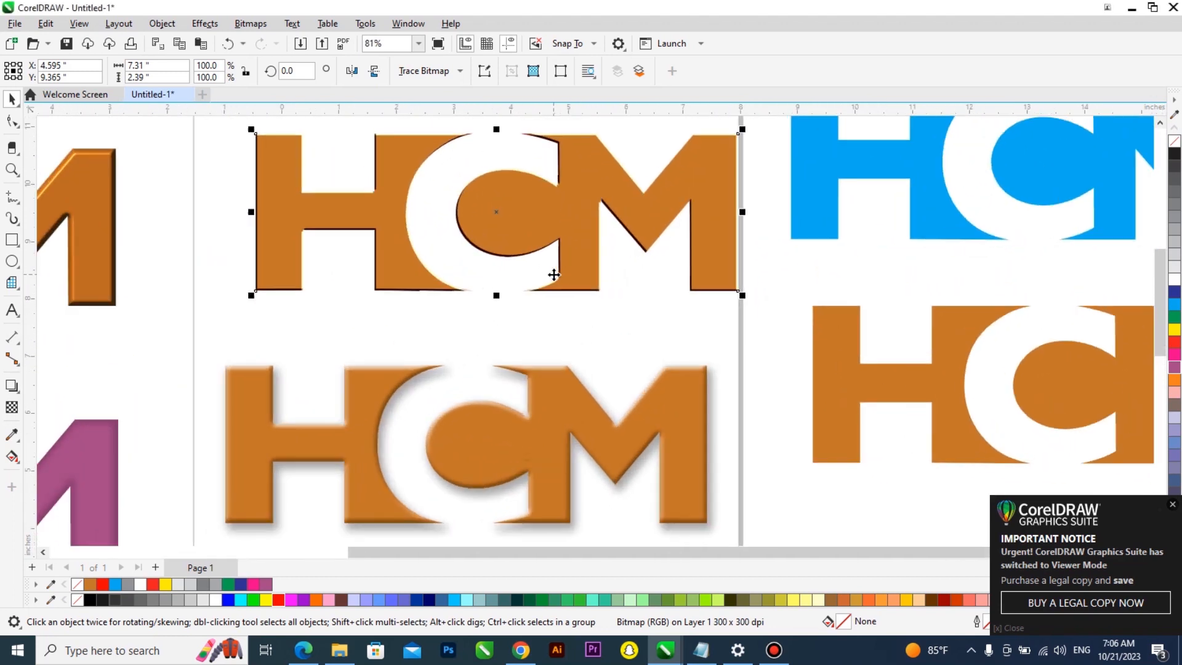
scroll(556, 271, "up", 2)
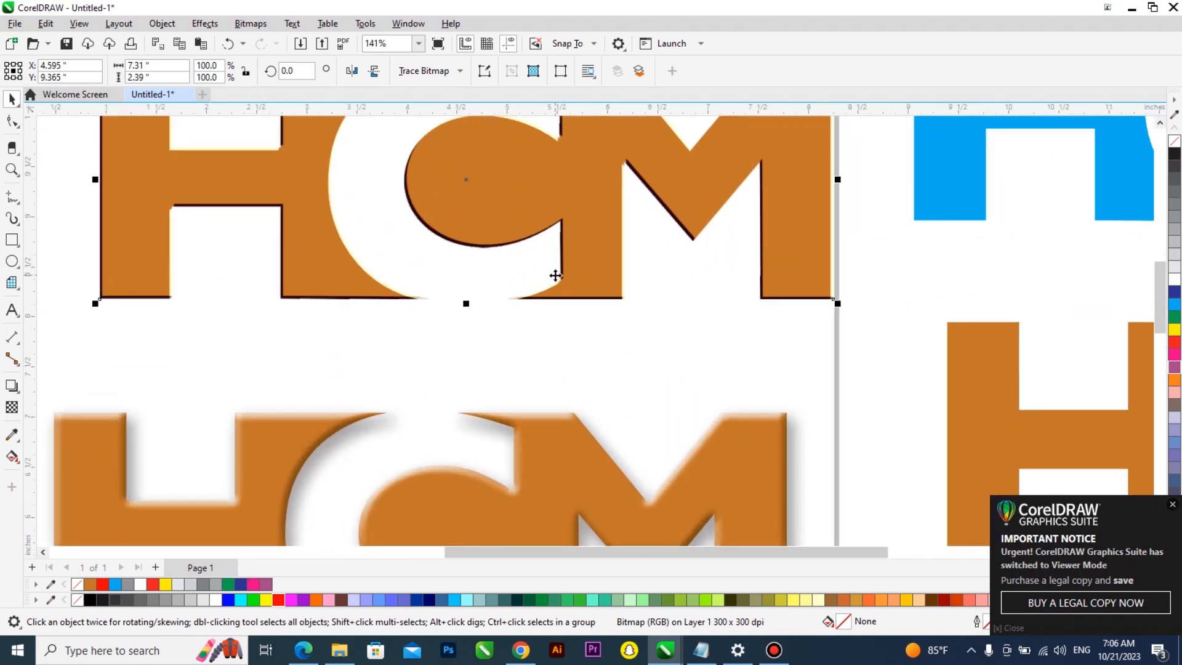
scroll(556, 271, "down", 4)
left_click_drag(556, 251, 546, 251)
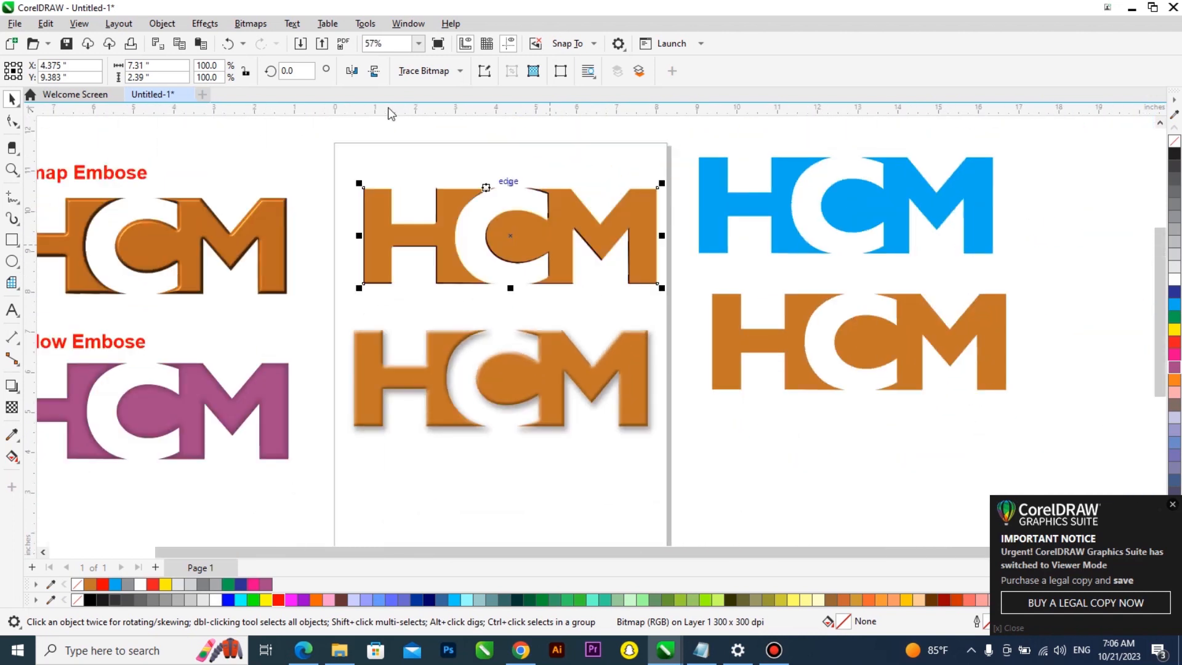
left_click(205, 24)
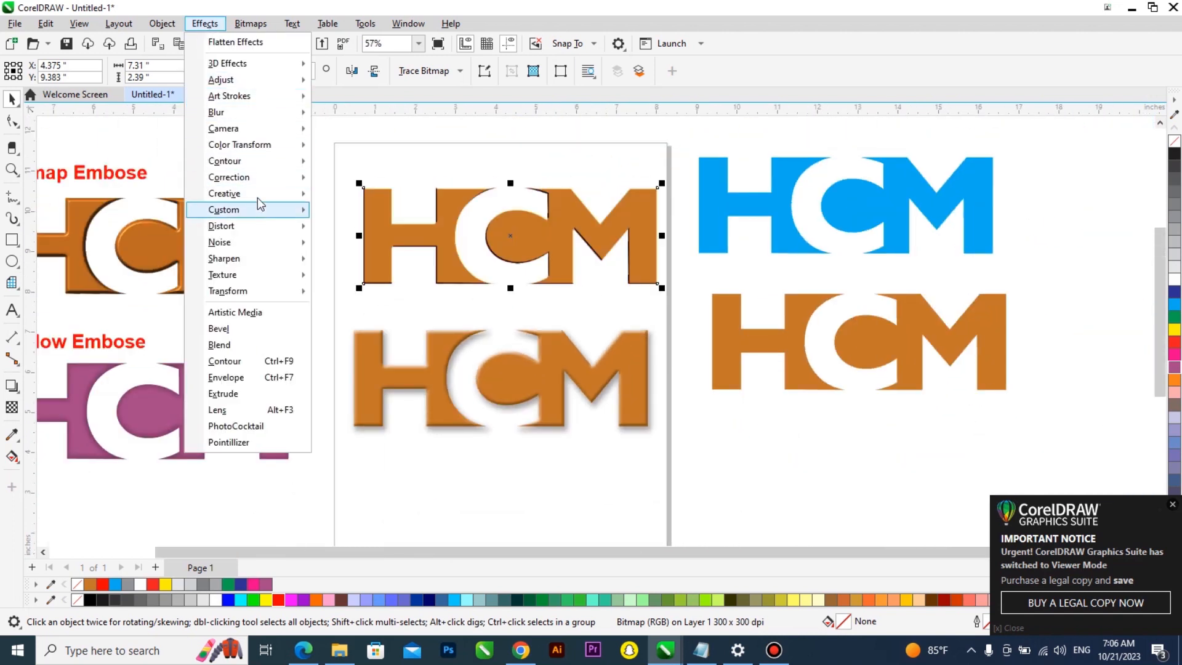
mouse_move(271, 71)
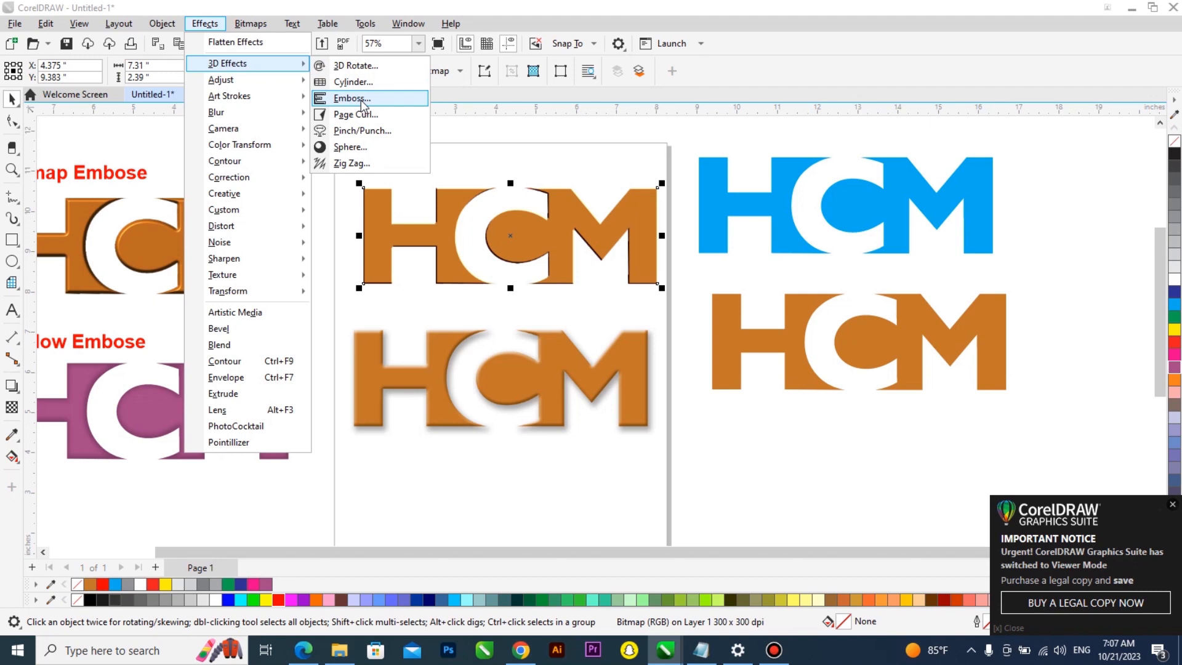
left_click(549, 235)
scroll(549, 234, "up", 4)
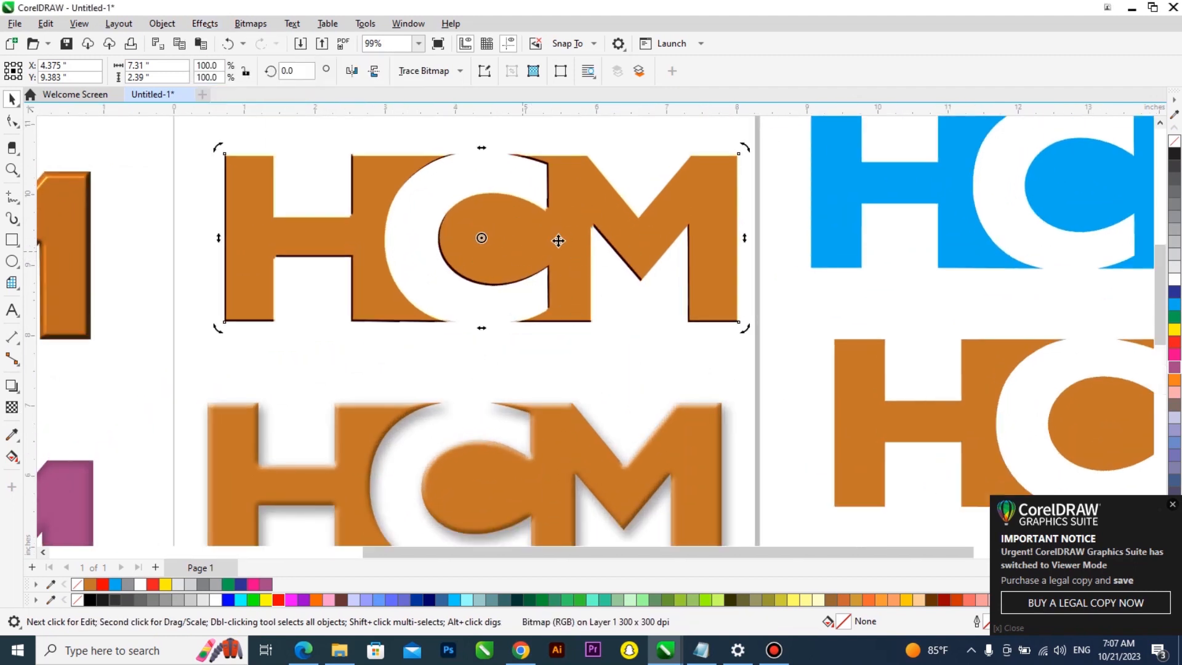
scroll(614, 259, "down", 4)
left_click(239, 238)
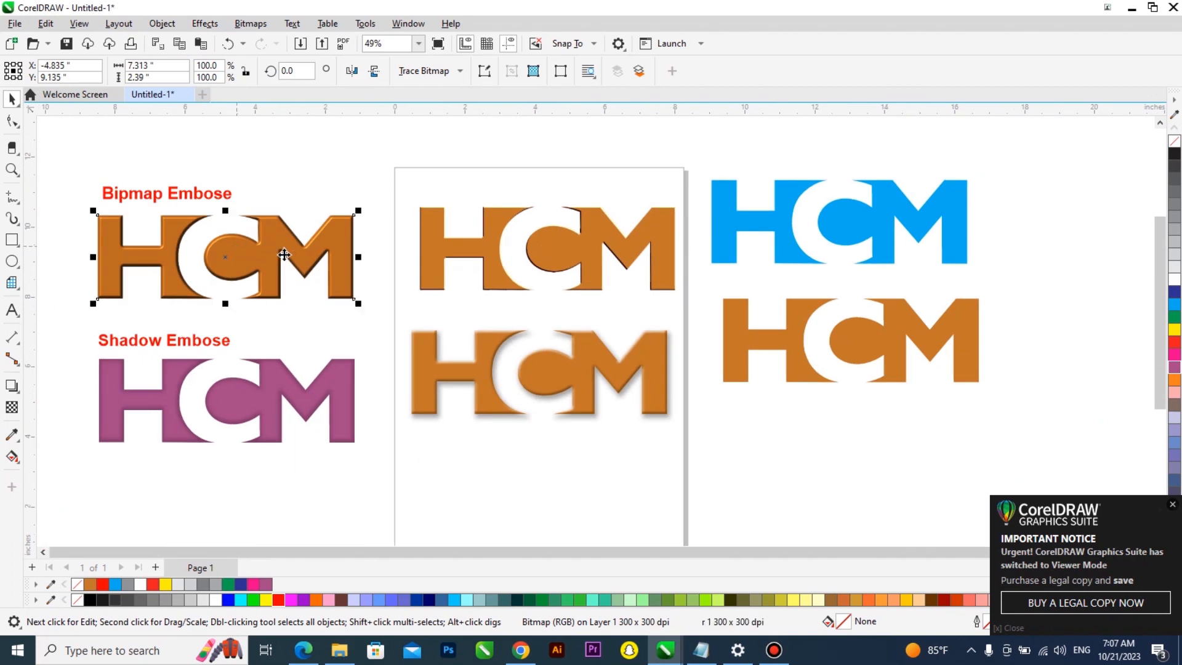
left_click(204, 24)
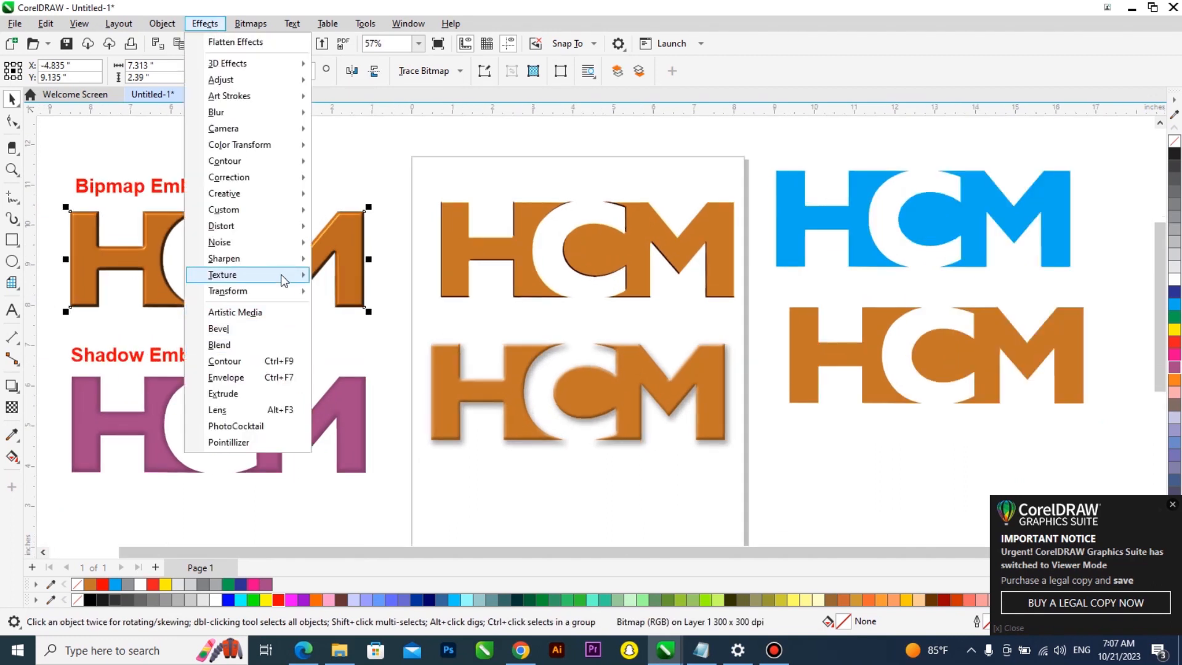
mouse_move(284, 278)
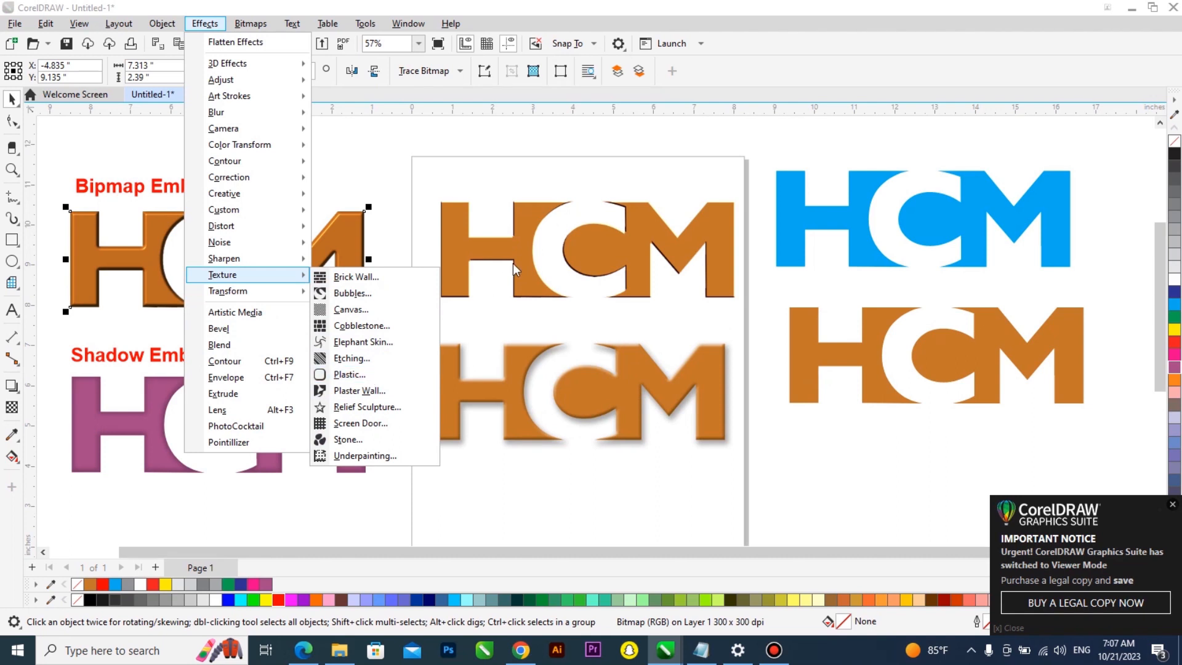
left_click(516, 243)
scroll(170, 269, "up", 1)
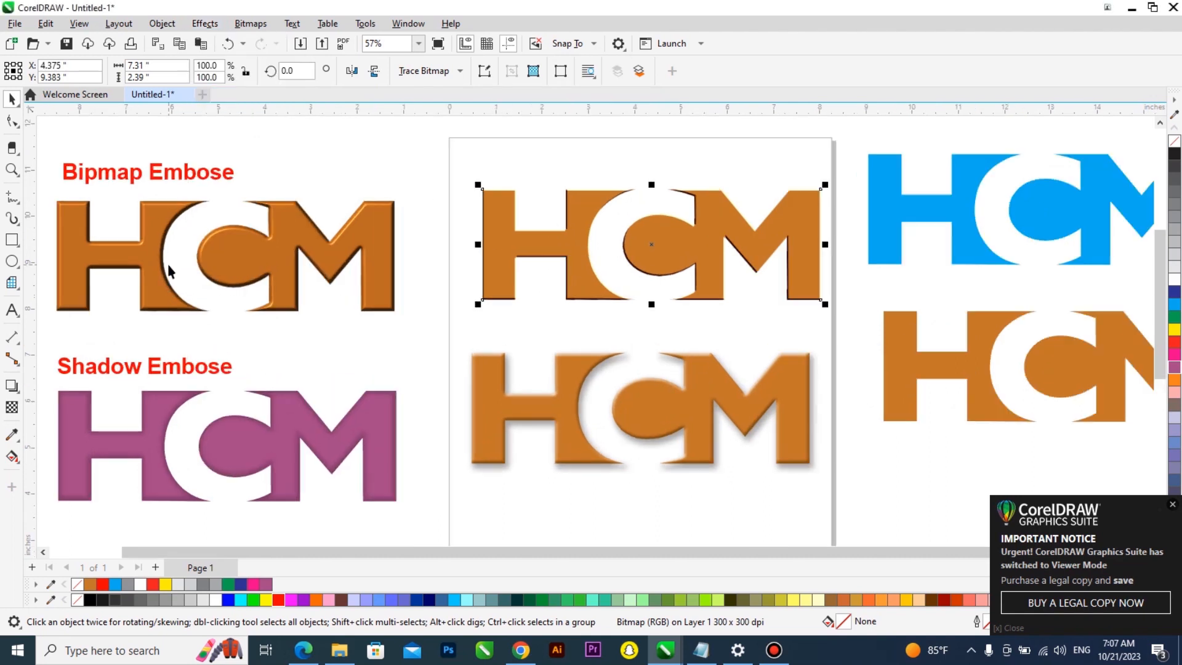
scroll(213, 221, "down", 2)
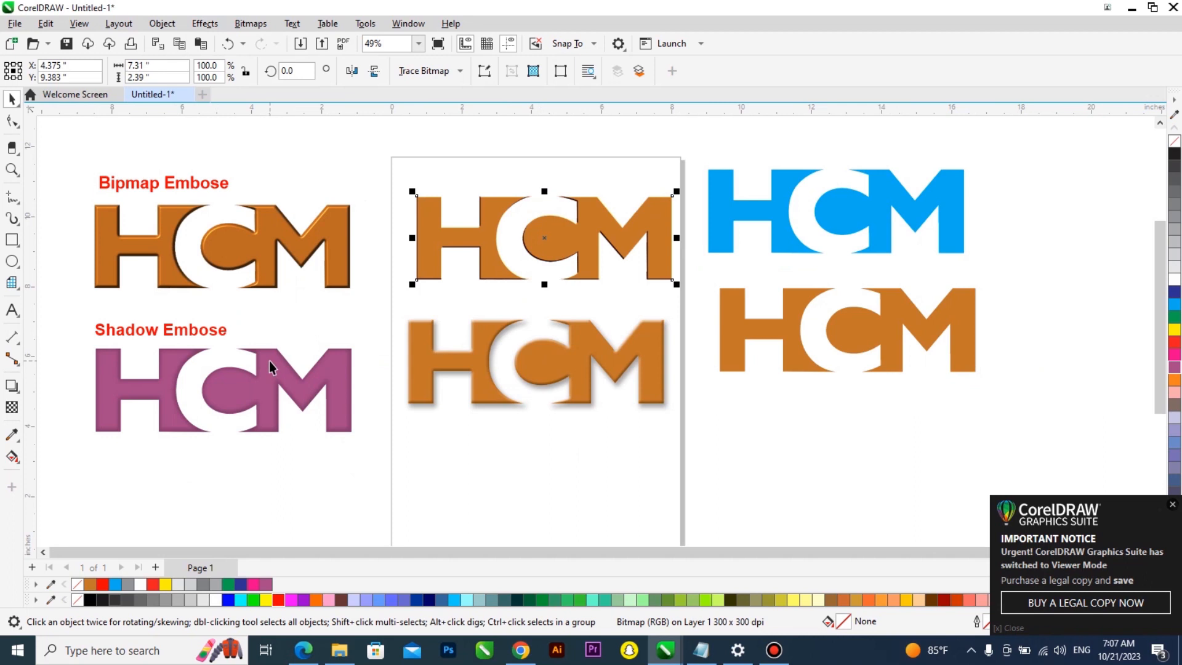
left_click_drag(270, 367, 589, 459)
scroll(589, 459, "up", 4)
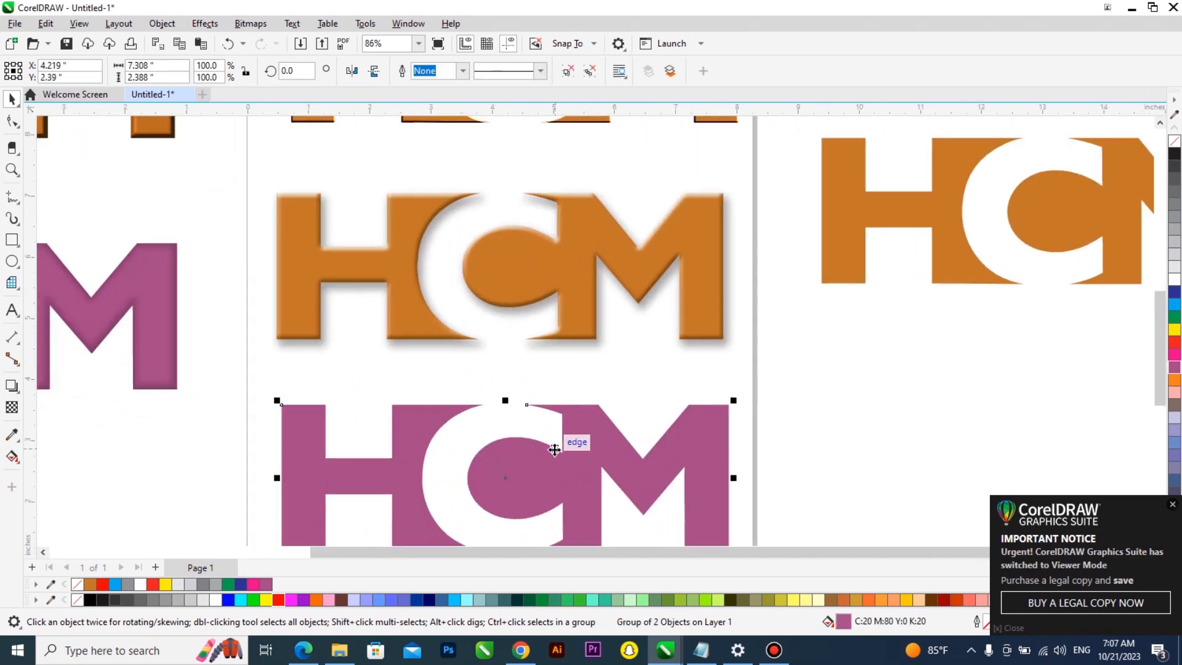
scroll(555, 449, "down", 4)
key("Delete")
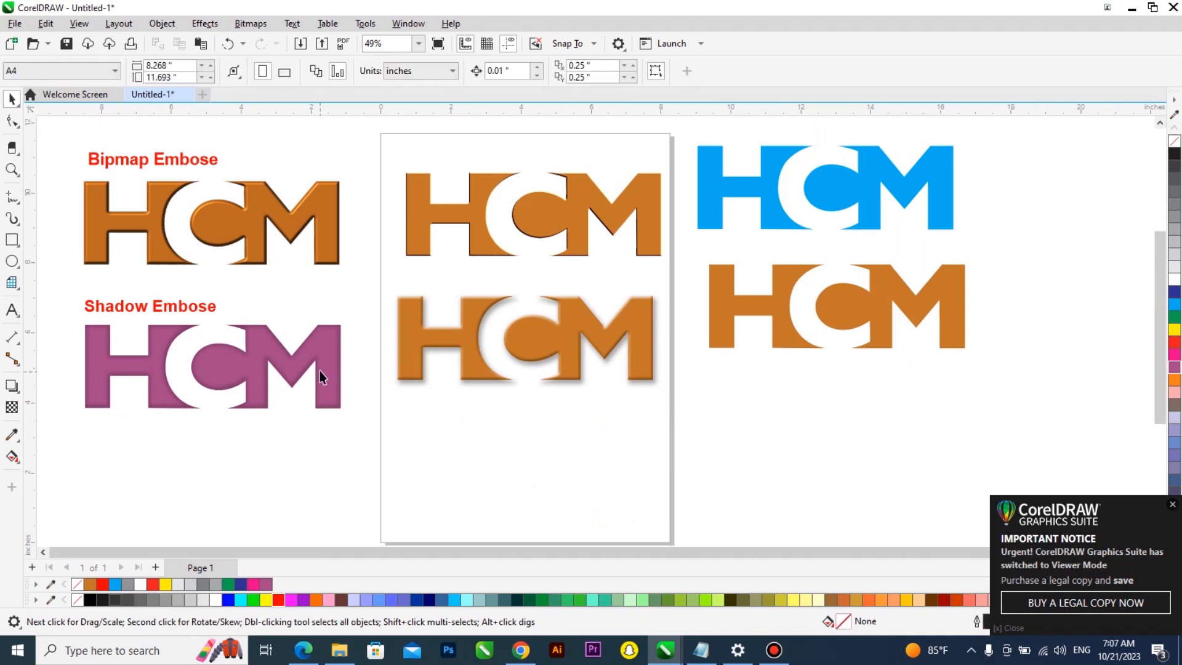
Copy the pink Shadow Embose logo onto the page below the two orange logos
left_click_drag(338, 370, 647, 443)
scroll(579, 402, "up", 4)
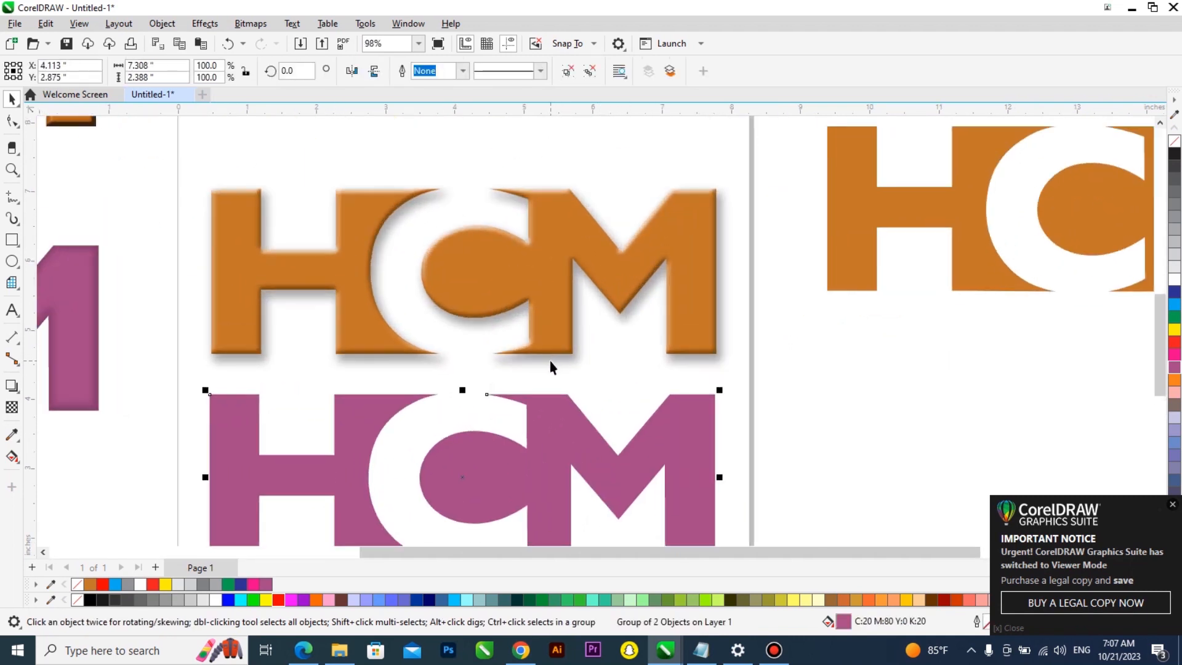
scroll(521, 312, "down", 2)
Apply a Small Glow drop shadow to the pink logo with opacity 50, a dark gray color and feathering 9
left_click(12, 385)
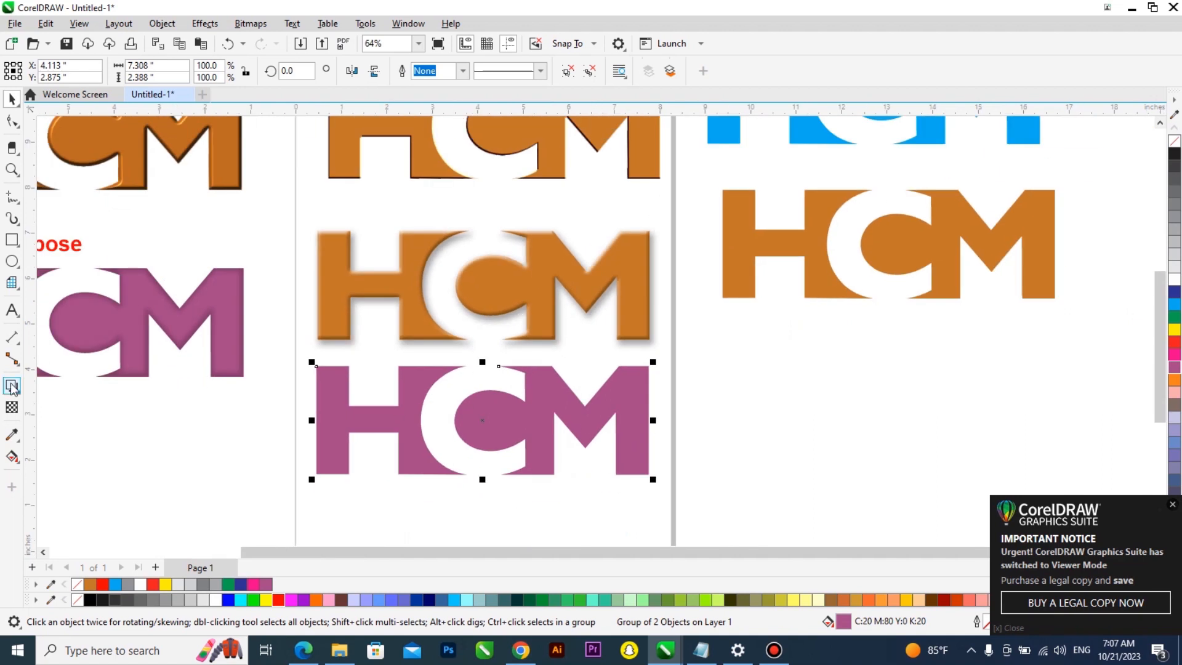
left_click(50, 71)
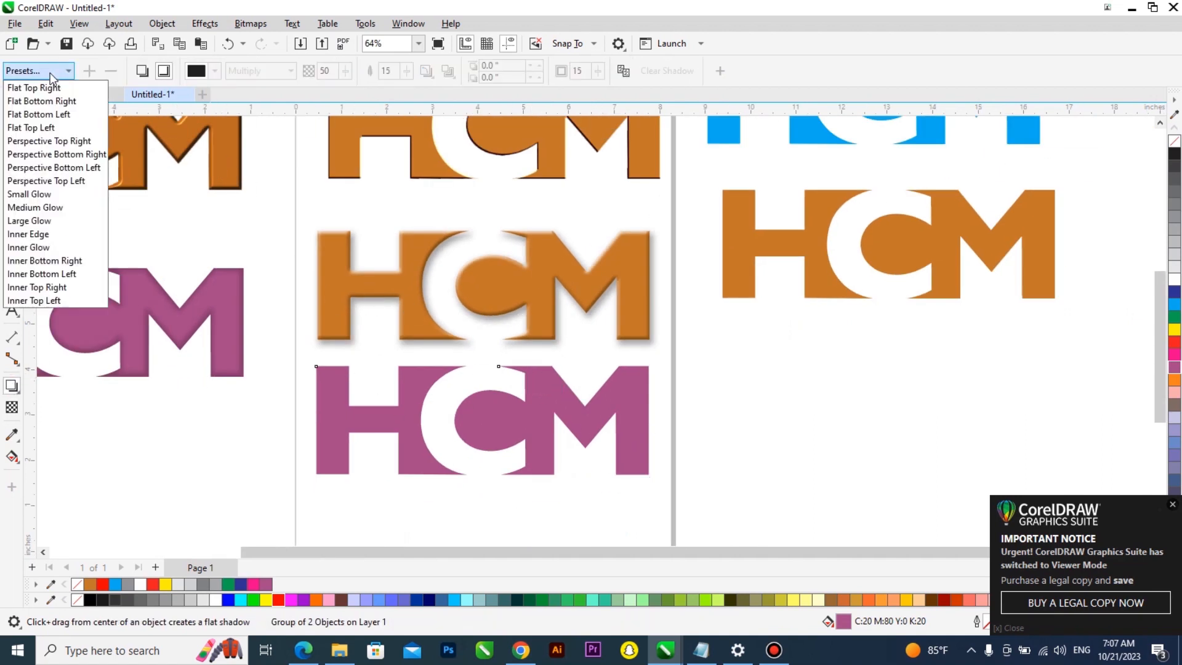
left_click(61, 197)
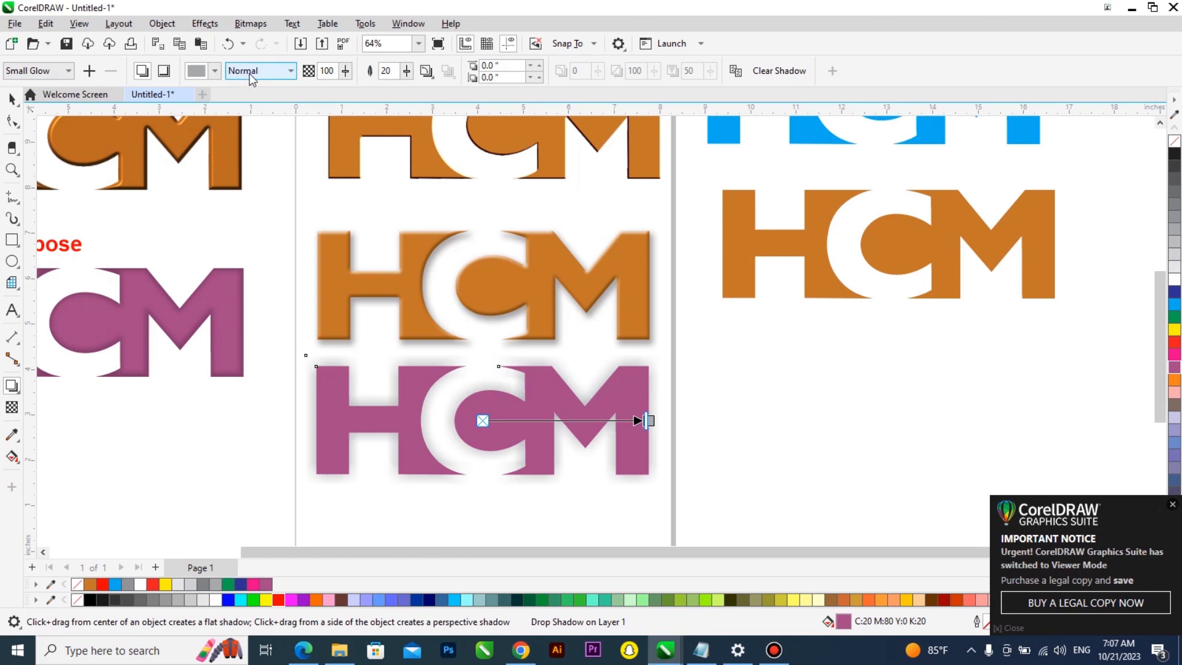
left_click_drag(343, 73, 309, 81)
left_click(214, 72)
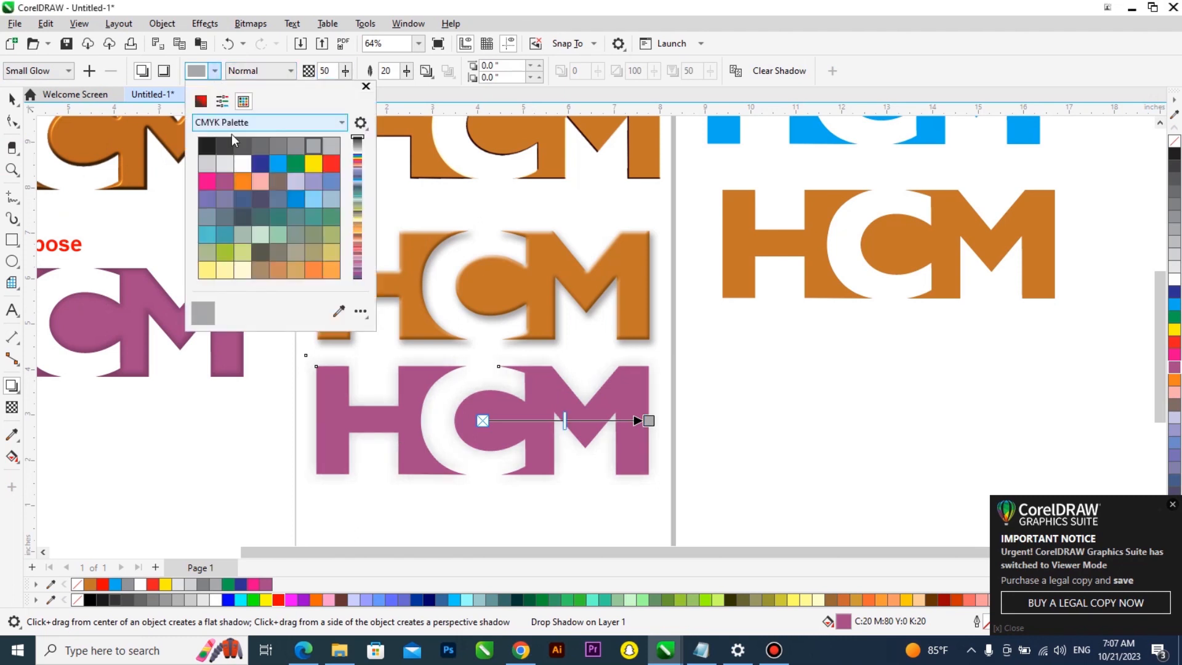
left_click(220, 147)
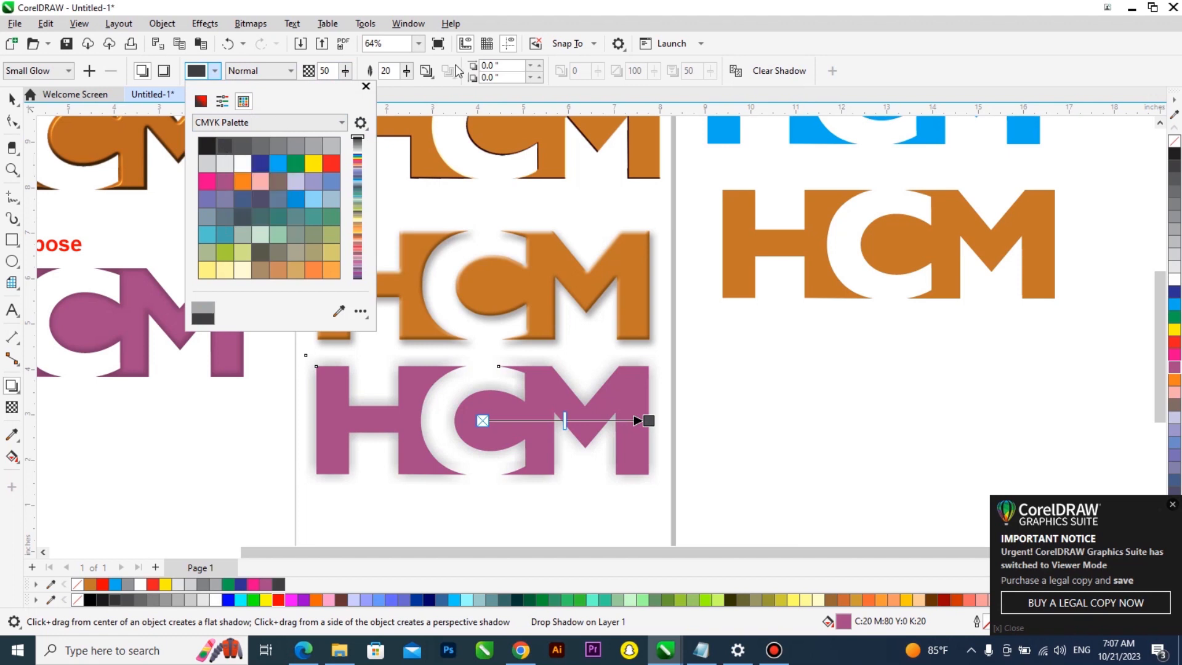
left_click(407, 71)
left_click_drag(406, 71, 399, 73)
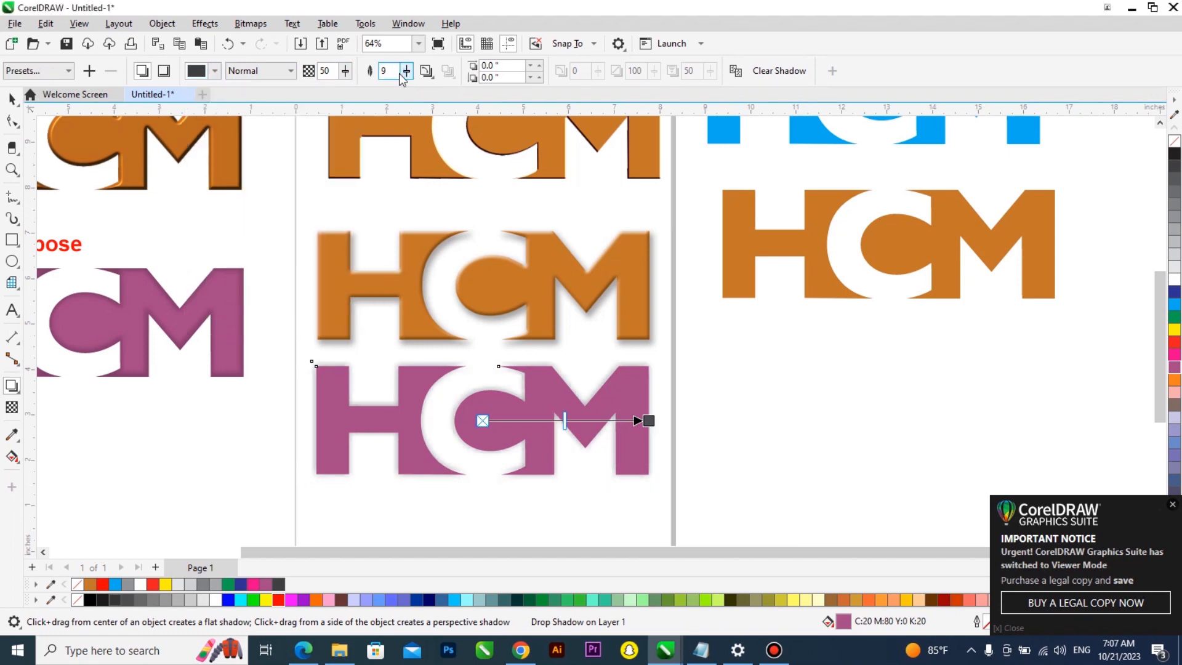
Move the shadowed pink logo slightly to the right on the page
left_click(10, 99)
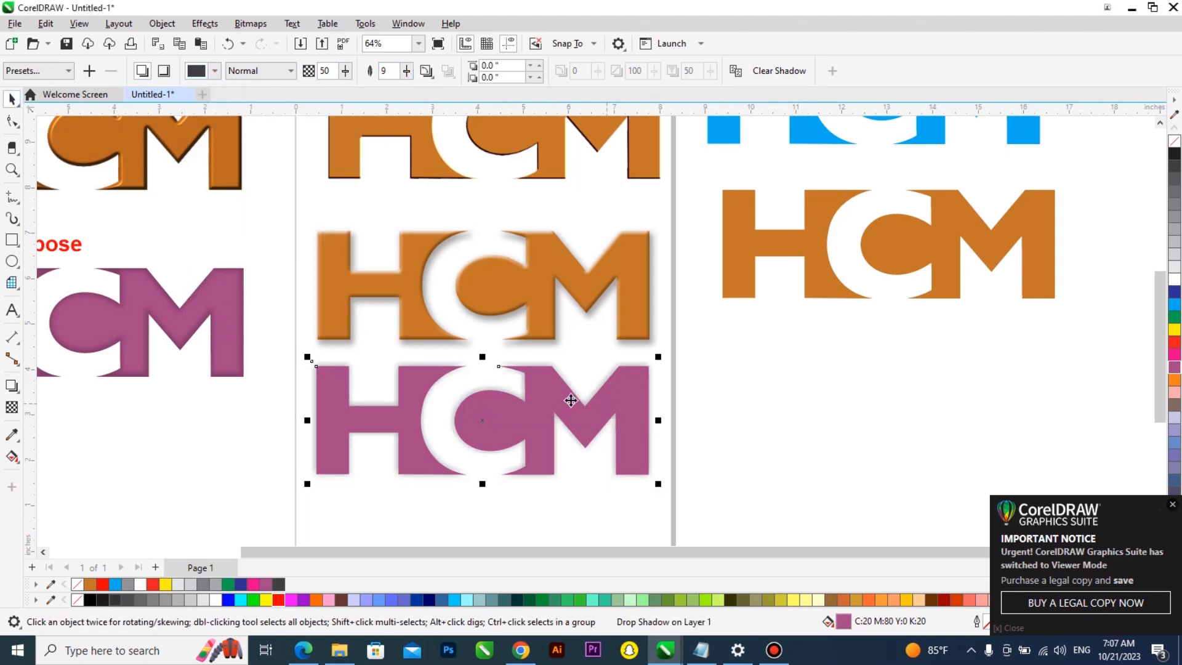
left_click(614, 394)
left_click_drag(614, 394, 1004, 371)
left_click_drag(810, 353, 429, 392)
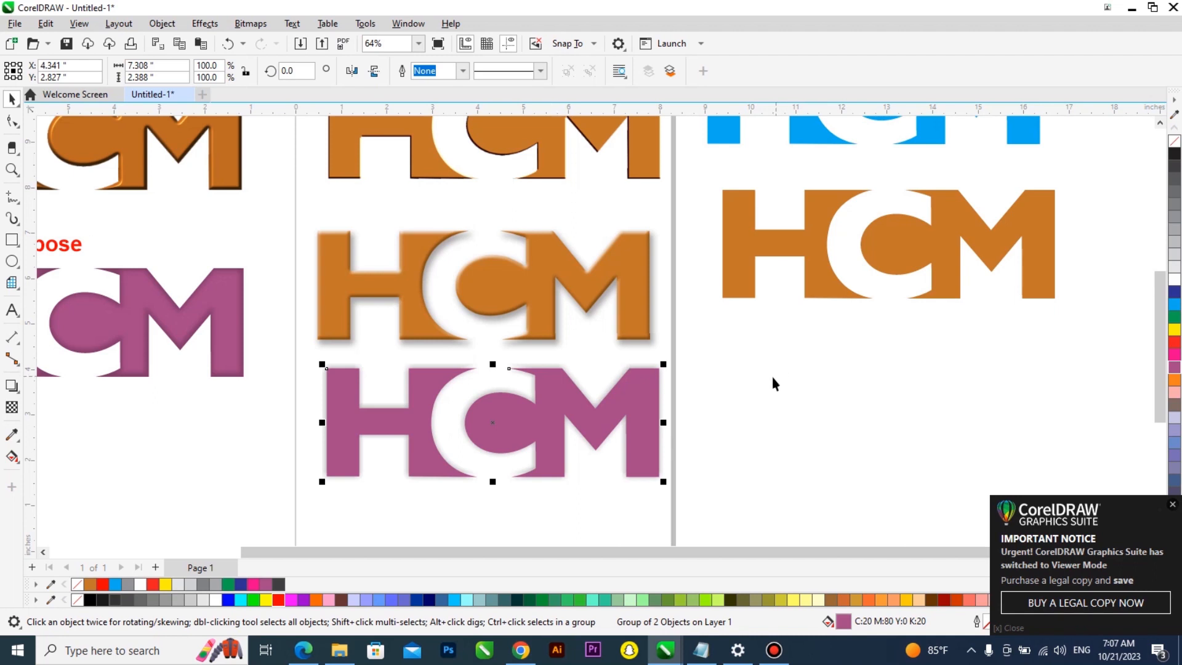
Place the pink logo's drop shadow in front of the logo and break the drop shadow apart
left_click(537, 358)
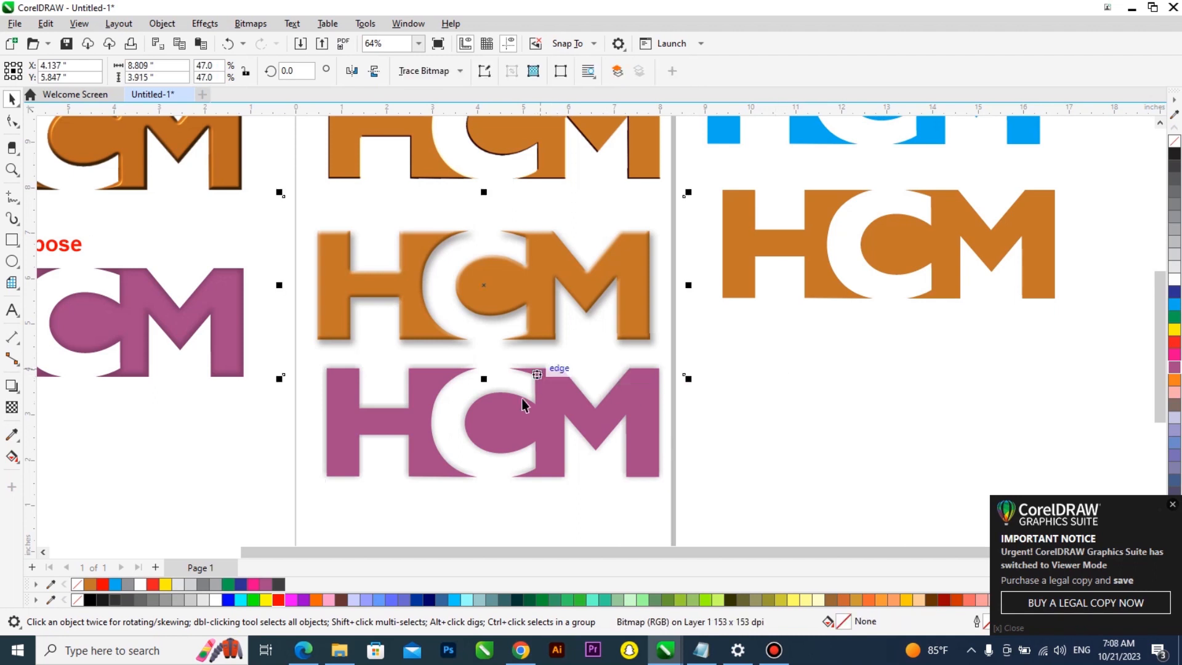
left_click(516, 467)
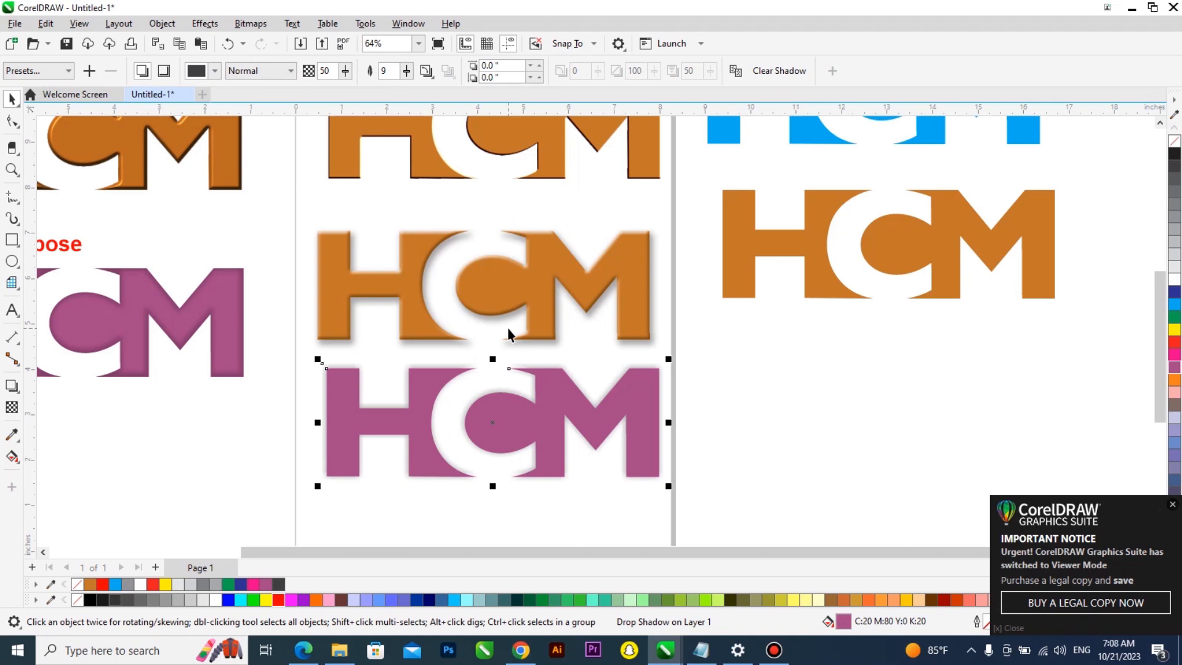
left_click(175, 26)
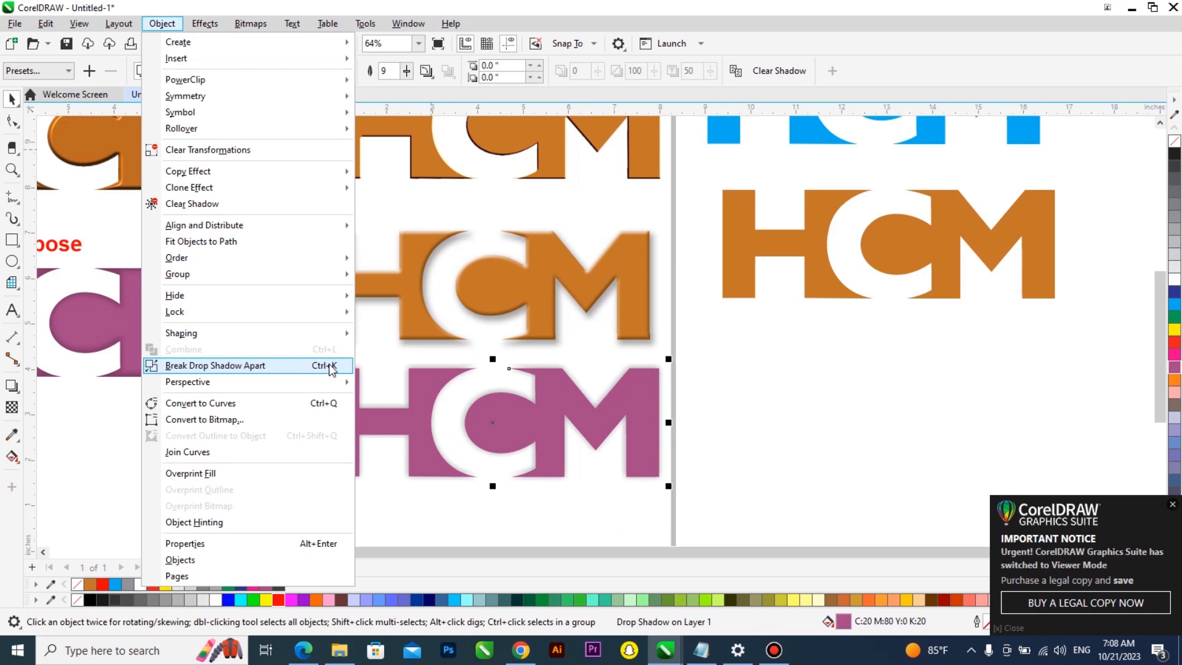
mouse_move(345, 313)
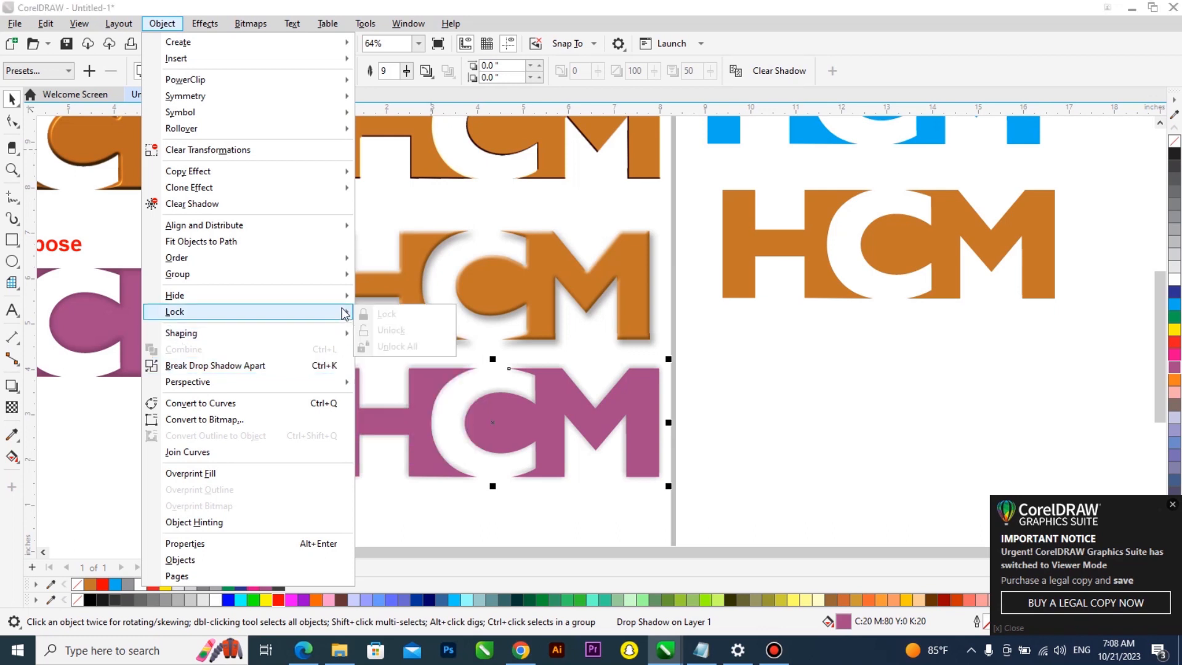
left_click(327, 365)
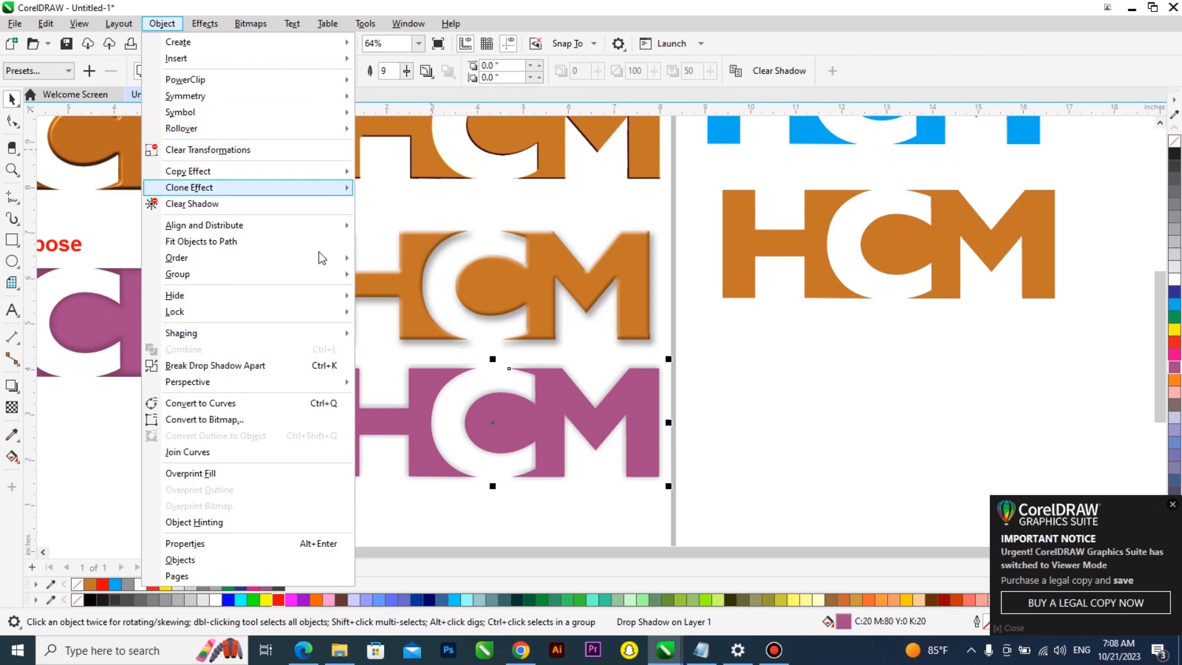
mouse_move(324, 298)
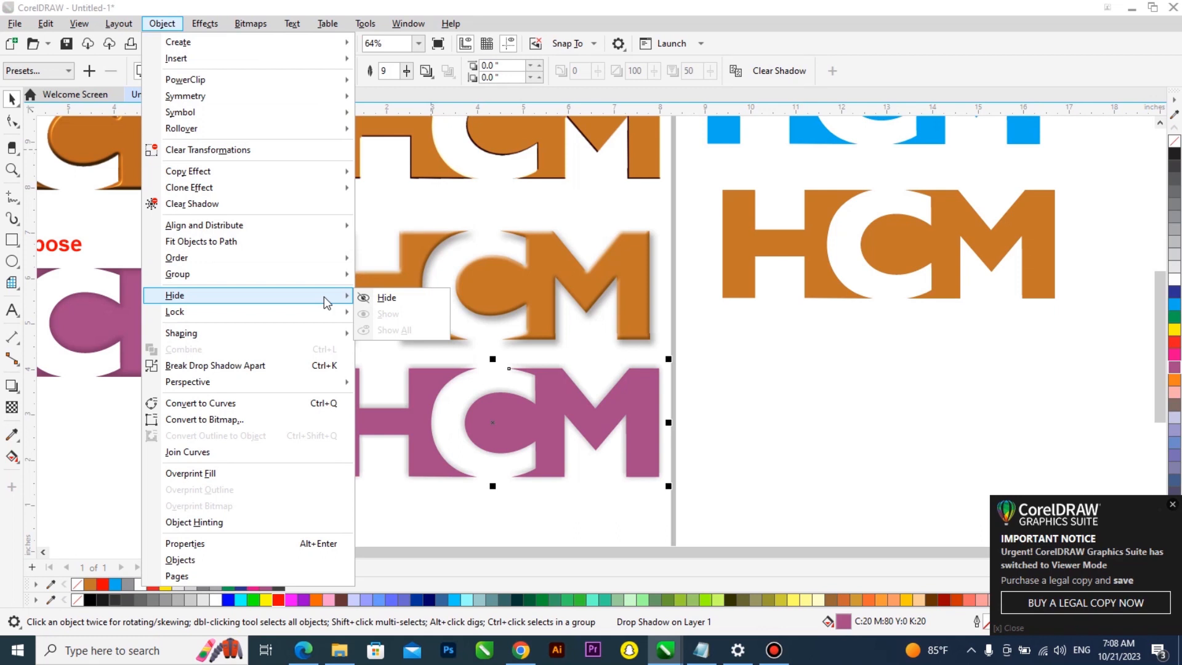
mouse_move(308, 225)
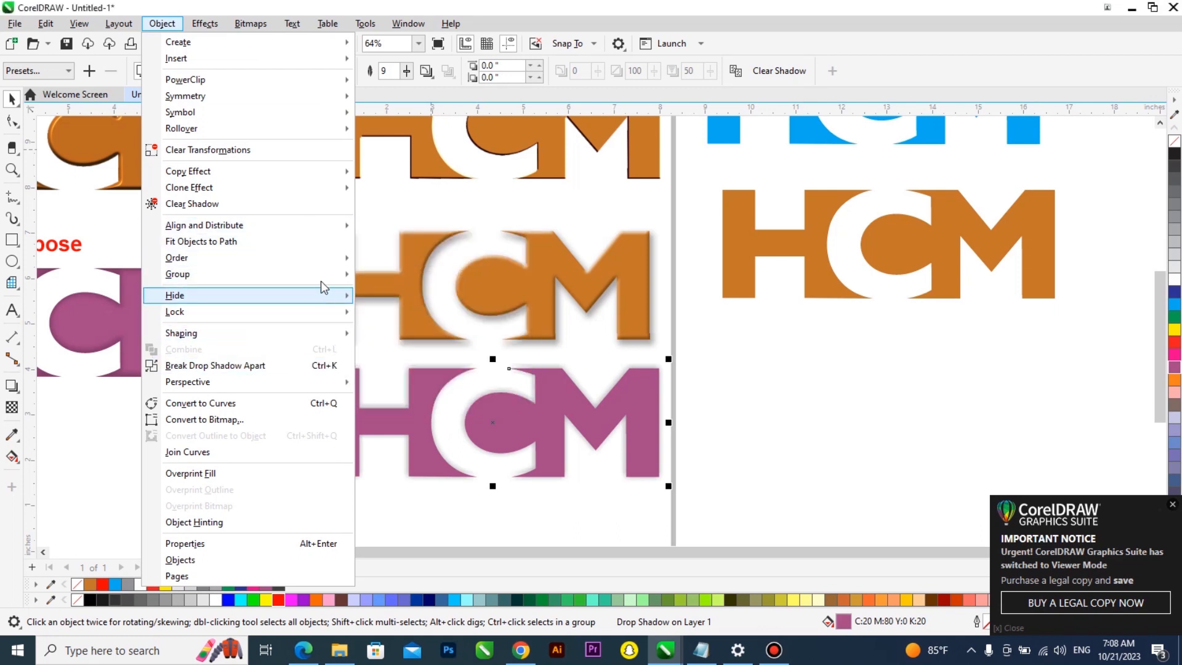
mouse_move(323, 264)
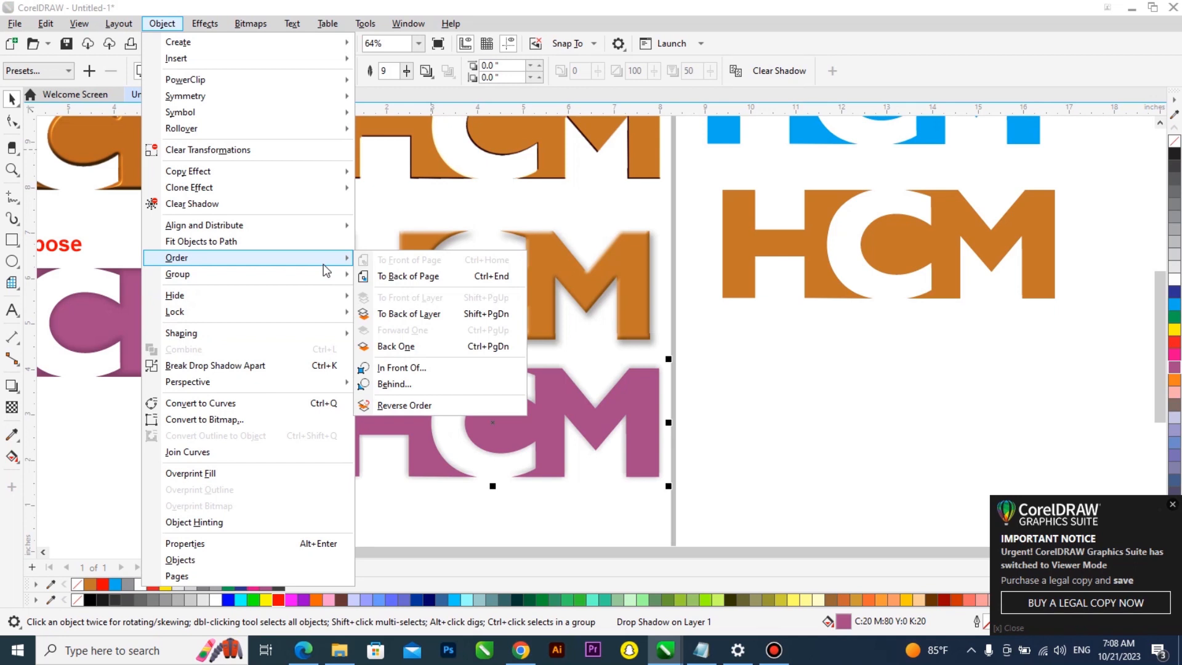
left_click(400, 367)
left_click(654, 364)
key("ctrl+k")
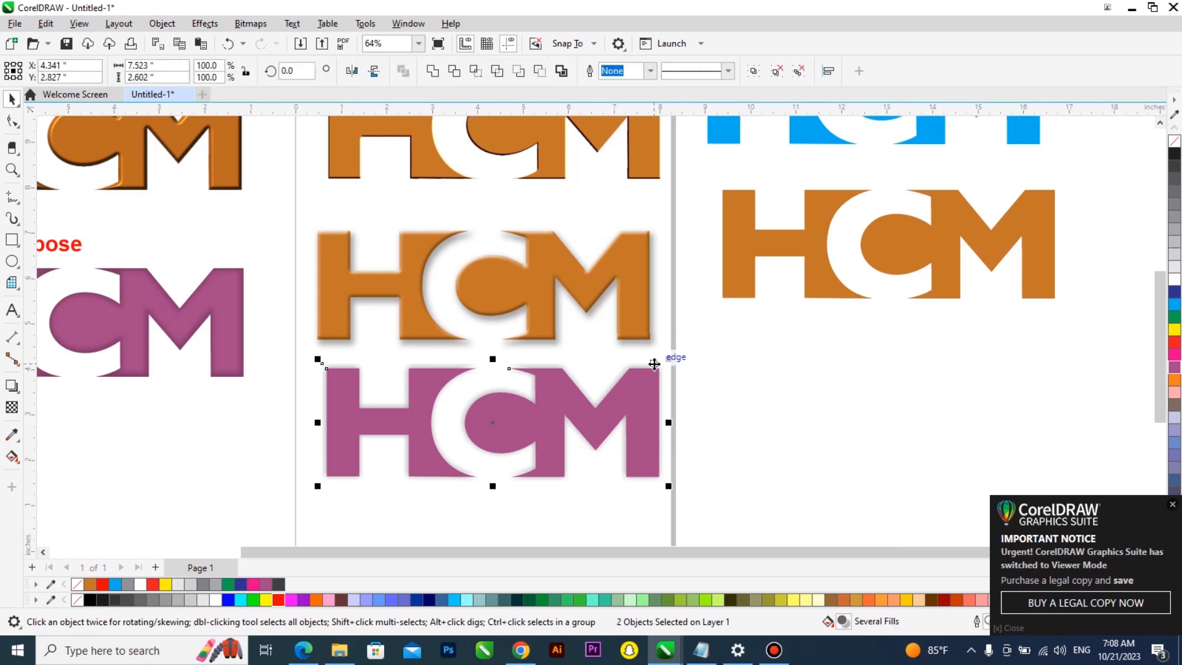
key("Escape")
Reposition the pink logo and its separated shadow, then align both on their centers horizontally and vertically
left_click_drag(634, 402, 759, 408)
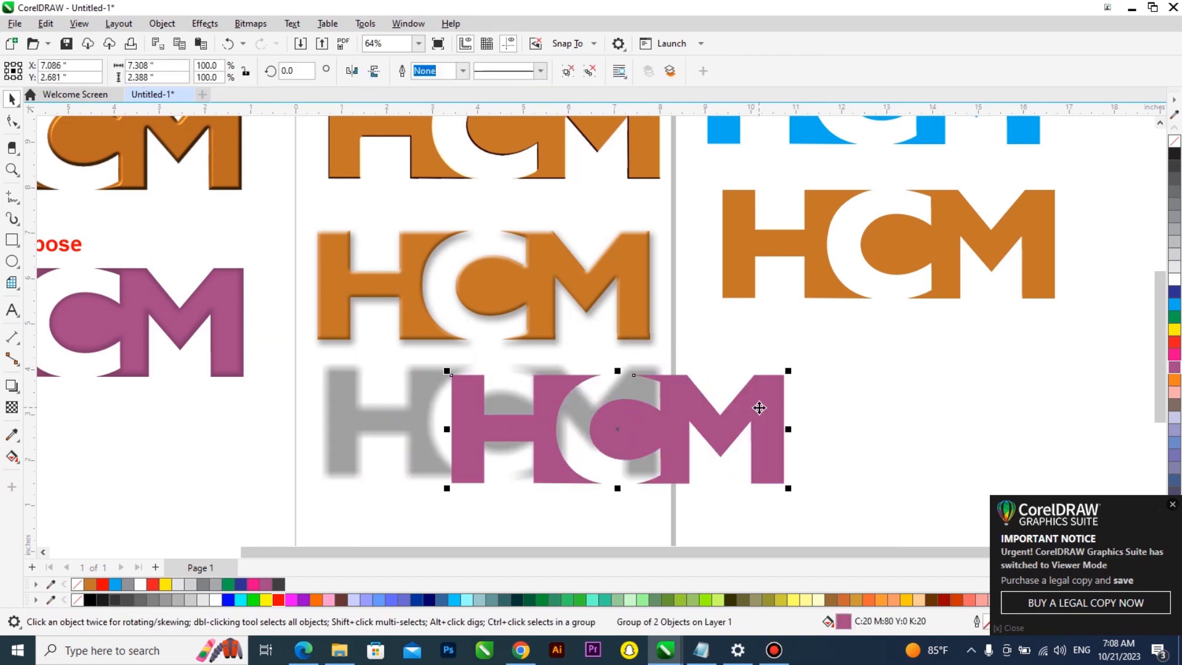
key("Delete")
left_click_drag(537, 392, 513, 413)
scroll(517, 398, "down", 1)
left_click(300, 360)
left_click(429, 408, "shift")
key("c")
key("e")
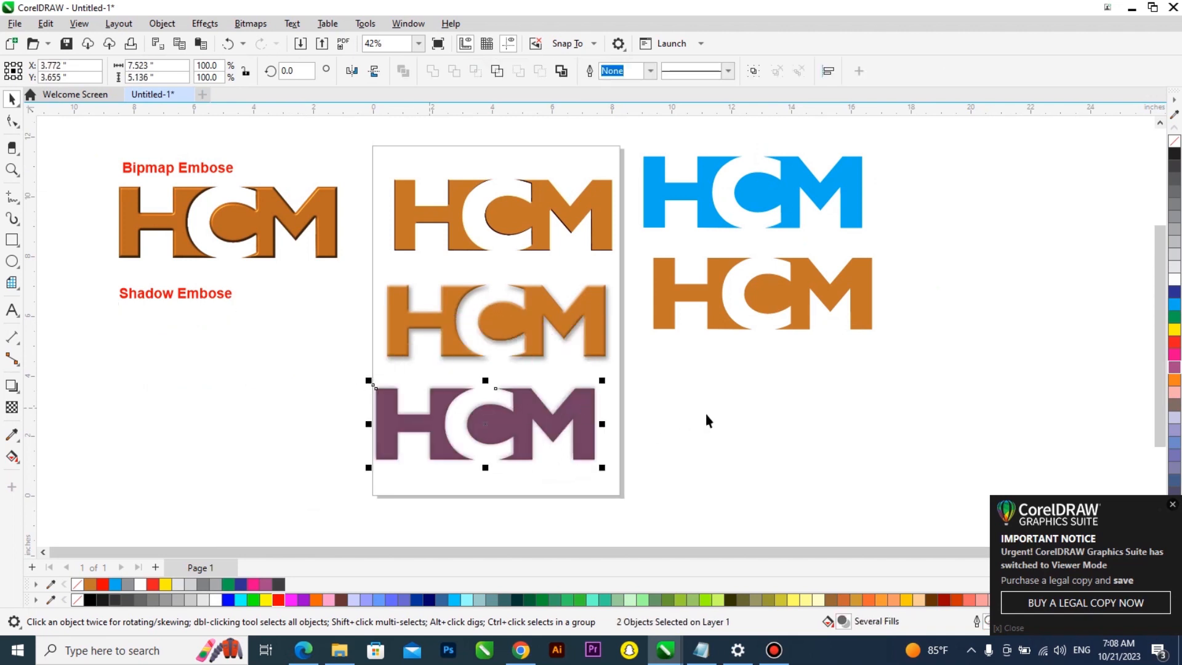
left_click(575, 418)
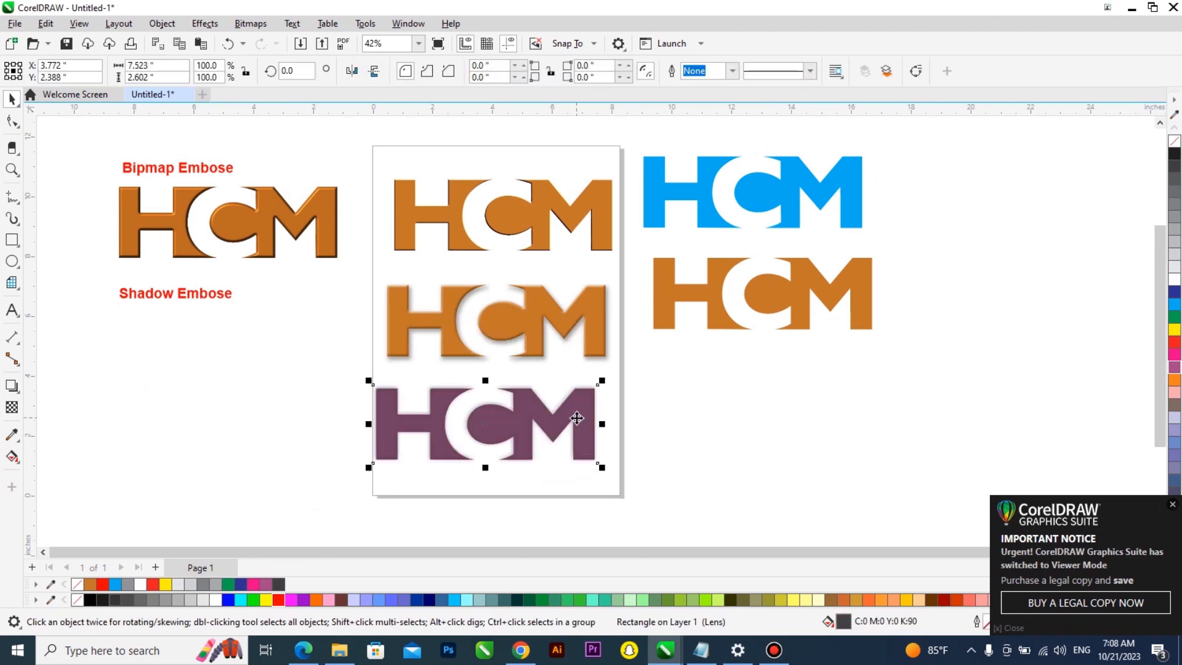
left_click_drag(577, 418, 825, 416)
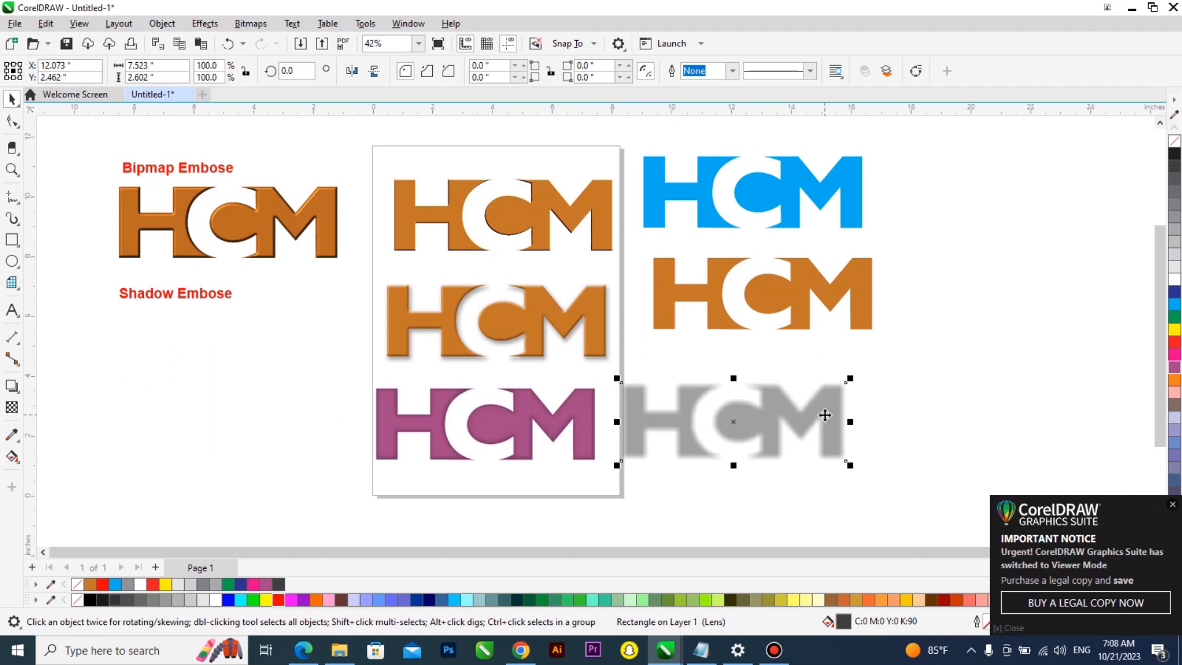
key("ctrl+z")
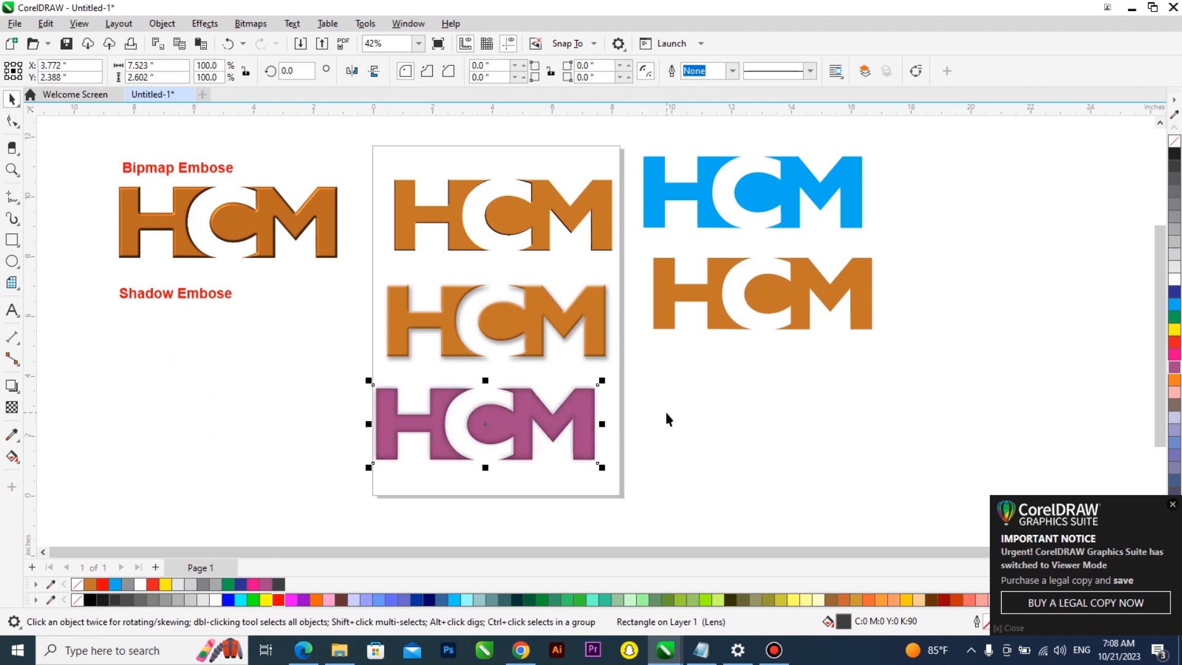
Nudge the shadow lens slightly down over the pink logo
scroll(522, 372, "up", 2)
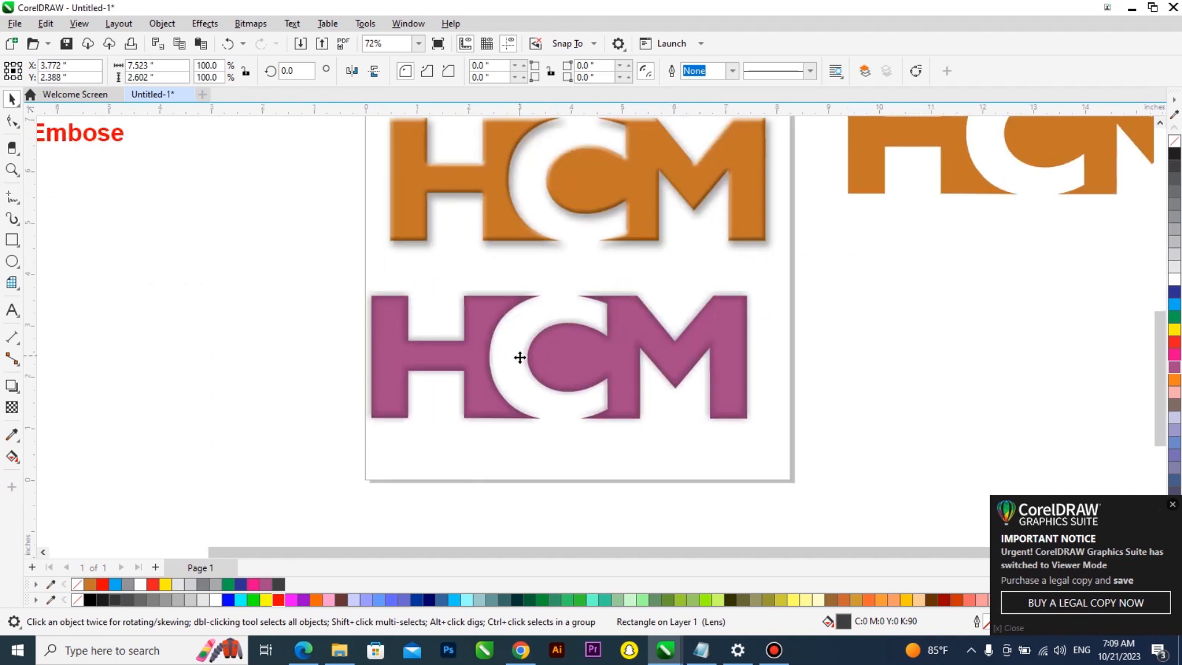
left_click_drag(521, 359, 521, 362)
scroll(550, 369, "down", 1)
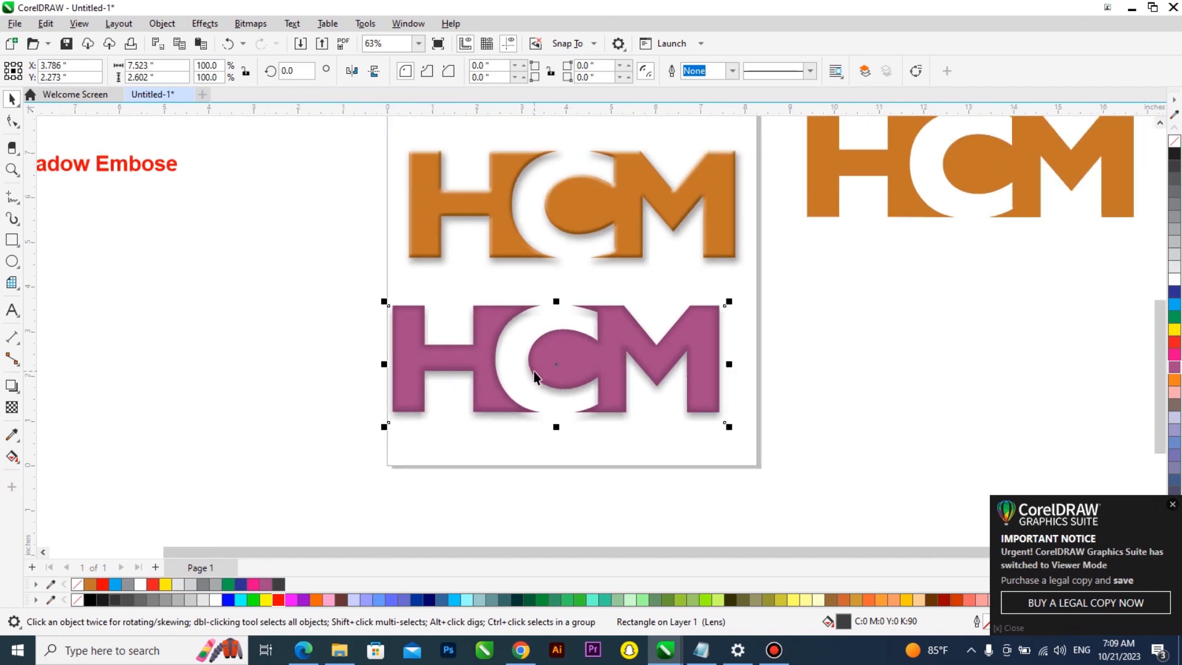
scroll(612, 267, "down", 1)
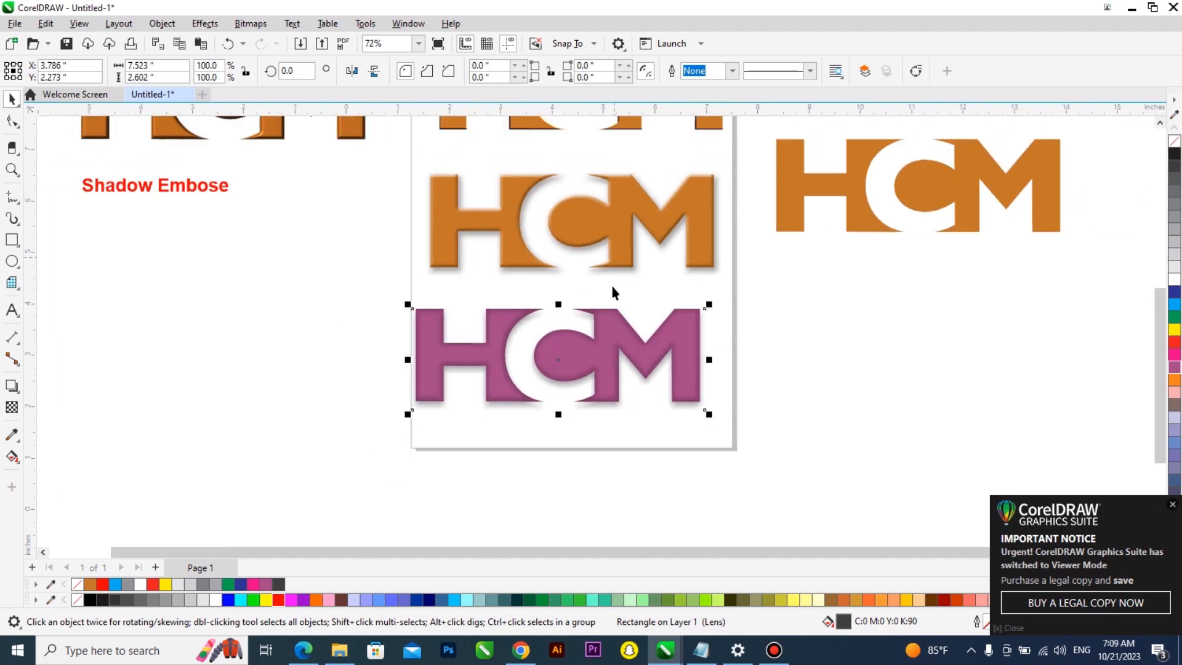
Group the pink logo with its separated shadow and move the group beneath the "Shadow Embose" label
left_click_drag(760, 296, 319, 432)
scroll(619, 395, "down", 2)
key("ctrl+g")
left_click_drag(561, 358, 312, 279)
scroll(328, 364, "down", 5)
scroll(330, 248, "up", 2)
scroll(210, 204, "up", 5)
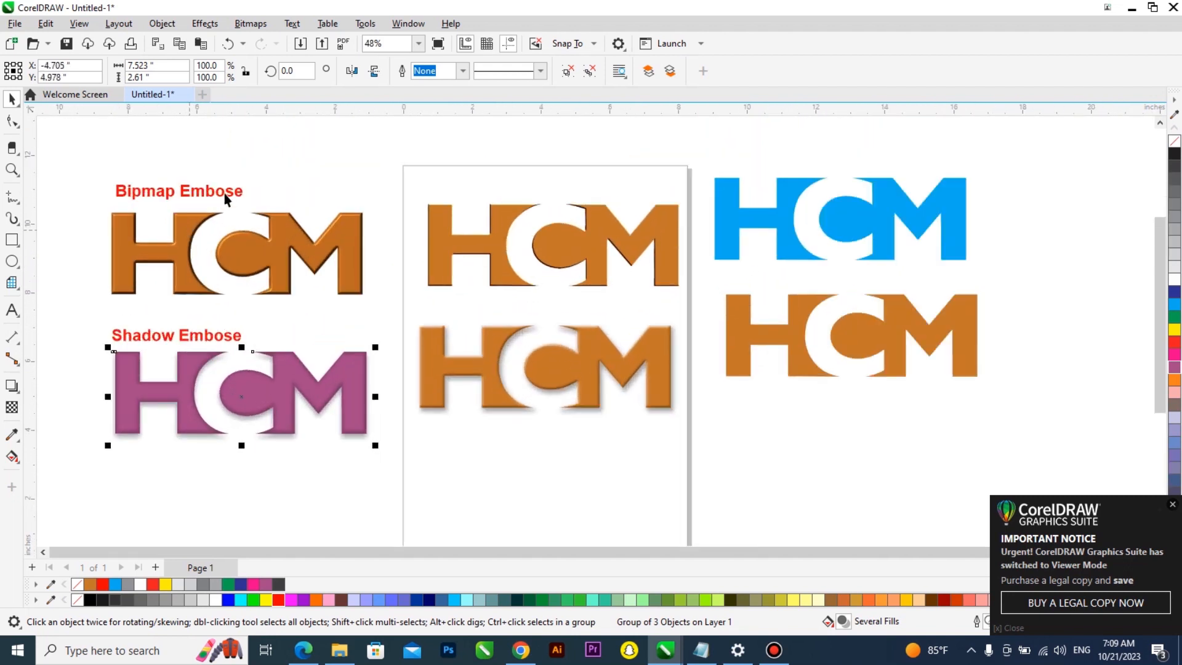
Duplicate the orange logo from beside the page onto the bottom of the page
left_click(774, 323)
left_click_drag(790, 335, 485, 475)
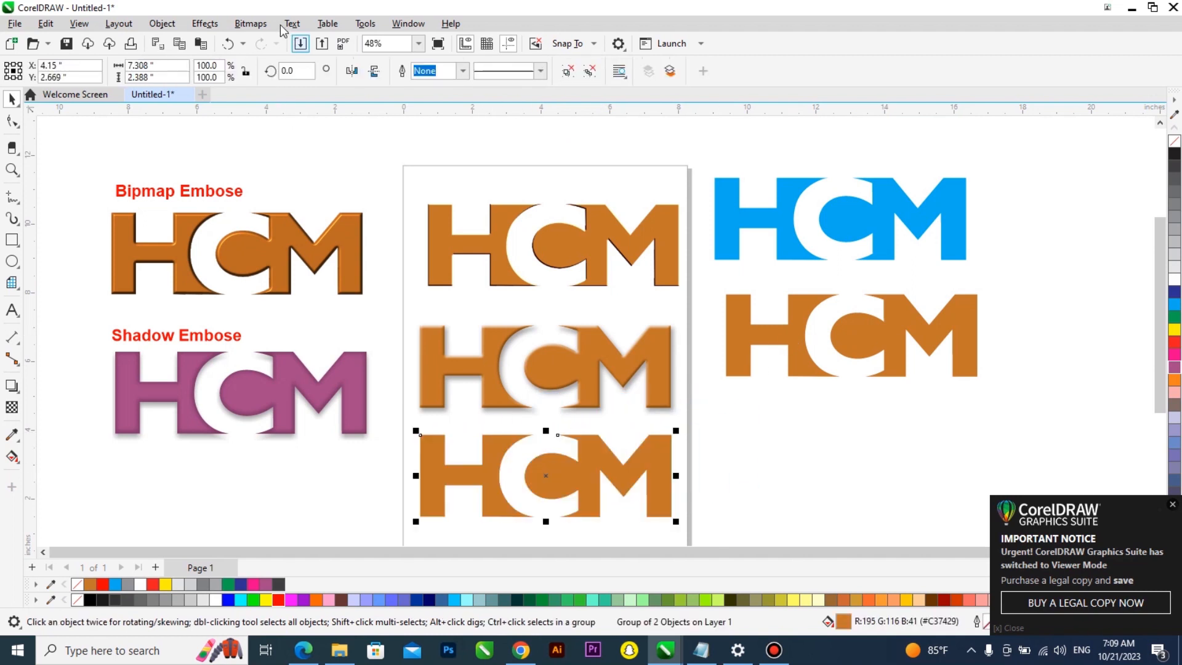
Apply a Feather blur with width 20 and Curved mode to the copied logo
left_click(210, 27)
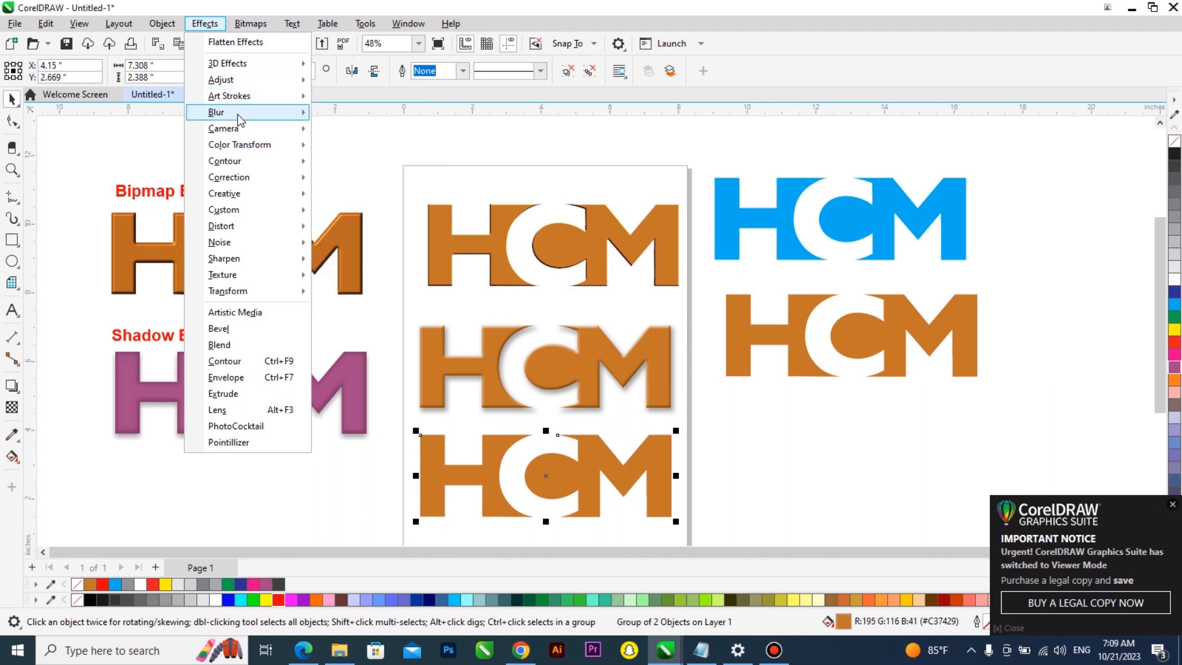
mouse_move(246, 113)
left_click(349, 152)
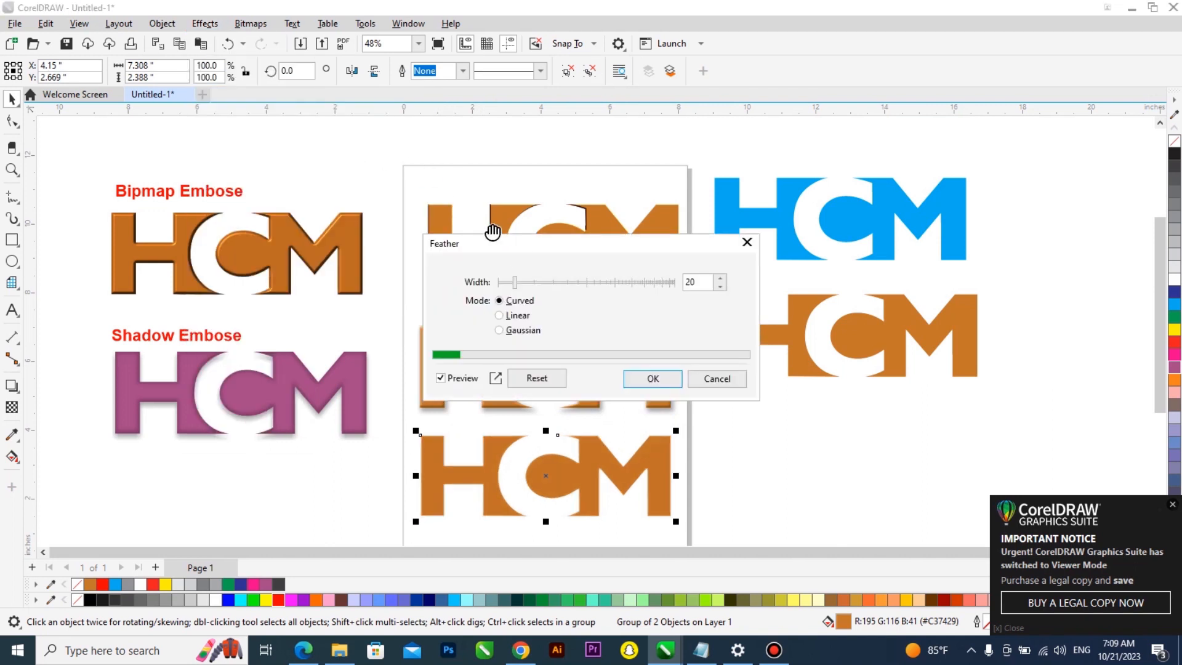
left_click(653, 378)
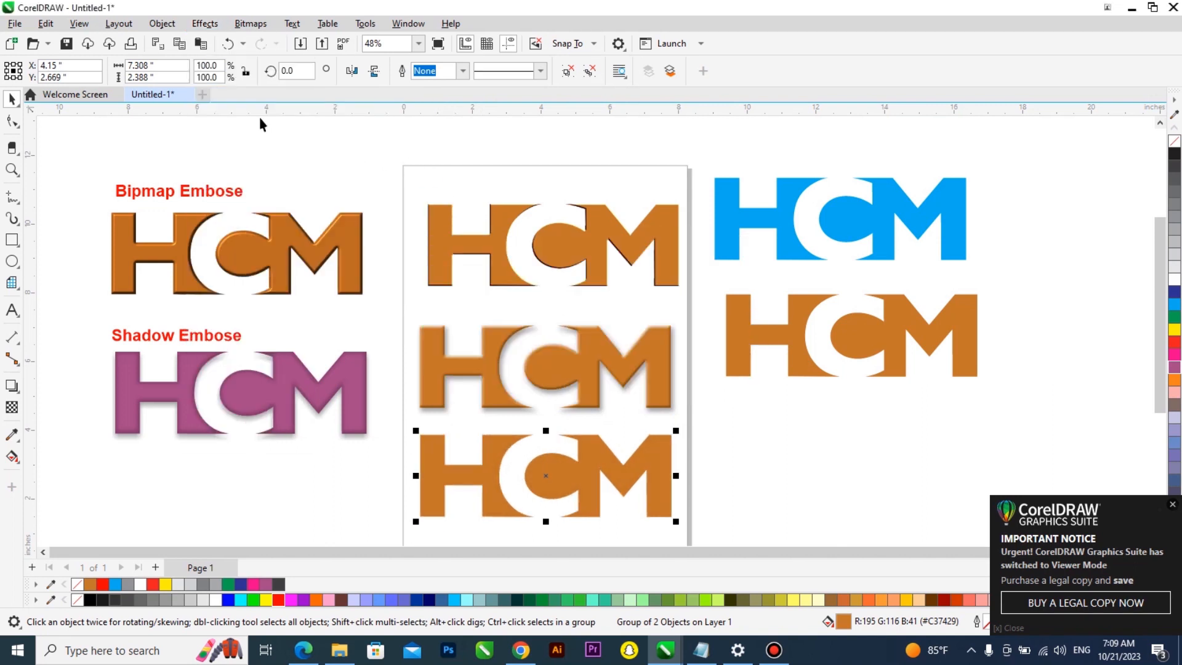
Convert the copied logo to a 300 dpi RGB bitmap with transparent background
left_click(245, 28)
left_click(277, 43)
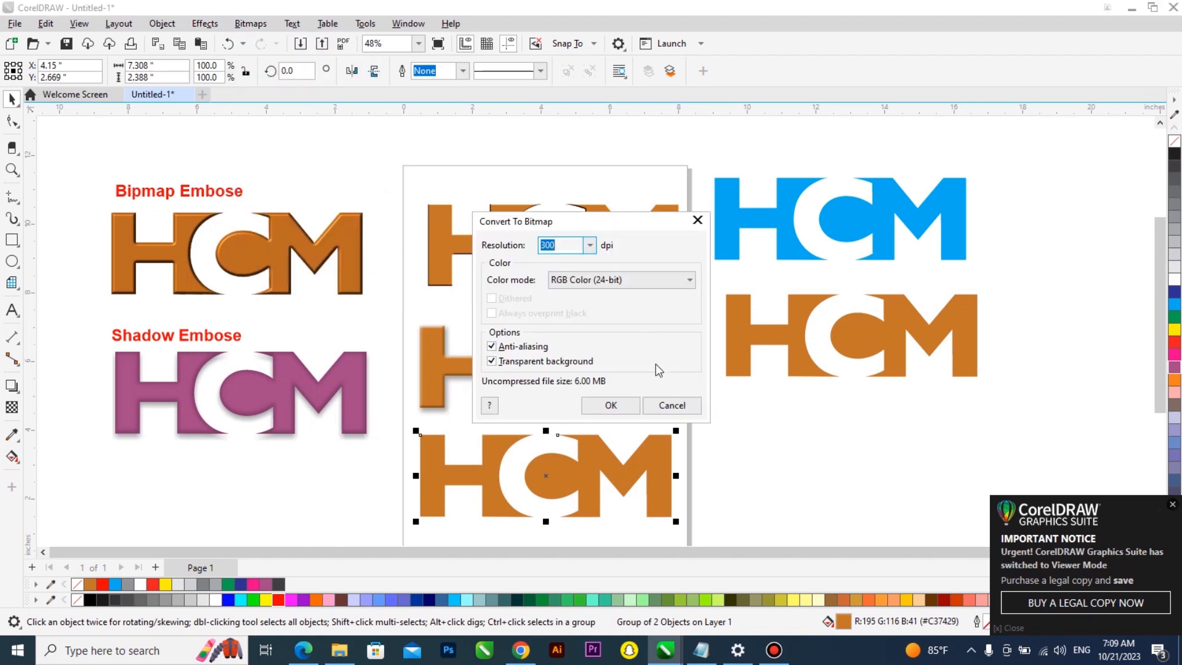
left_click(611, 405)
Apply the Brick Wall texture effect to the bitmap logo with roughness set to 15
left_click(205, 23)
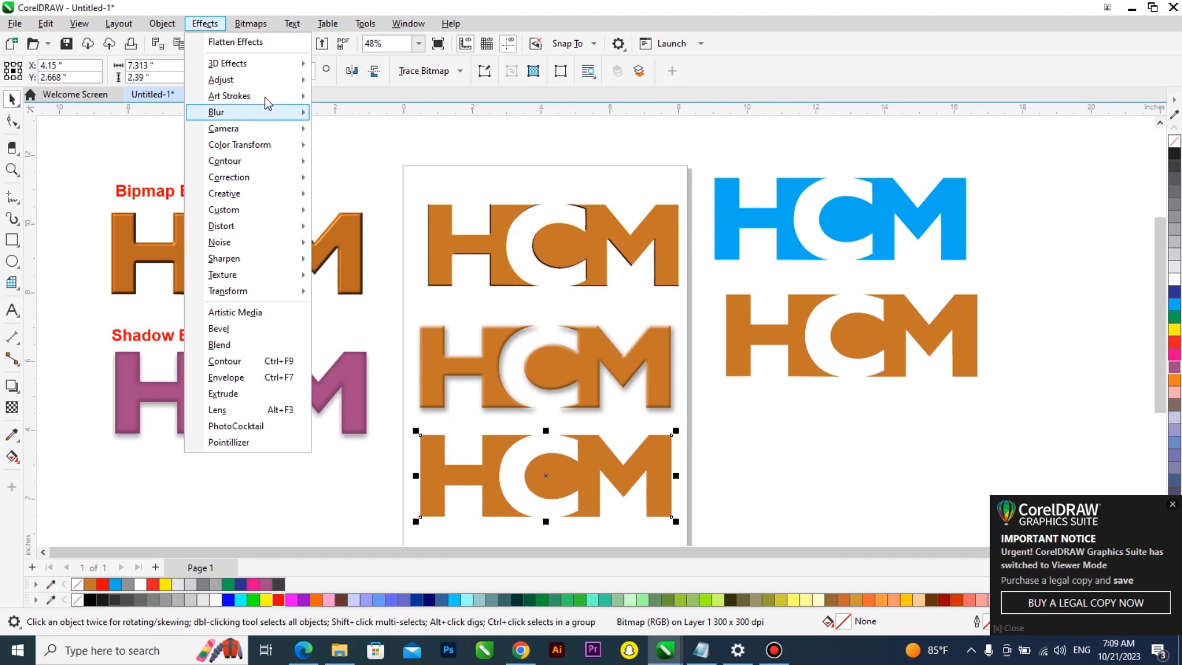
mouse_move(261, 77)
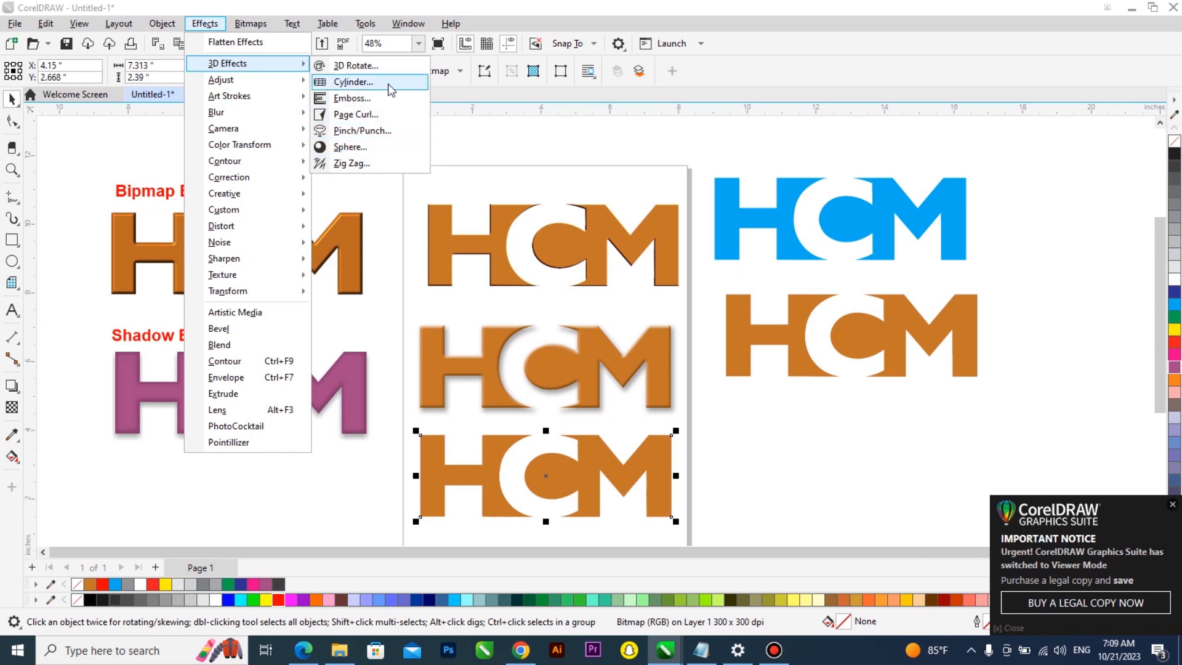
mouse_move(275, 276)
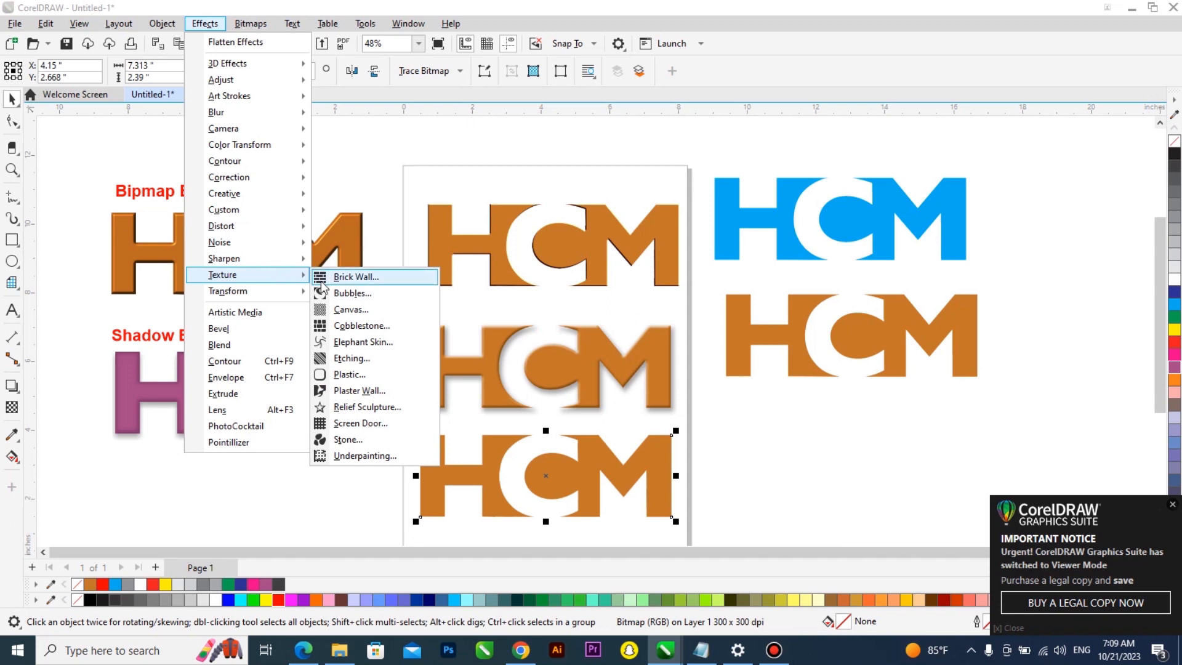
left_click(388, 277)
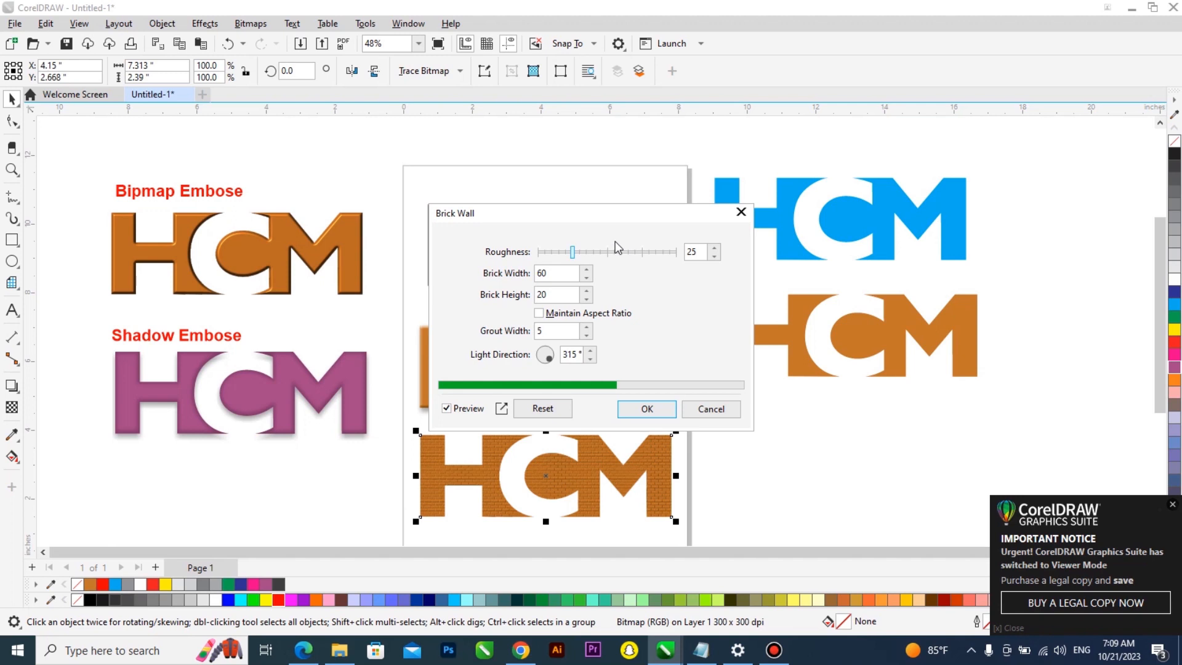
left_click_drag(602, 222, 765, 251)
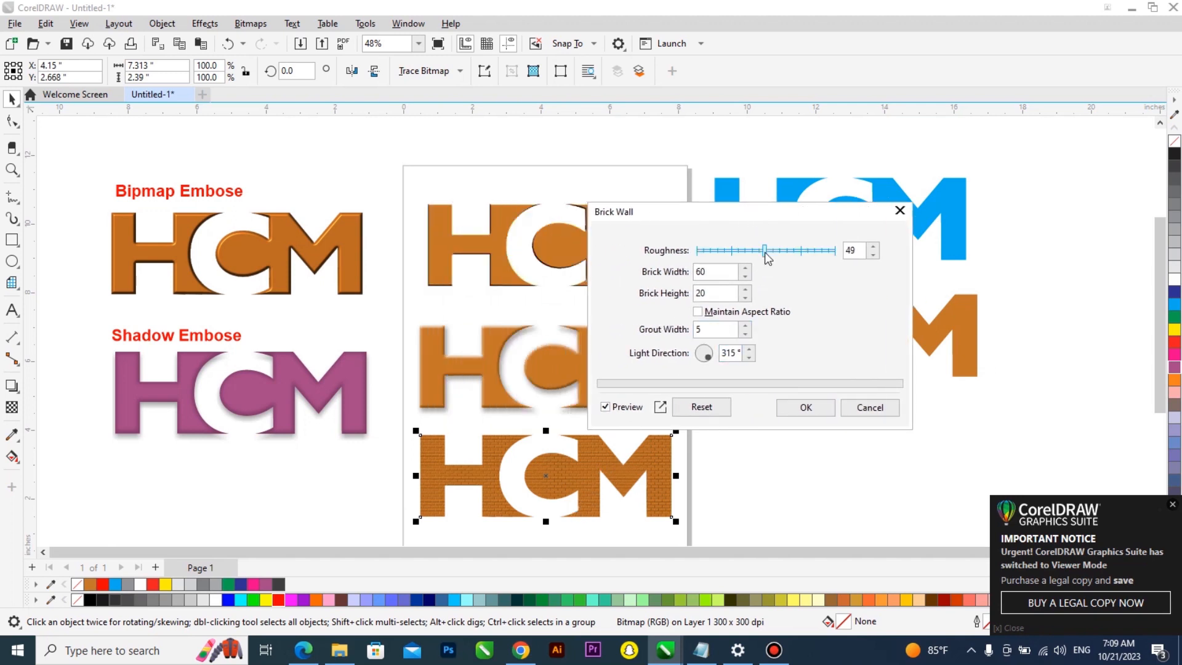
left_click(718, 251)
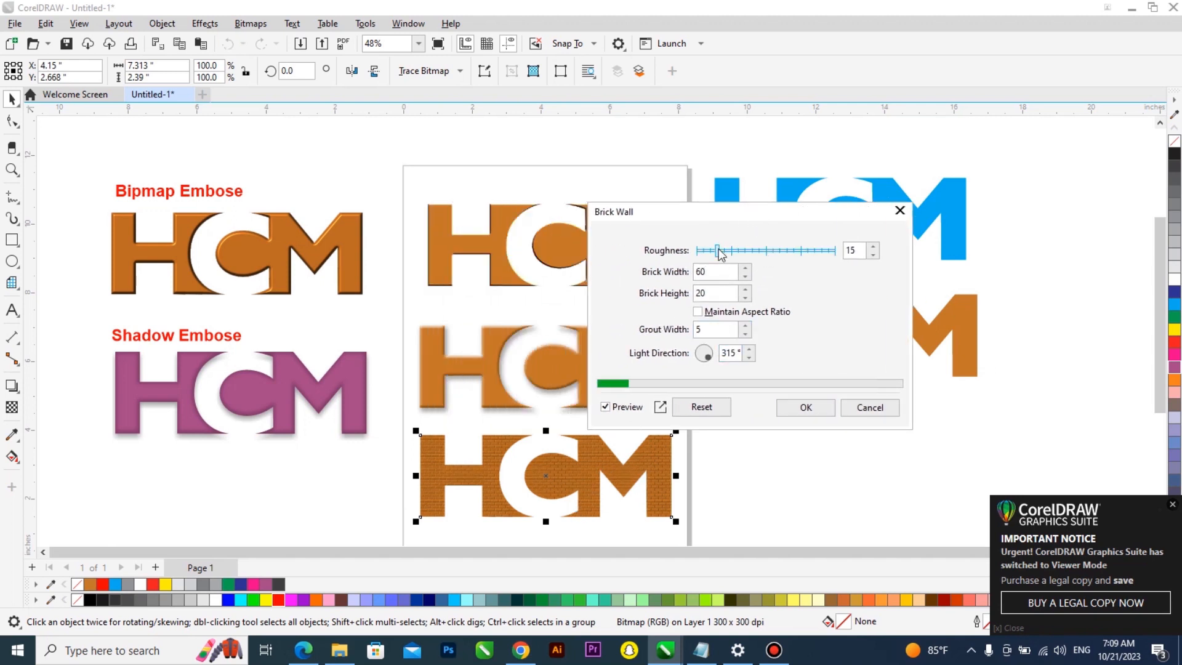
left_click(814, 410)
Move the brick-textured logo off the page, below the orange logo on the right
scroll(554, 508, "up", 4)
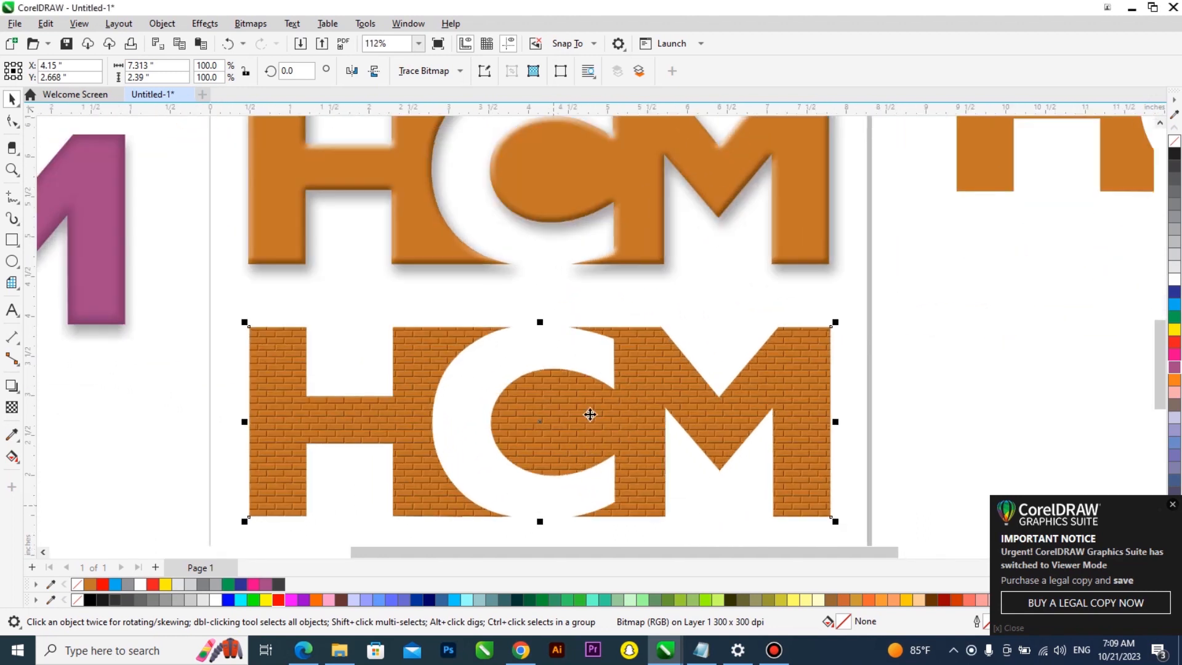
scroll(495, 368, "down", 4)
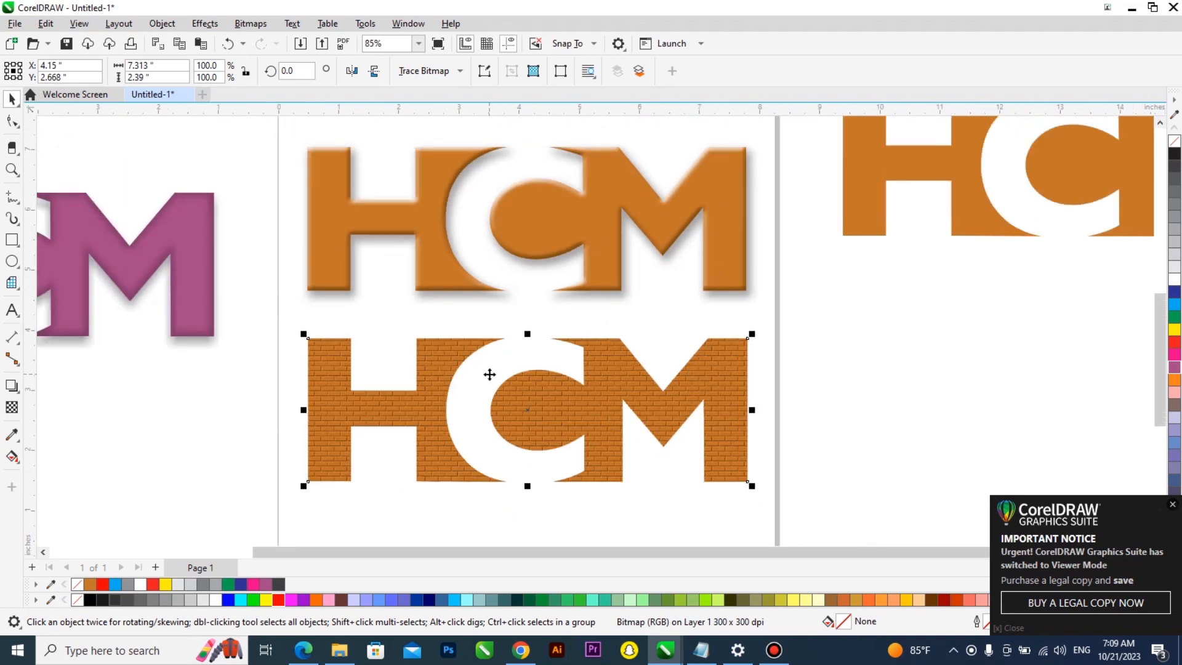
left_click_drag(546, 400, 955, 311)
Draw a rectangle about 5.26 by 2.21 inches in the lower part of the page
left_click(12, 240)
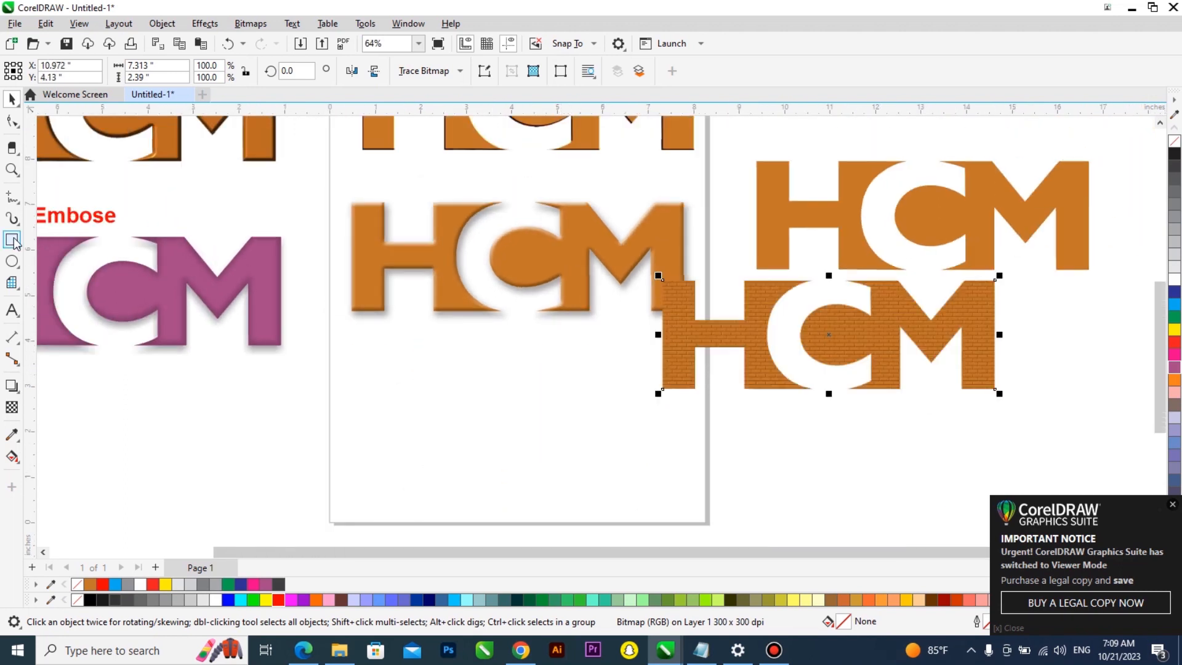
left_click_drag(402, 375, 640, 475)
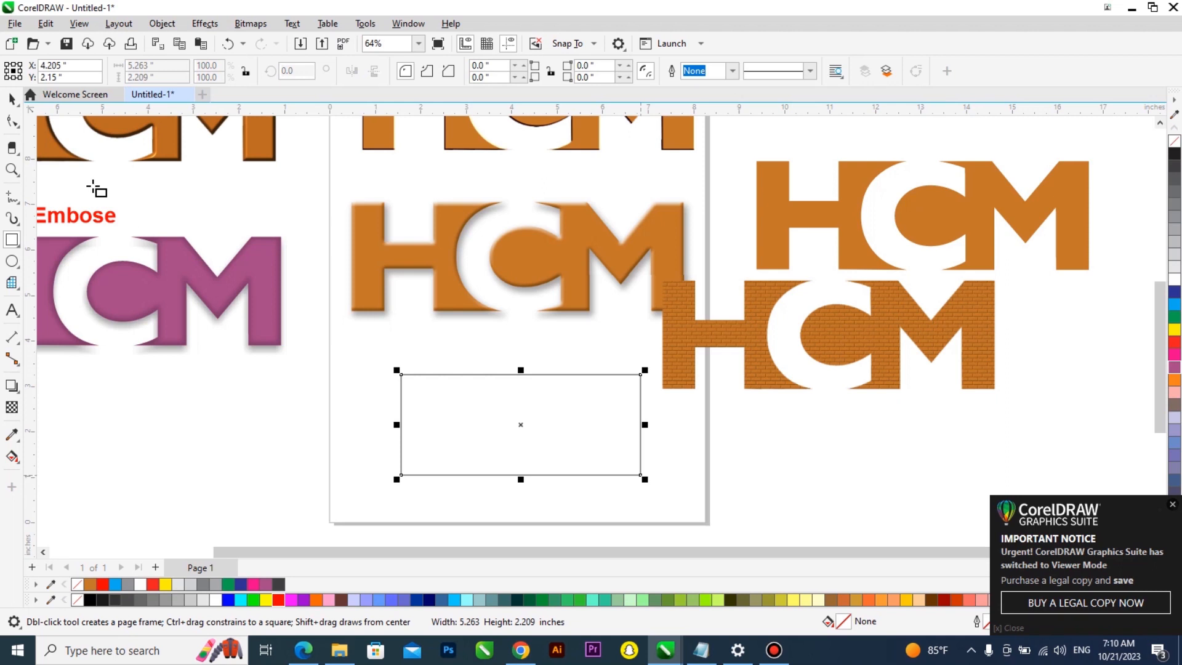
Fill the rectangle red and remove its outline
left_click(12, 98)
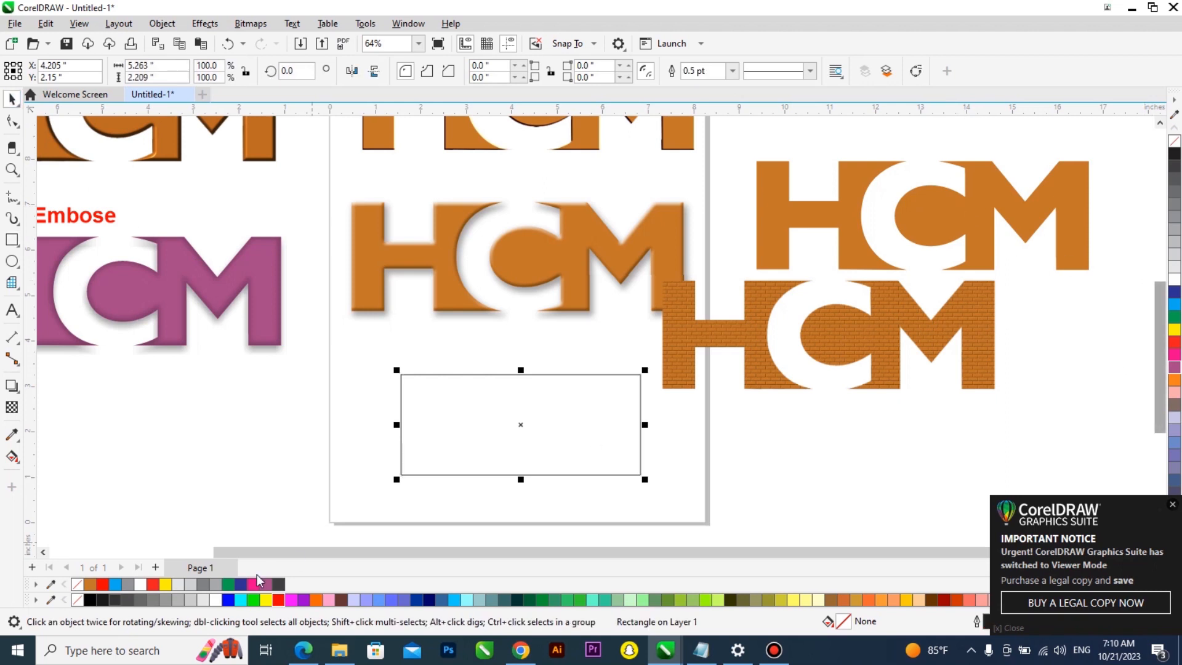
left_click(279, 600)
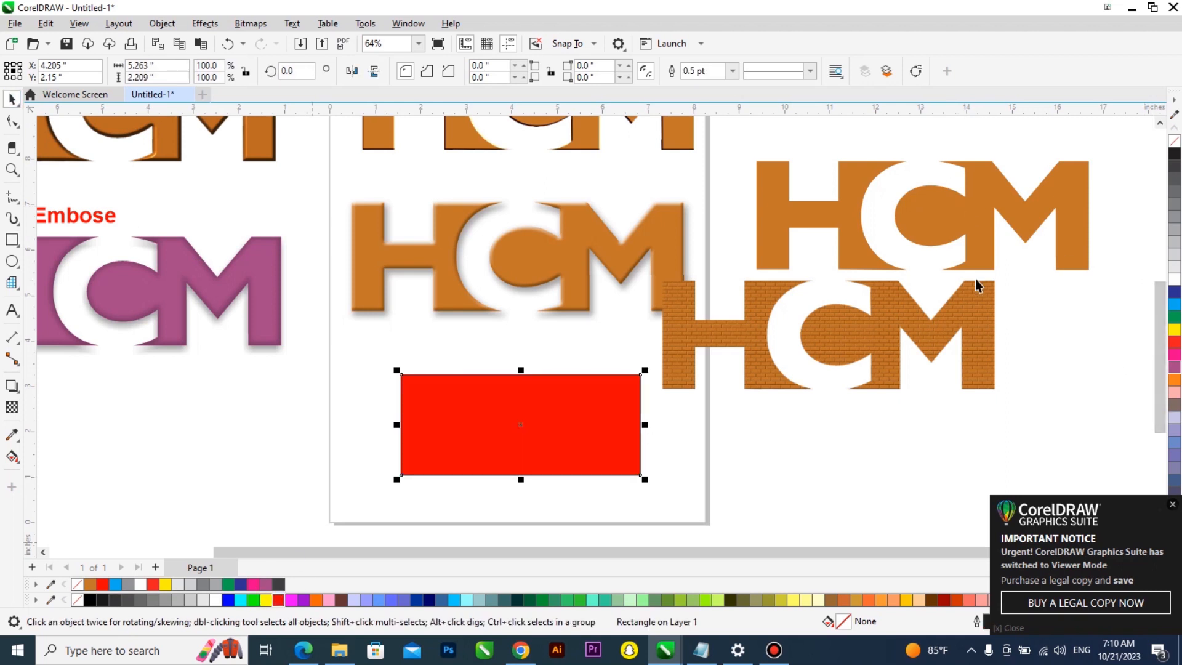
right_click(1175, 141)
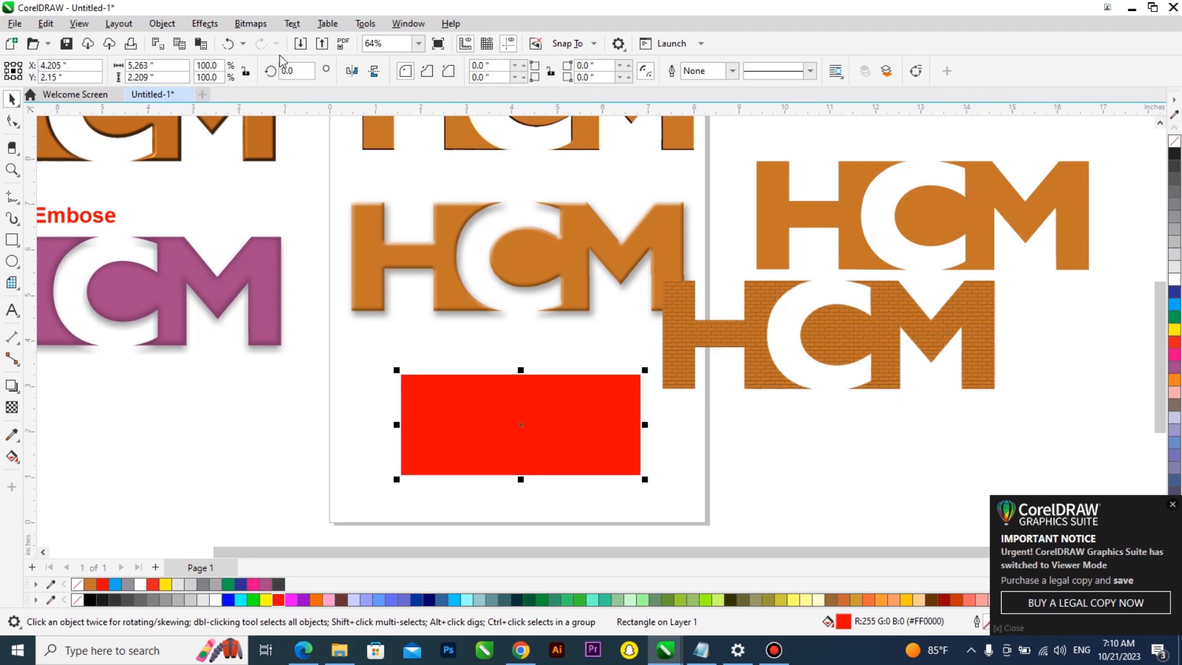
Open the effects for the red rectangle
left_click(210, 24)
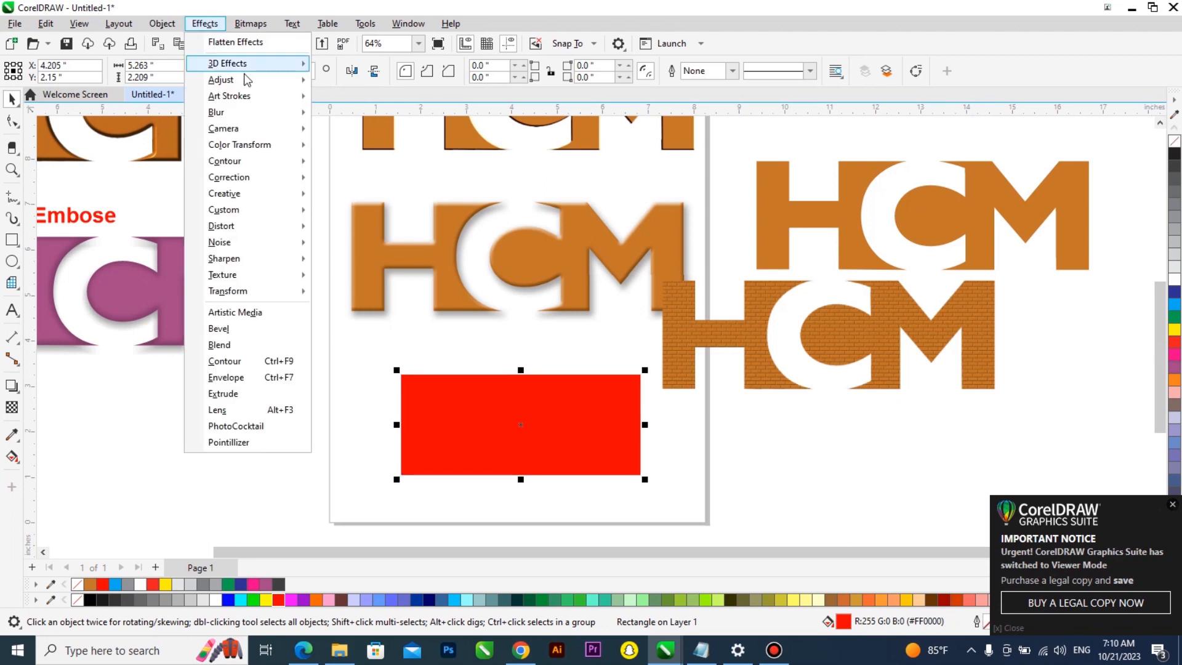
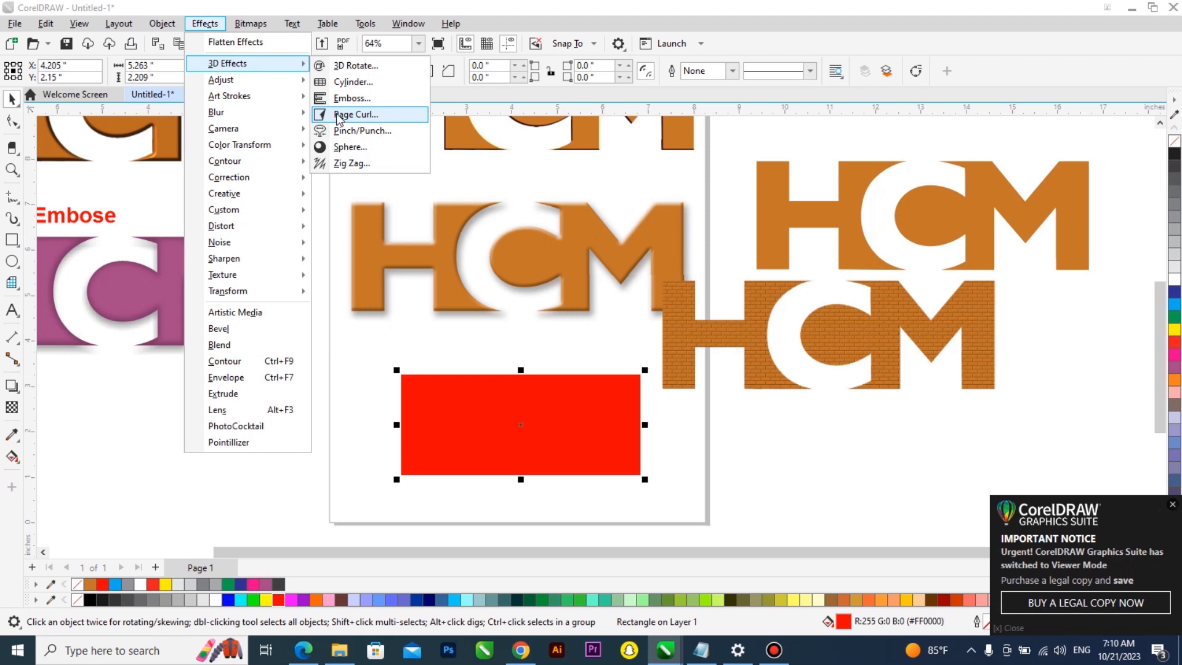
Open Page Curl for the red rectangle and set the curl width to 91% and height to 64%
left_click(354, 115)
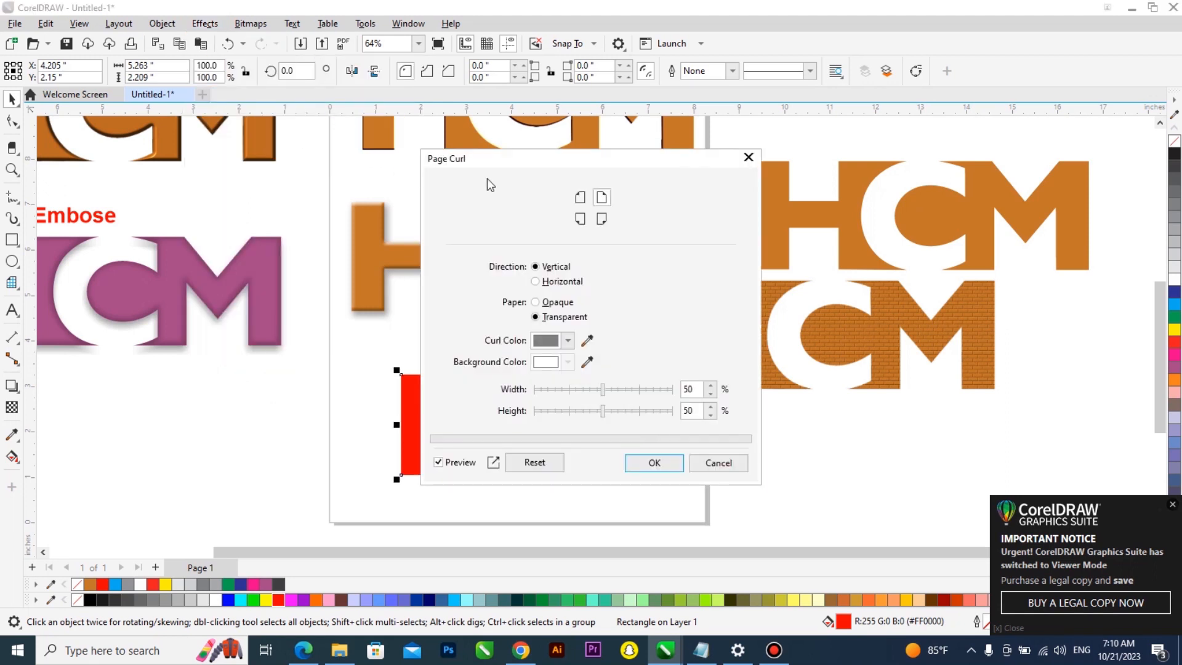
left_click_drag(529, 154, 838, 116)
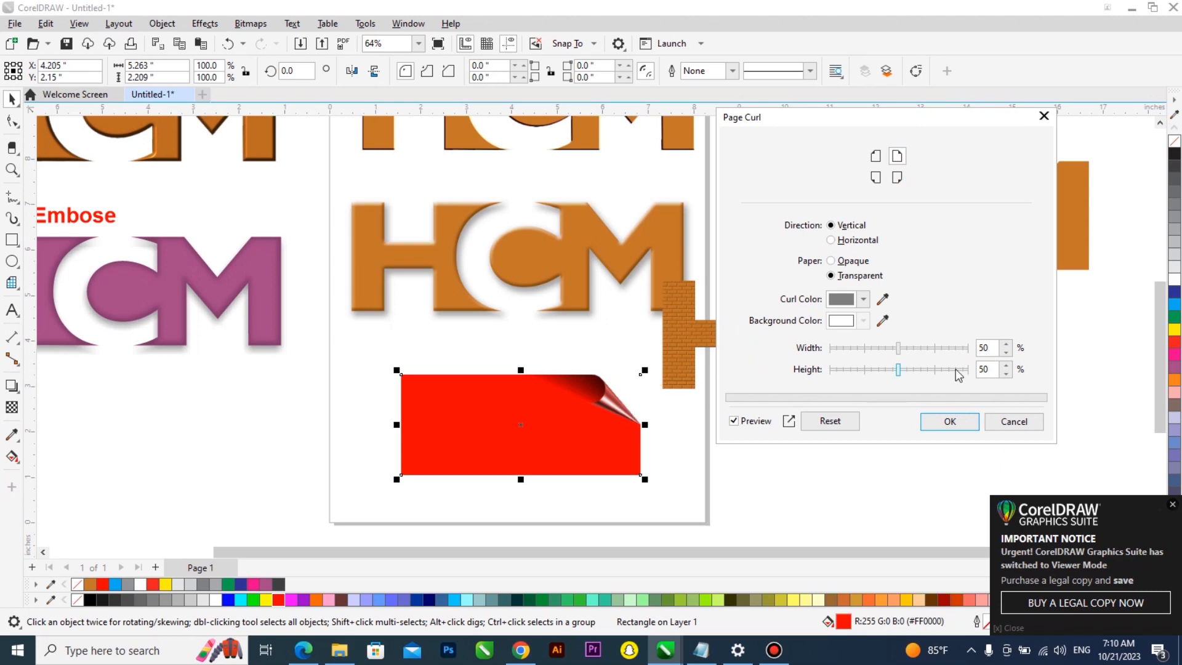
left_click(956, 349)
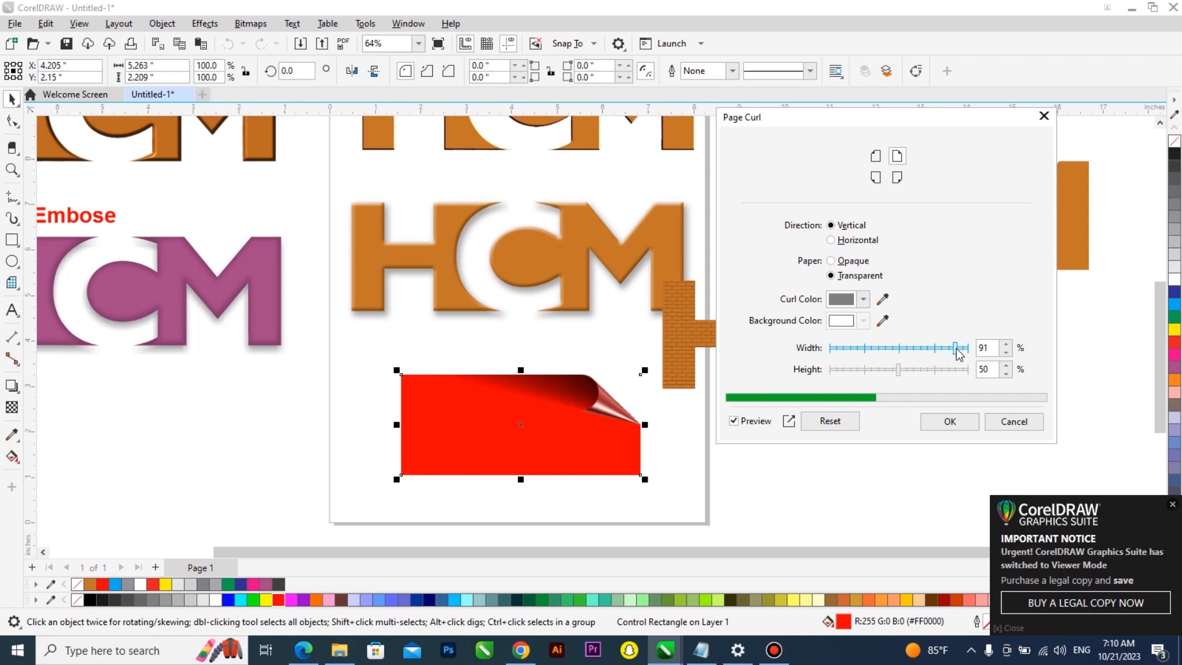
left_click(843, 371)
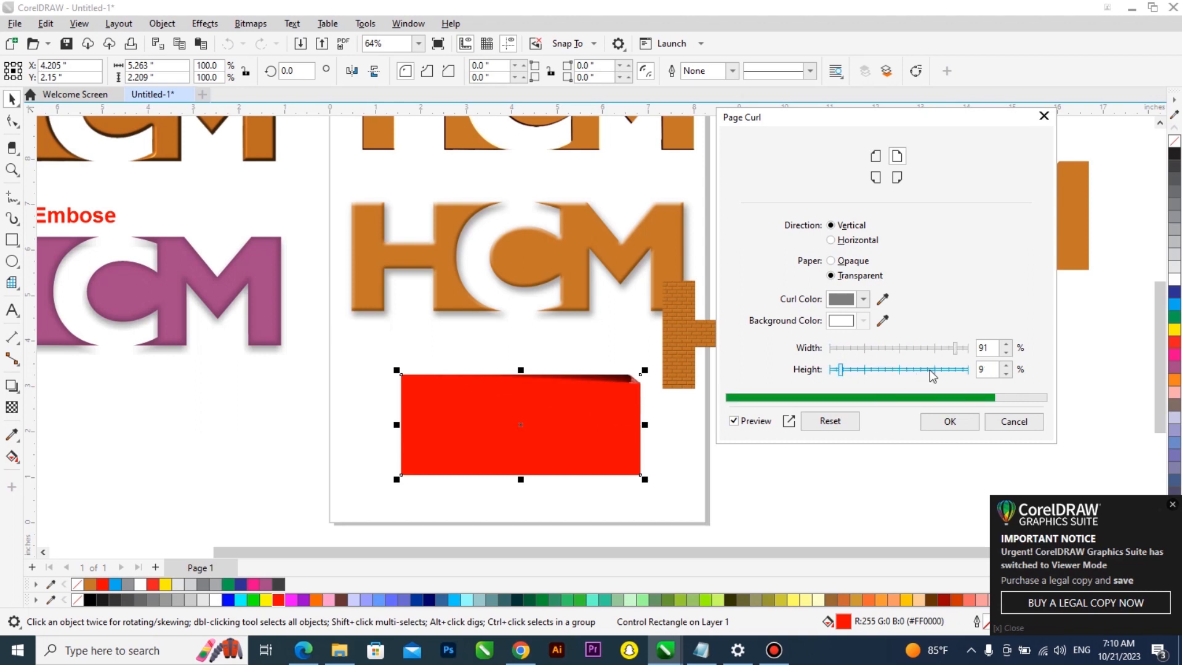
left_click(918, 369)
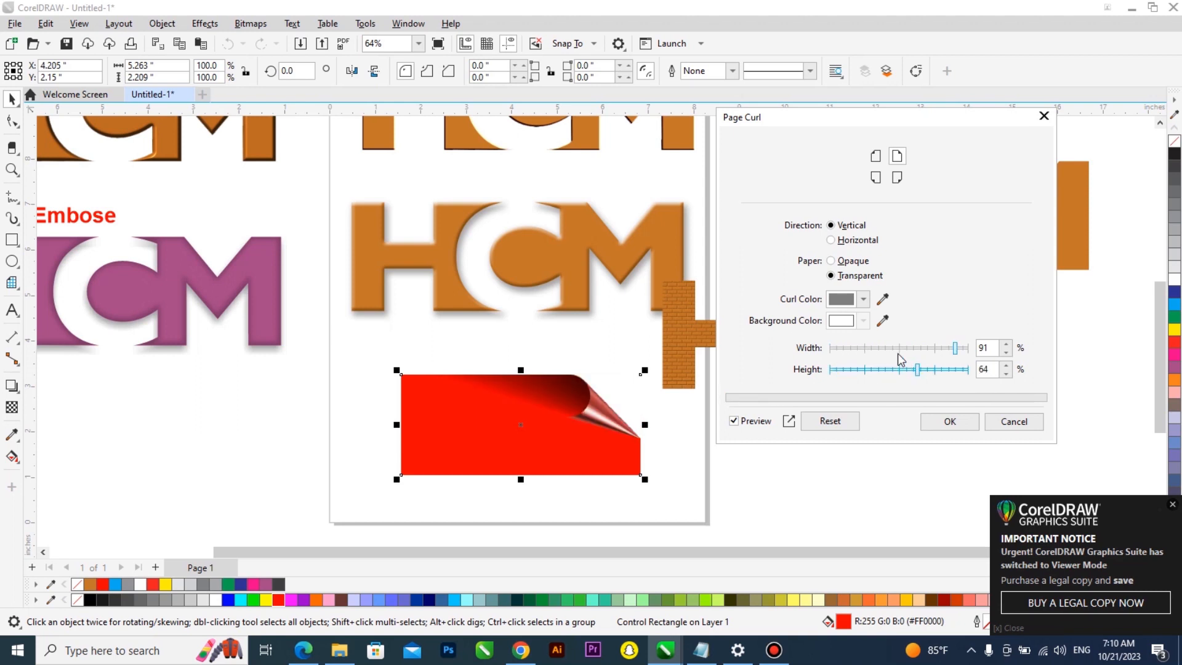
Set the curl colour to yellow (#EBEB1E)
left_click(862, 300)
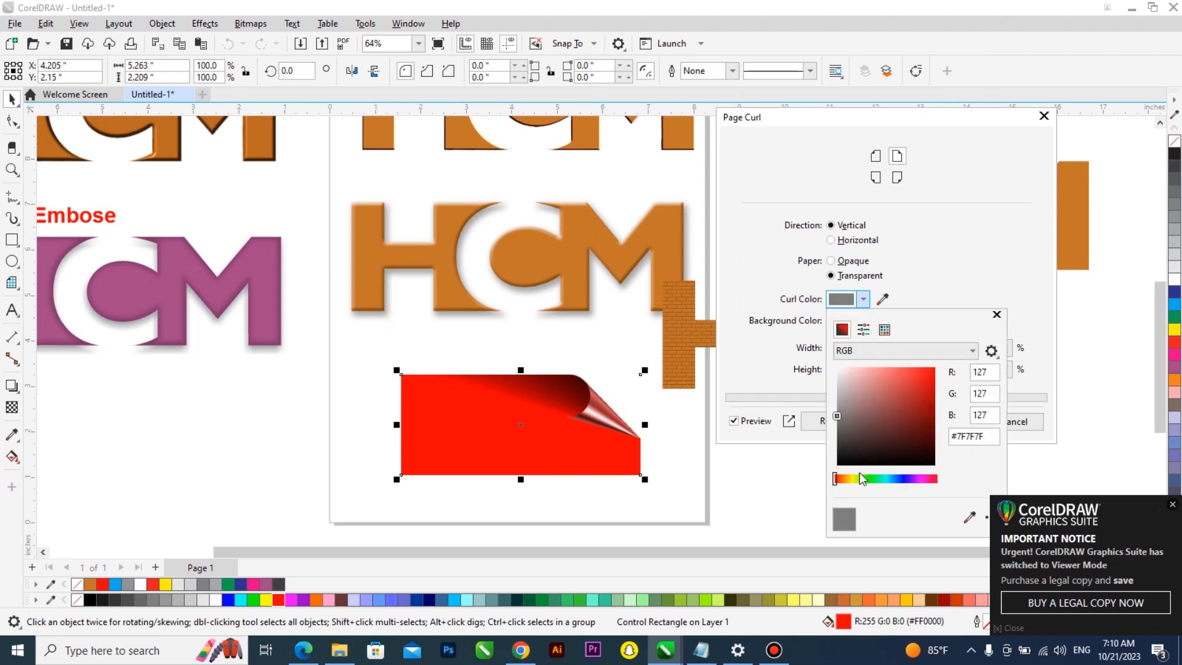
left_click(852, 479)
left_click_drag(890, 407, 922, 374)
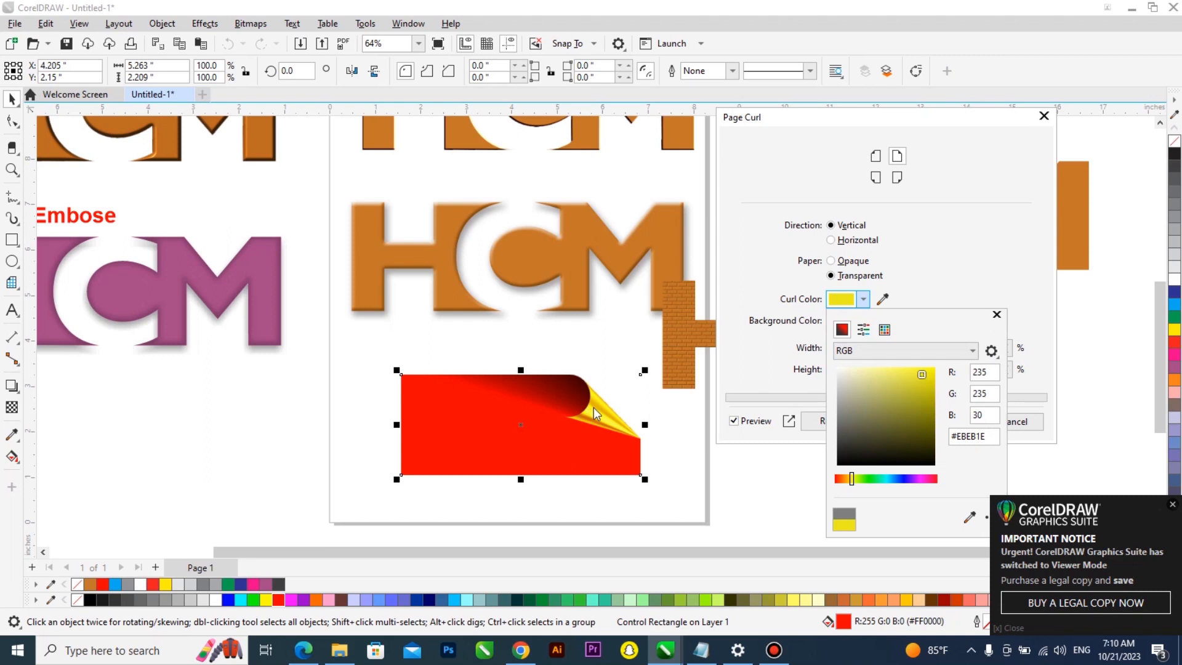
left_click(970, 267)
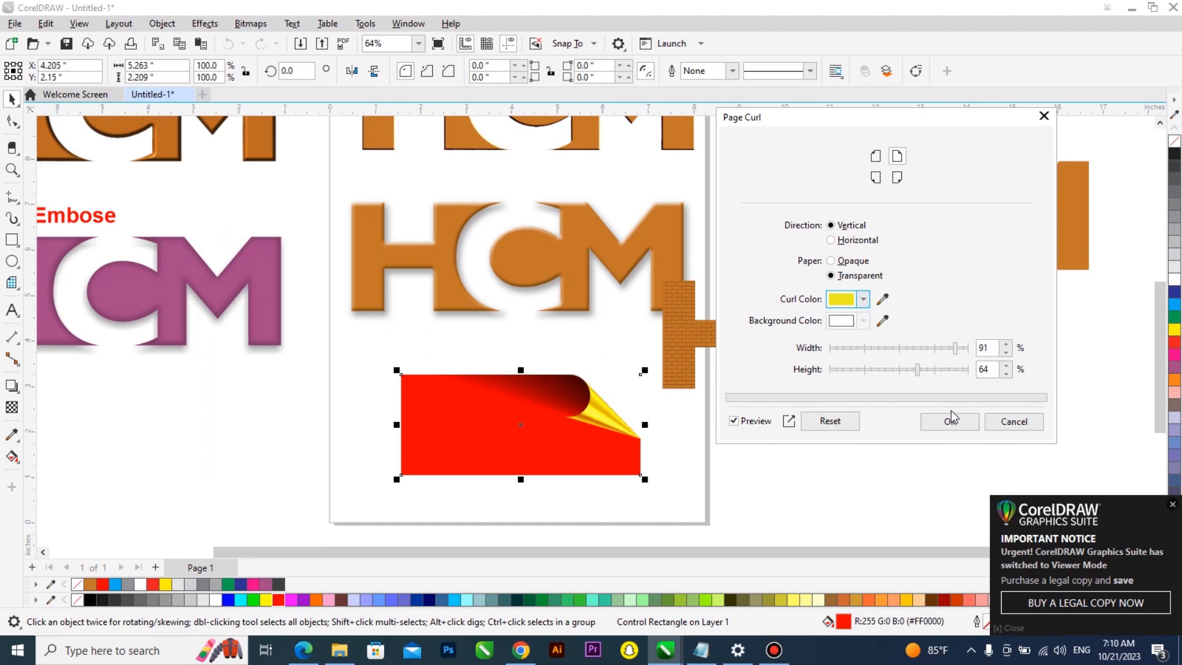
Keep the curl at the top-right corner and apply the Page Curl effect
left_click(876, 177)
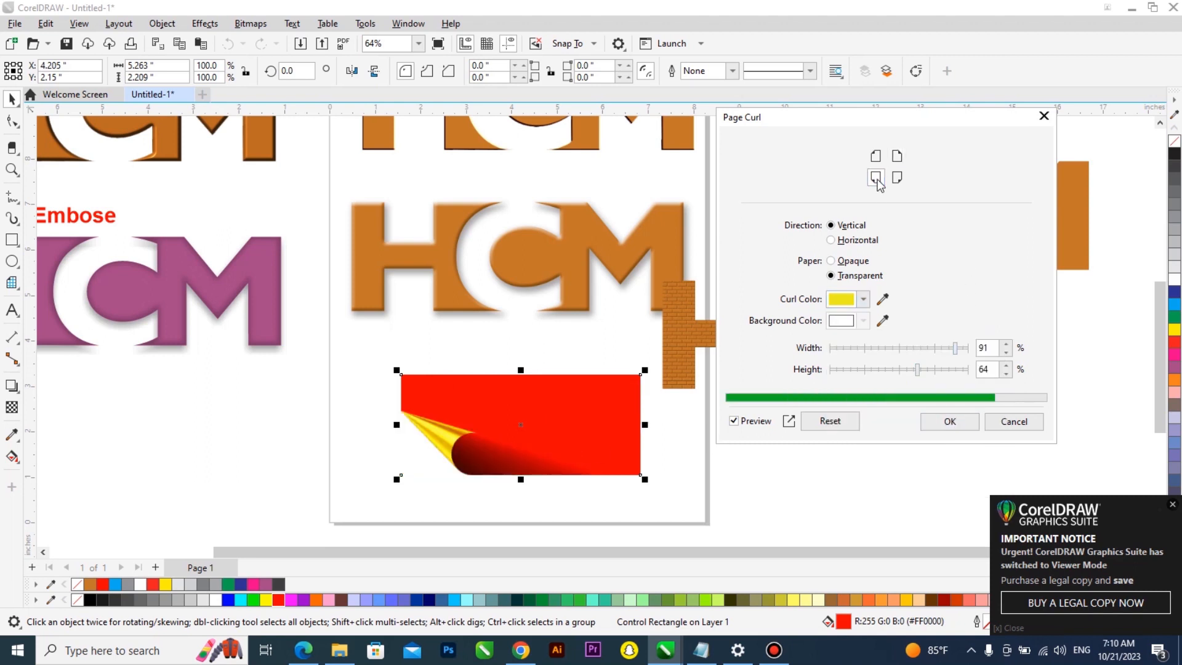
left_click(897, 161)
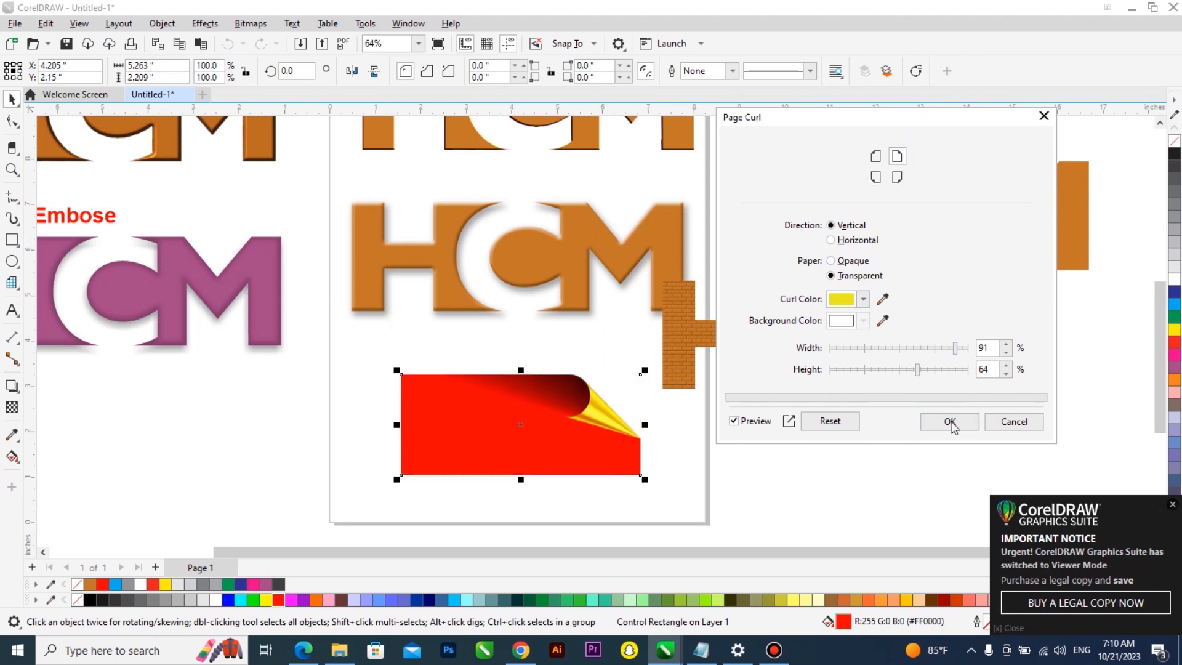
left_click(951, 421)
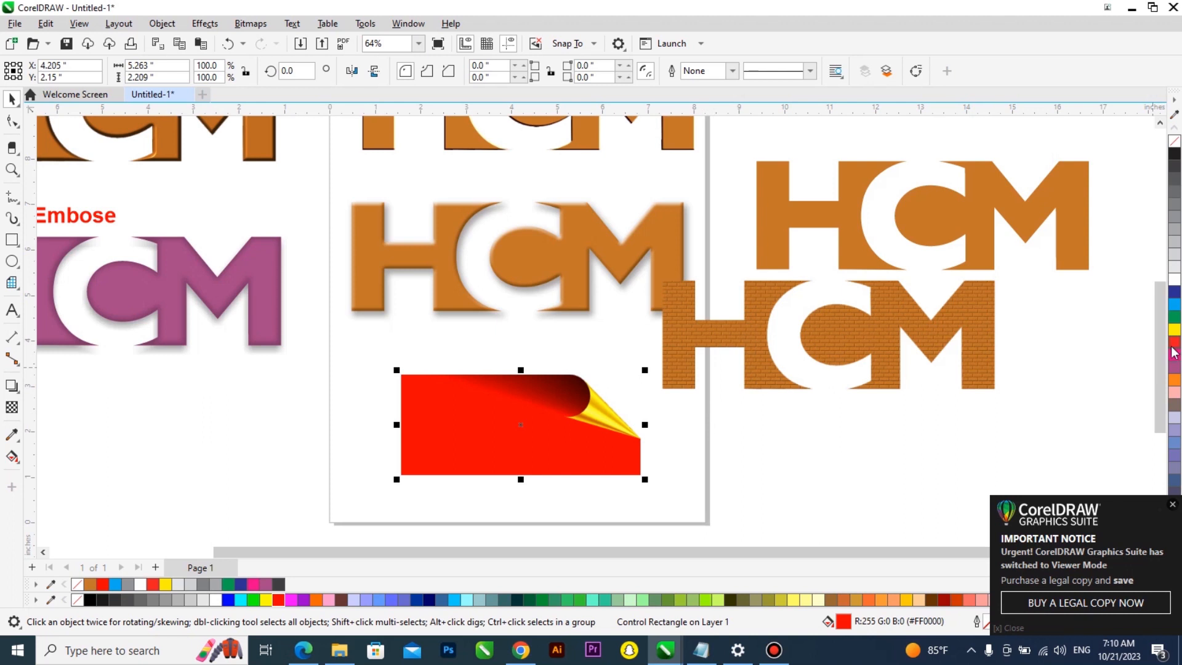
Refill the curled rectangle red and move it slightly up and to the left
left_click(1174, 352)
left_click_drag(532, 439, 484, 429)
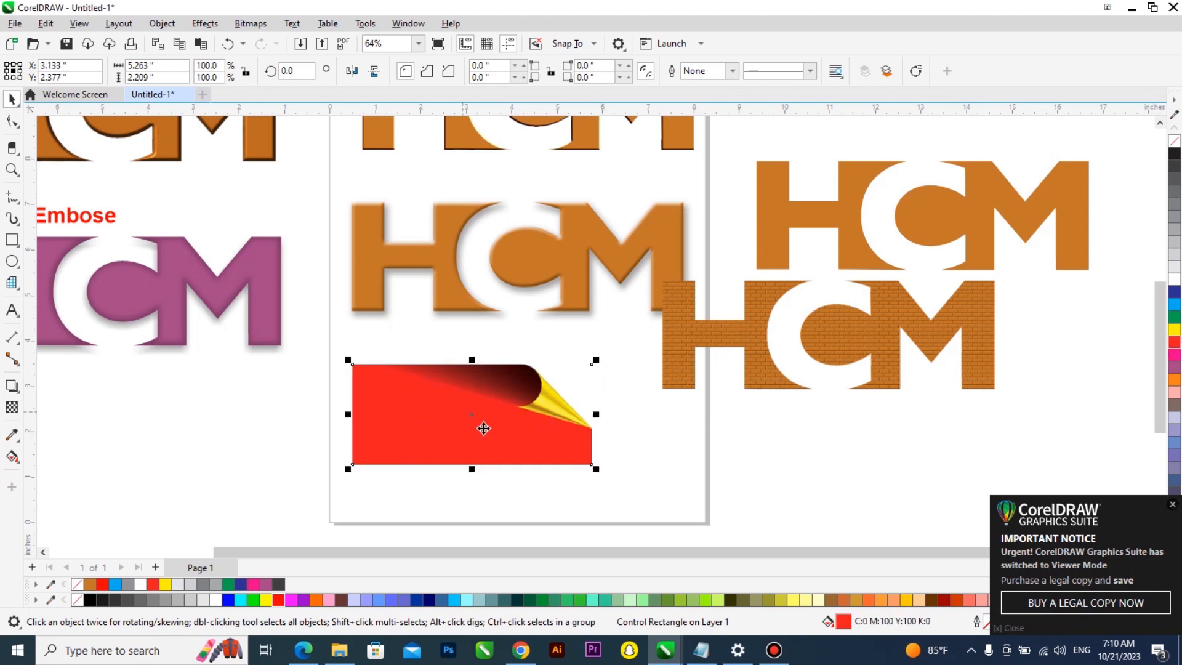
mouse_move(205, 23)
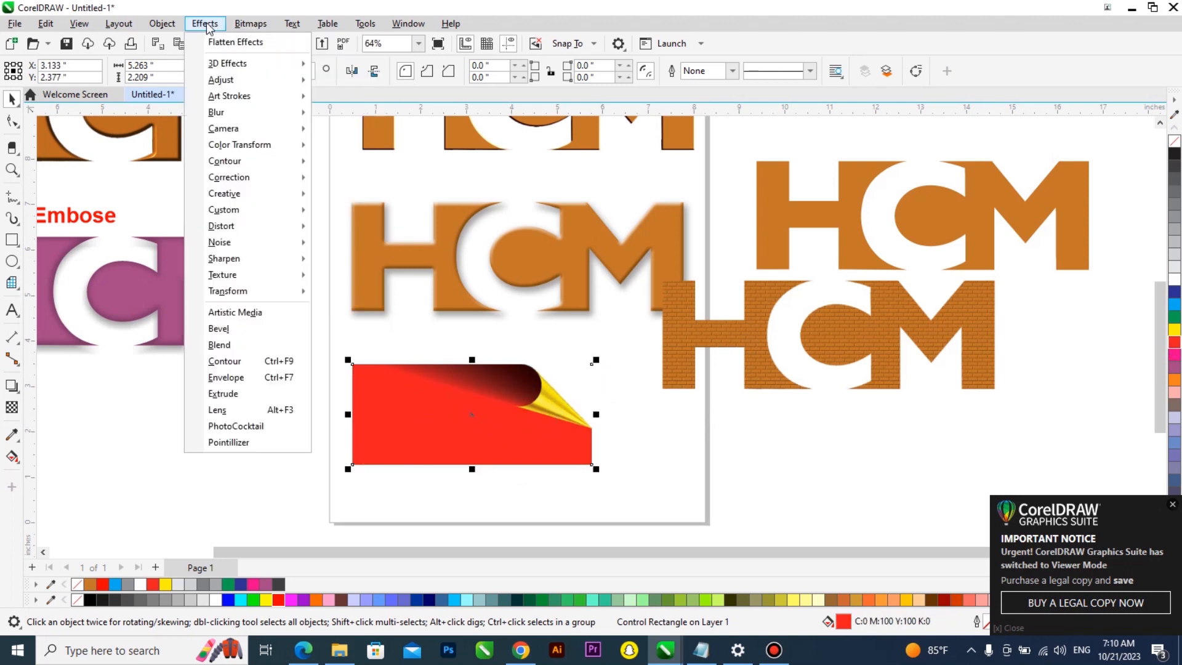
mouse_move(259, 80)
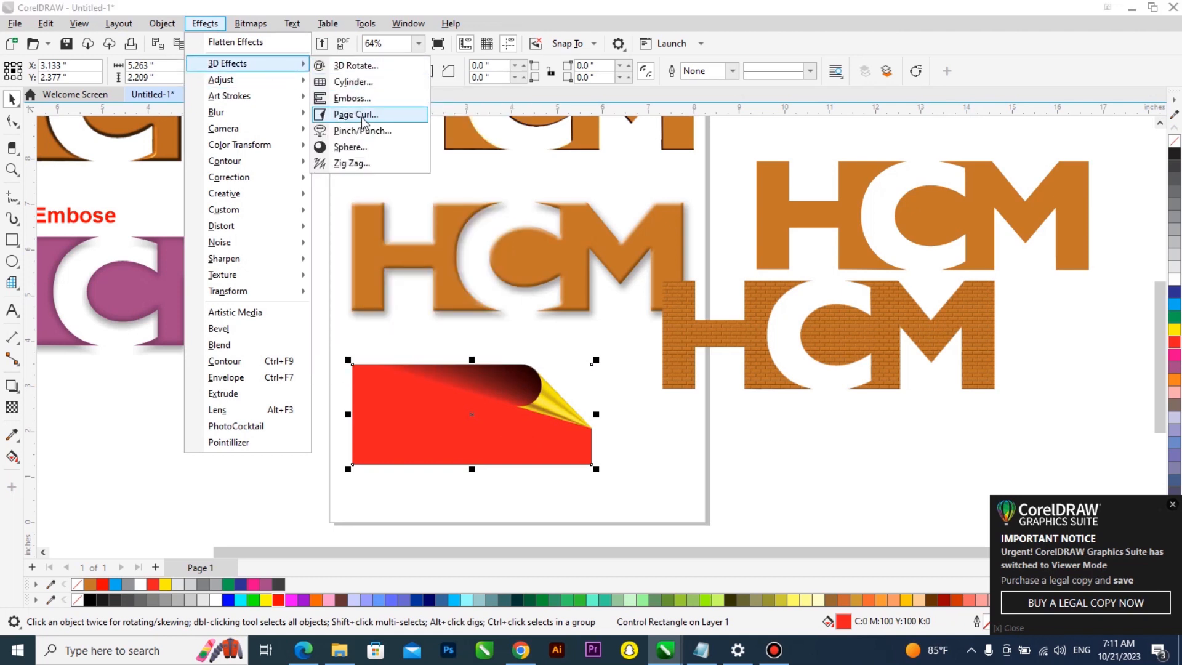
left_click(365, 117)
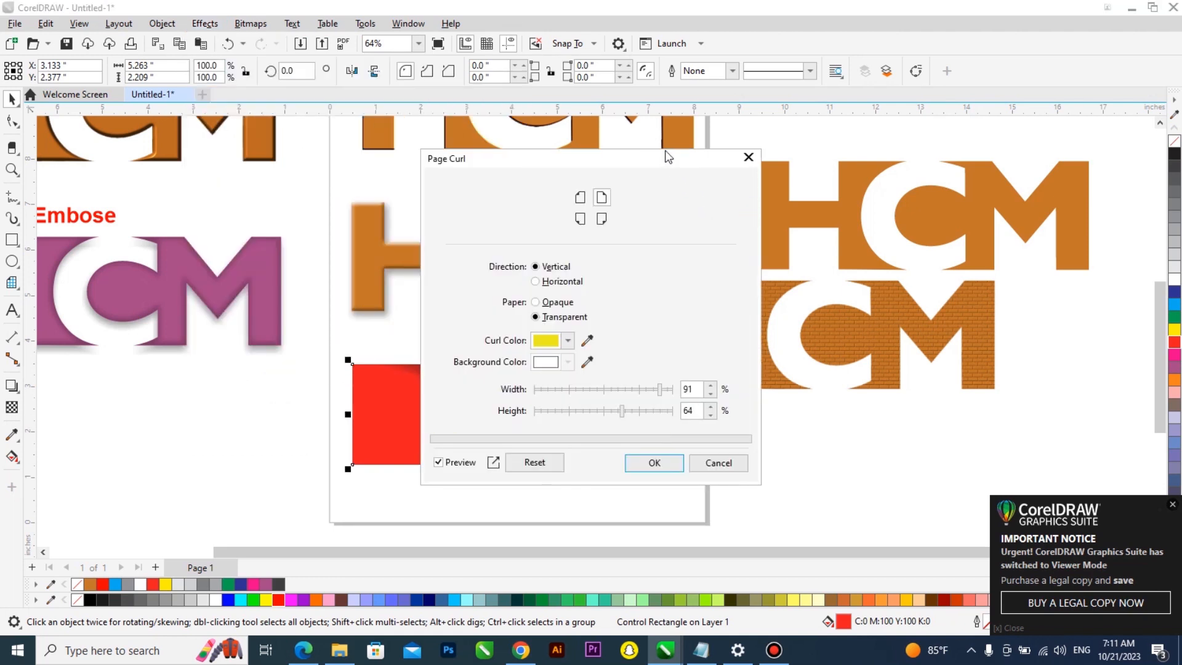
left_click_drag(664, 157, 876, 127)
left_click(791, 189)
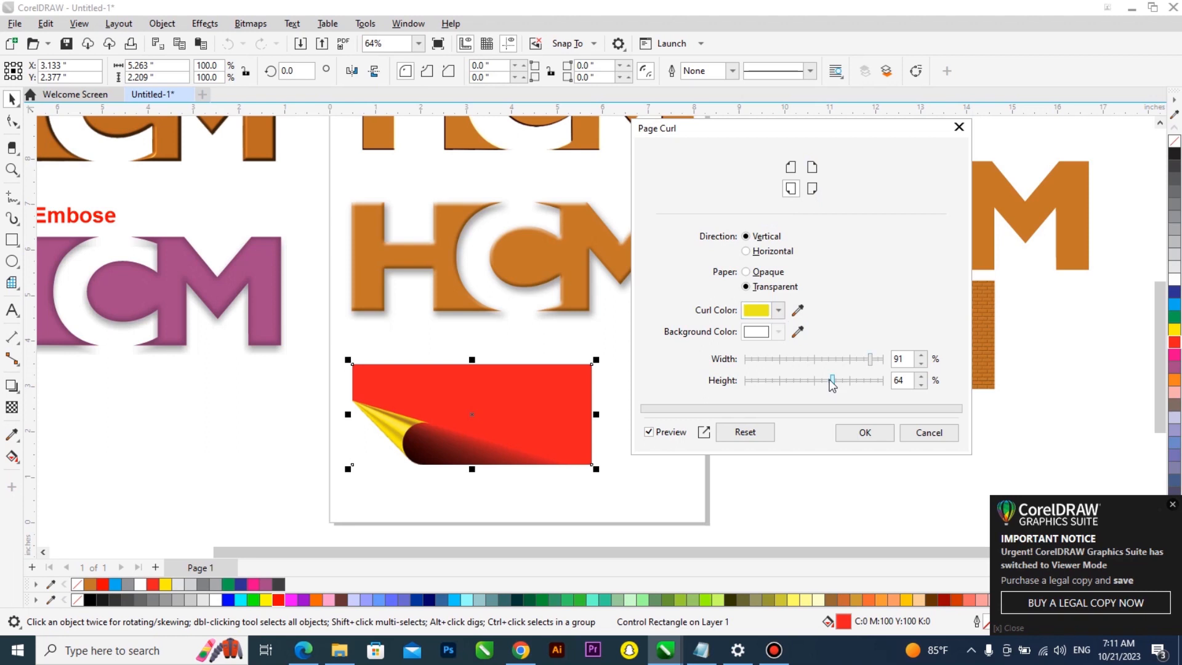
left_click(929, 433)
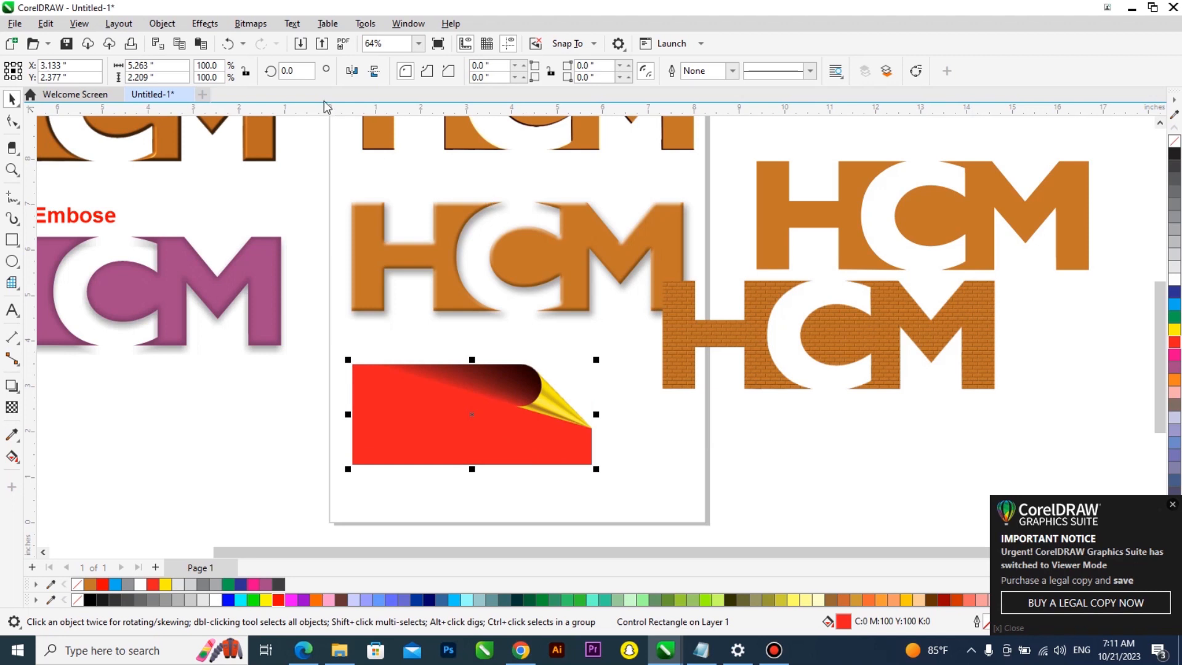
left_click(205, 24)
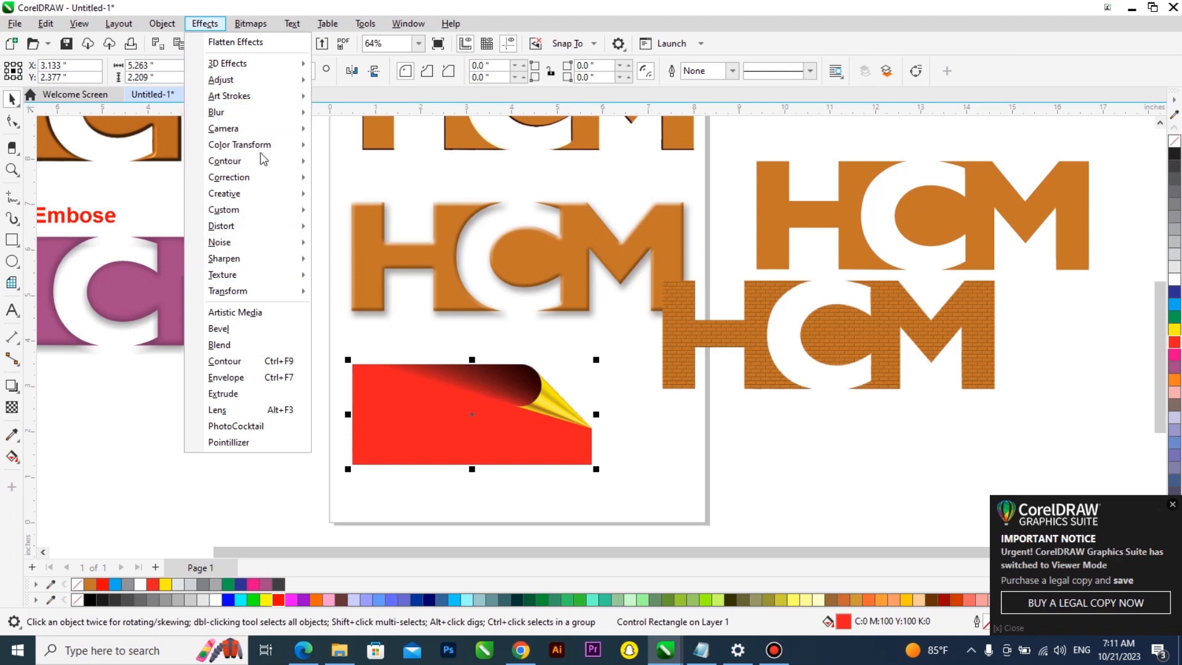
mouse_move(250, 23)
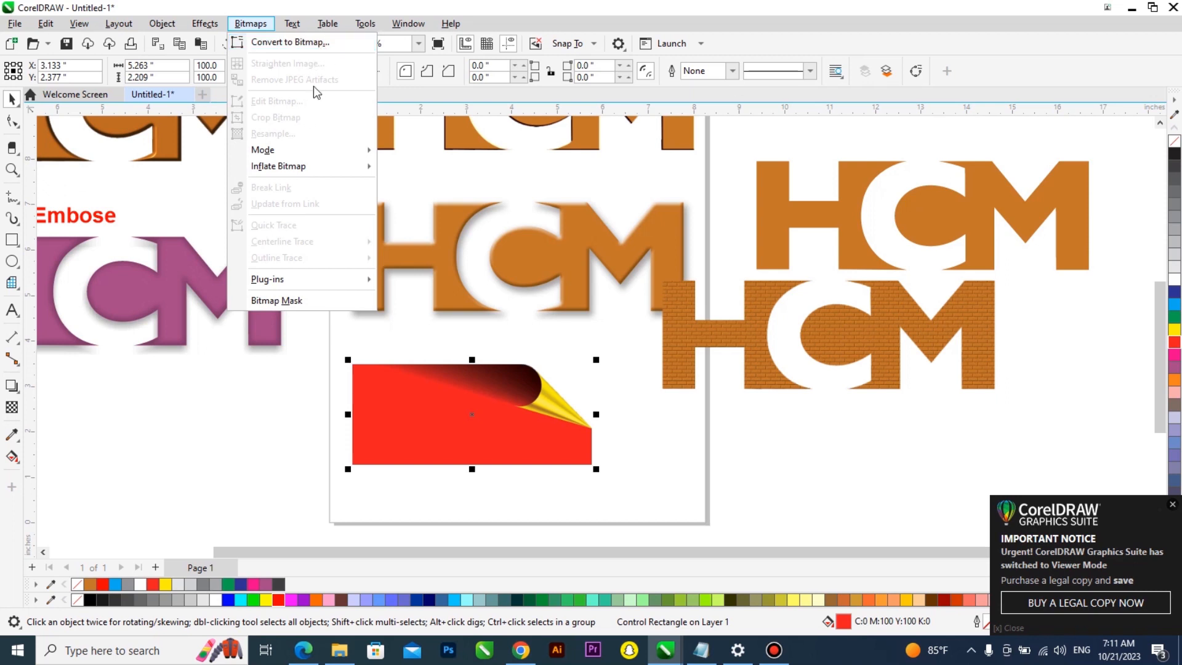
left_click(450, 417)
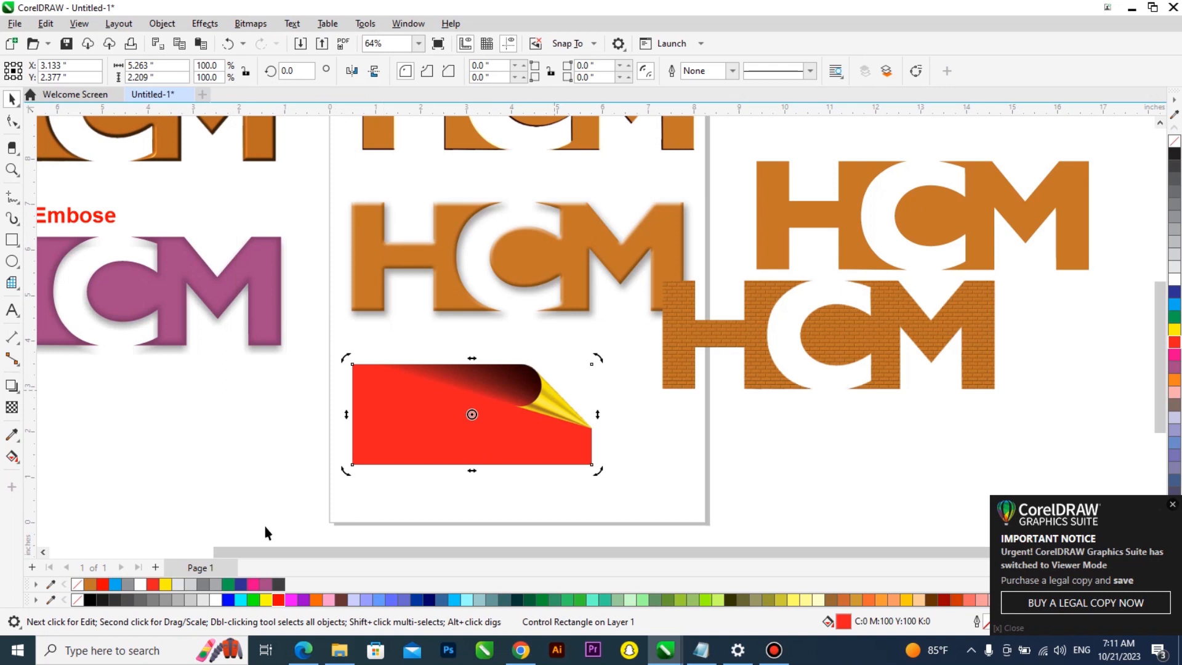
Fill the curled rectangle blue and nudge it slightly down
left_click_drag(228, 584, 491, 454)
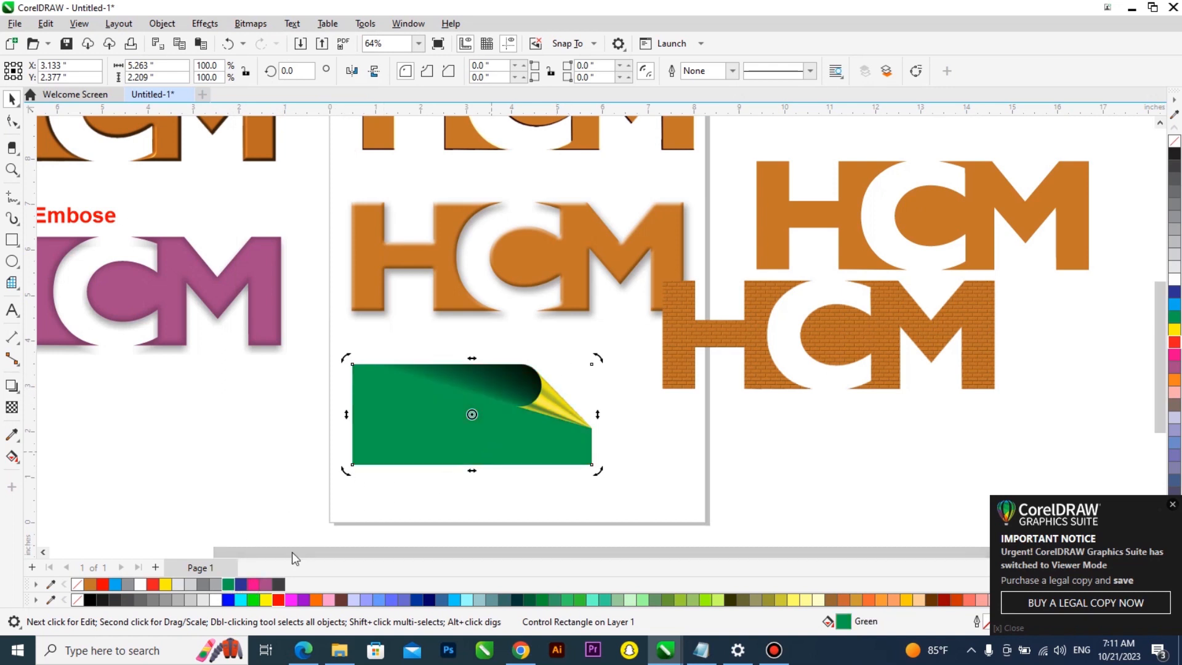
left_click_drag(265, 584, 490, 438)
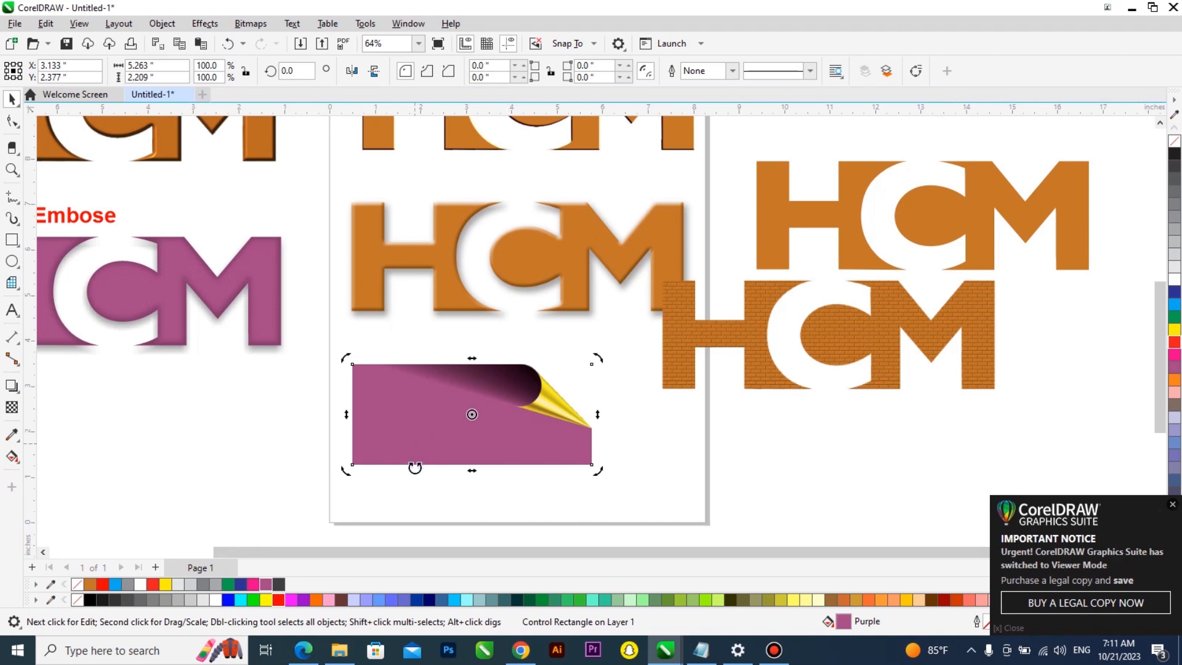
left_click(429, 439)
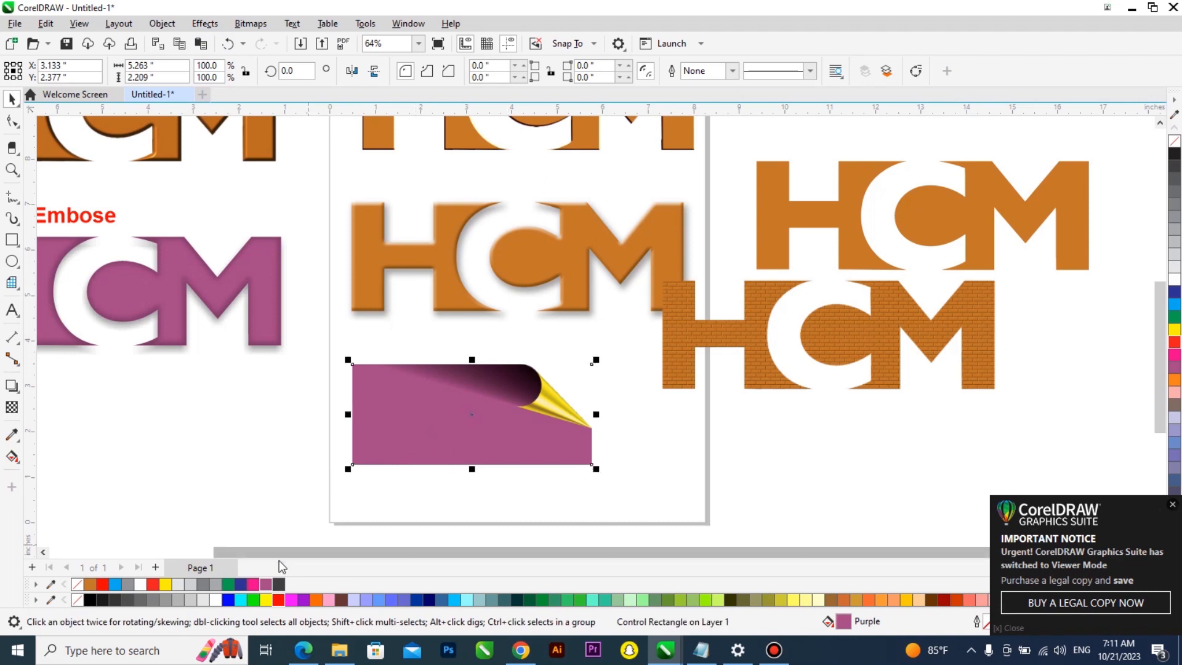
left_click(241, 585)
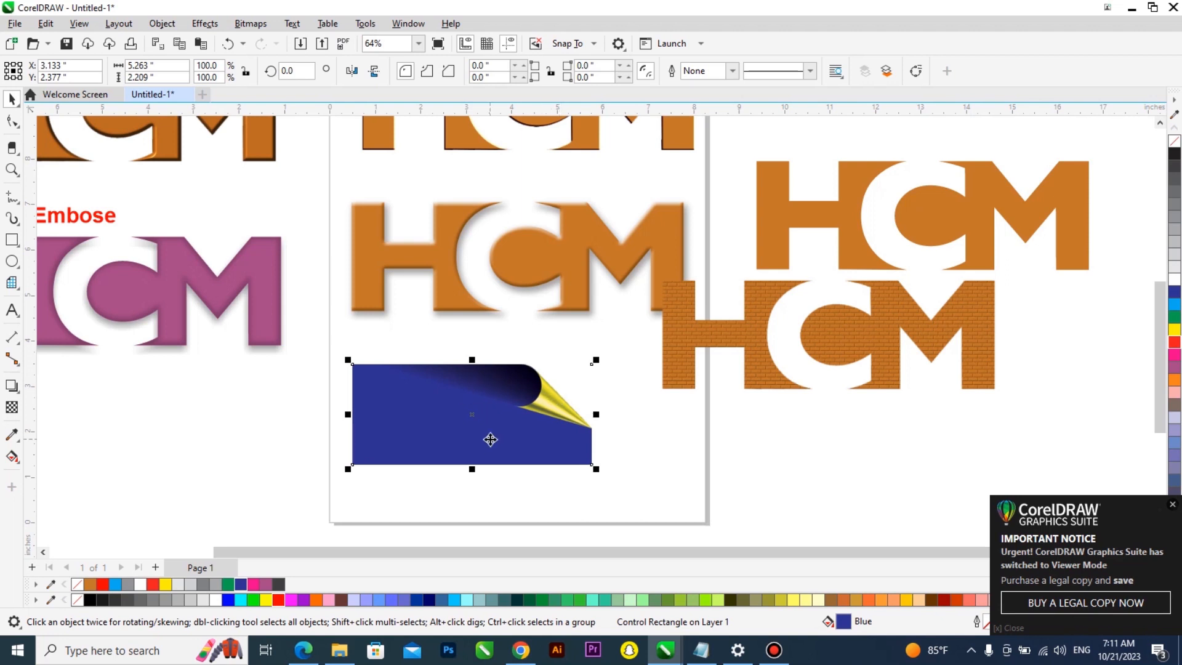
left_click_drag(480, 428, 481, 442)
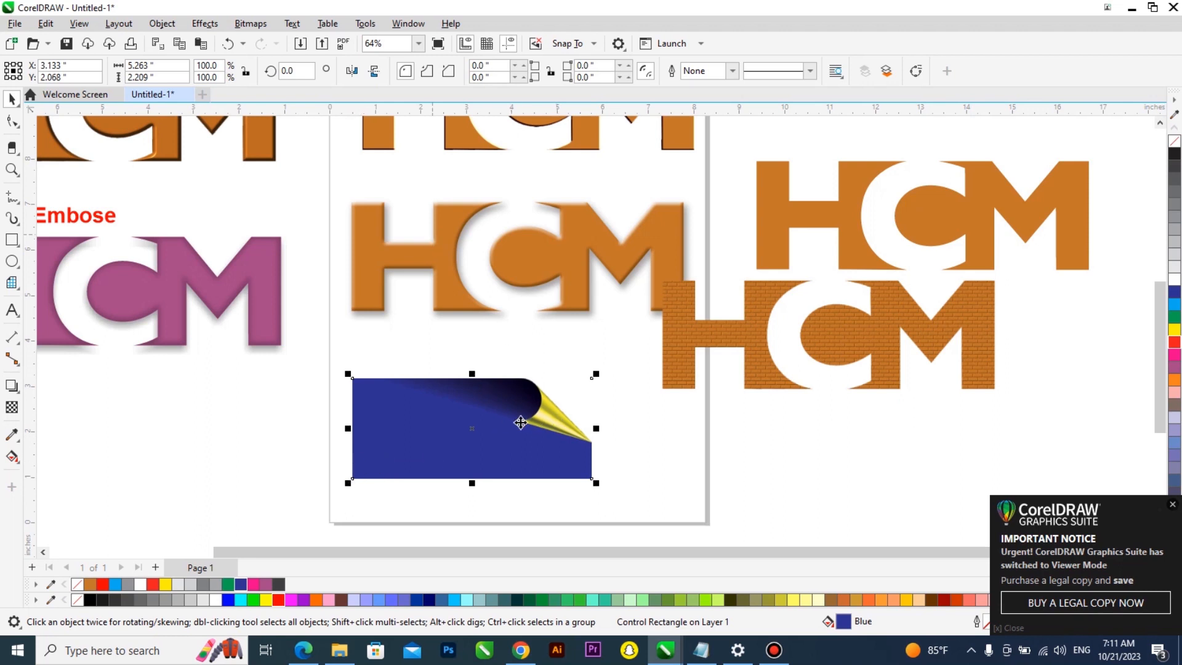
left_click(205, 23)
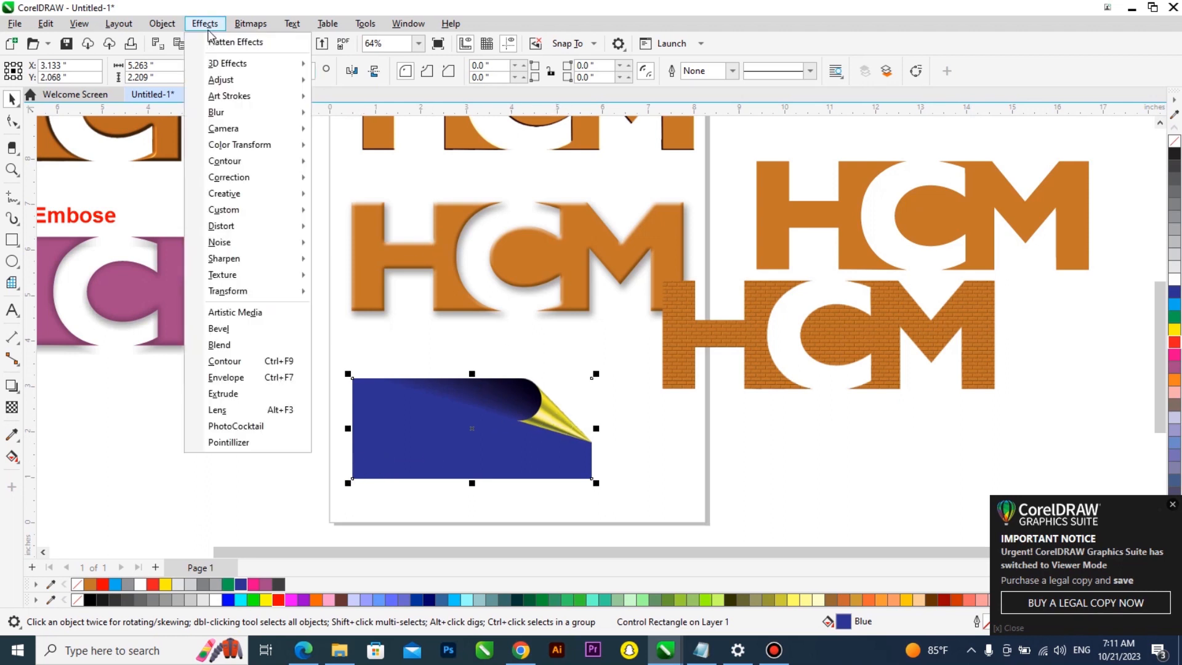
mouse_move(248, 82)
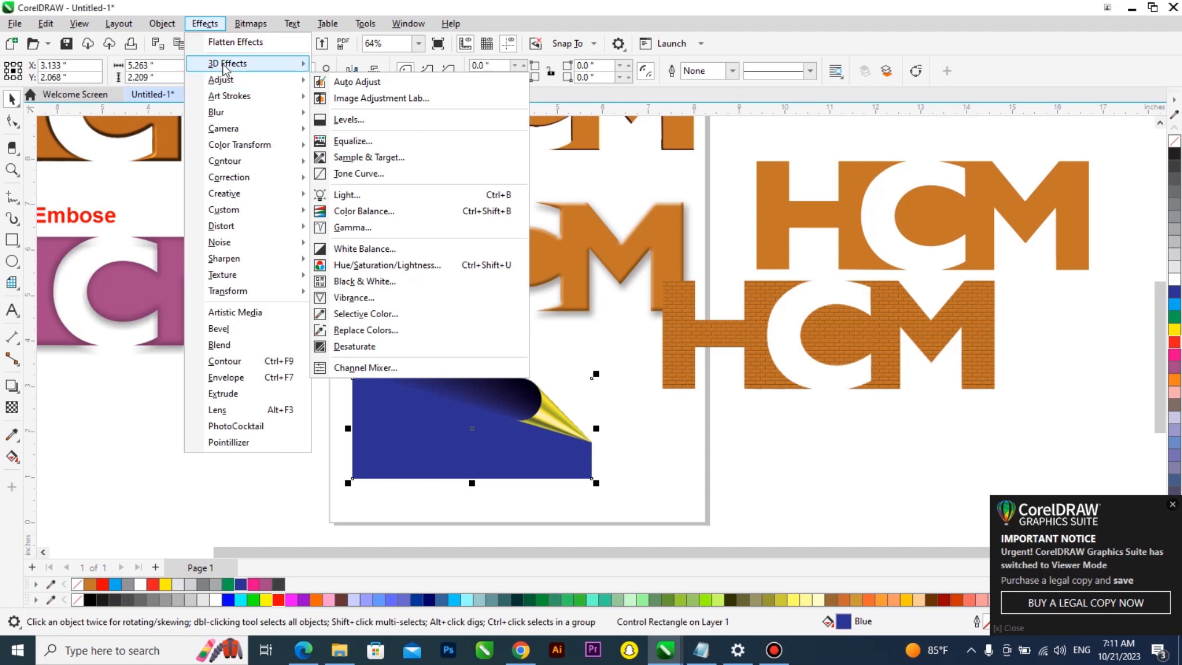
left_click(356, 115)
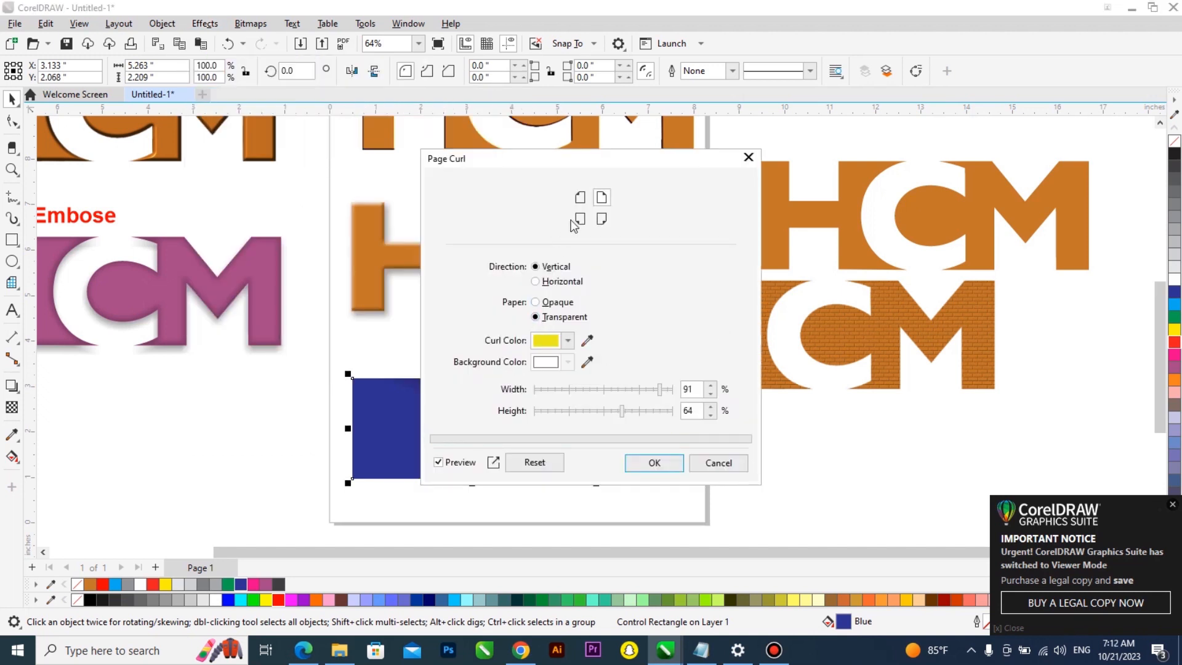
left_click_drag(633, 162, 810, 146)
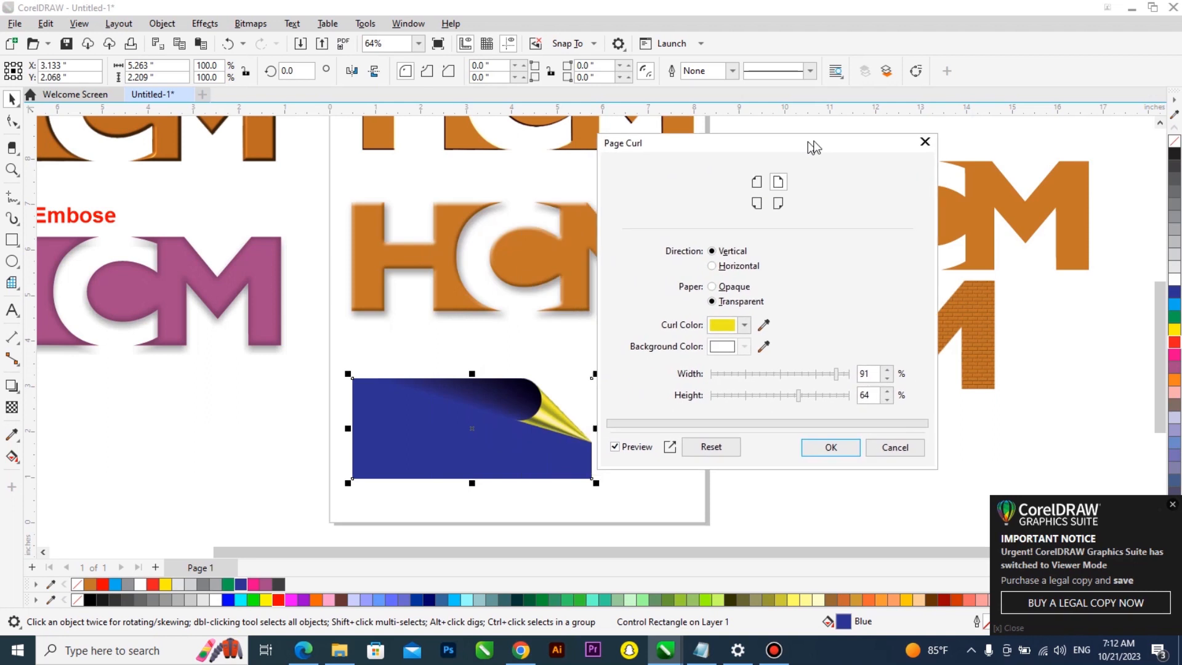
left_click(757, 203)
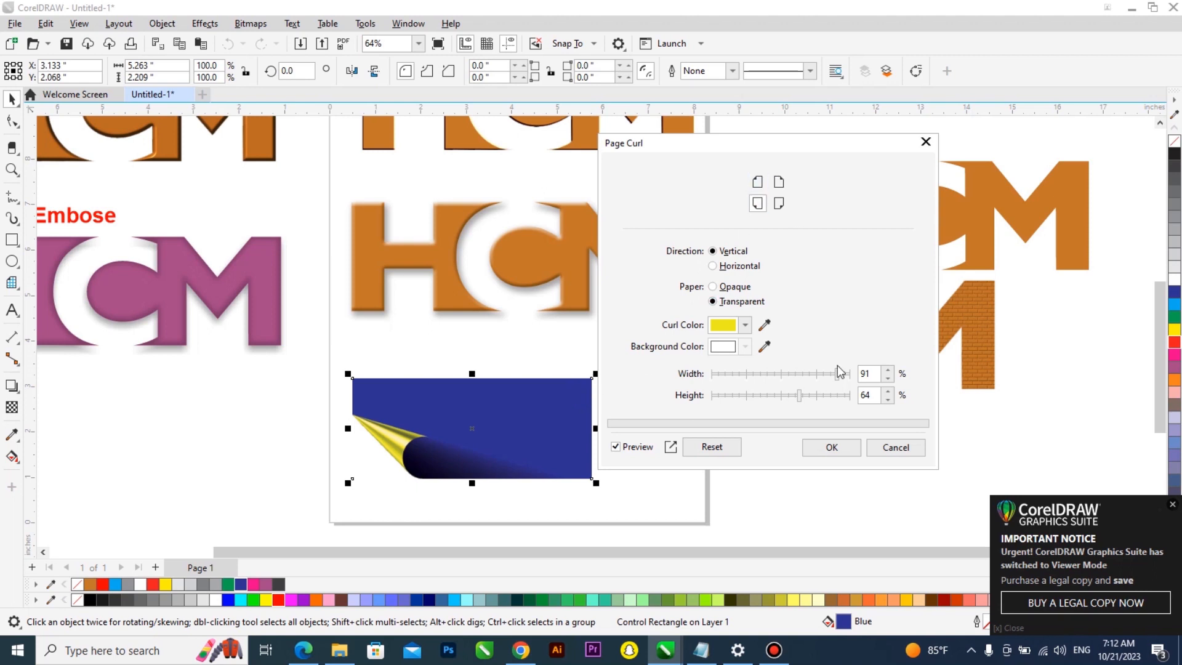
left_click(894, 448)
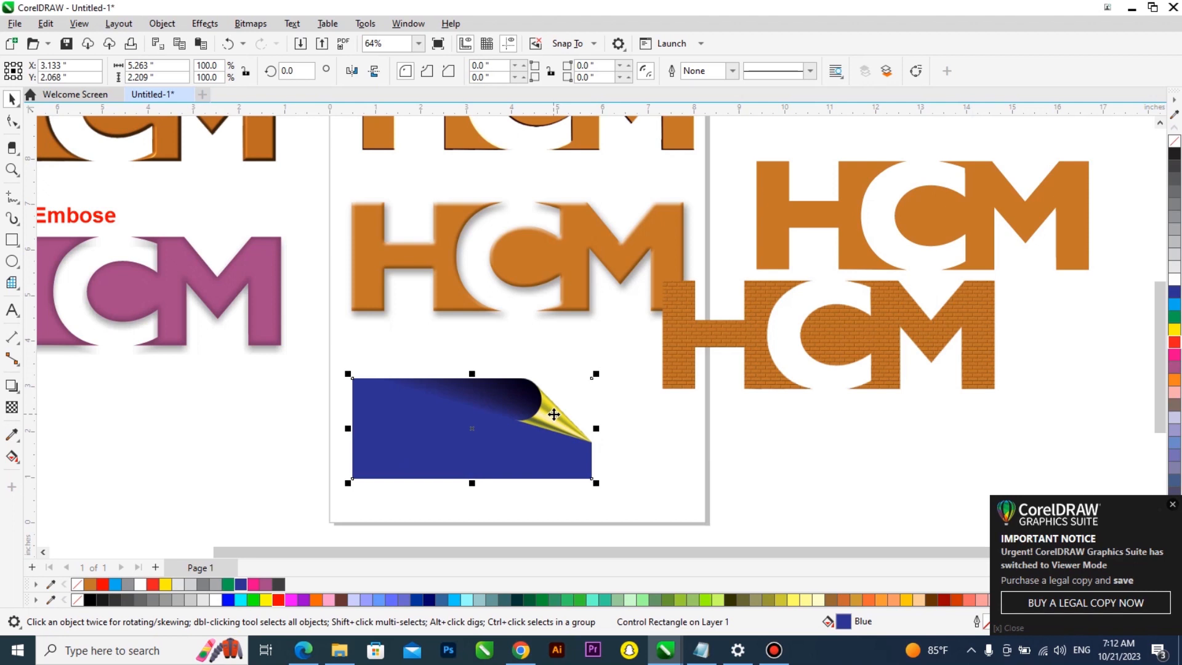
Convert the blue curled rectangle to a 300 dpi RGB bitmap
left_click(251, 24)
left_click(275, 43)
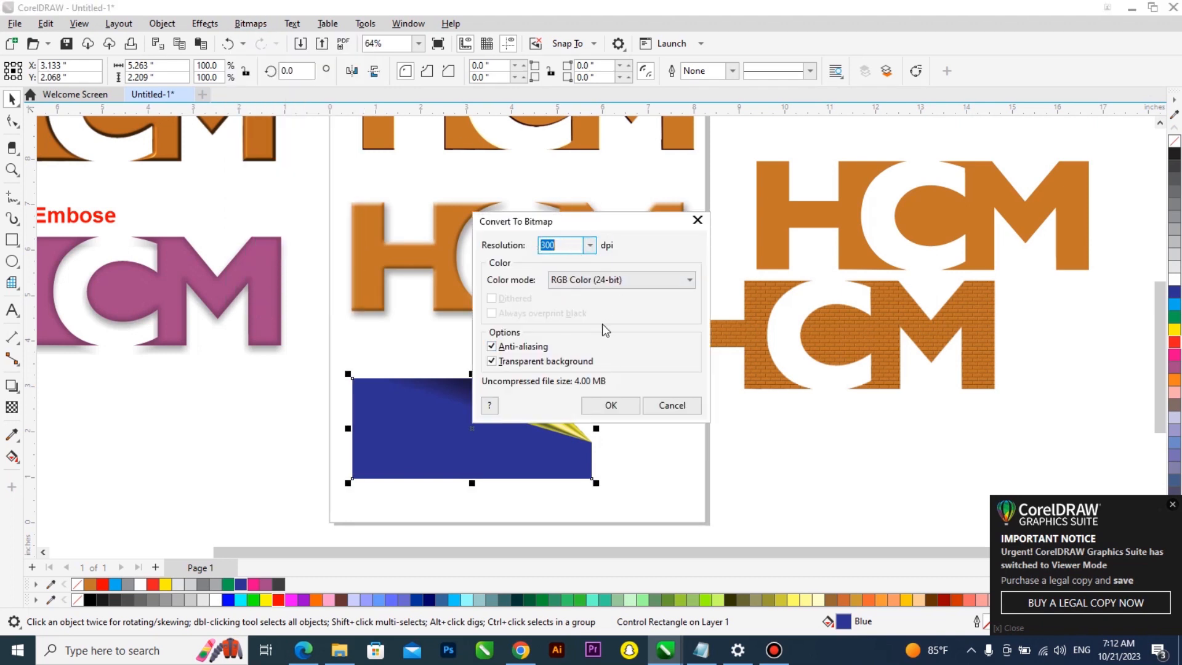
left_click(610, 405)
Apply a second Page Curl from the bottom-left corner with a red curl colour, then enlarge the curled bitmap to about 7.26 x 3.05 inches
left_click(212, 25)
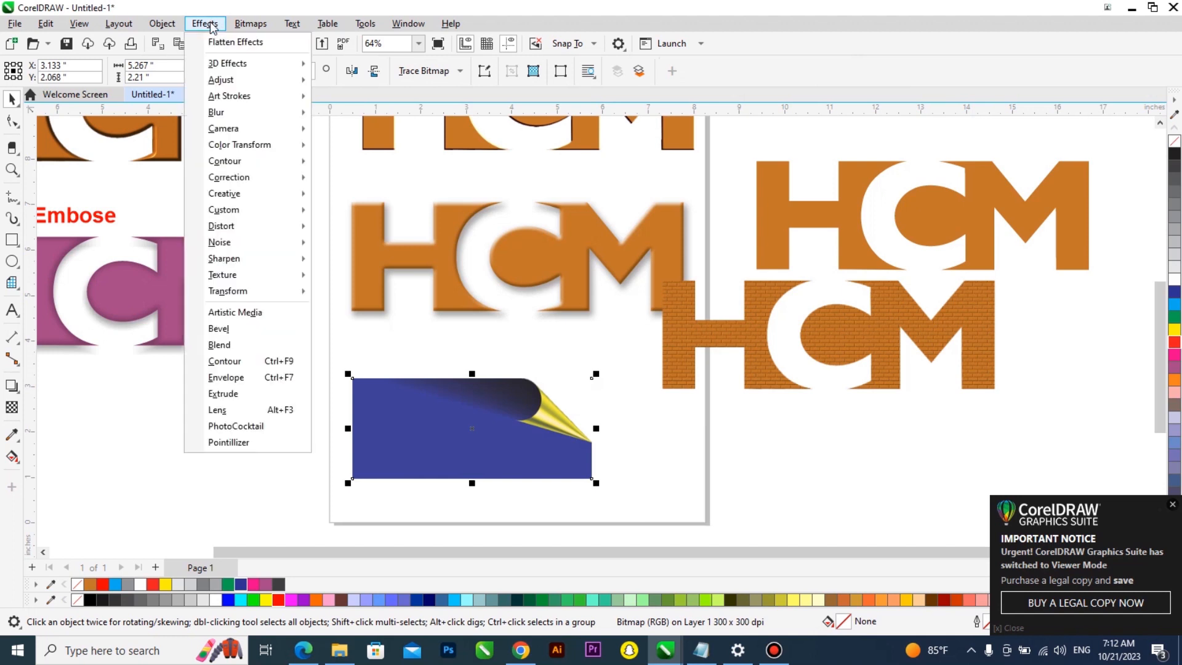
mouse_move(250, 67)
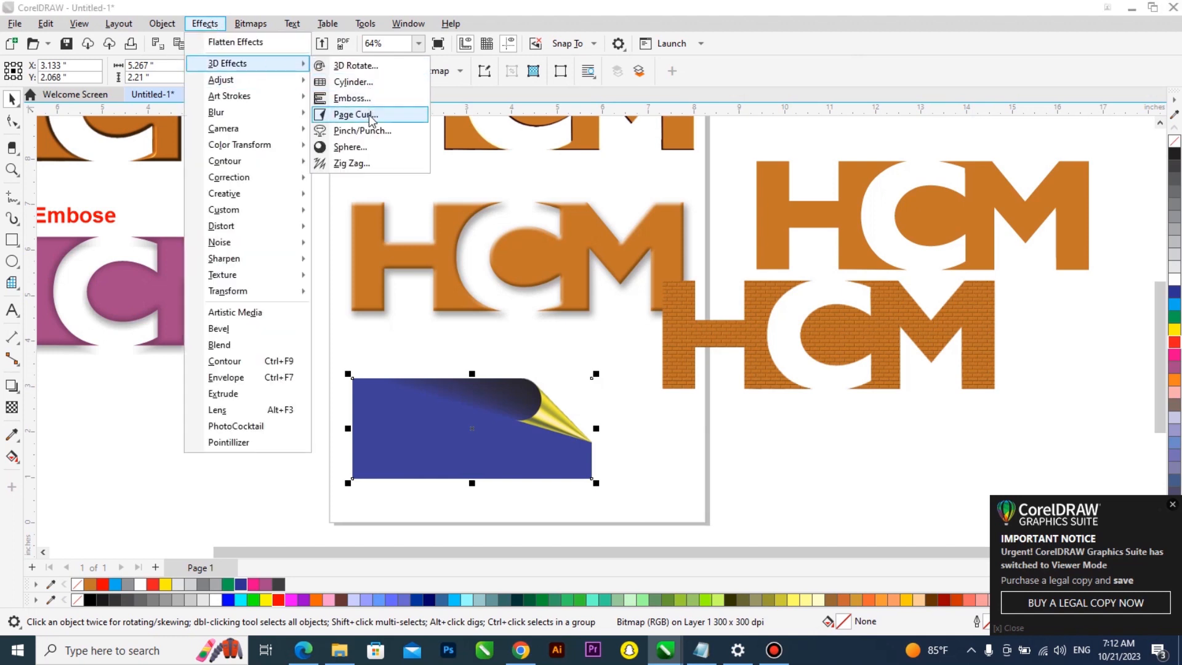
left_click(356, 115)
left_click_drag(658, 167, 900, 146)
left_click(822, 199)
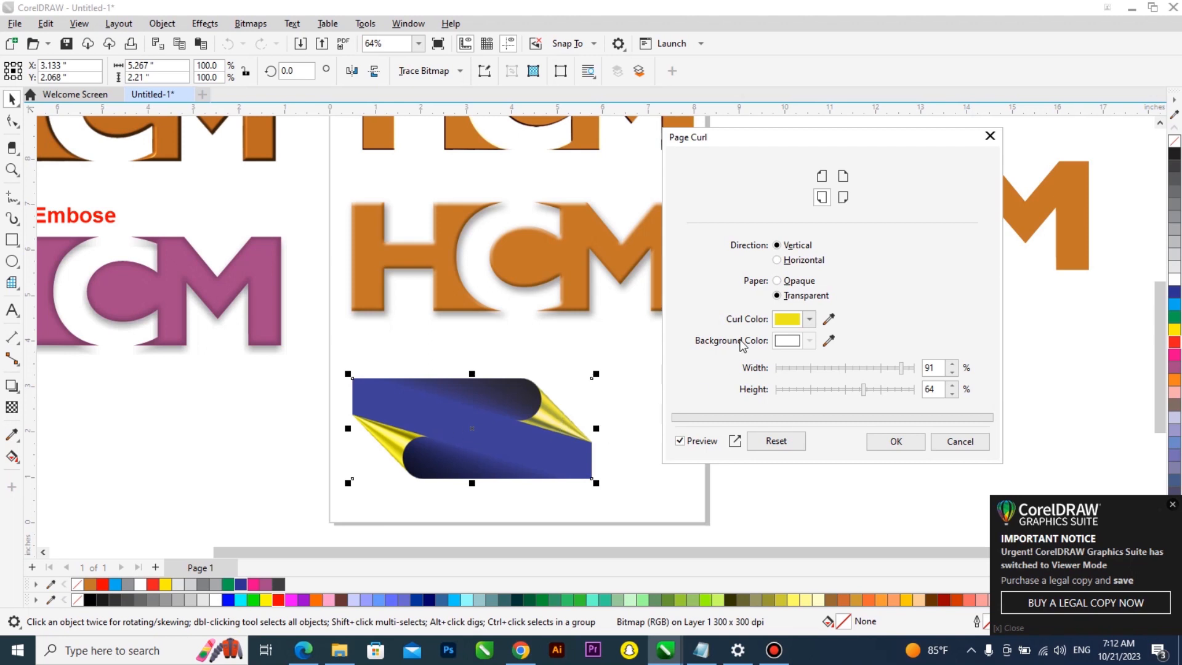
left_click(809, 319)
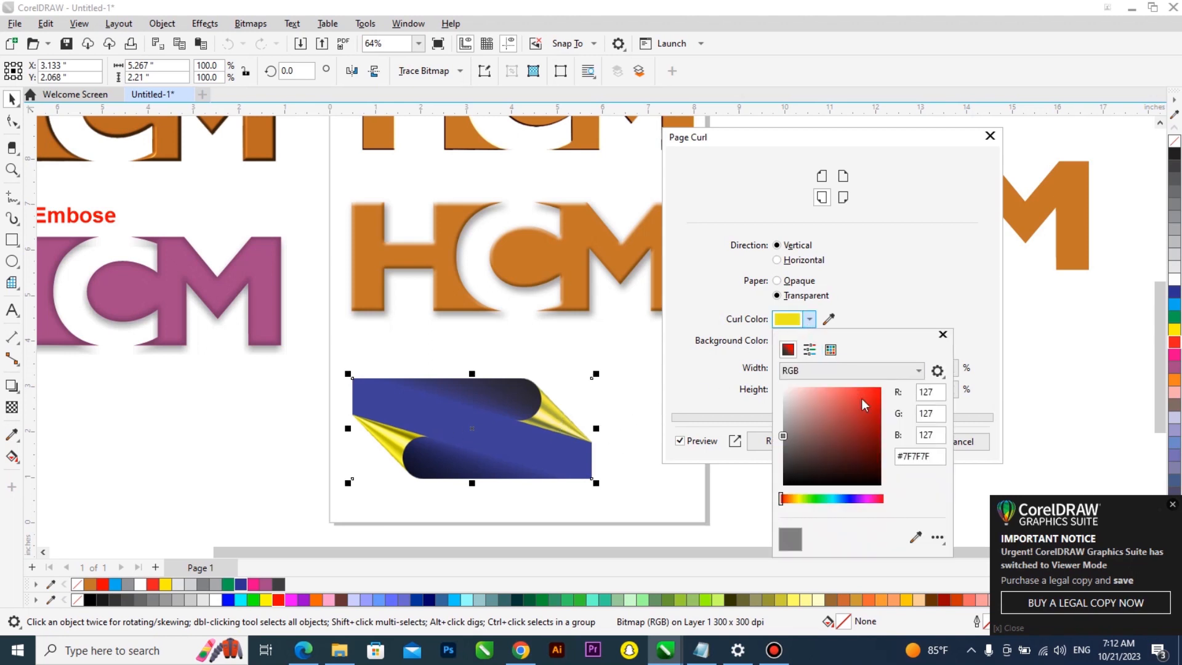
left_click(862, 398)
left_click(890, 224)
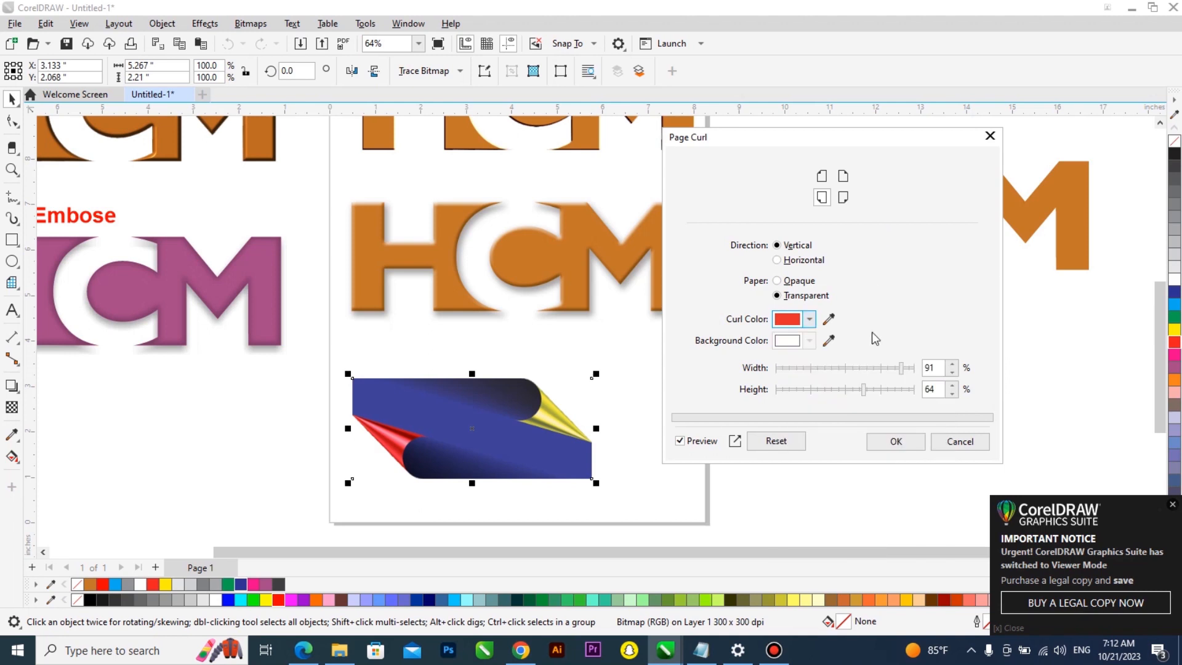
left_click(896, 443)
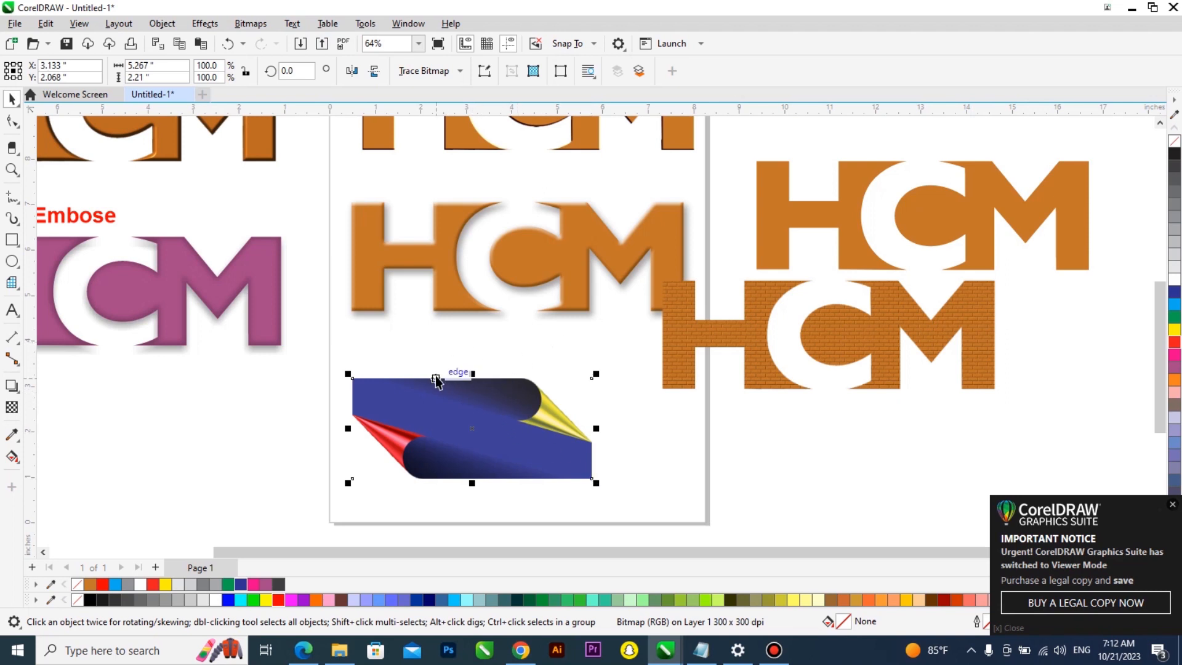
left_click_drag(596, 483, 687, 521)
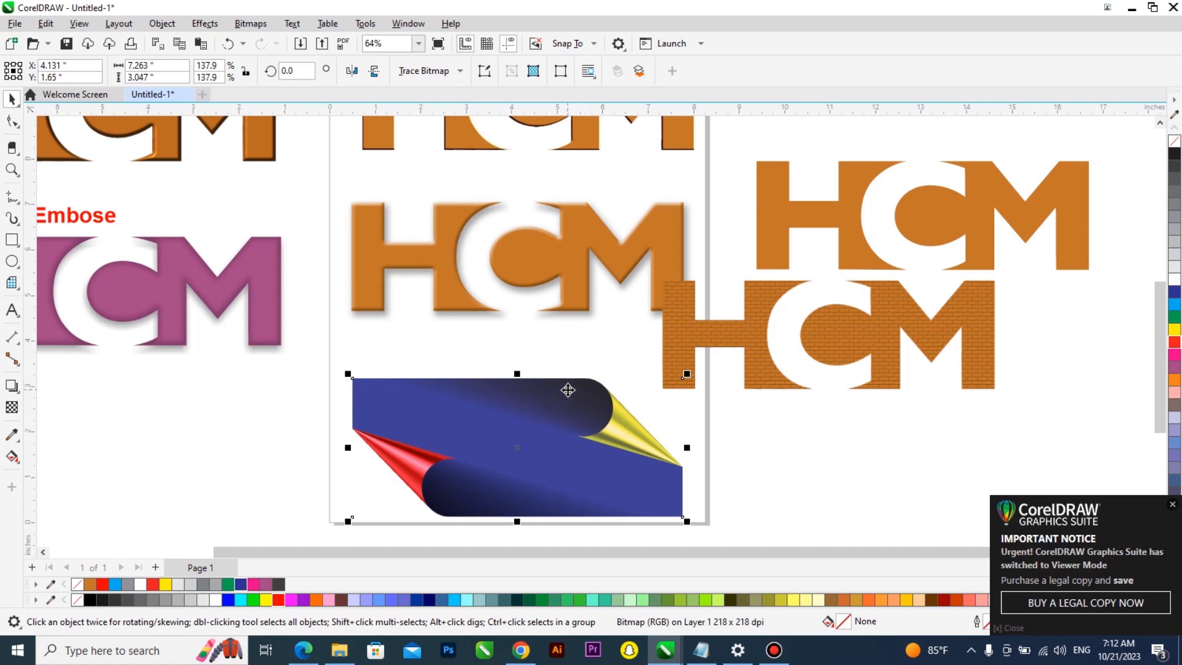
Draw a rectangle about 4.03 x 2.6 inches below the purple Shadow Embose logo
left_click(11, 240)
left_click_drag(114, 390, 298, 508)
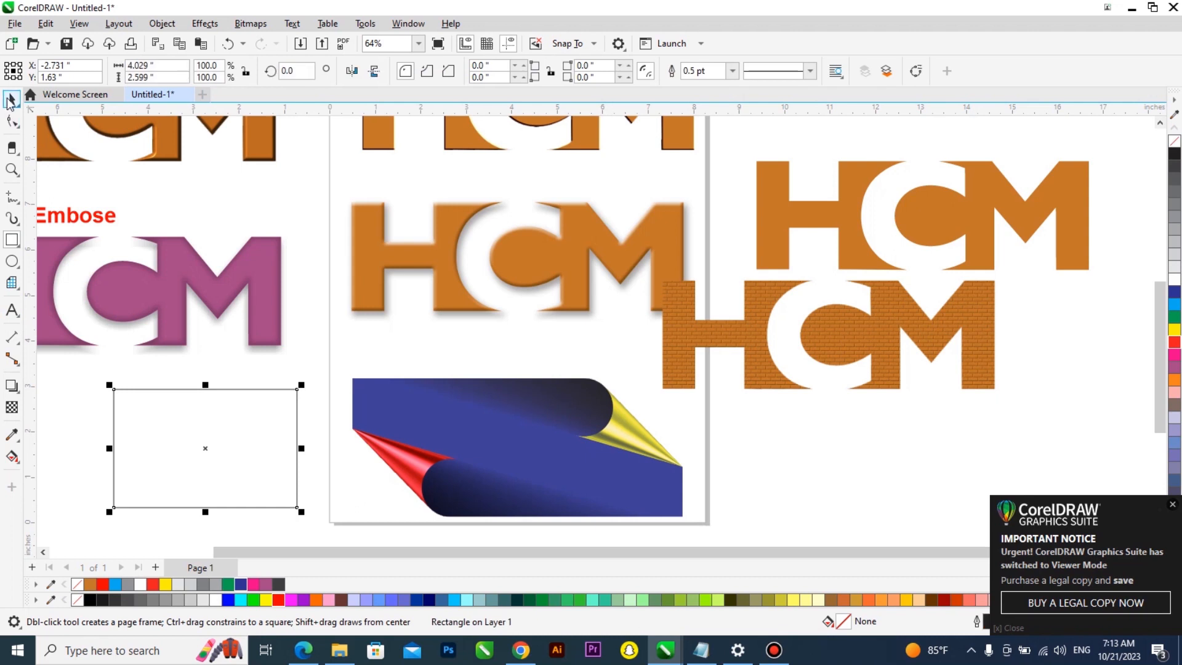
Fill the new rectangle red
left_click(242, 586)
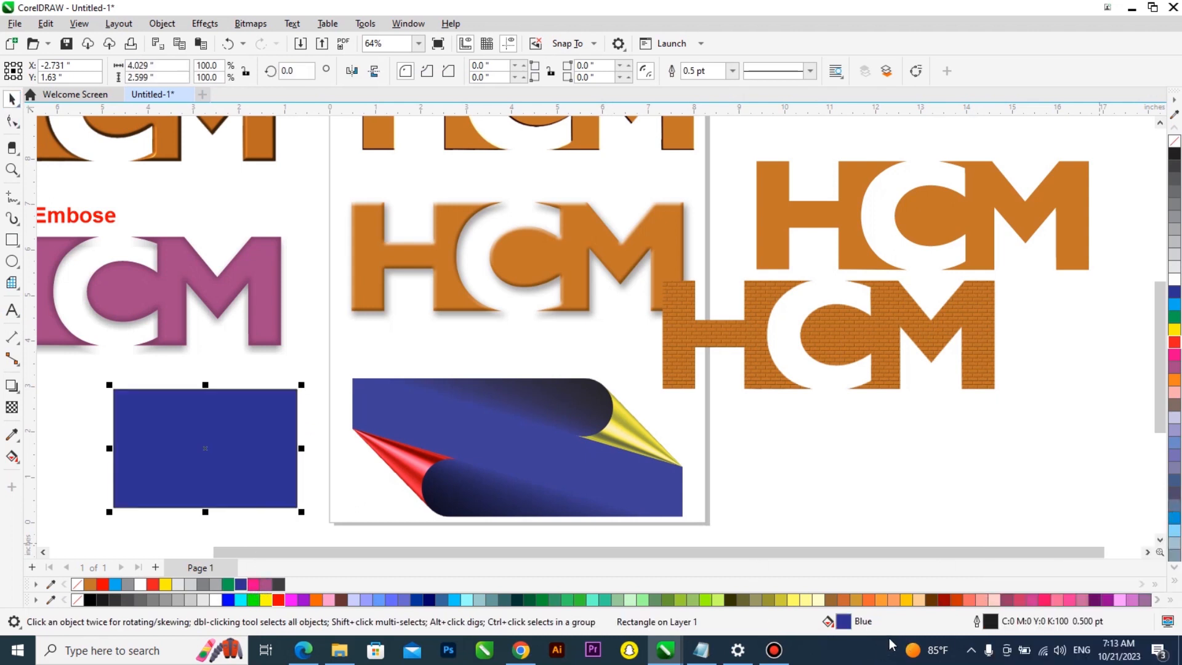
left_click(268, 585)
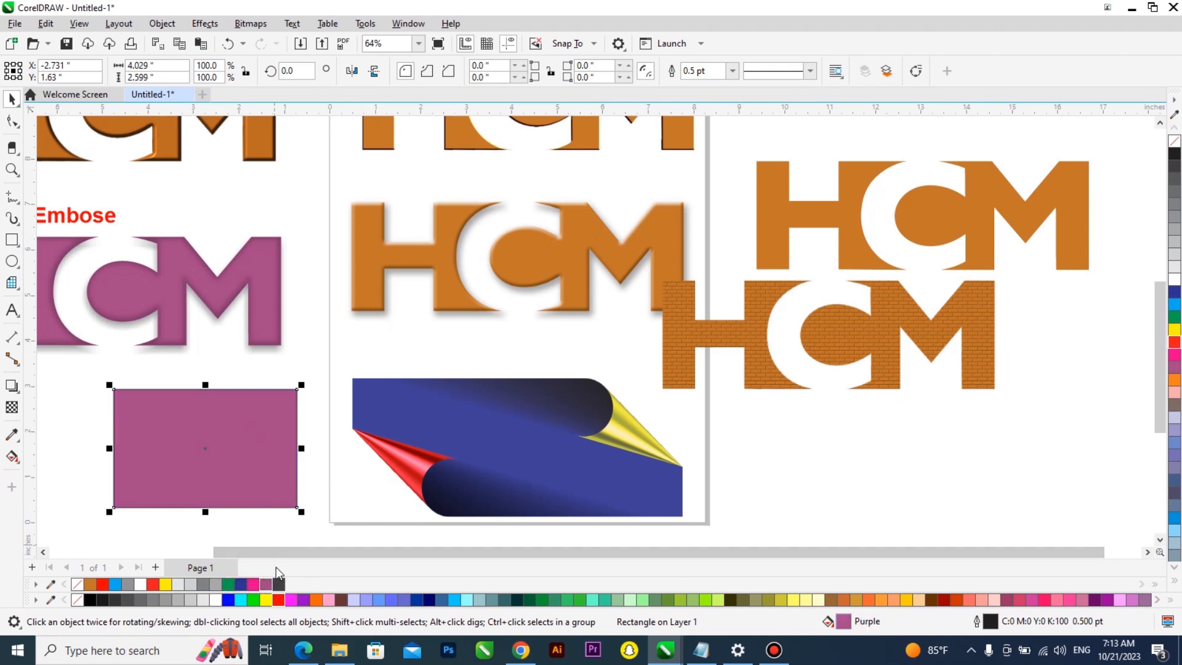
double_click(864, 625)
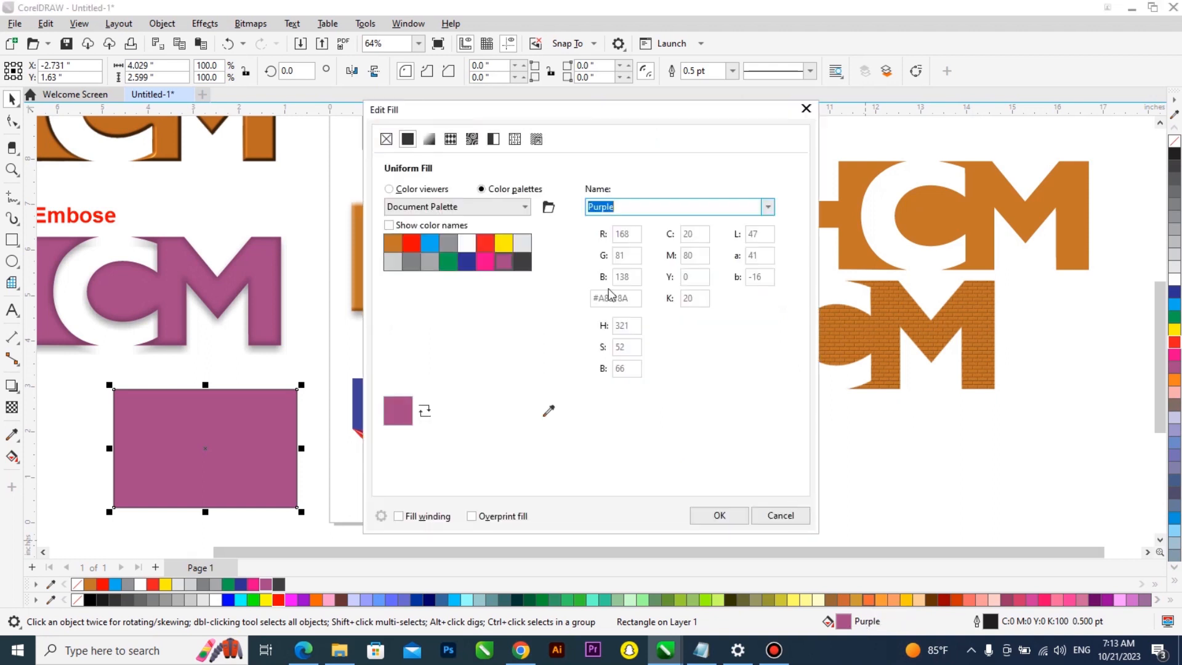
left_click(389, 189)
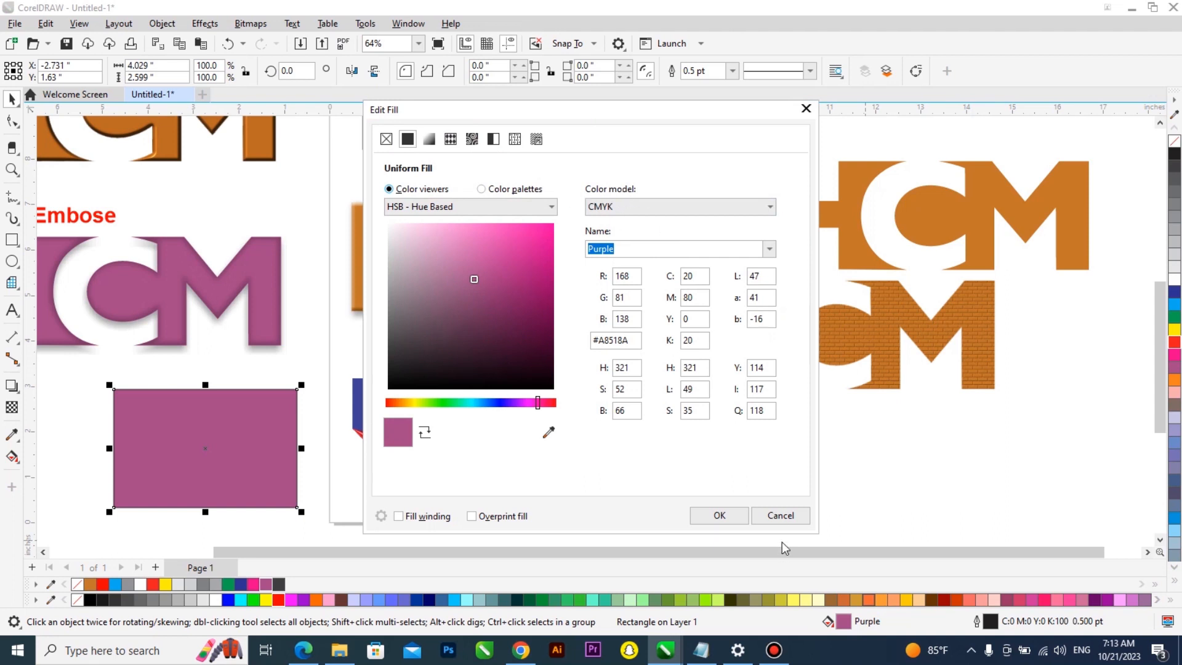
left_click(782, 517)
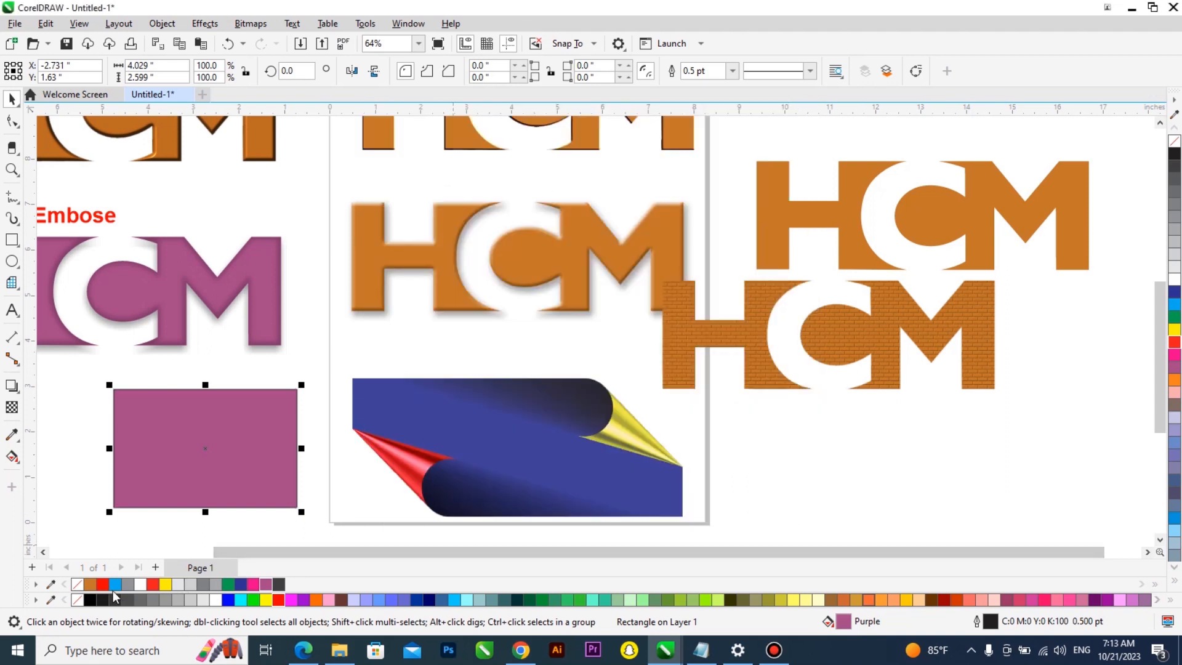
left_click(102, 584)
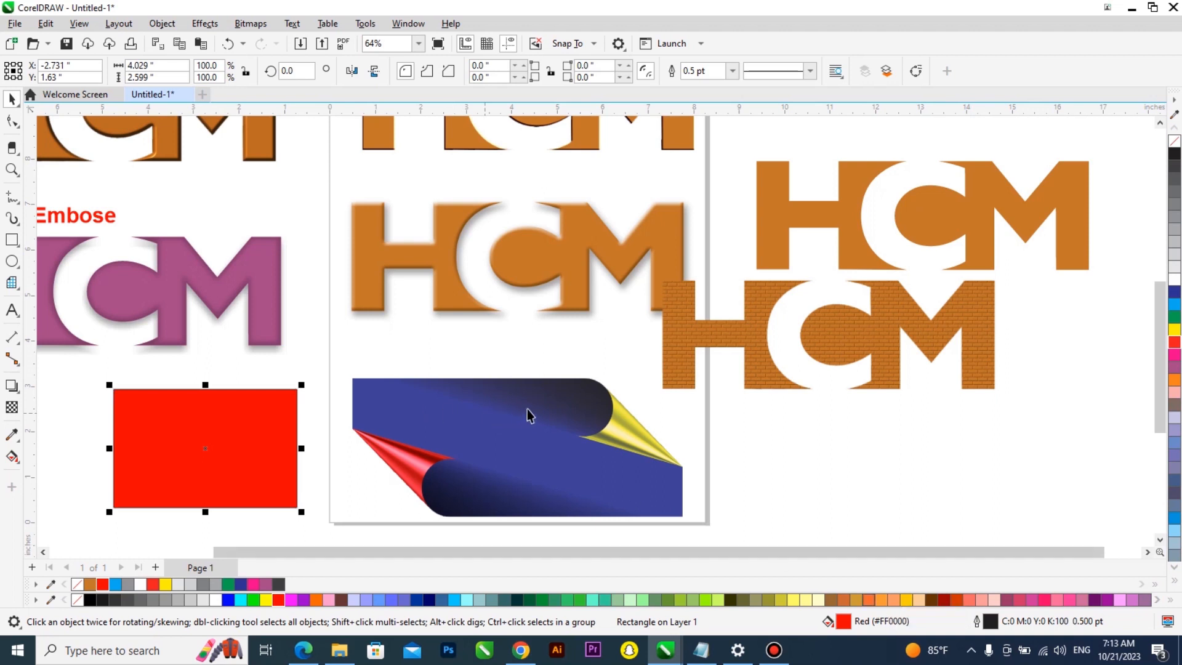
scroll(514, 421, "down", 1)
scroll(550, 353, "up", 1)
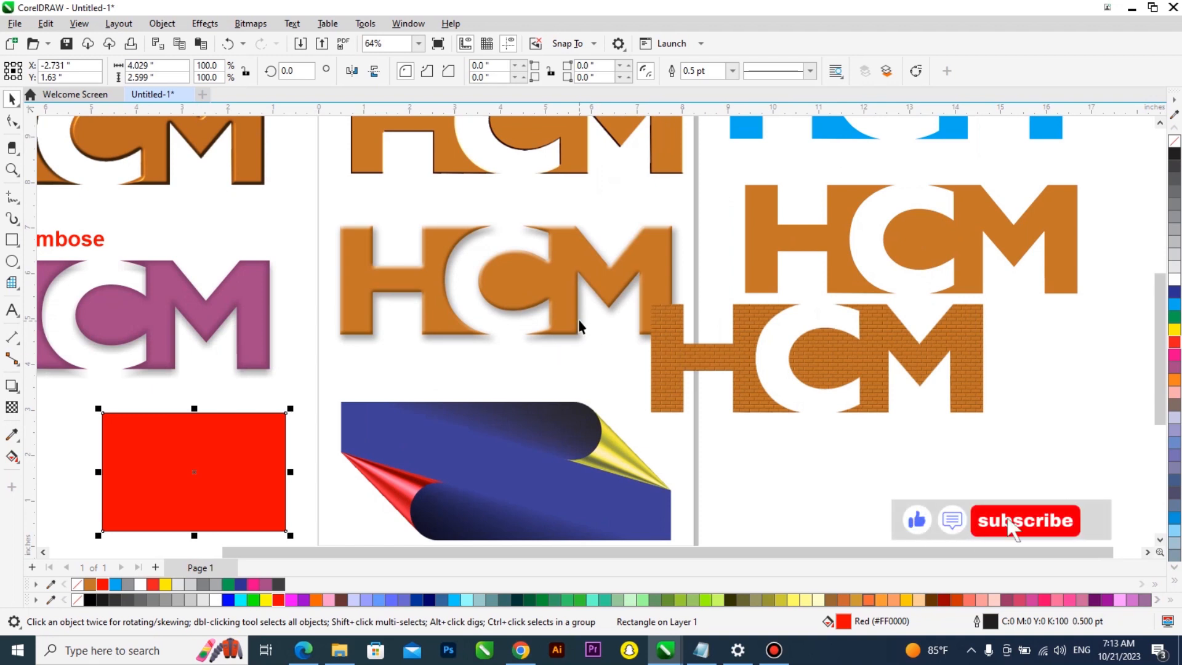
scroll(589, 376, "down", 3)
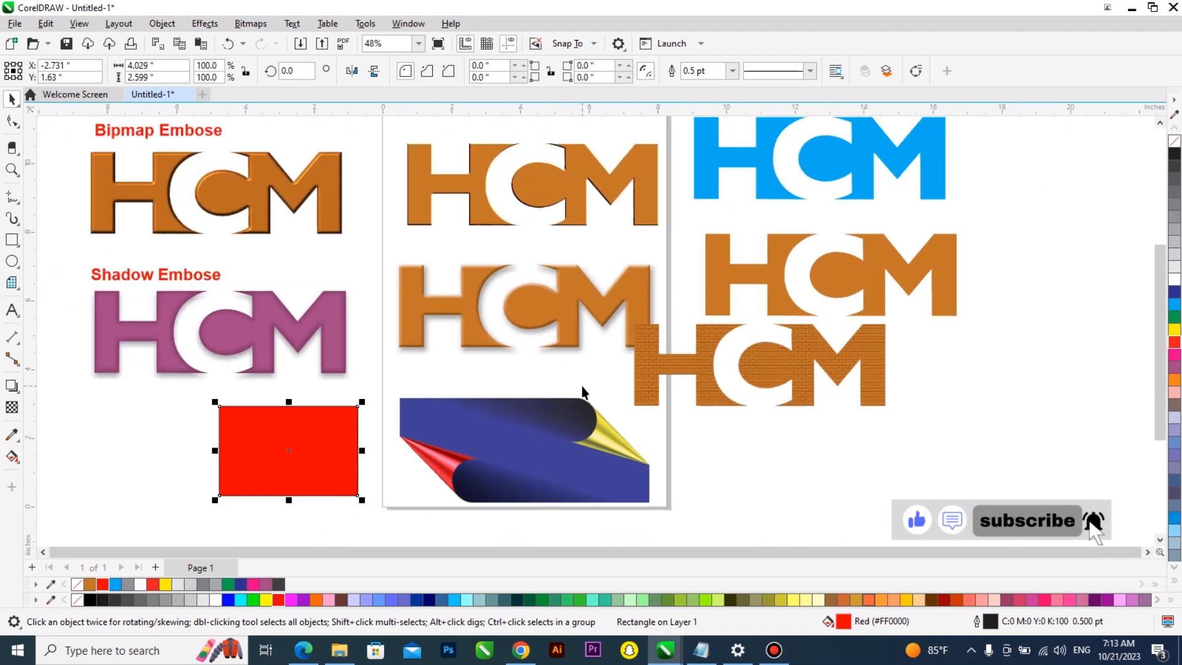
scroll(597, 330, "up", 1)
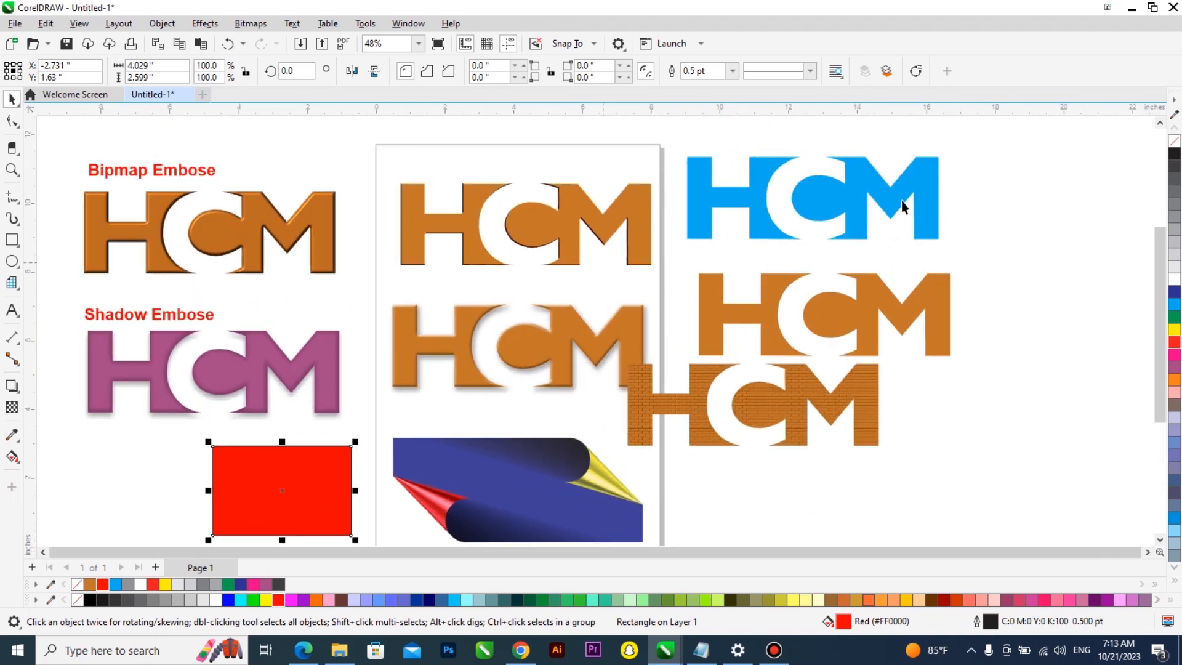
scroll(595, 303, "down", 1)
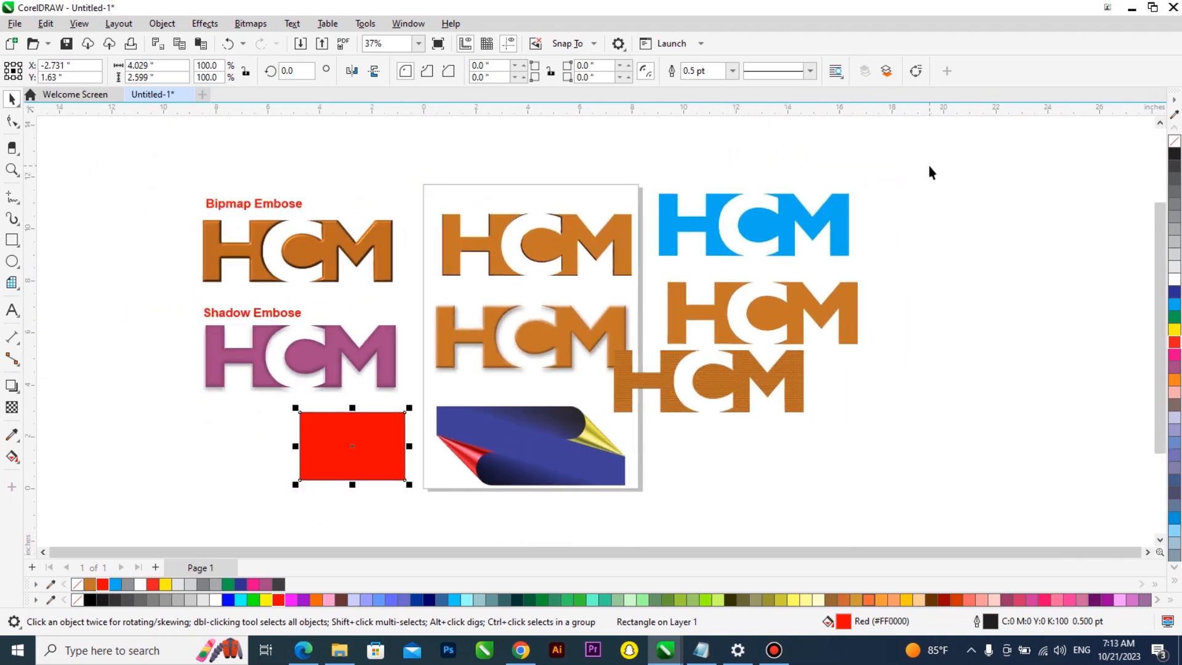
scroll(553, 359, "up", 1)
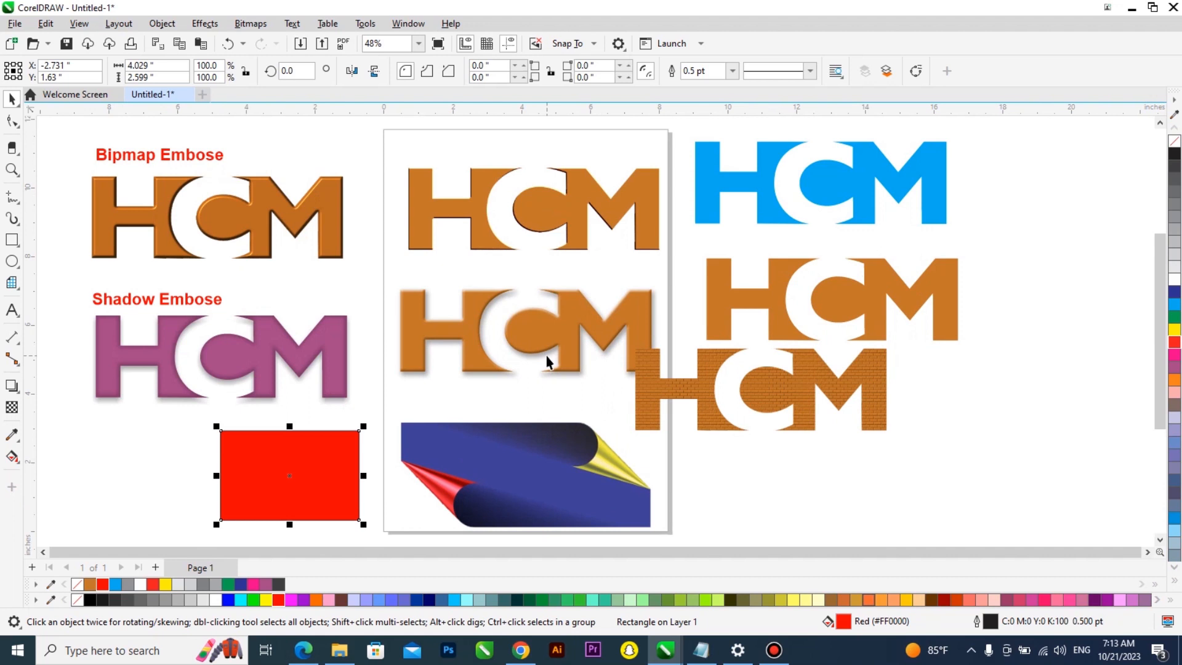